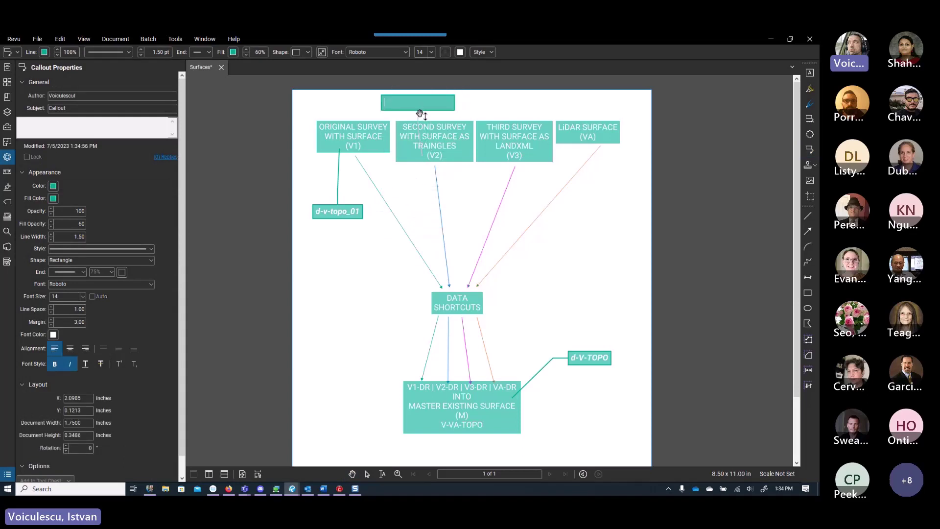
- Add callouts d-v-topo_02 and d-v-topo_03 above the second and third survey boxes
type("d-v-topo_02")
left_click(404, 200)
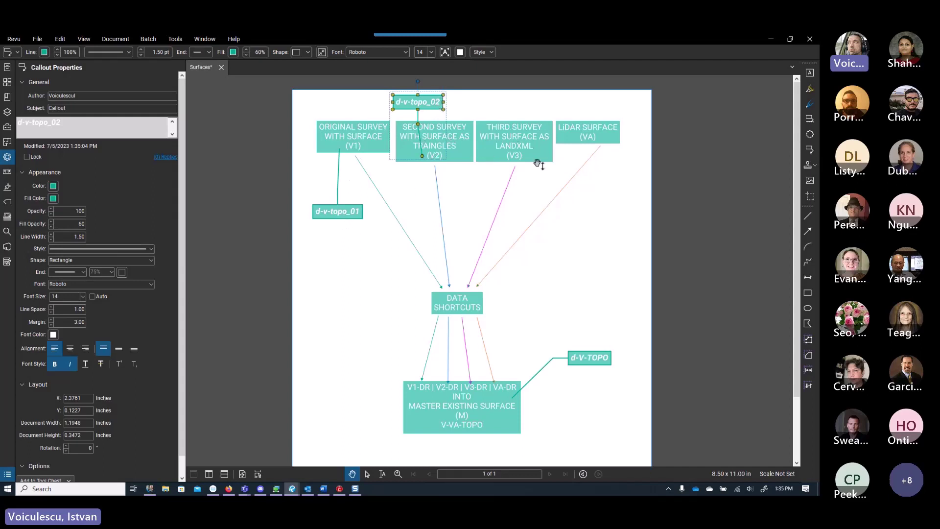
left_click(507, 103)
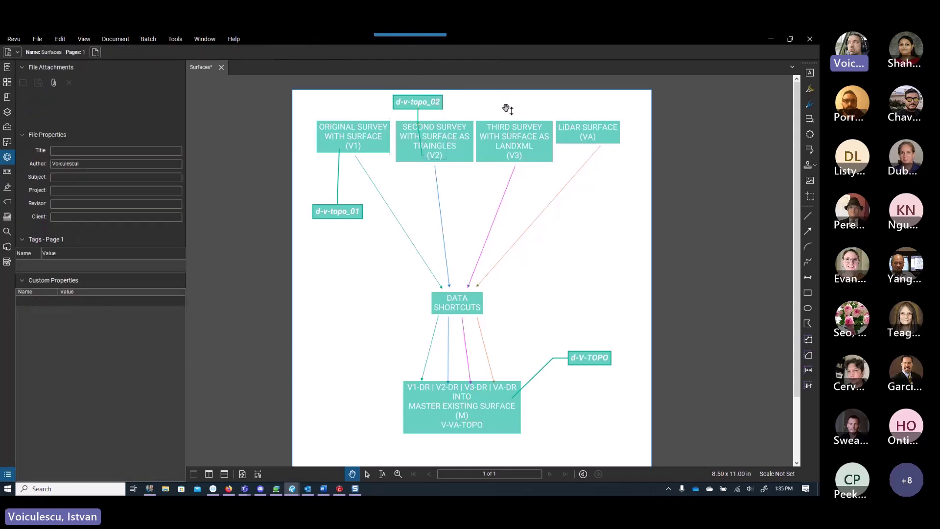
key("q")
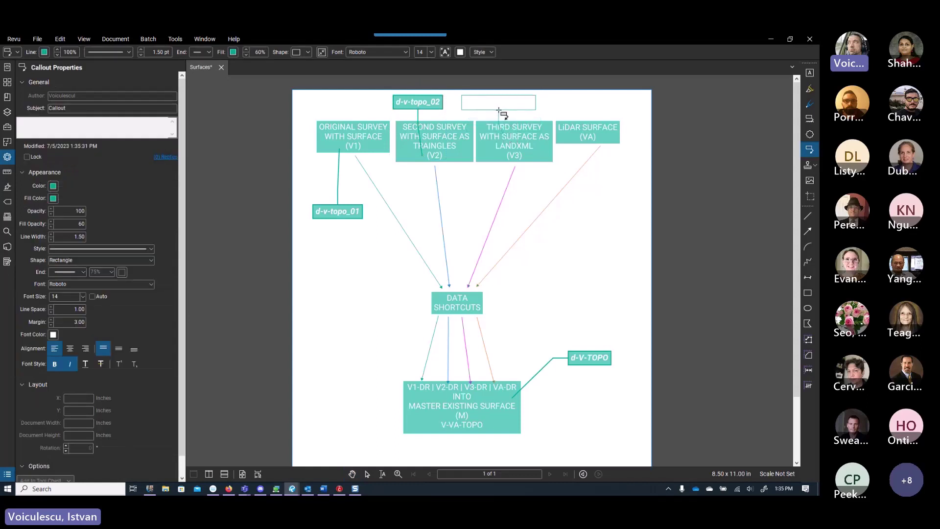
left_click(504, 113)
type("d-v-topo_03")
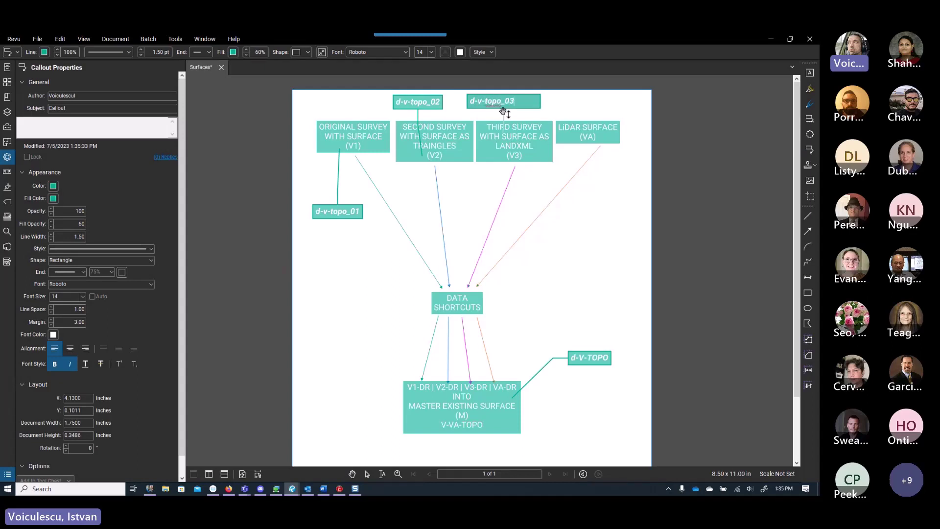
key("Escape")
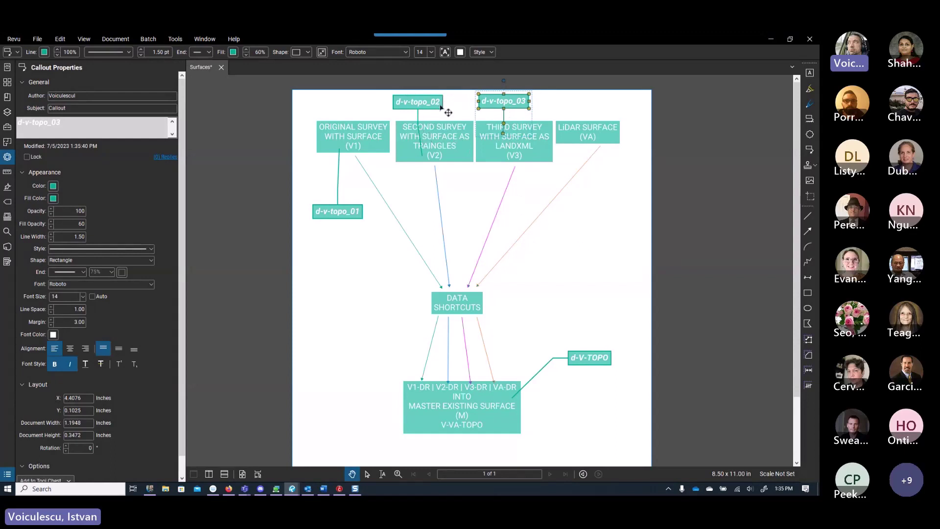
left_click(573, 189)
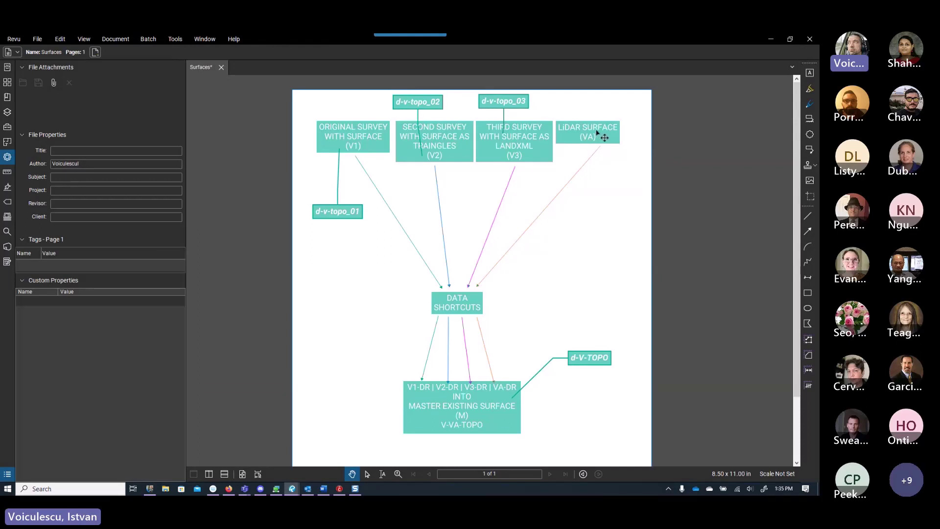
- Add a d-va-topo callout above the LiDAR SURFACE box
key("q")
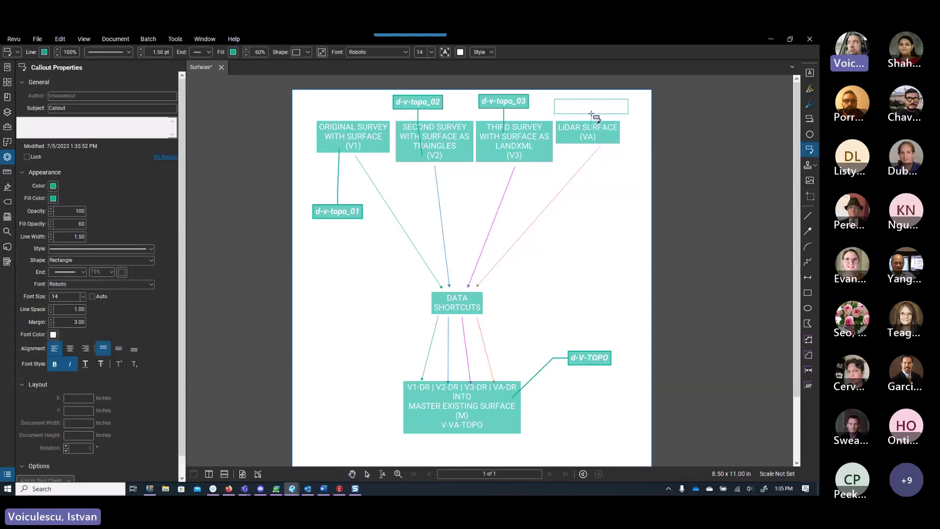
left_click(592, 115)
type("d-va-")
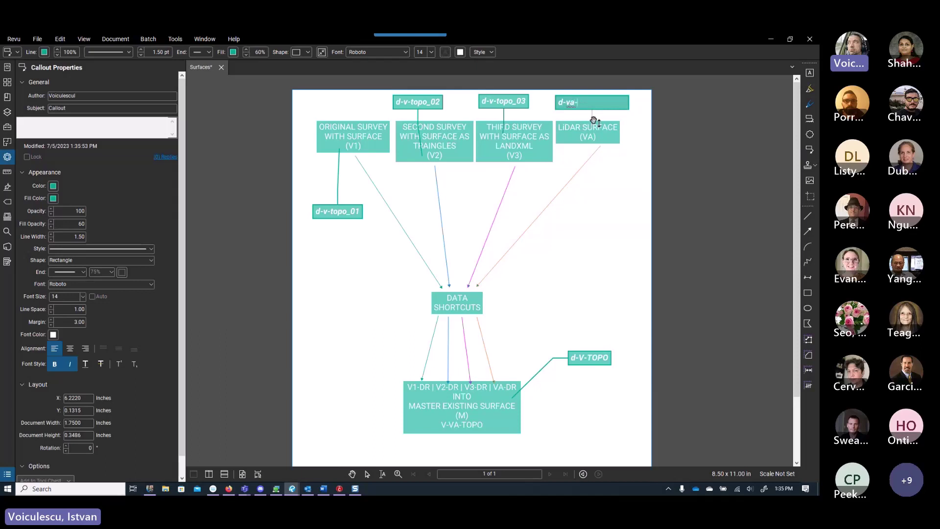
type("topo")
left_click(610, 245)
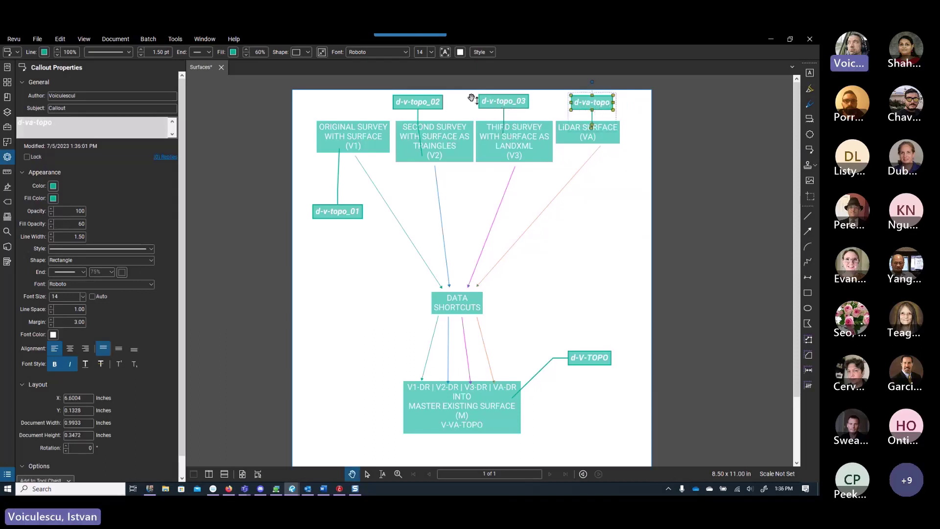
left_click(586, 251)
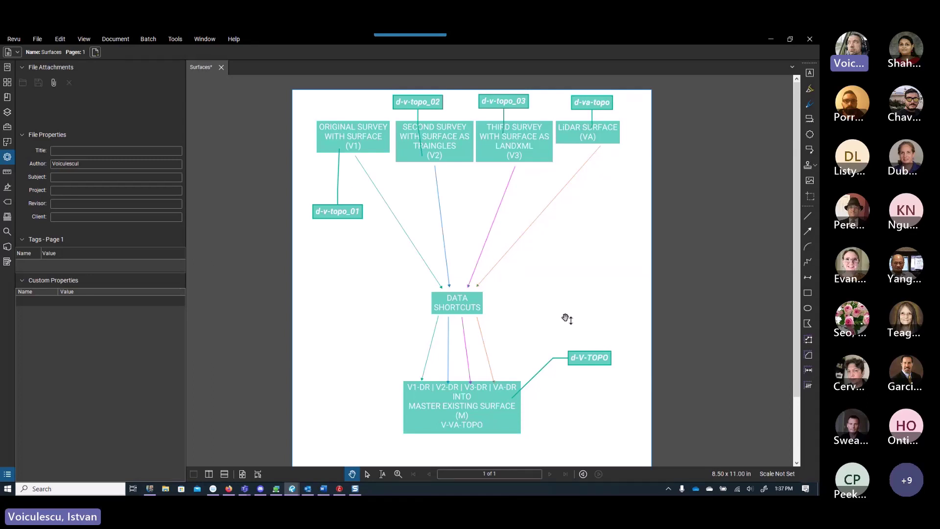
- Create a new Civil 3D drawing from the 00_Base_Files d-PROJ-V-TOPO.dwt template
left_click(774, 40)
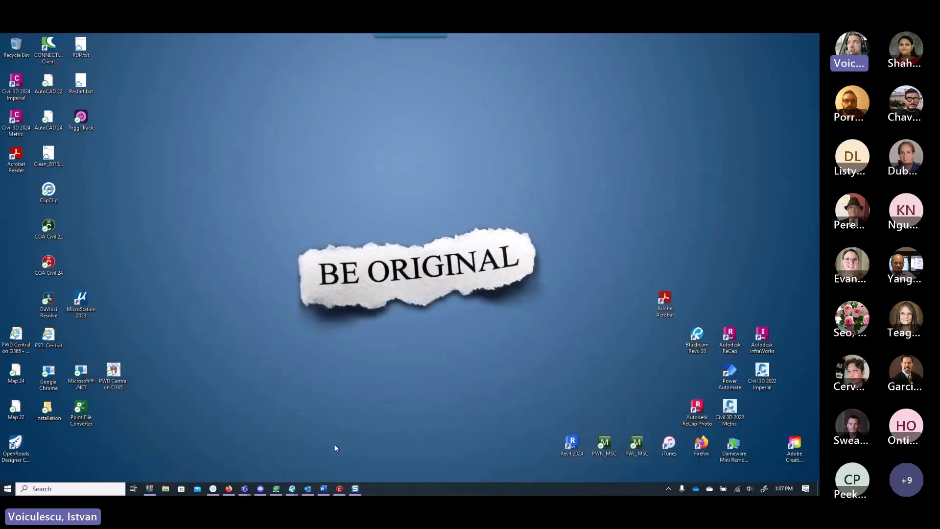
left_click(339, 489)
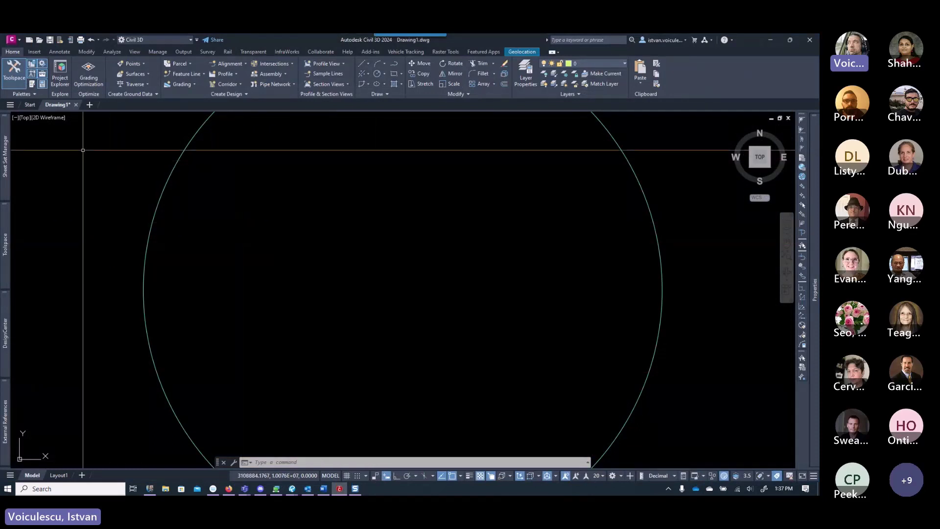
left_click(28, 104)
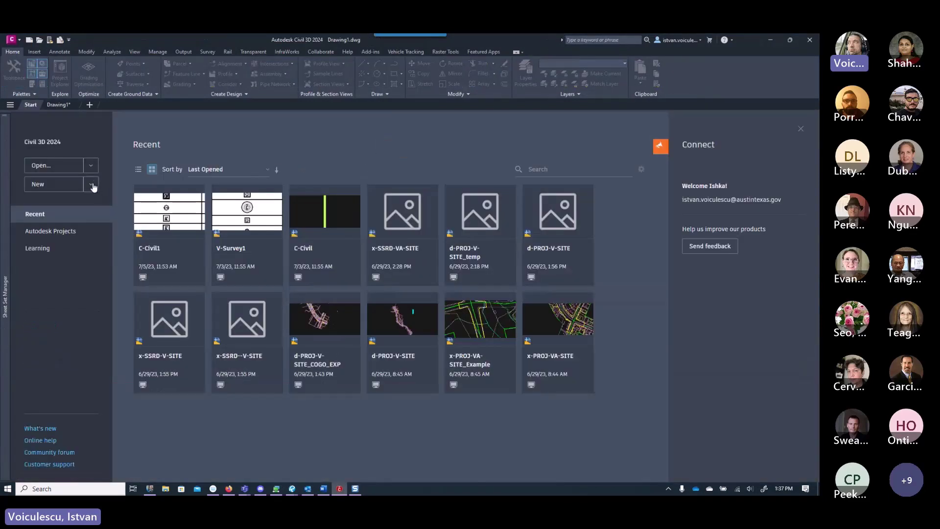
left_click(91, 184)
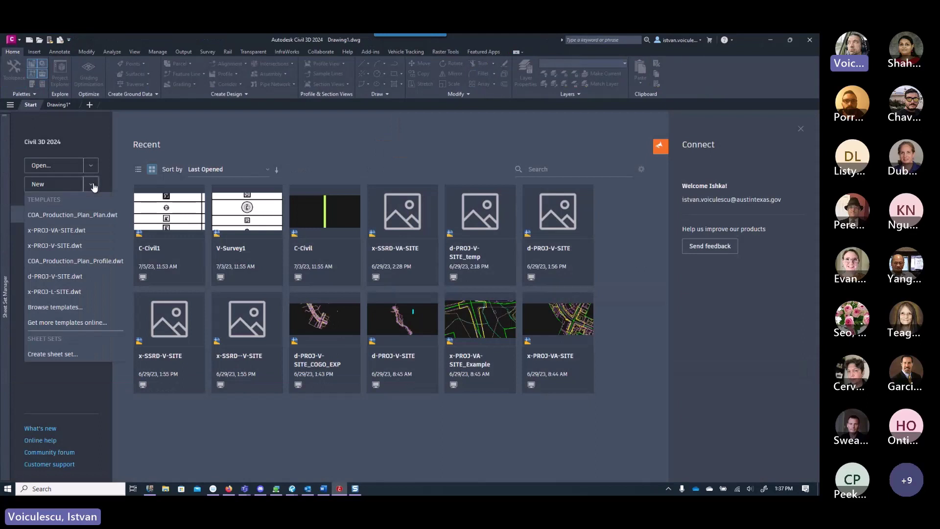
left_click(67, 309)
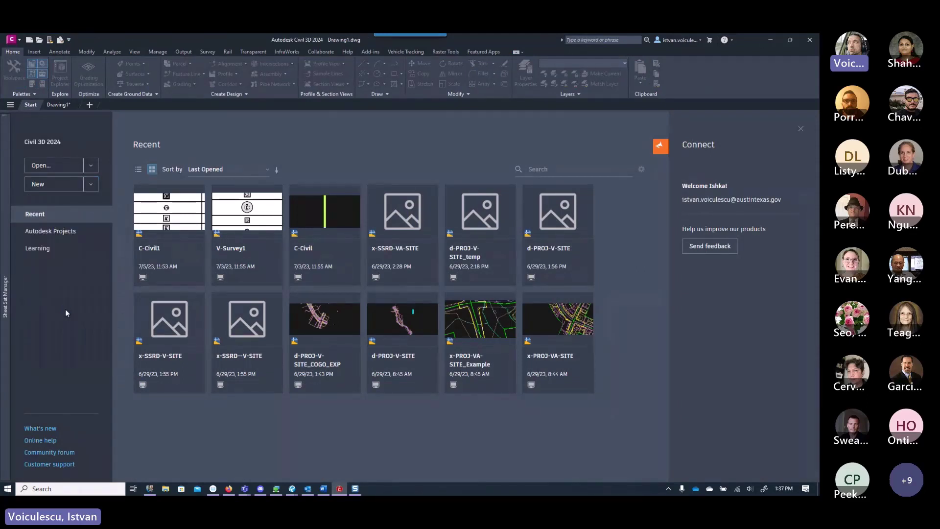
double_click(348, 191)
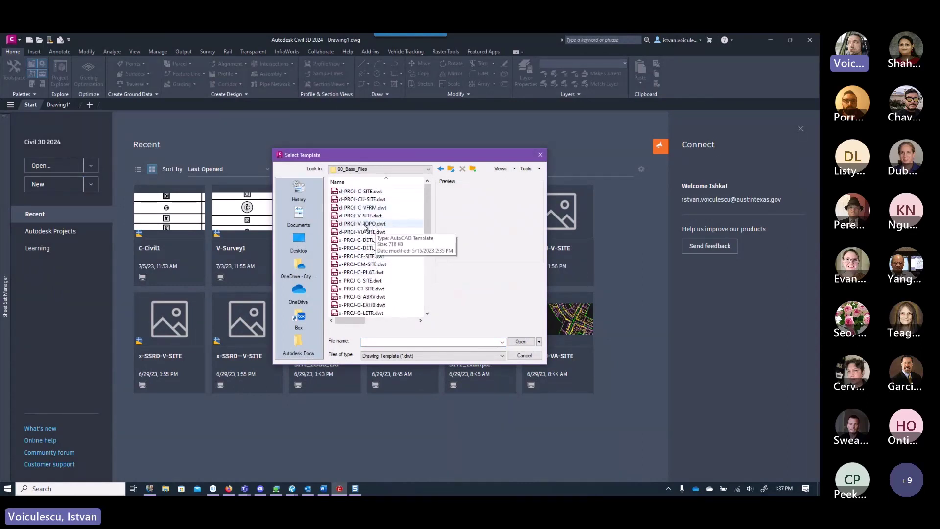
left_click(364, 224)
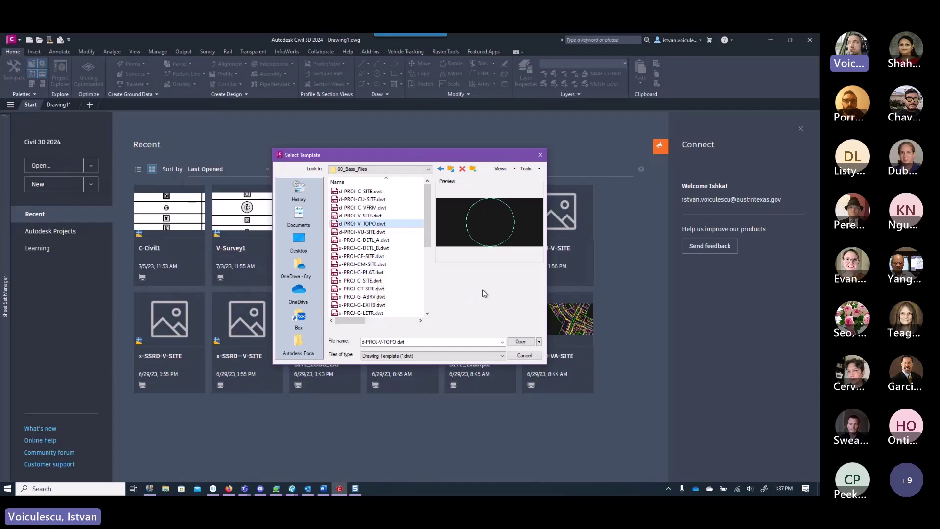
left_click(520, 342)
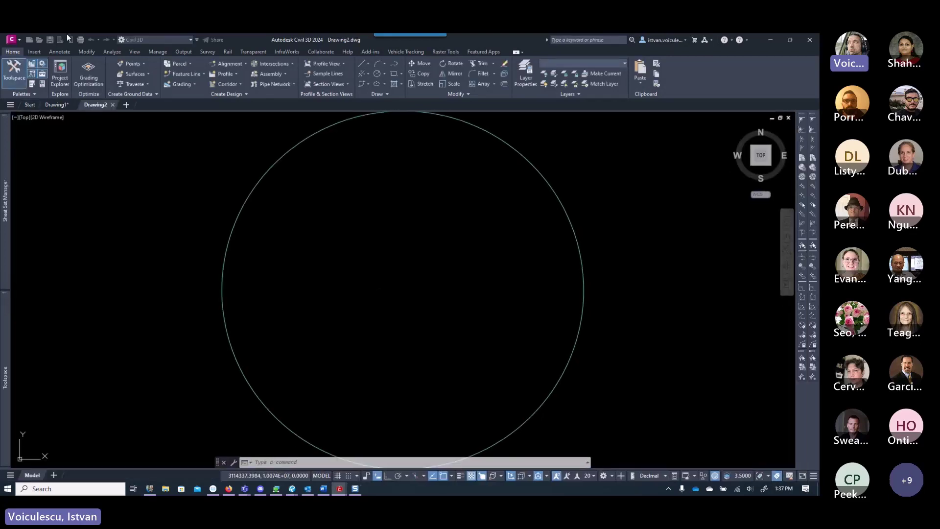
- In Save As, browse to the TPW_Spicewood_Springs_Demo CAD > Reference_Files > DWG folder
left_click(50, 40)
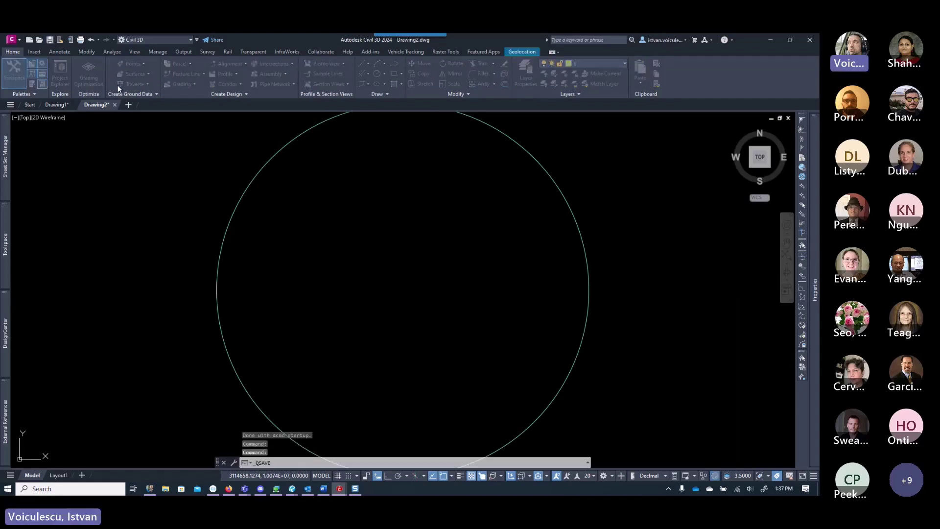
left_click(421, 169)
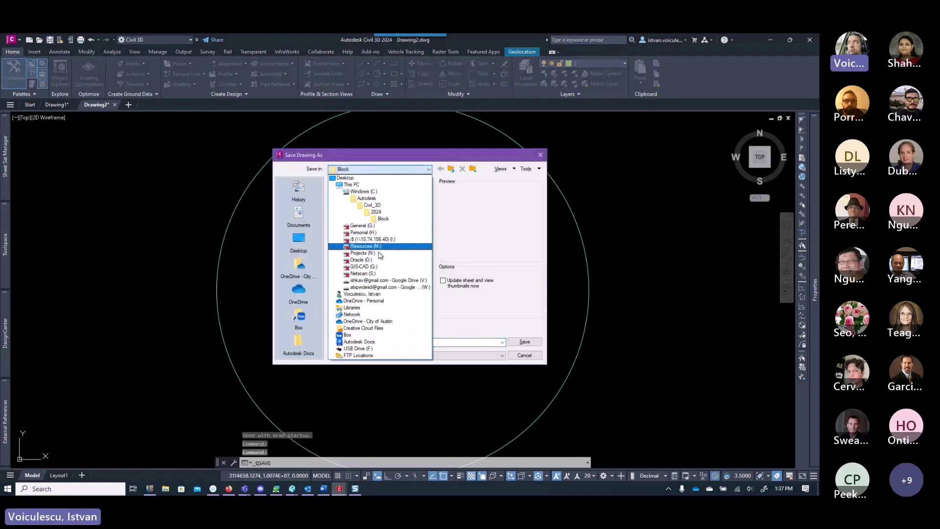
left_click(380, 300)
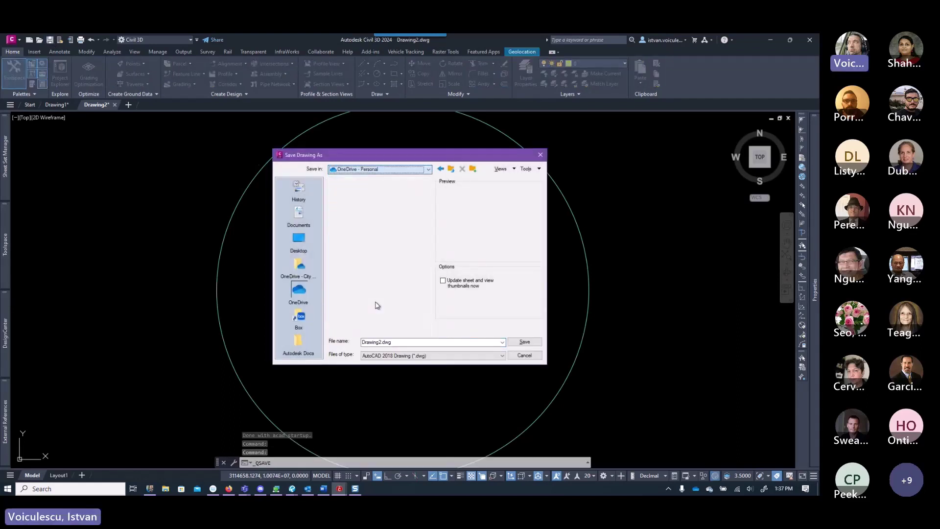
left_click(386, 170)
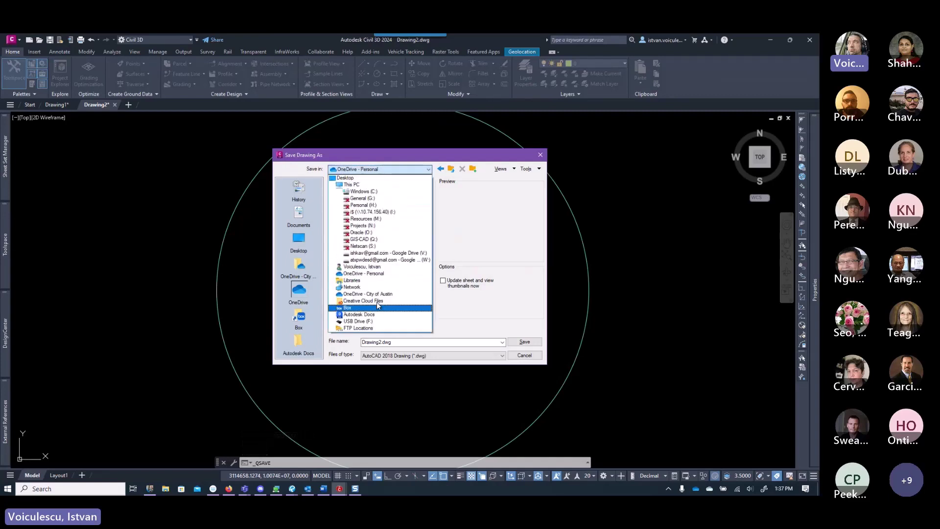
left_click(376, 301)
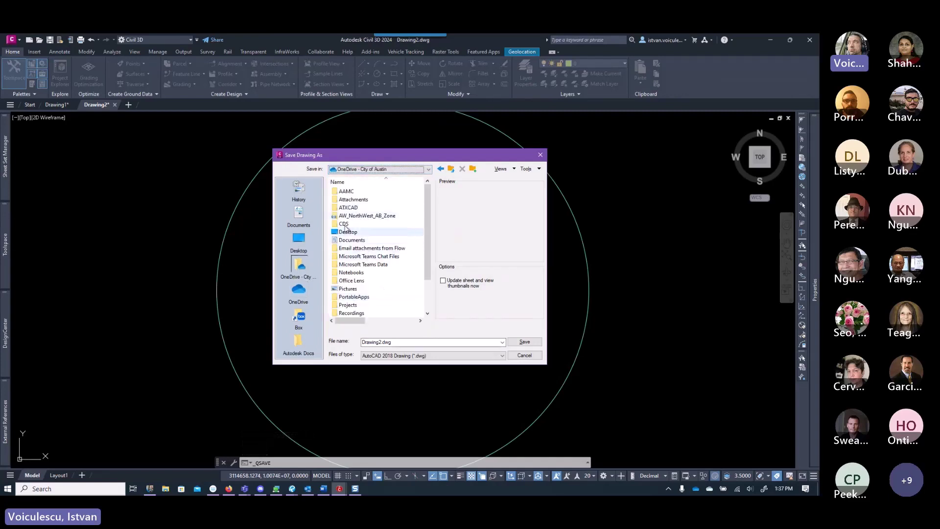
double_click(344, 224)
double_click(348, 207)
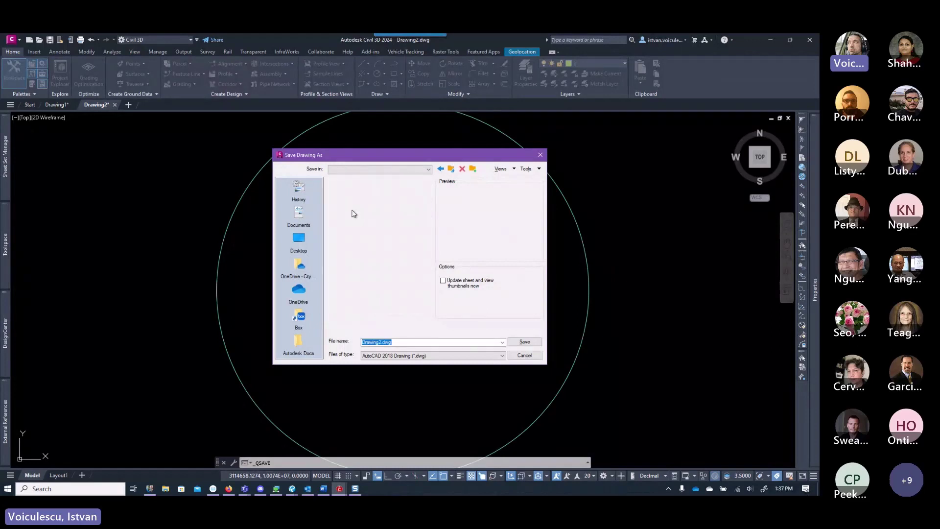
double_click(363, 208)
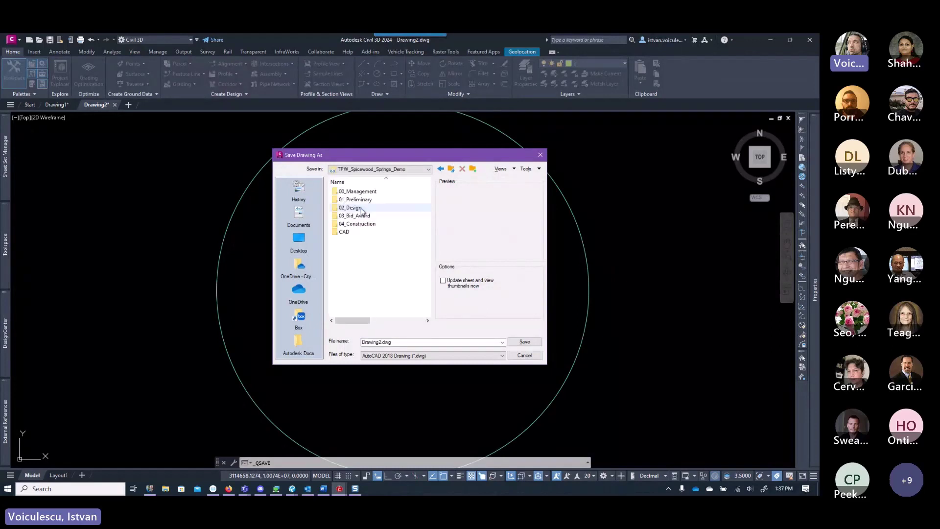
double_click(345, 232)
double_click(356, 218)
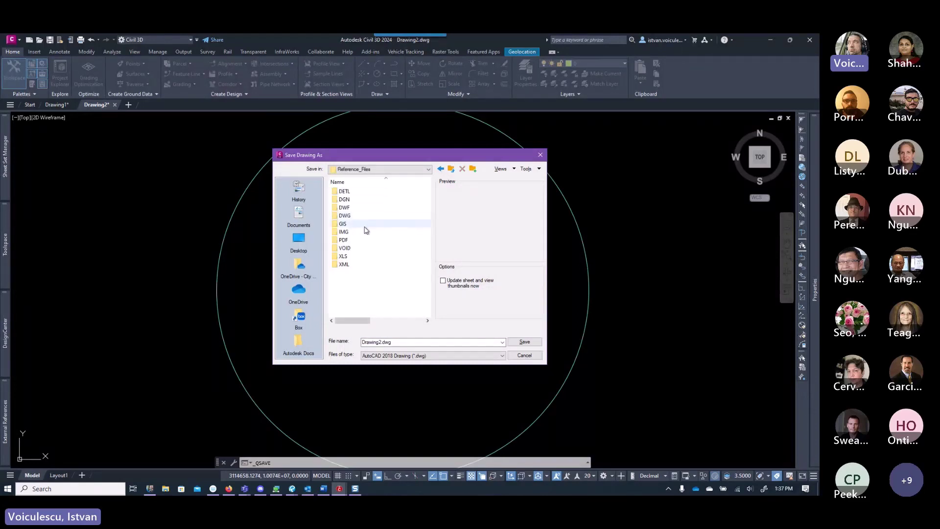
double_click(359, 215)
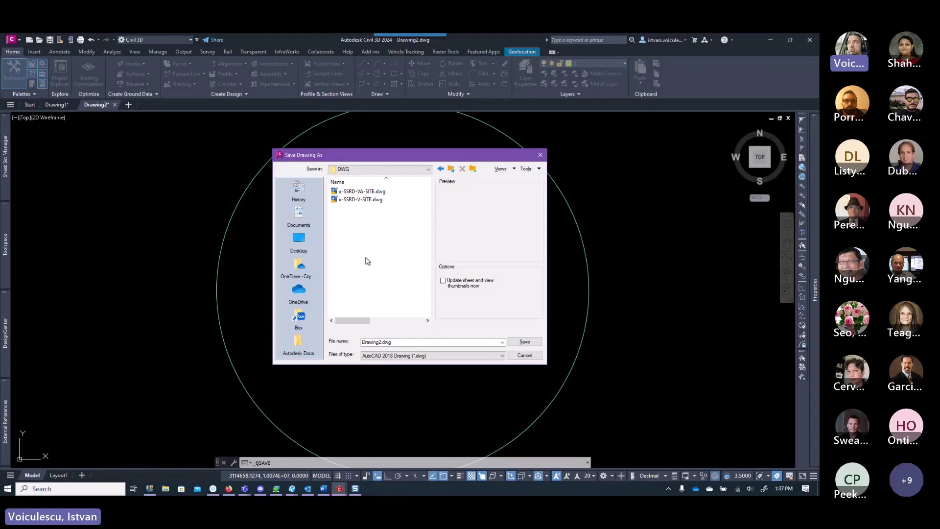
- Save the drawing as d-SSRD-V-TOPO.dwg, adapted from the x-SSRD-V-SITE.dwg name
left_click(351, 200)
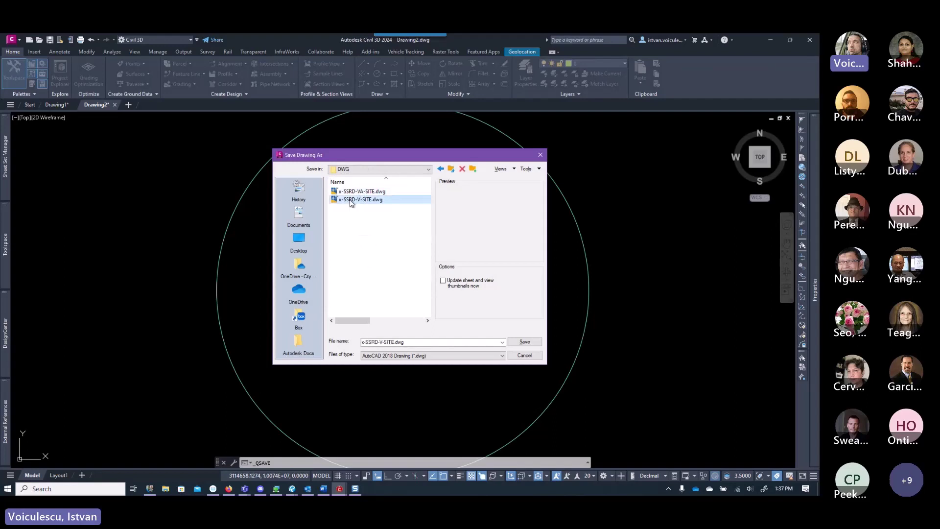
left_click(364, 342)
key("BackSpace")
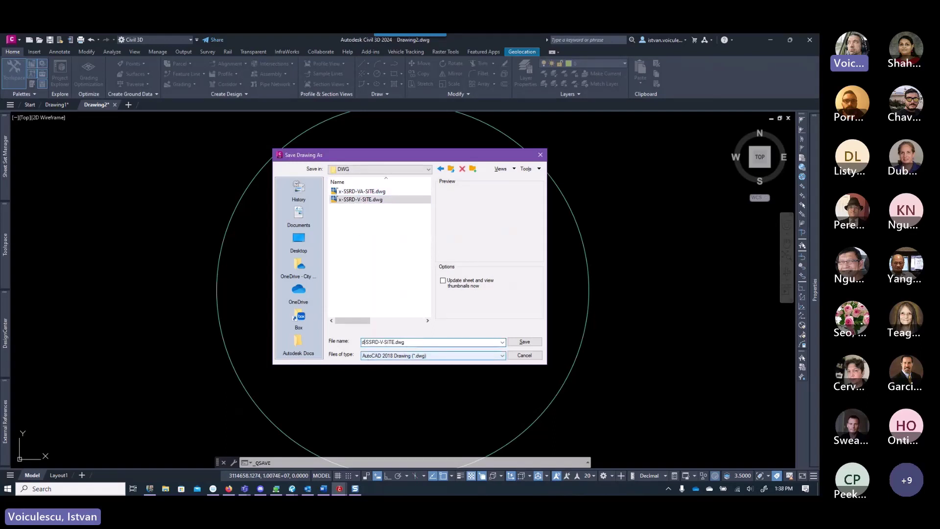
type("d")
type("TOPO")
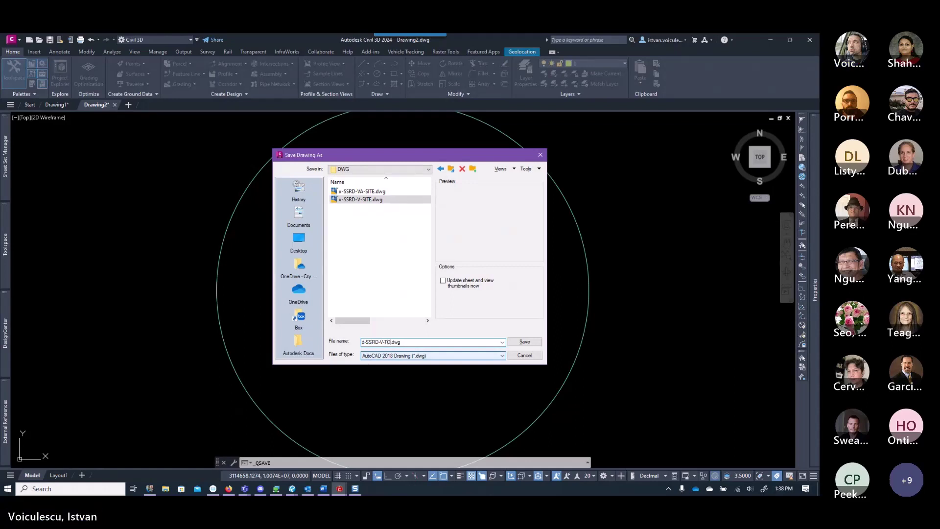
left_click(524, 341)
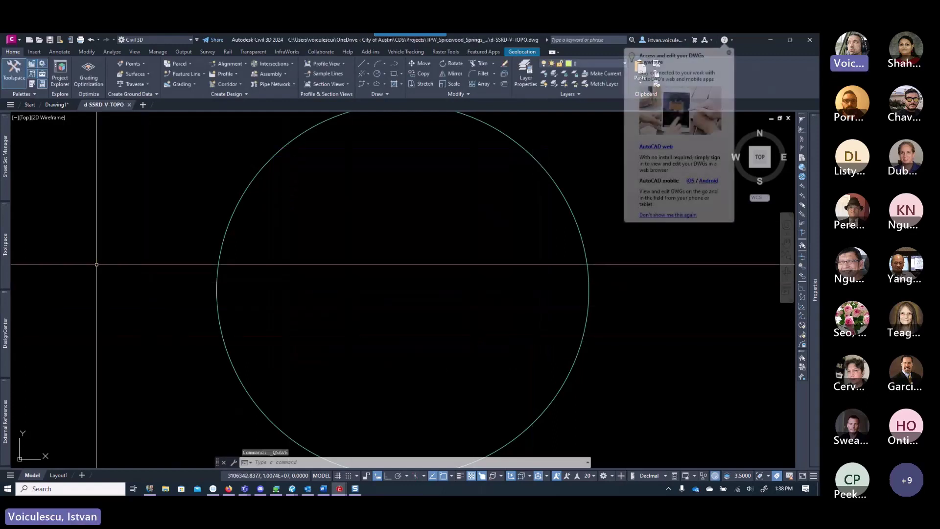
- Check the d-SSRD-V-TOPO Surfaces collection in Prospector, then bring up the Revu diagram
mouse_move(9, 255)
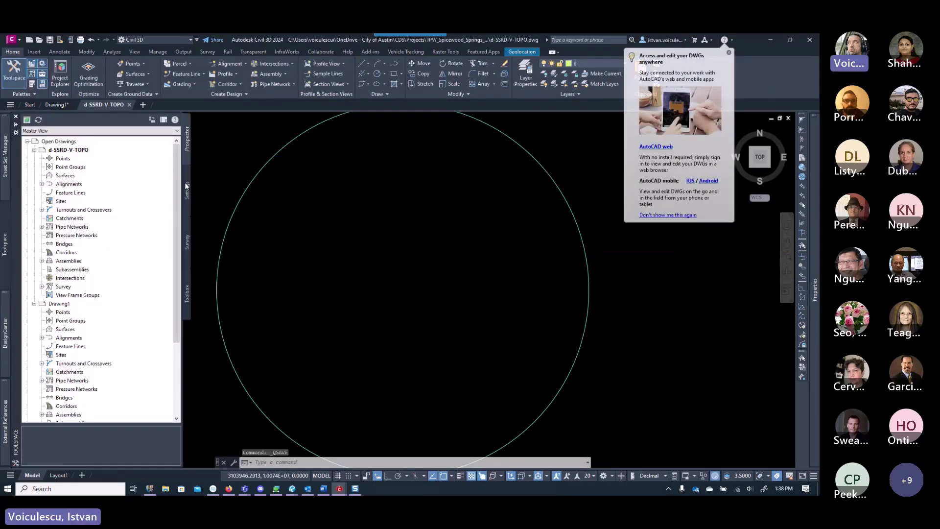
left_click(68, 178)
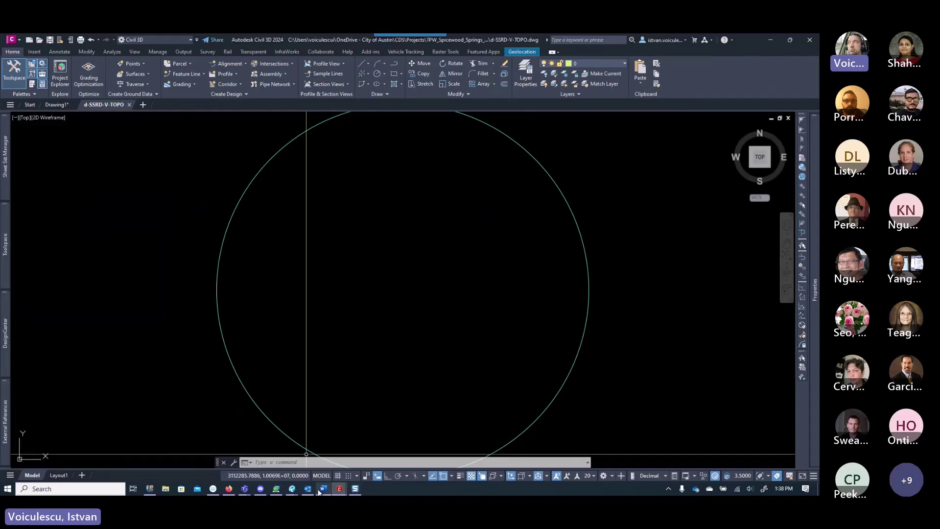
left_click(292, 490)
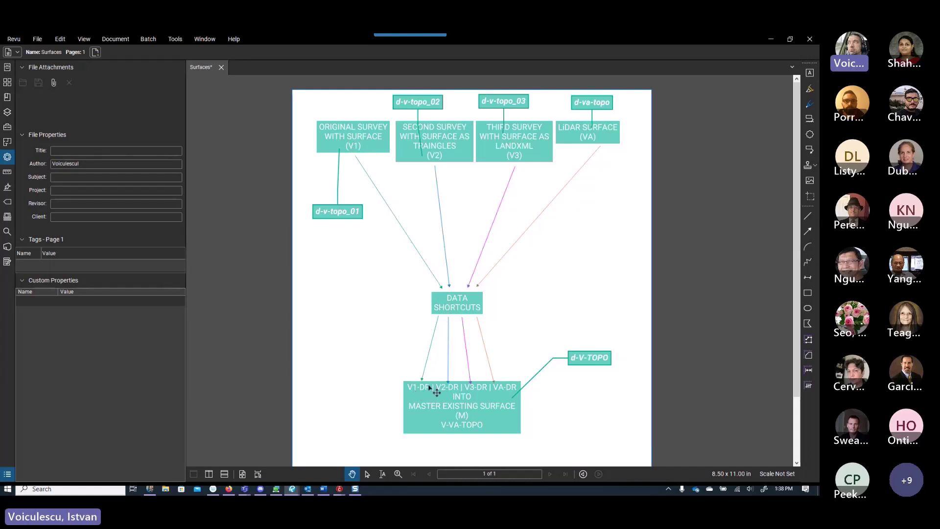
- Review the Revu Surfaces diagram and minimize Revu to return to Civil 3D
left_click(771, 39)
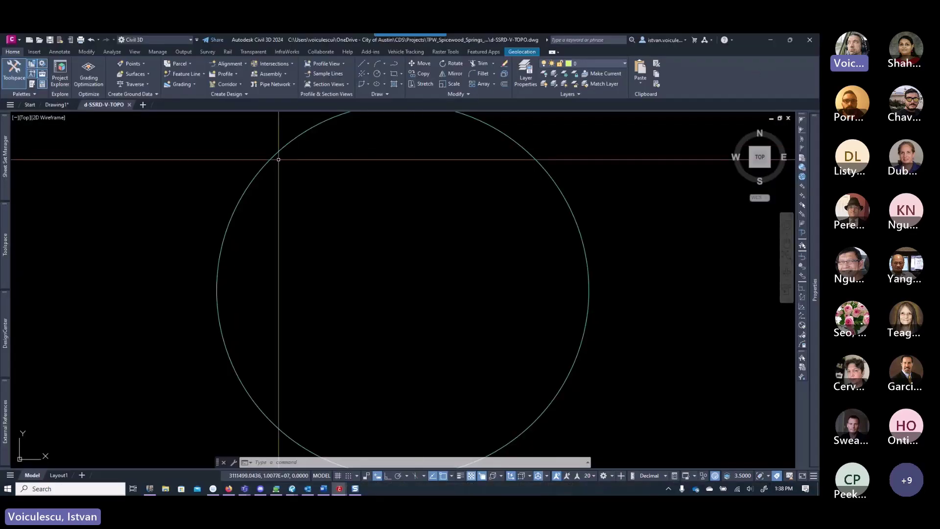
- Open d-PROJ-V-SITE.dwg from Source_Files_Received > SURV > COA > 2023_06_27
left_click(40, 39)
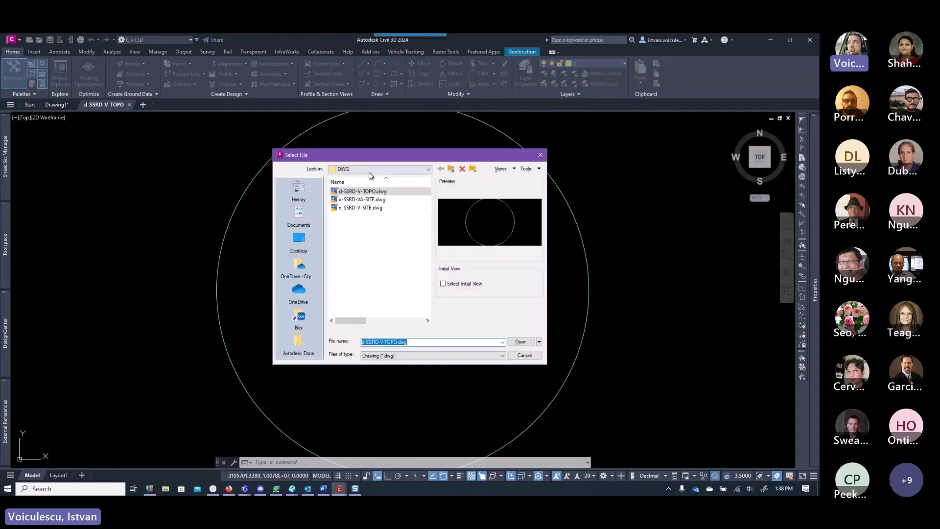
left_click(371, 169)
left_click(371, 170)
left_click(450, 169)
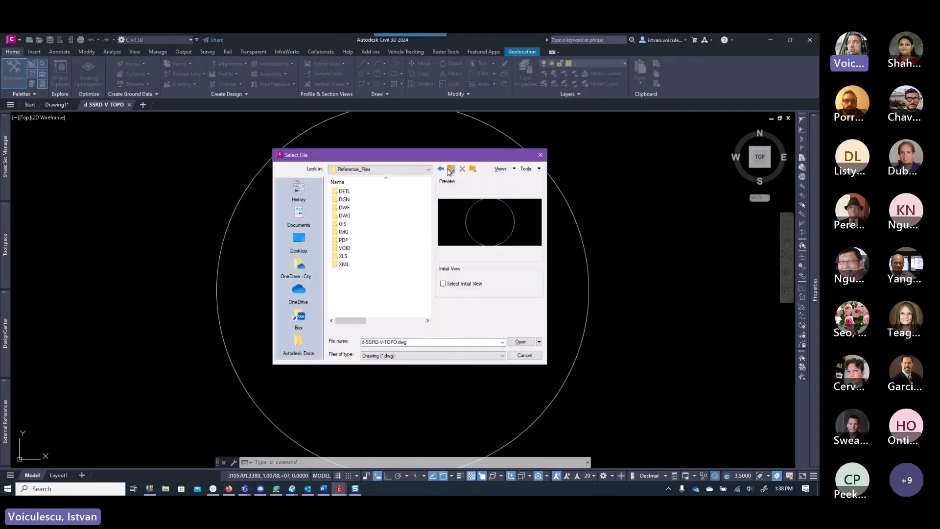
left_click(450, 170)
double_click(364, 225)
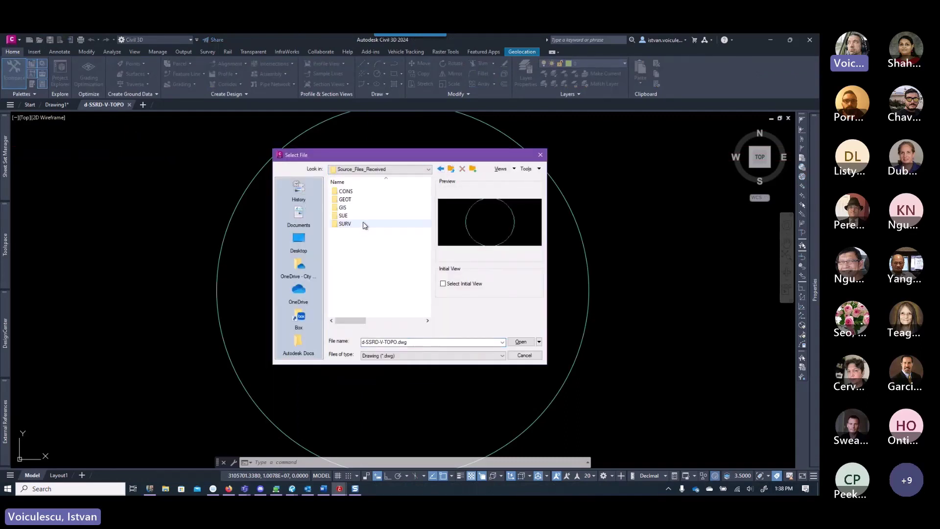
double_click(356, 224)
double_click(349, 192)
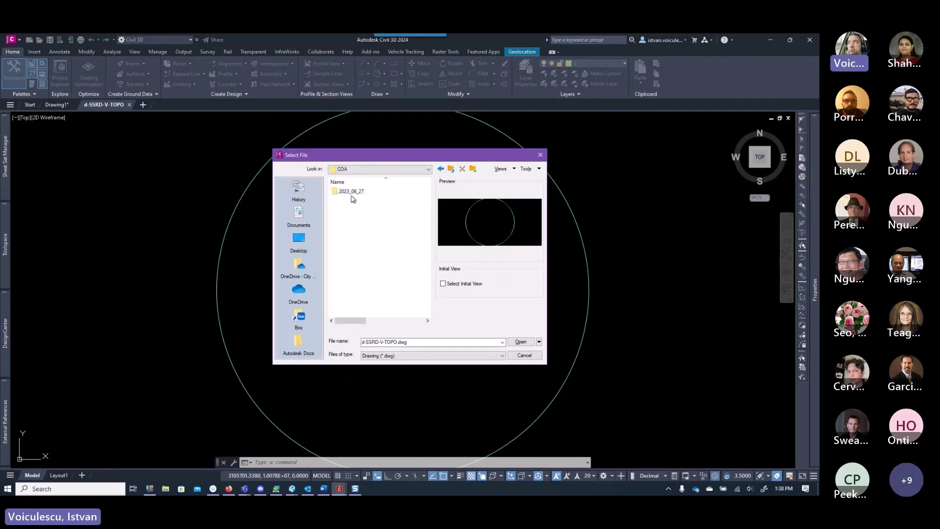
double_click(351, 193)
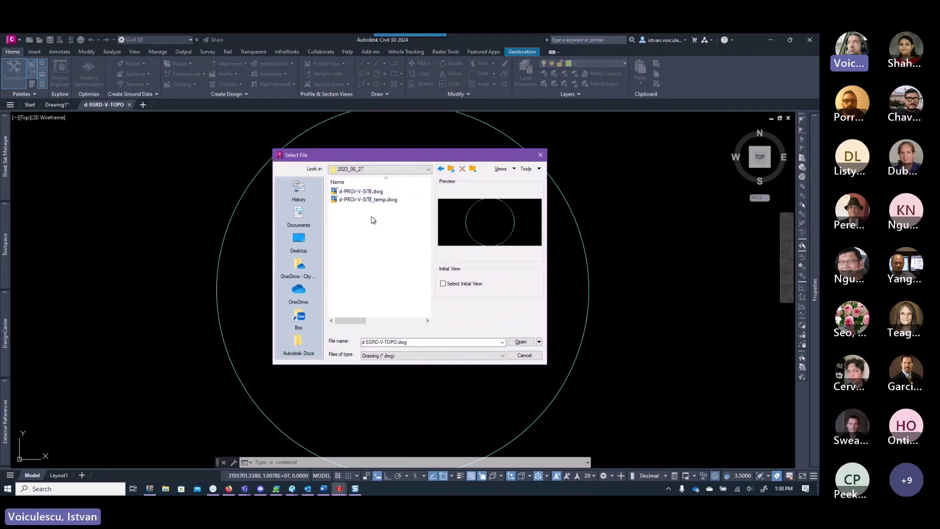
left_click(365, 193)
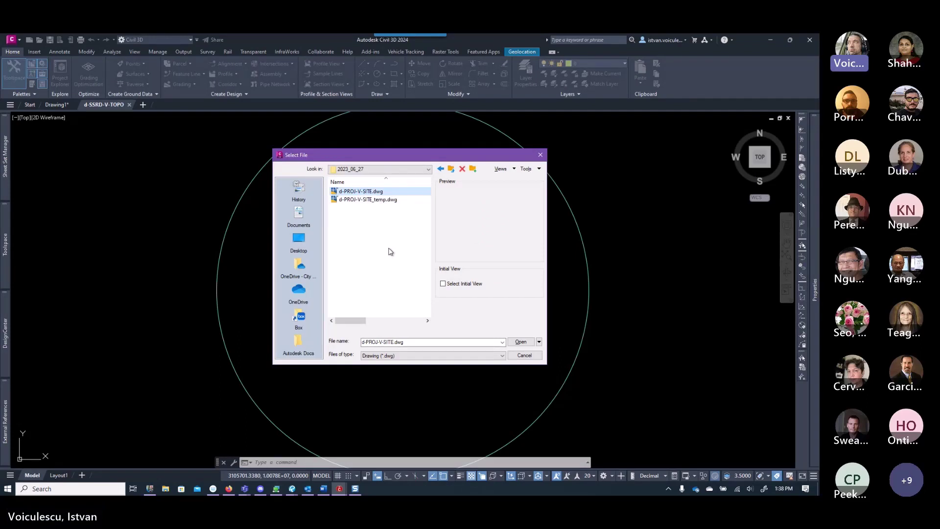
left_click(520, 343)
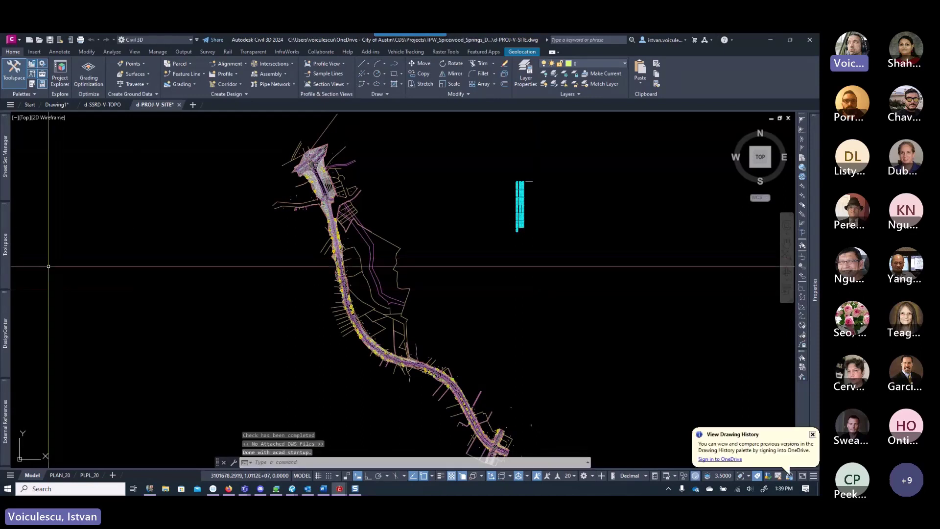
- Expand Surfaces in d-PROJ-V-SITE to find PROJ_V_TOPO, briefly rechecking the Revu diagram
left_click(42, 175)
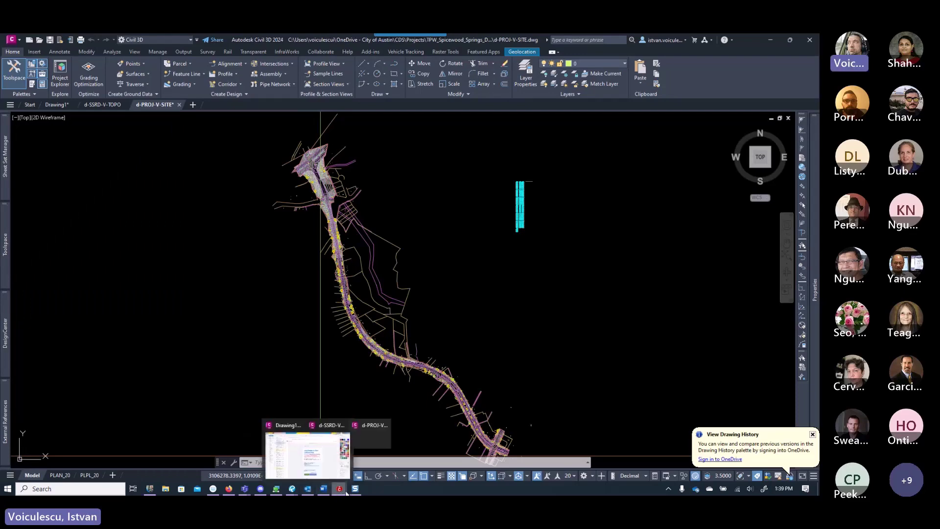
mouse_move(292, 488)
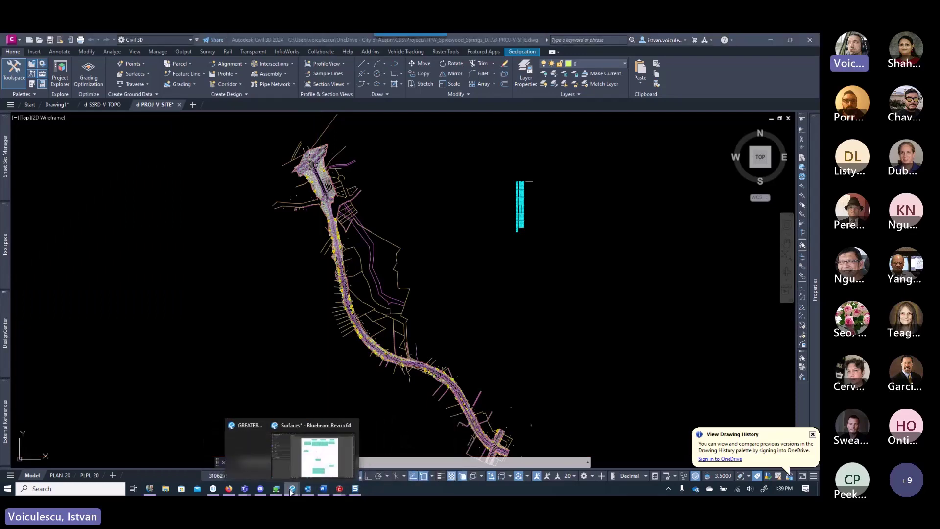
left_click(327, 442)
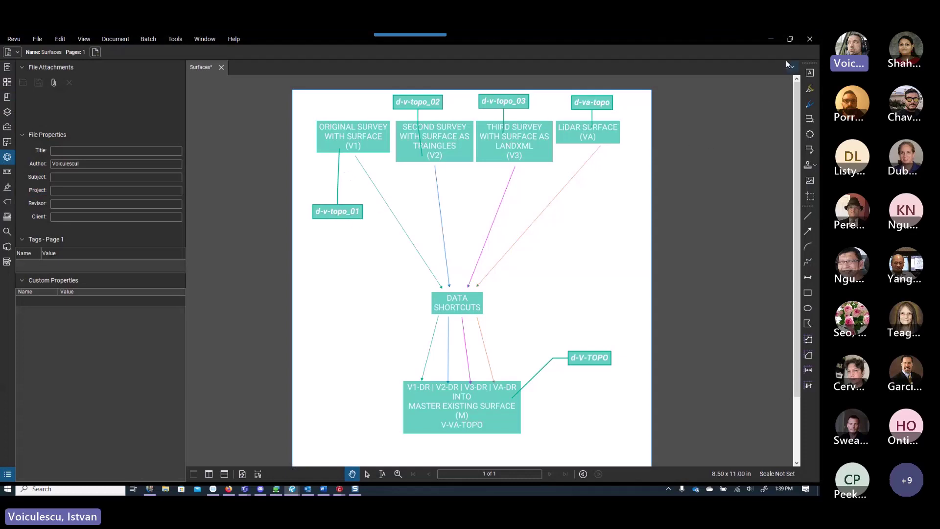
left_click(769, 40)
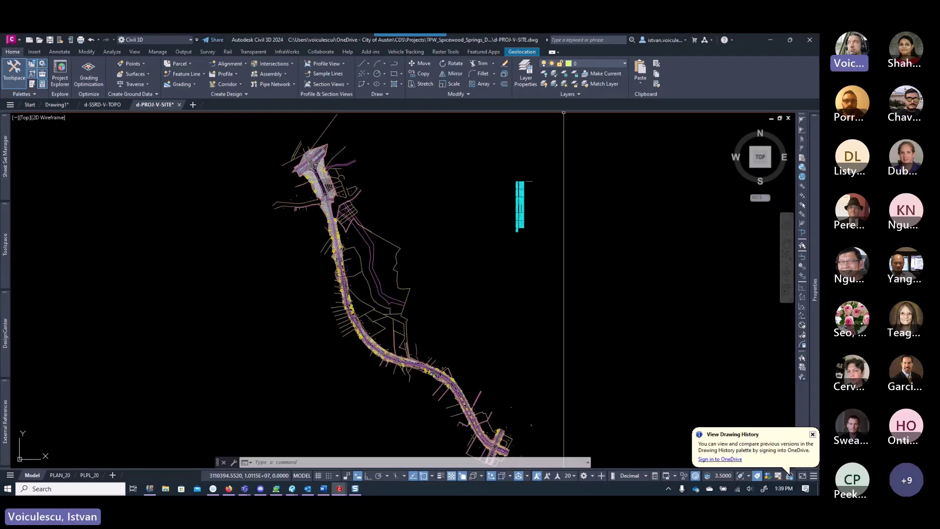
- Save the survey drawing as d-SSRD-V-TOPO_01.dwg in CAD > Reference_Files > DWG
left_click(14, 40)
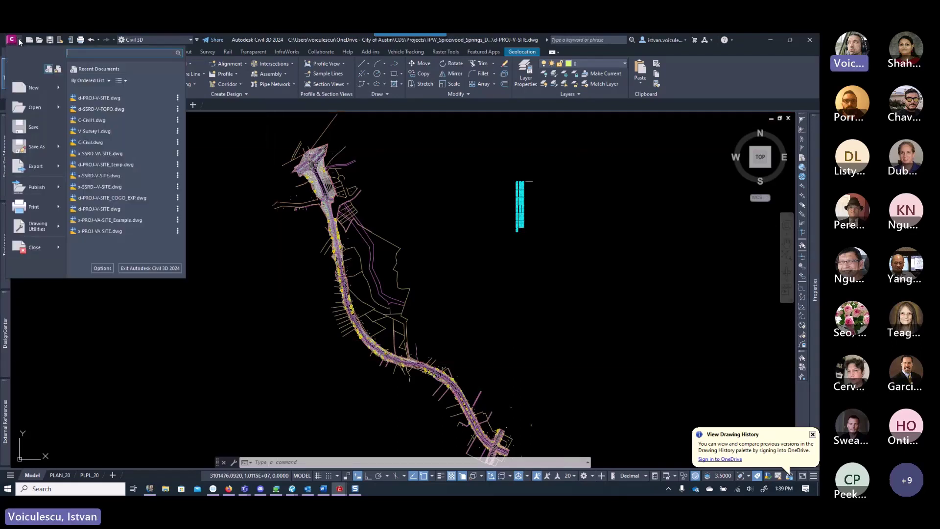
left_click(30, 126)
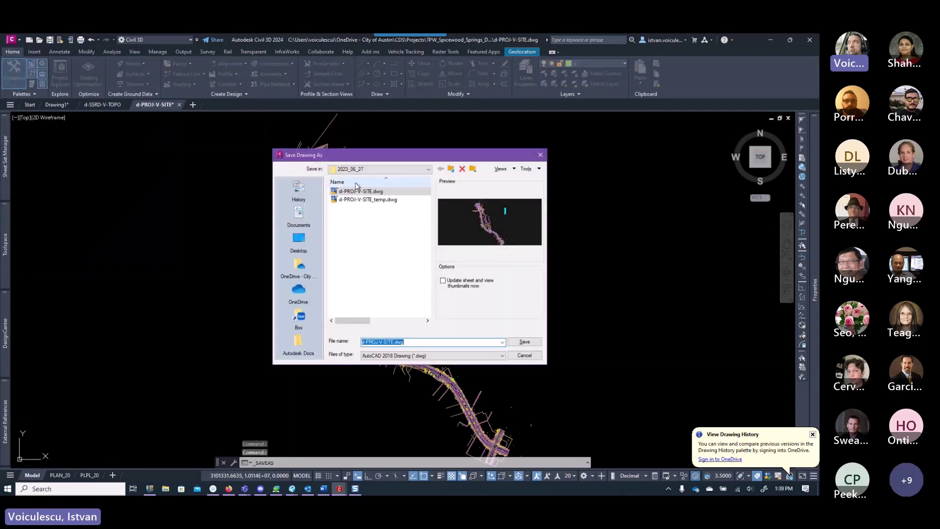
left_click(384, 169)
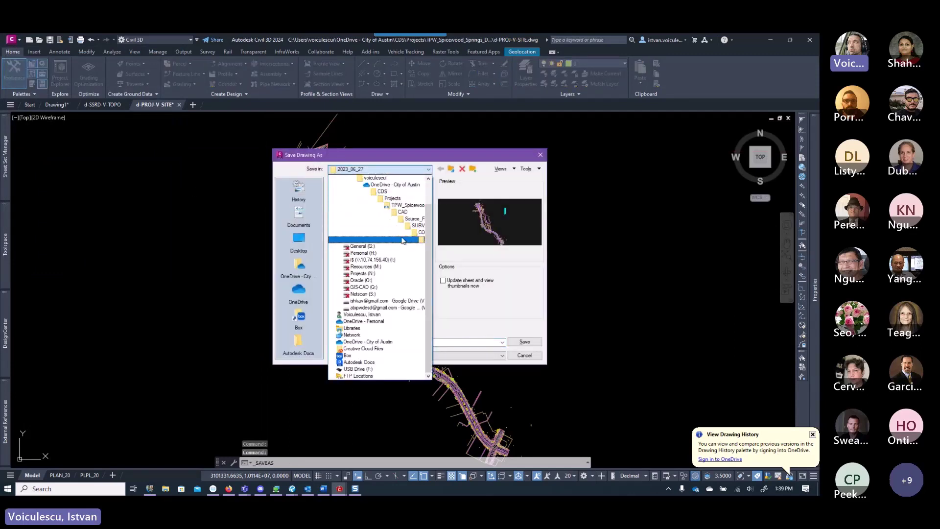
left_click(400, 211)
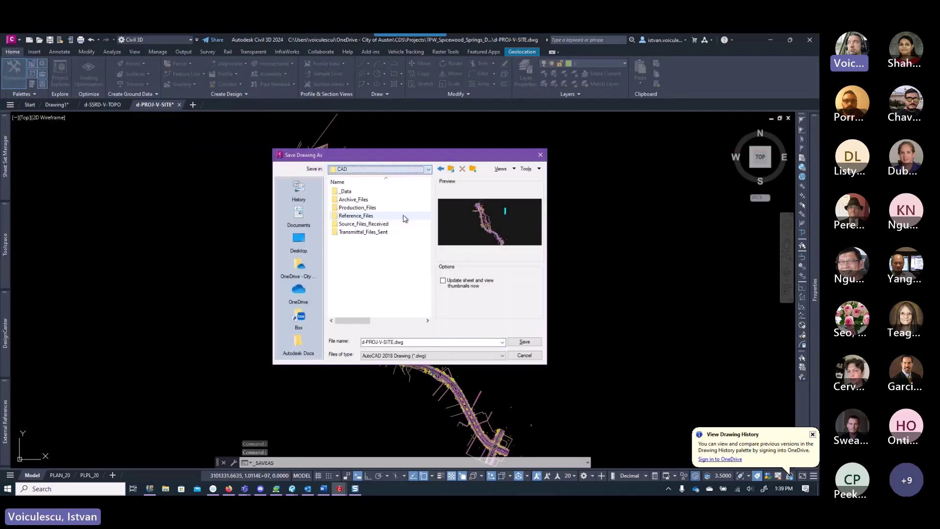
double_click(352, 216)
double_click(347, 215)
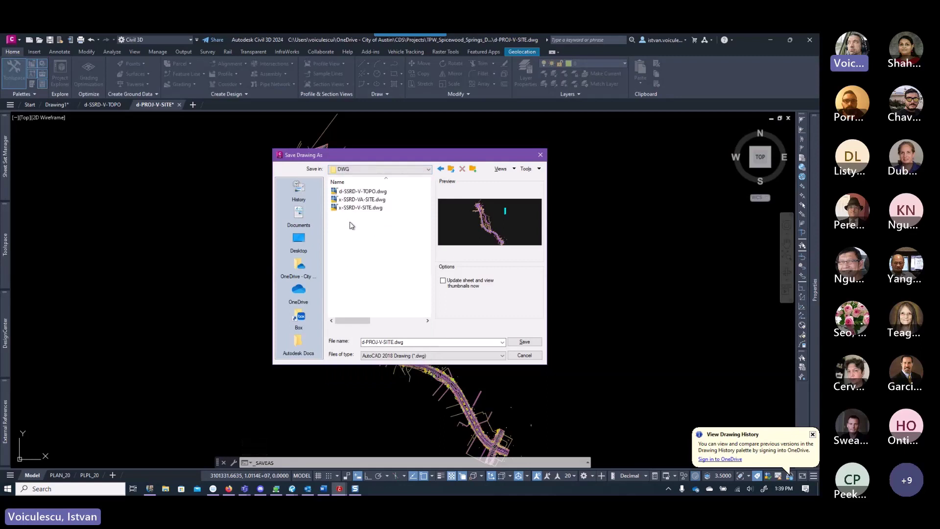
left_click(362, 192)
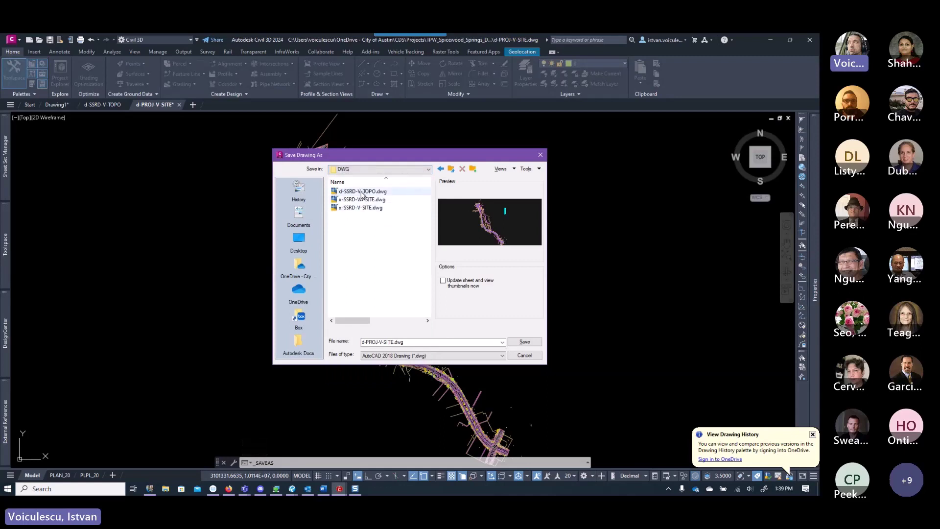
left_click(398, 342)
left_click(404, 358)
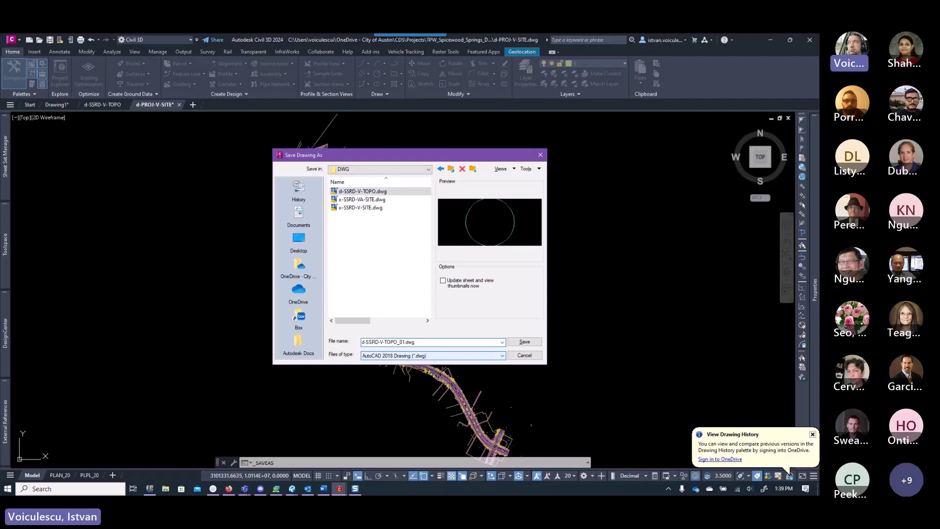
left_click(522, 342)
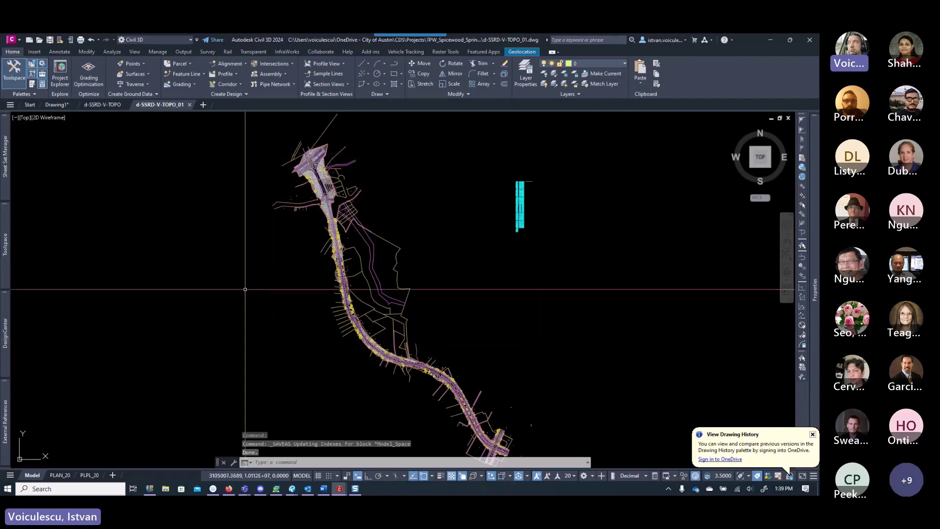
- Rename the PROJ_V_TOPO surface to SSRD_V_TOPO_01 in Surface Properties and save the drawing
mouse_move(5, 249)
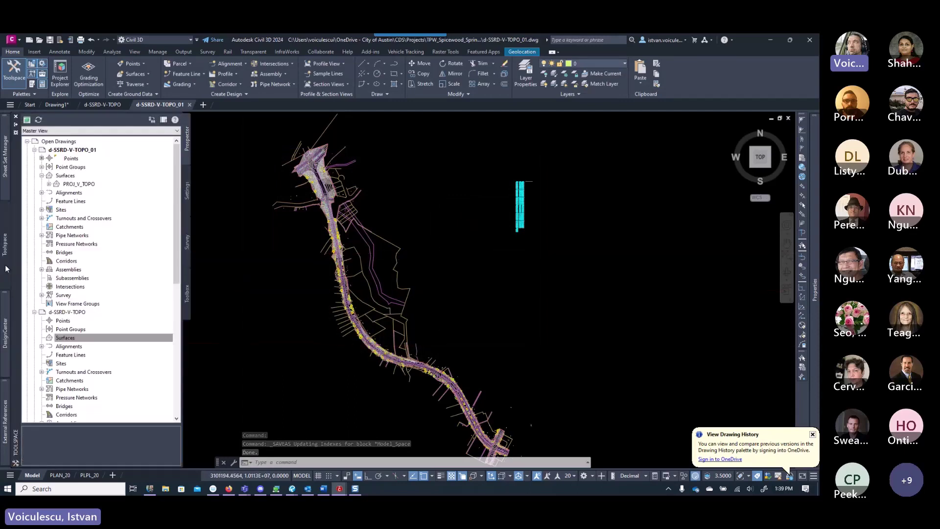
left_click(81, 185)
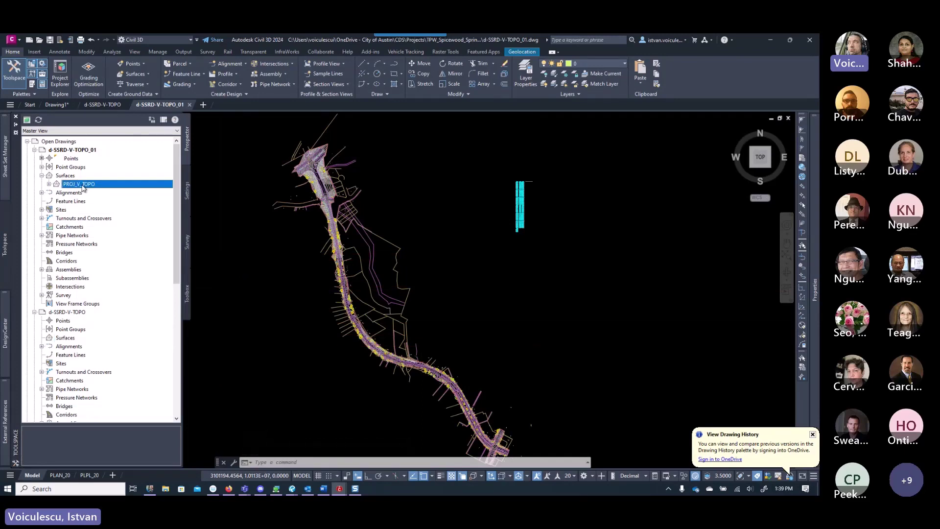
right_click(81, 185)
left_click(113, 189)
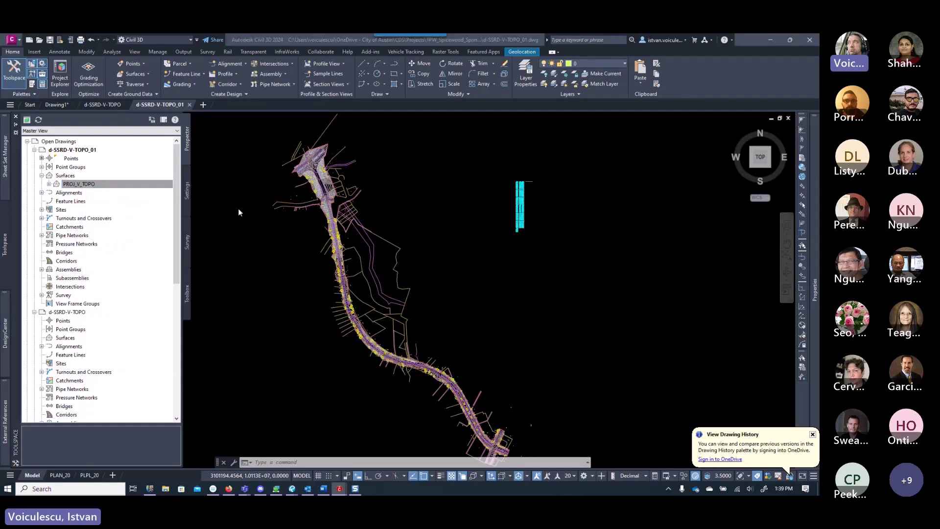
left_click(291, 195)
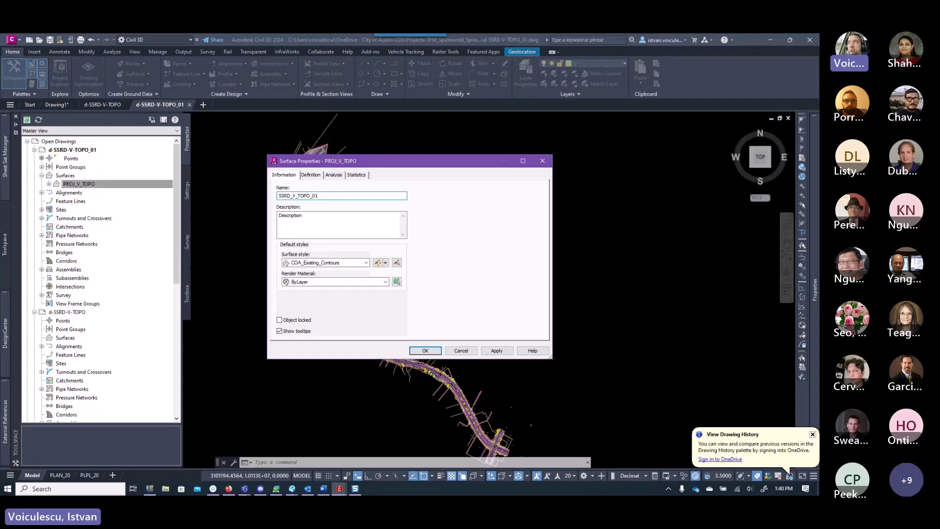
left_click(424, 350)
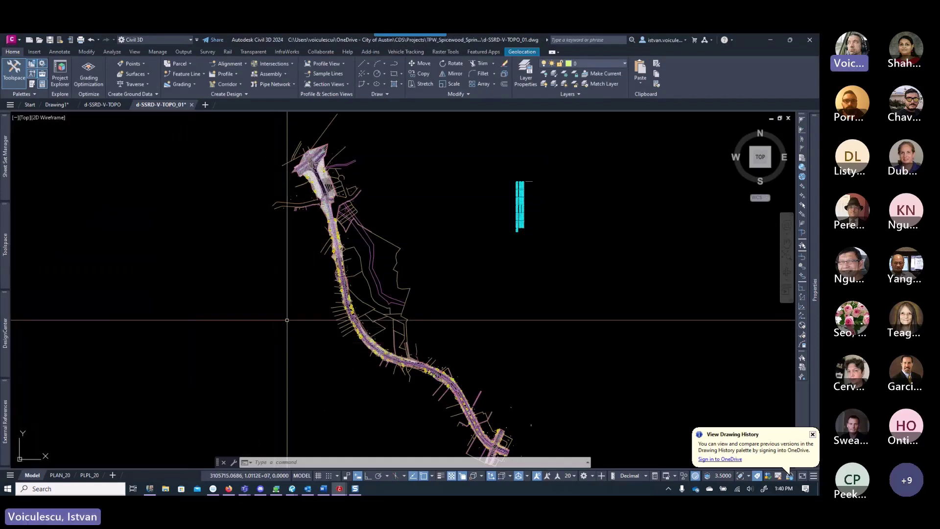
key("ctrl+s")
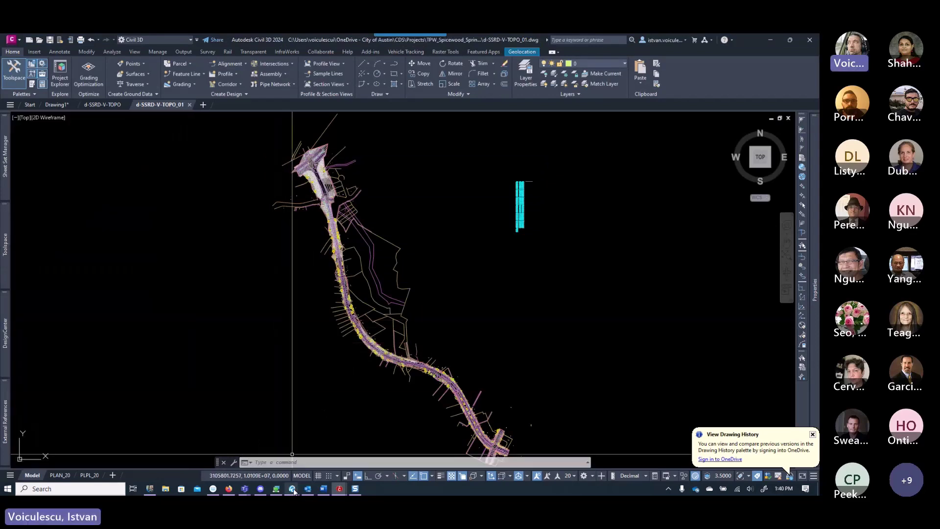
mouse_move(295, 490)
left_click(260, 428)
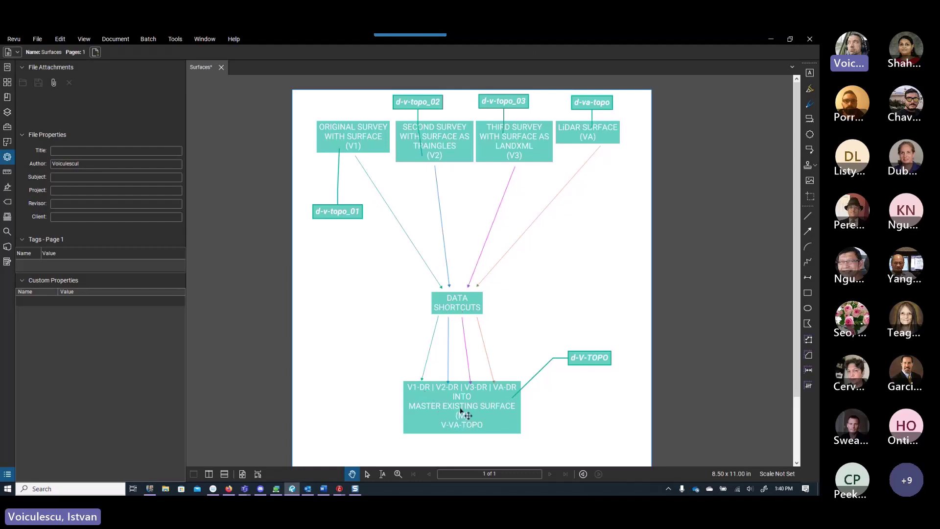
left_click(773, 41)
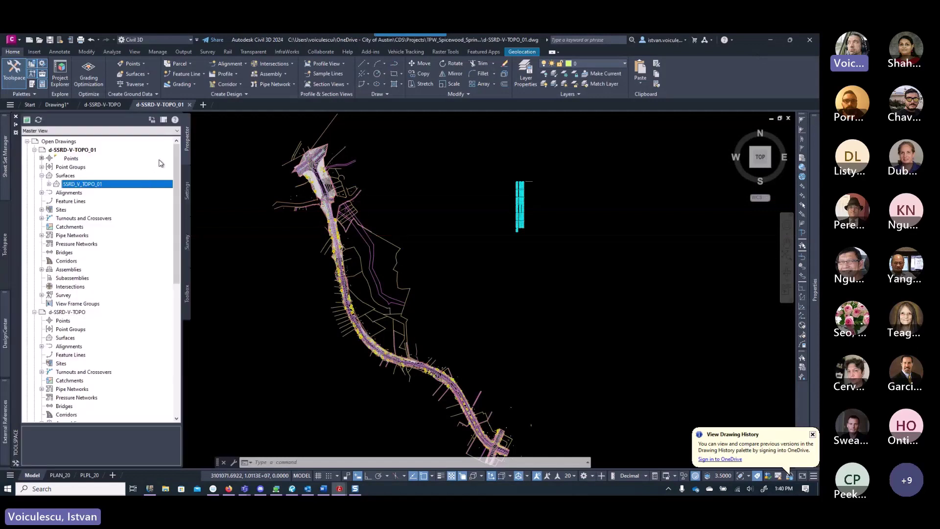
- Set the data shortcuts working folder to OneDrive CDS > Projects > TPW_Spicewood_Springs_Demo > CAD
scroll(92, 318, "down", 6)
scroll(93, 333, "down", 3)
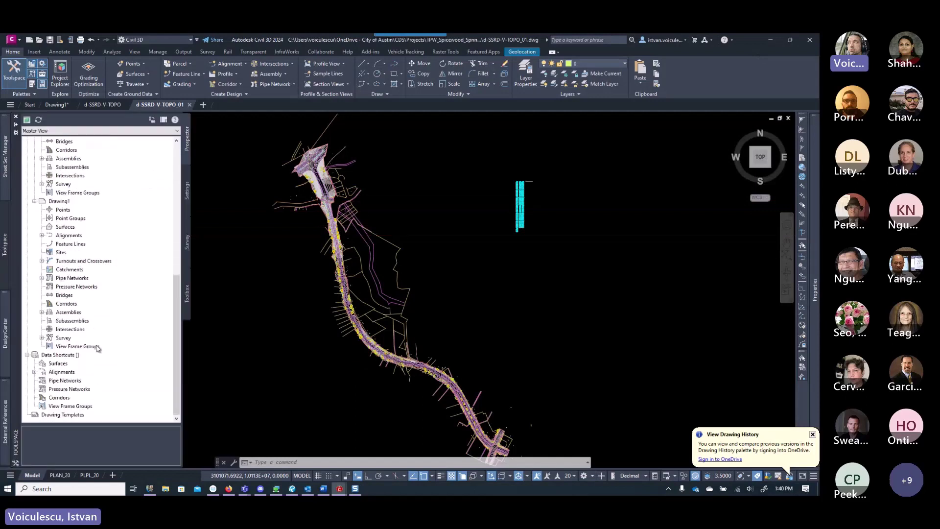
left_click(59, 355)
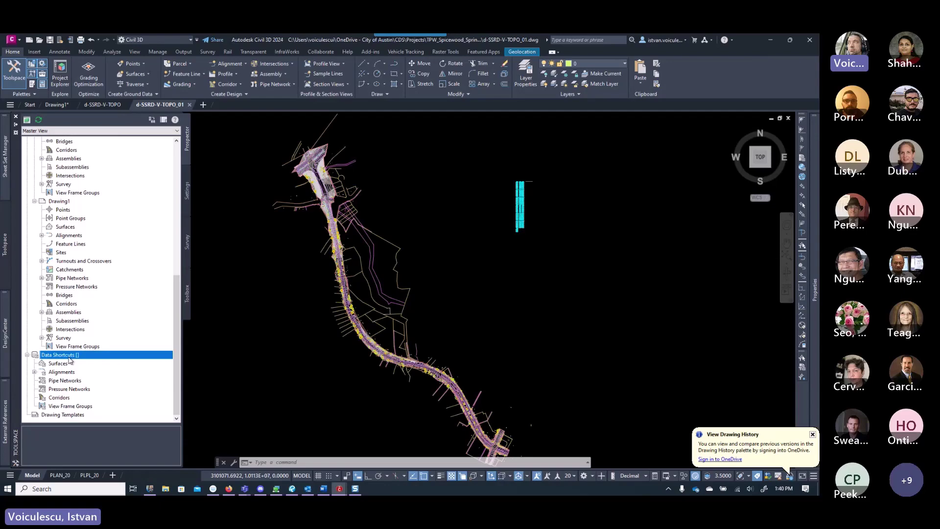
right_click(69, 360)
left_click(104, 389)
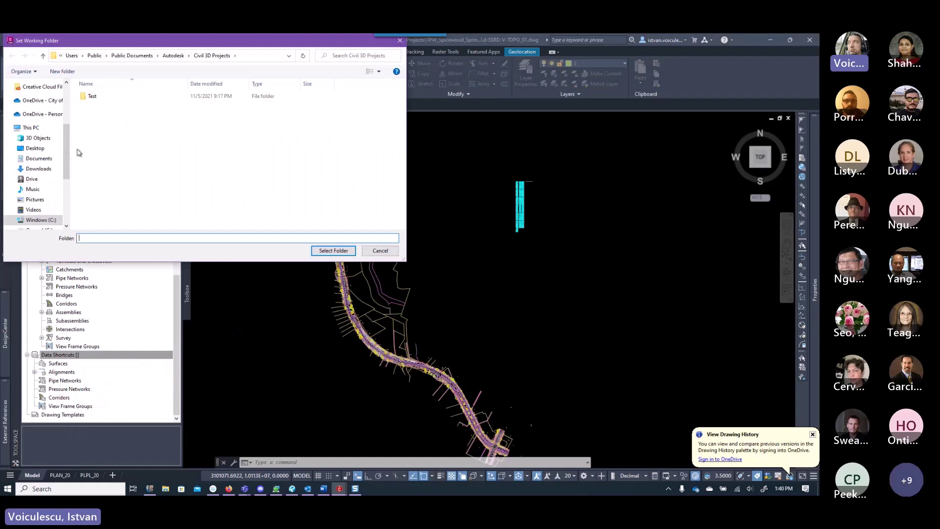
left_click(35, 100)
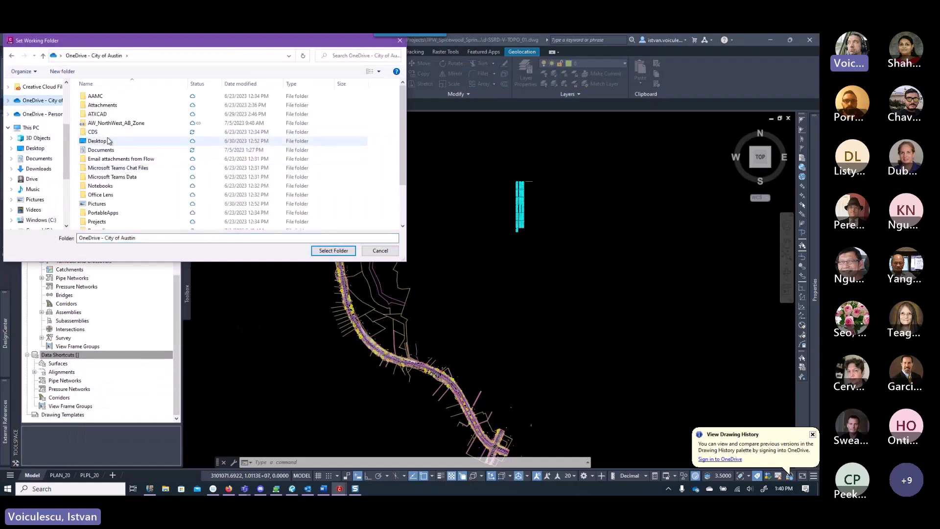
double_click(101, 133)
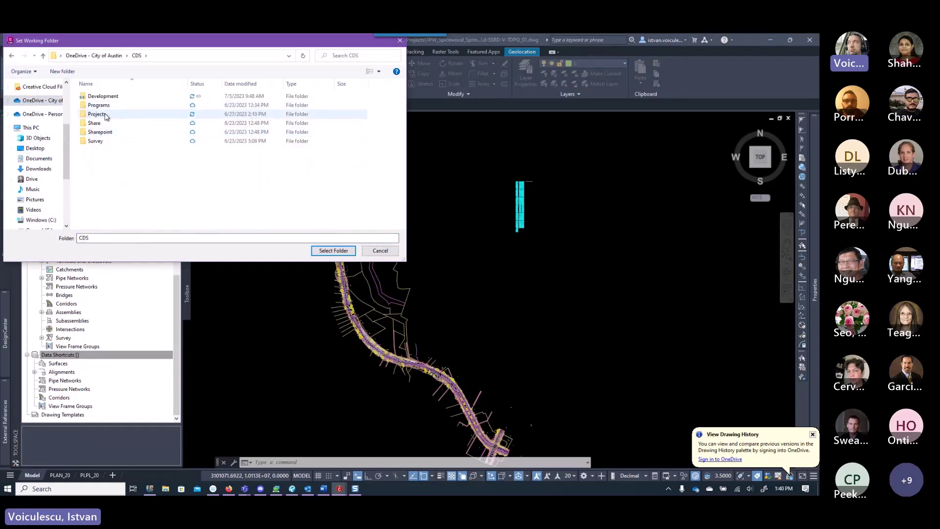
double_click(106, 114)
double_click(105, 115)
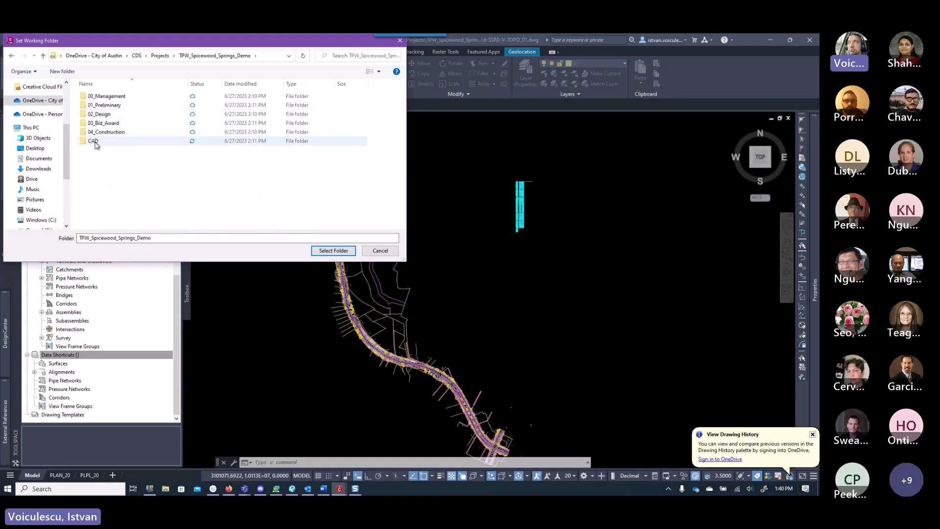
left_click(94, 141)
left_click(332, 250)
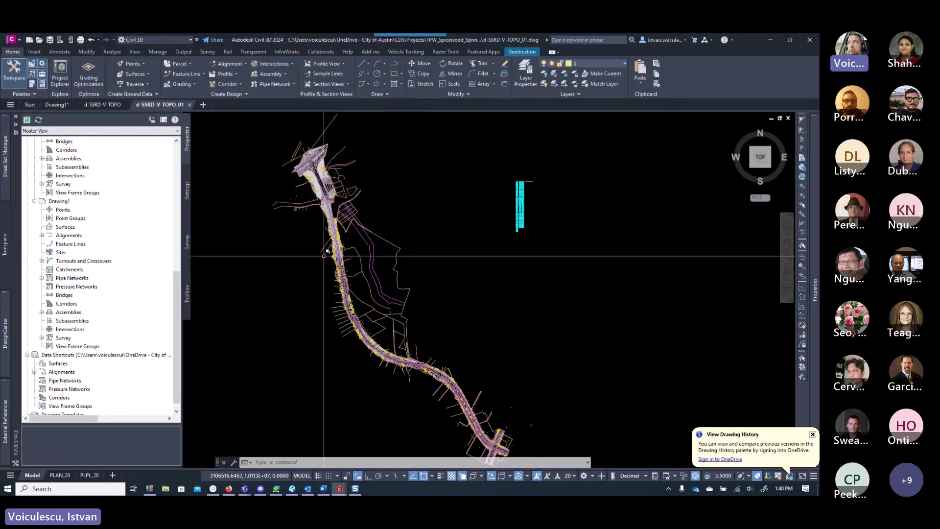
left_click(35, 372)
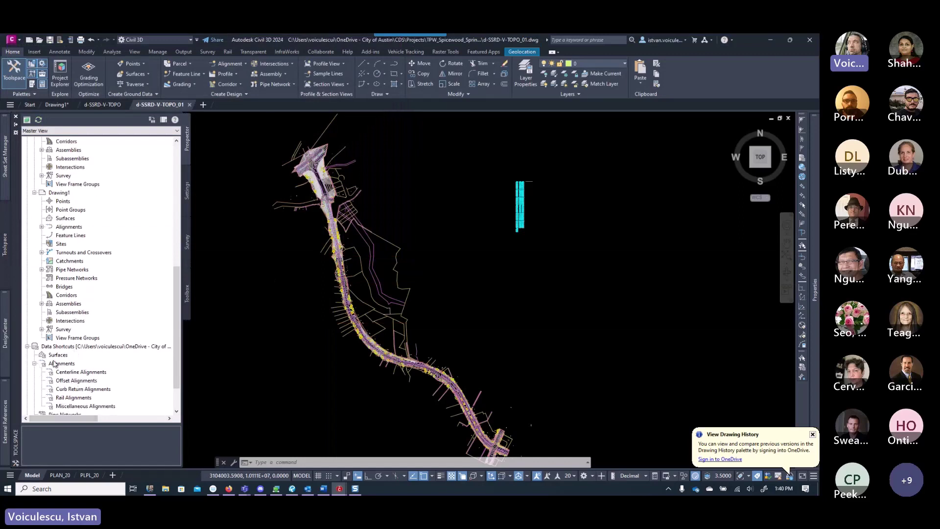
left_click(34, 363)
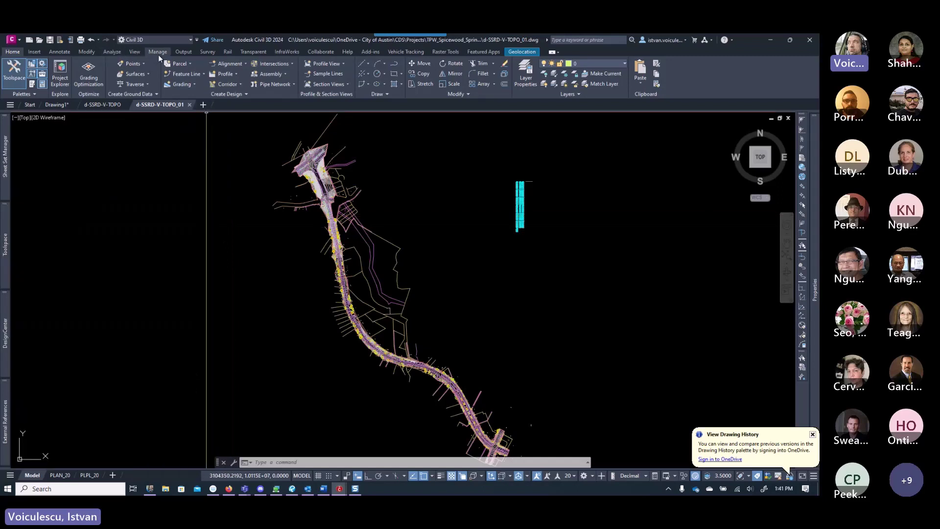
- Publish SSRD_V_TOPO_01 as a surface data shortcut, save, and return to the Bluebeam Surfaces diagram
left_click(157, 52)
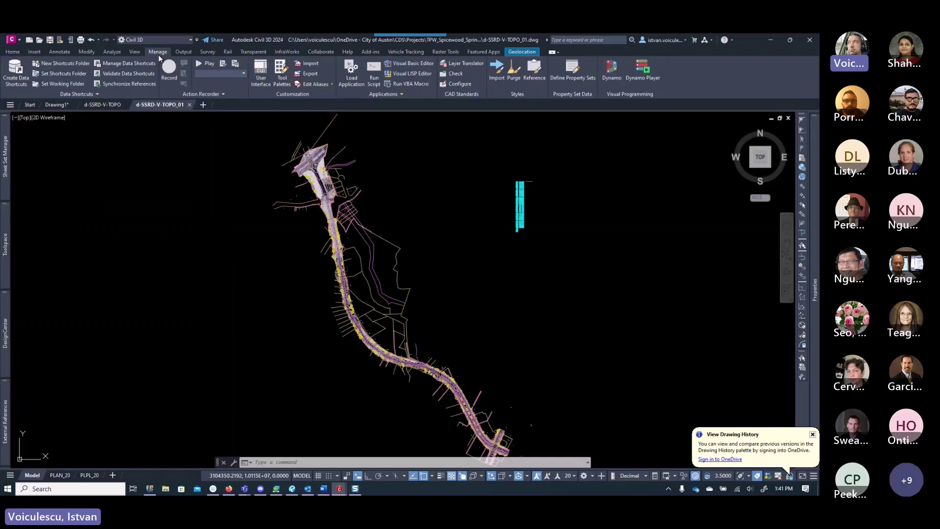
left_click(15, 81)
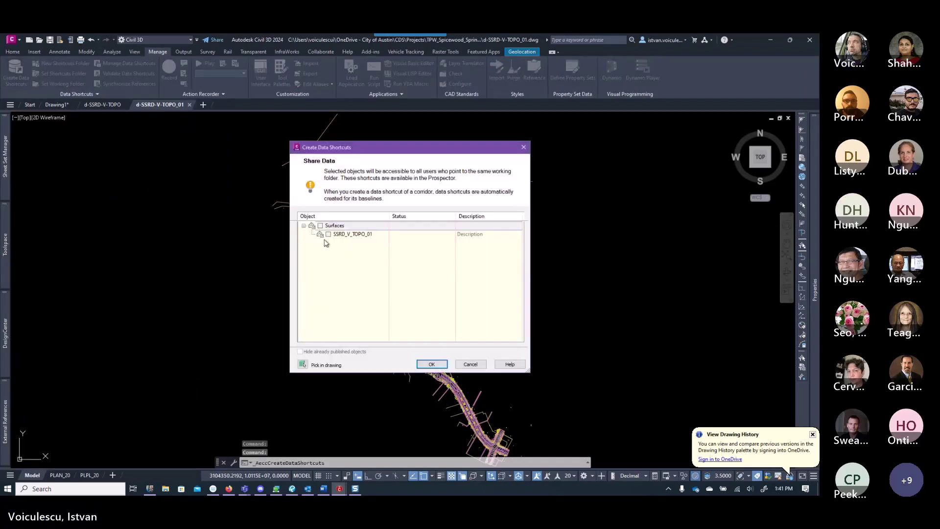
left_click(329, 234)
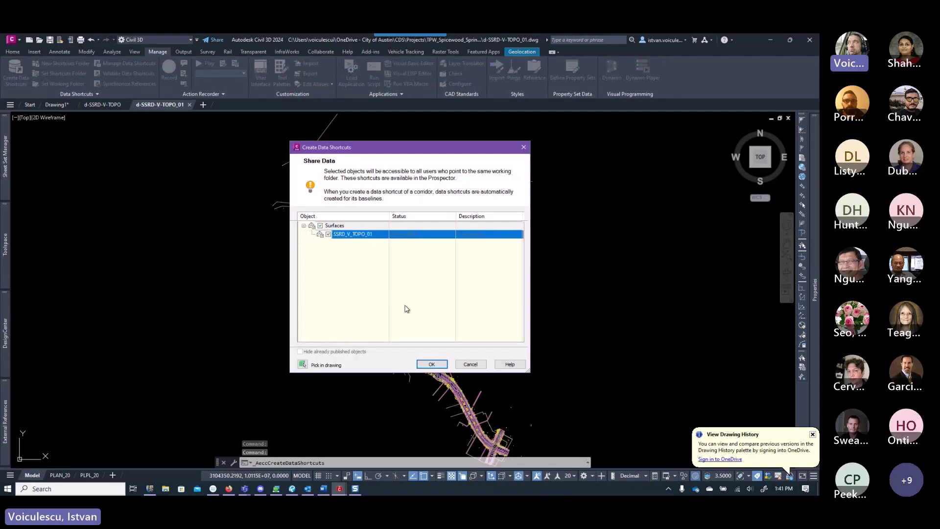
left_click(439, 367)
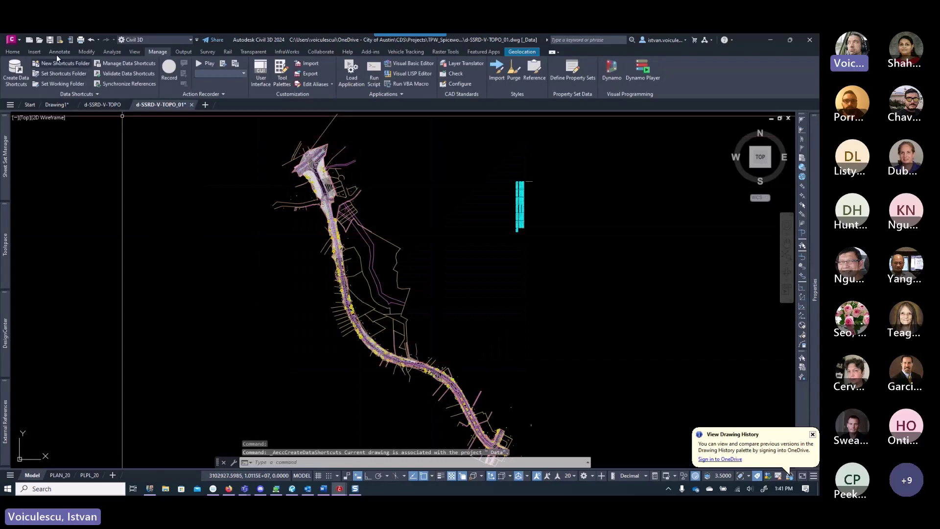
left_click(49, 42)
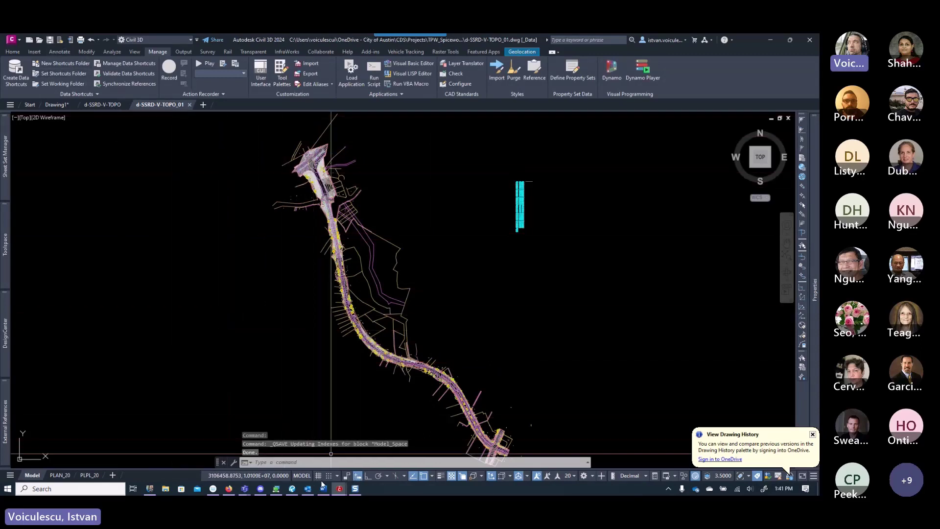
left_click(293, 489)
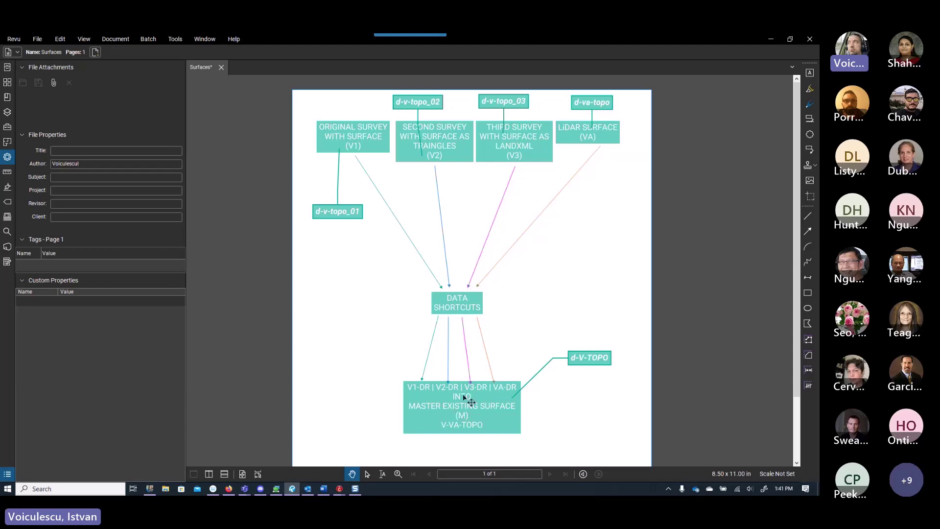
- Erase the lone large circle in the d-SSRD-V-TOPO drawing
left_click(770, 39)
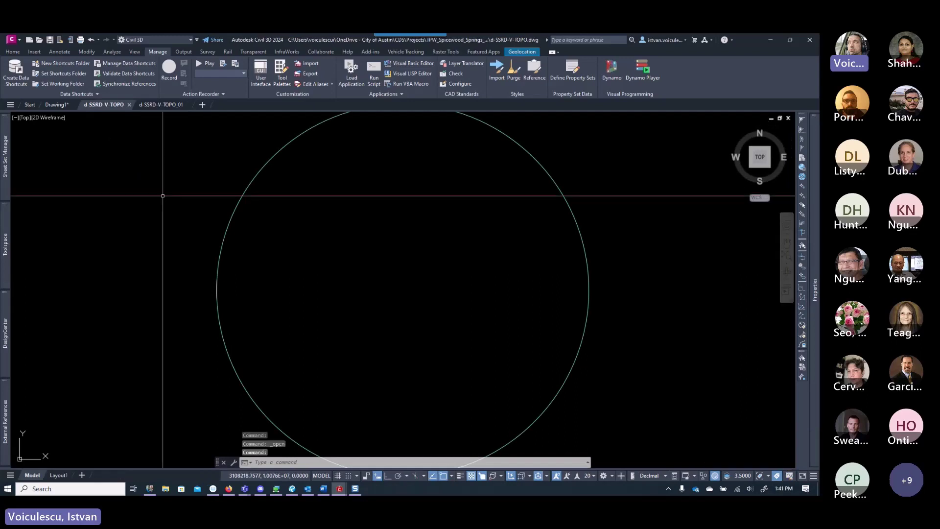
left_click(291, 209)
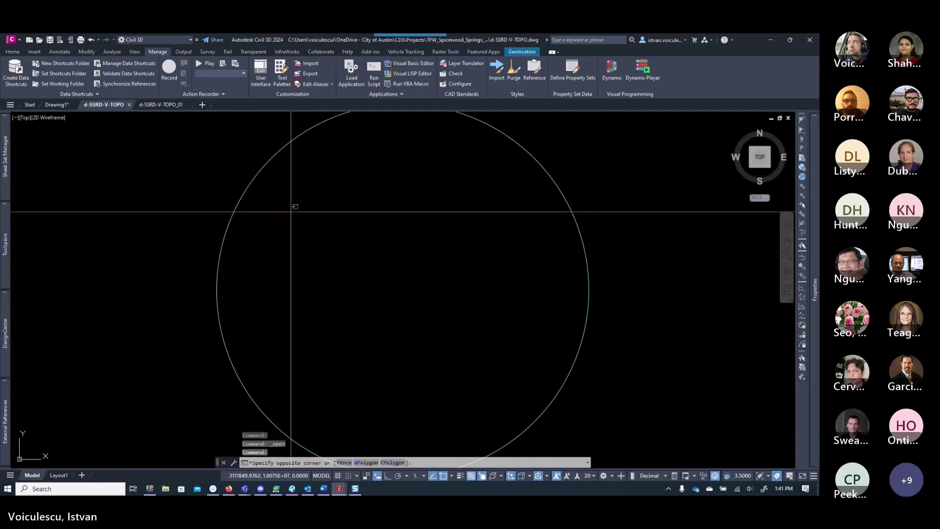
left_click(212, 209)
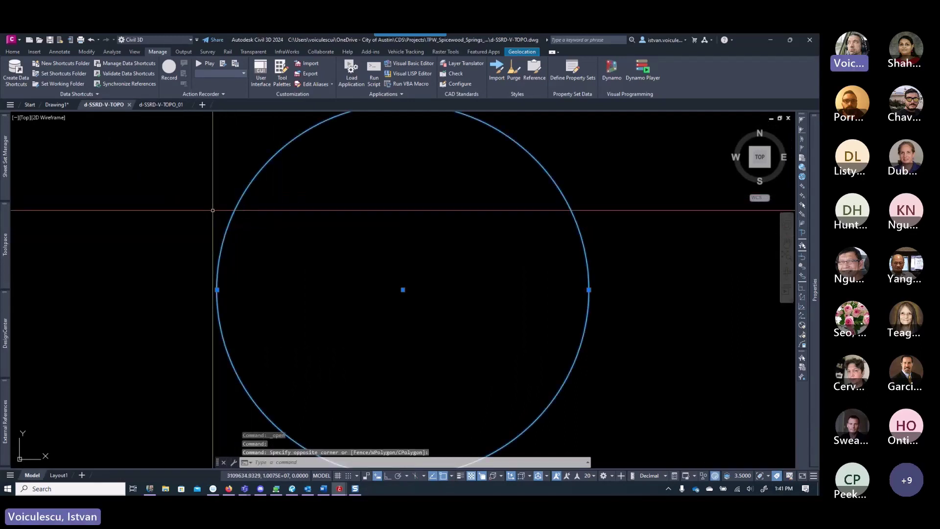
key("Delete")
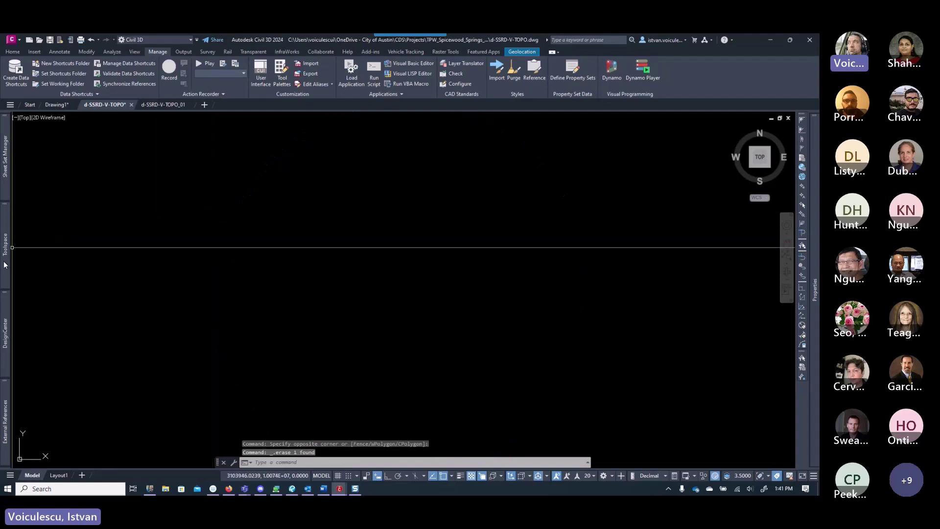
- Locate the SSRD_V_TOPO_01 shortcut under Data Shortcuts > Surfaces in Prospector
mouse_move(6, 265)
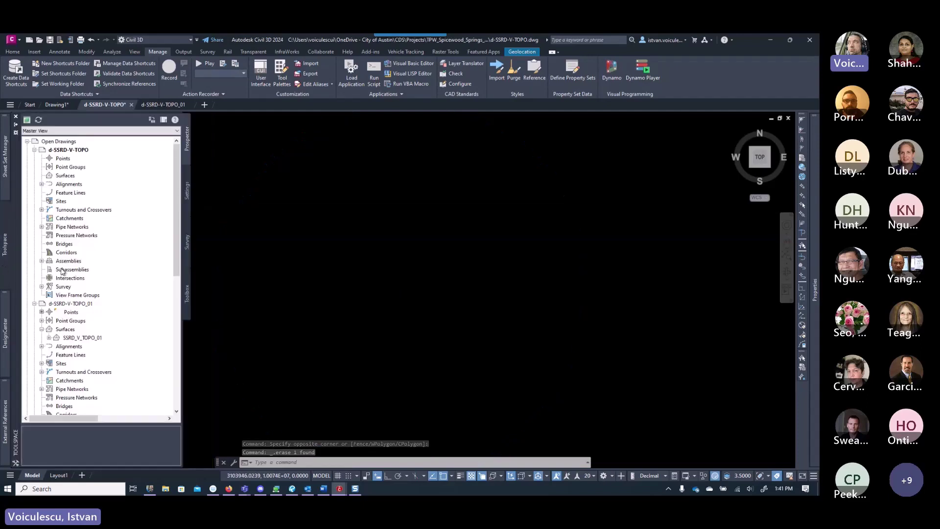
scroll(93, 307, "down", 5)
scroll(92, 307, "down", 6)
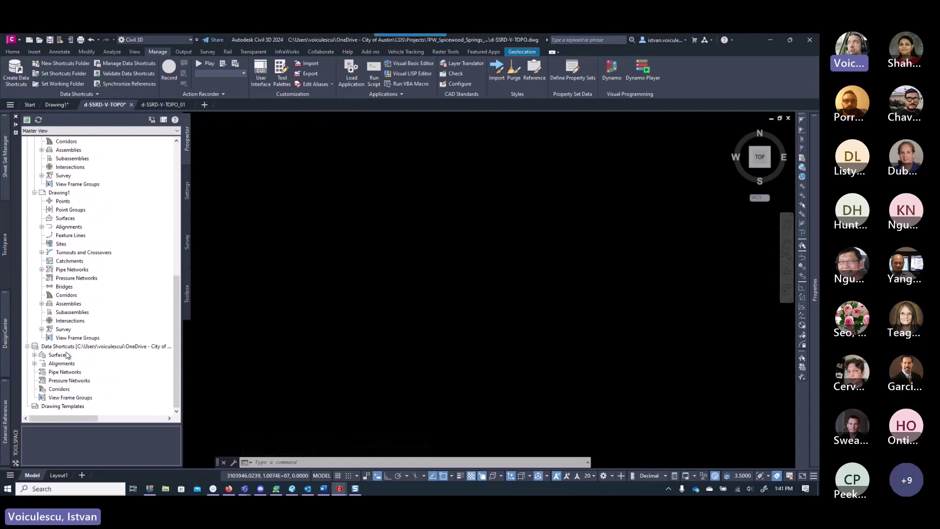
left_click(34, 355)
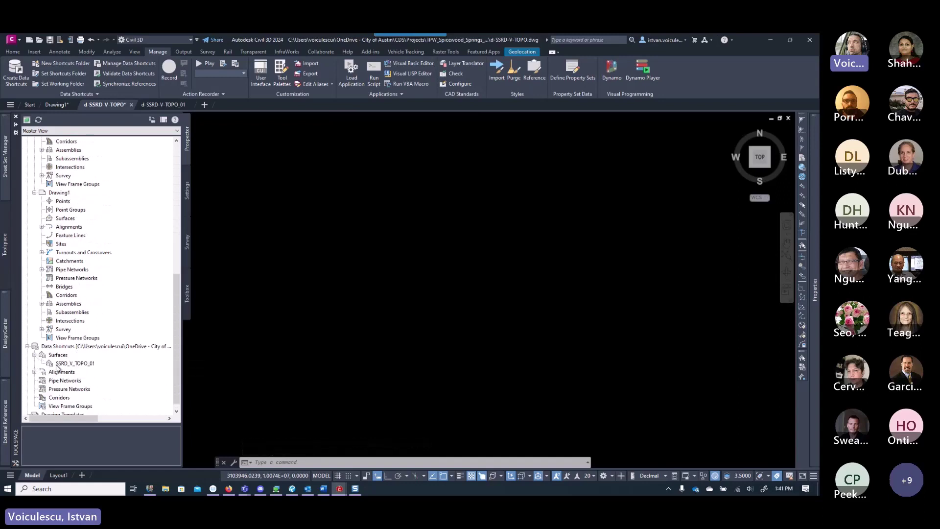
left_click(85, 365)
- Create a surface reference to SSRD_V_TOPO_01 with the COA_Existing_Contours style
right_click(85, 366)
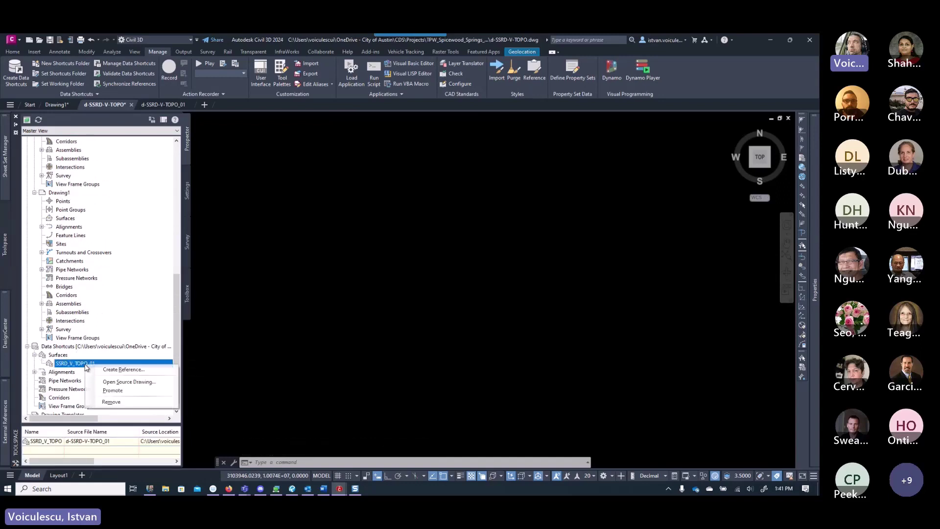
left_click(111, 372)
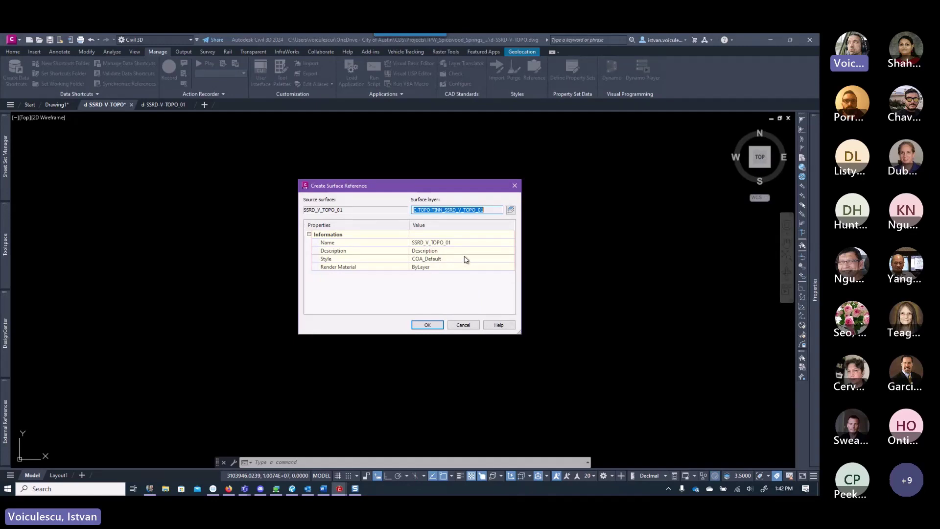
left_click(491, 263)
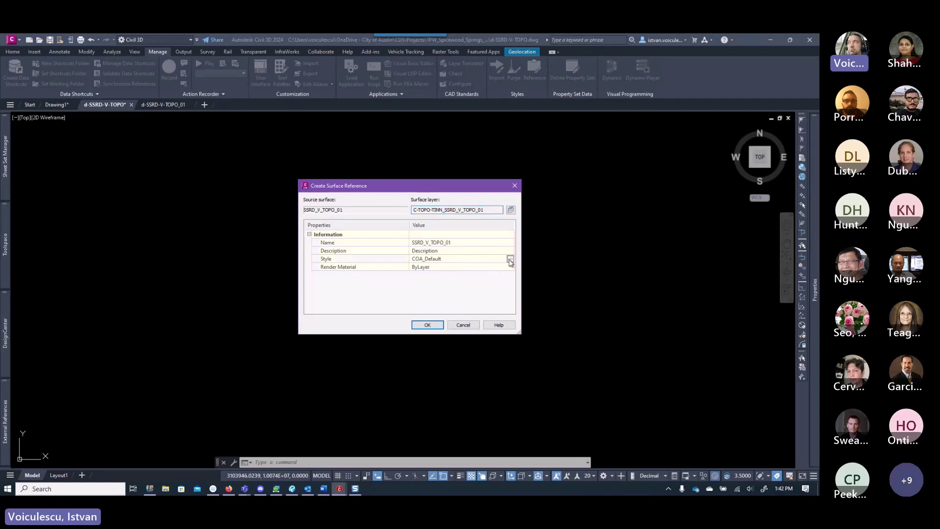
left_click(509, 260)
left_click(407, 258)
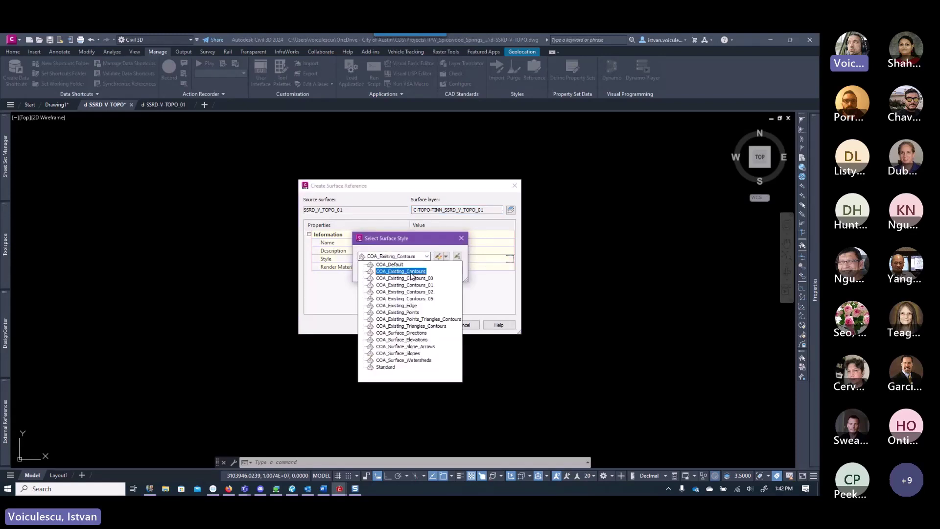
left_click(411, 272)
left_click(375, 274)
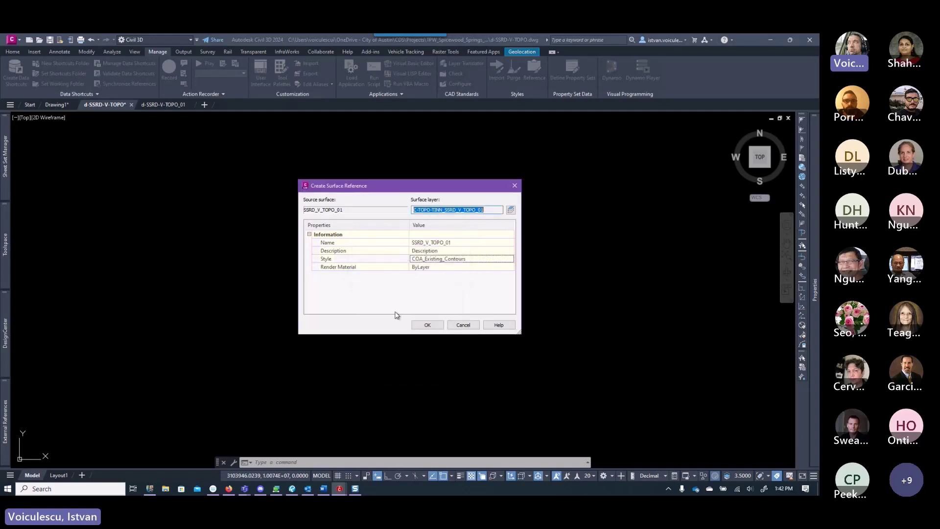
left_click(428, 326)
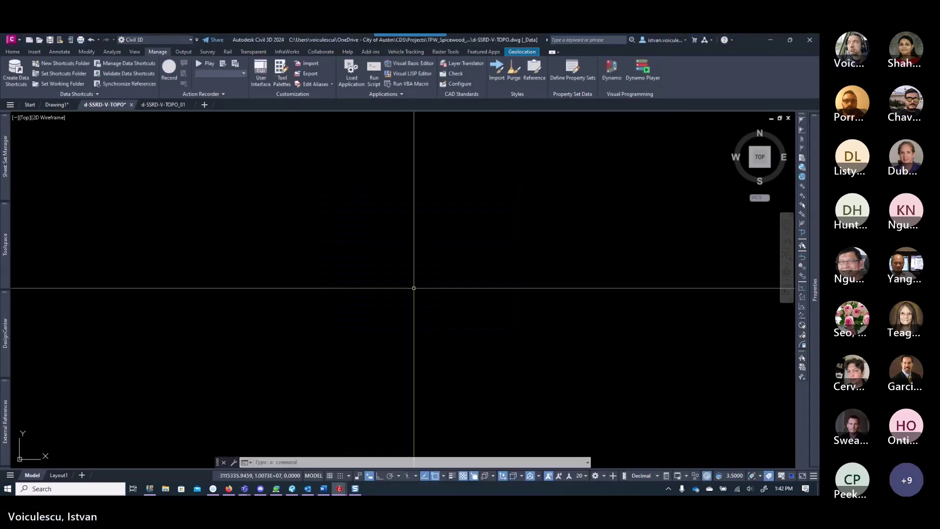
- Zoom to extents to show the whole referenced surface
type("z")
key("Return")
type("e")
key("Return")
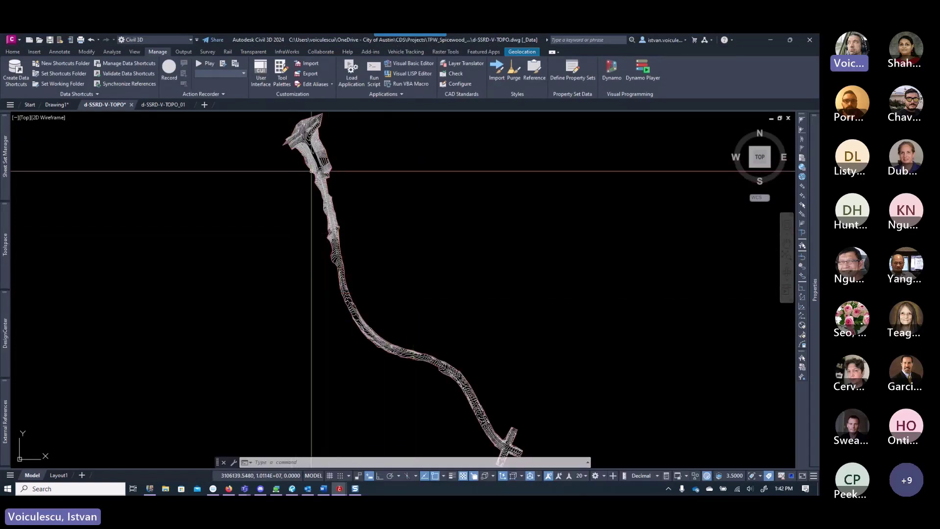
- Expand Surfaces in Prospector and list the drawing's surfaces, including SSRD_V_TOPO_01
mouse_move(5, 234)
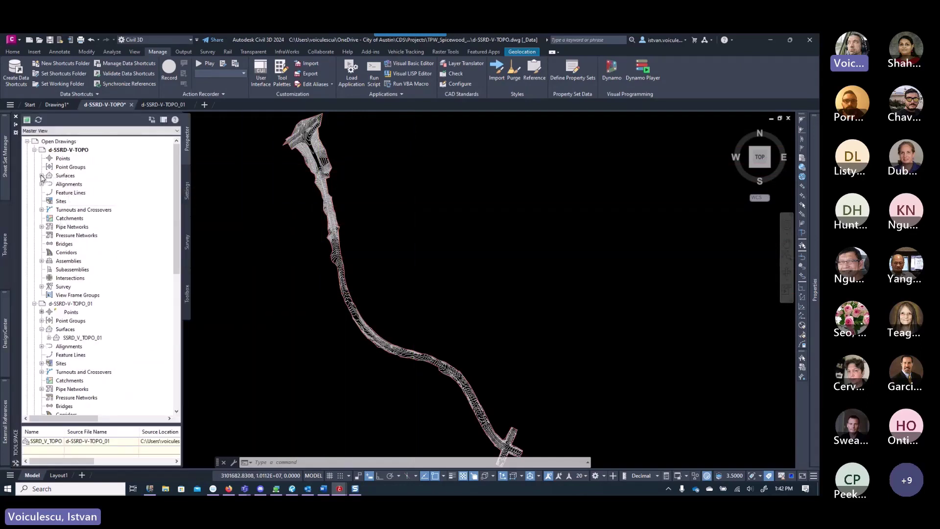
left_click(42, 175)
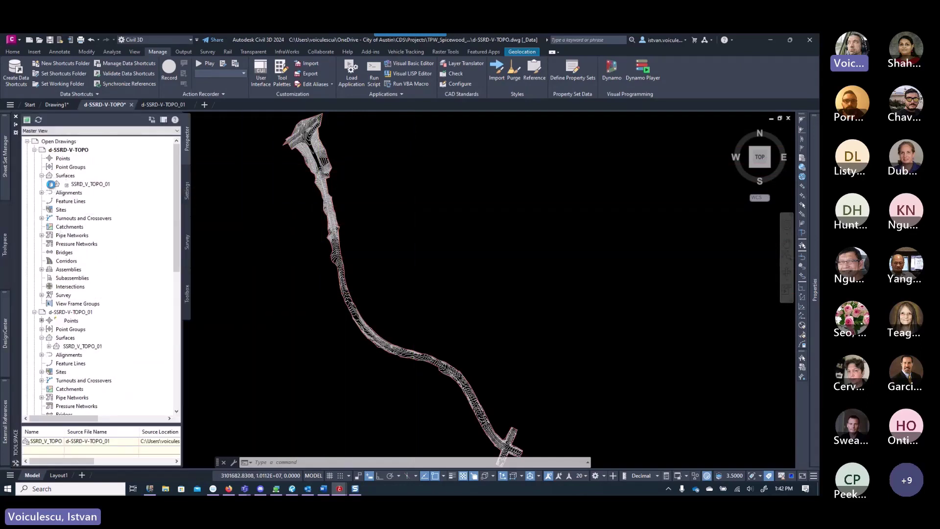
left_click(49, 183)
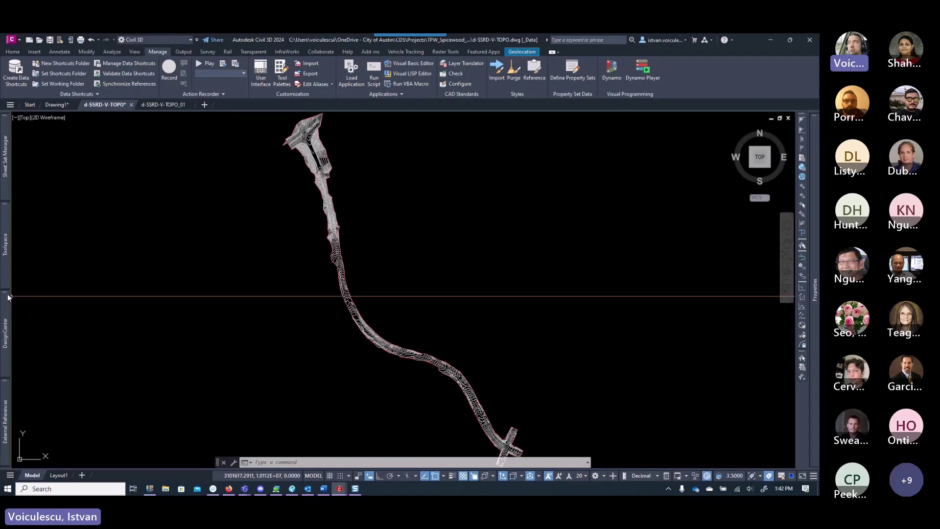
mouse_move(6, 259)
left_click(67, 175)
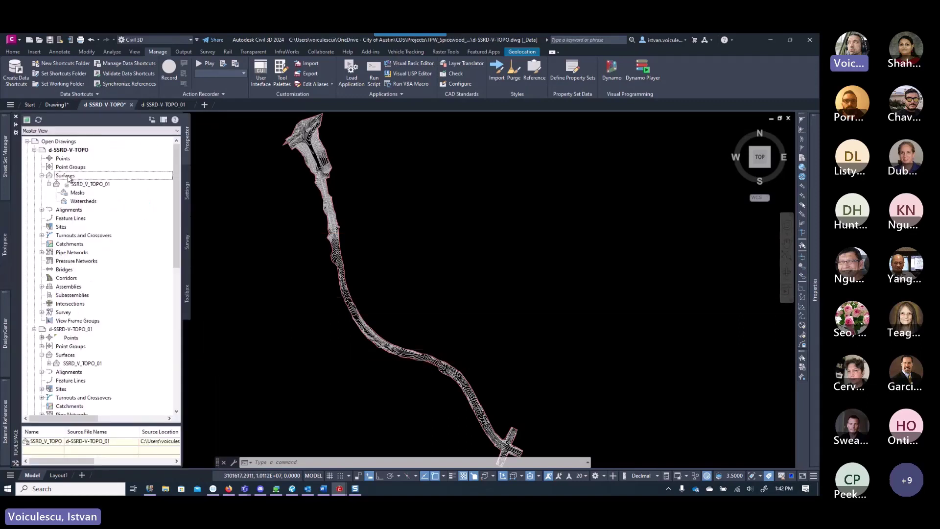
left_click(19, 52)
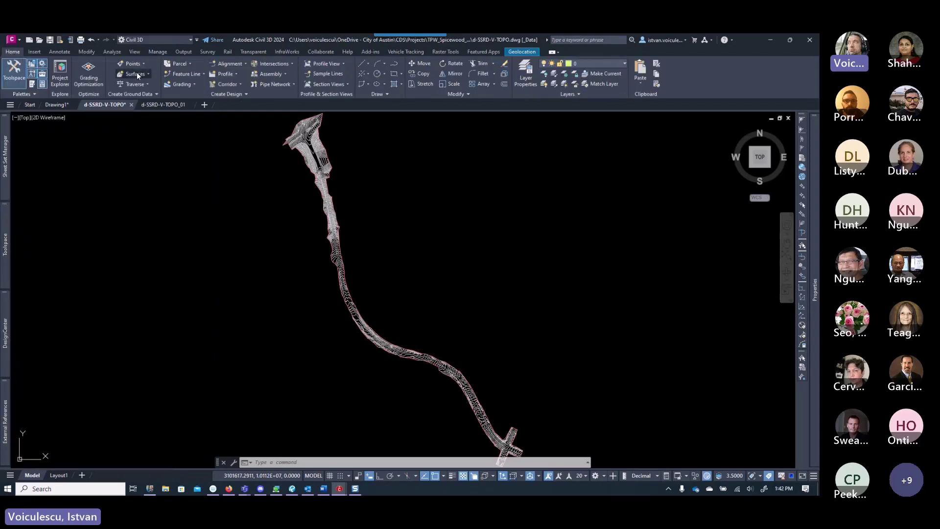
- Start a new TIN surface named SSRD_V_VA_TOPO
left_click(137, 72)
left_click(146, 89)
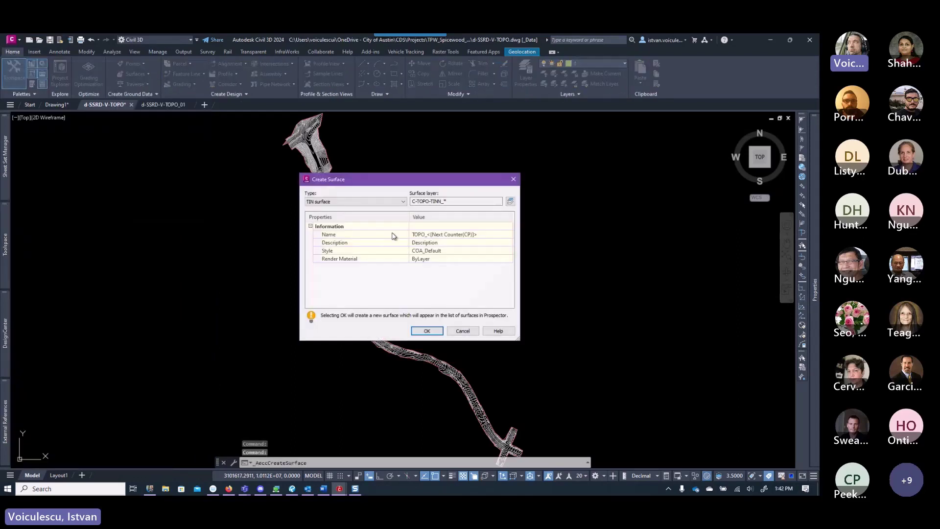
left_click(459, 235)
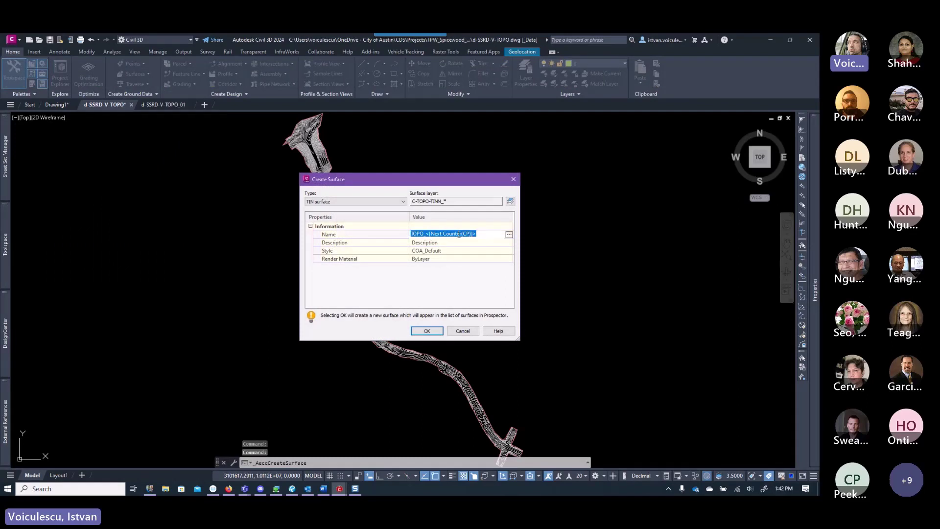
type("S")
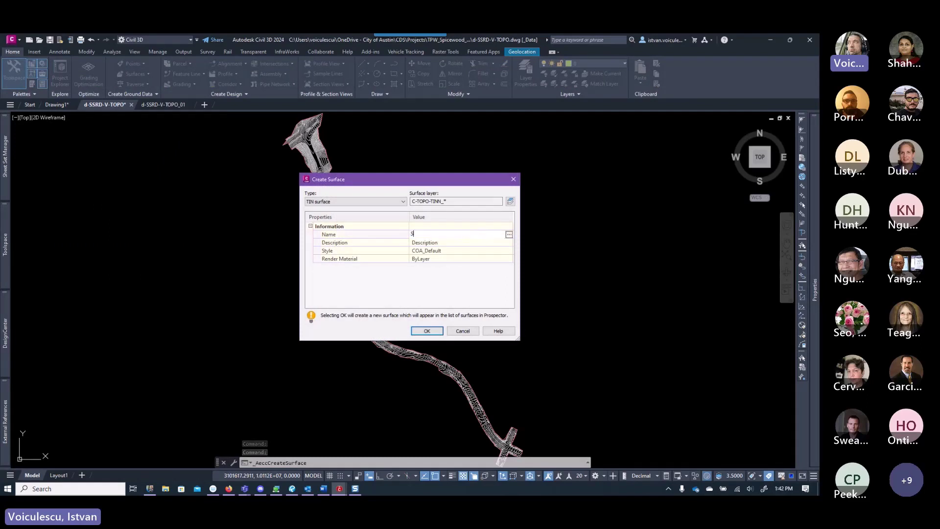
type("SRD_V_VA_TOPO")
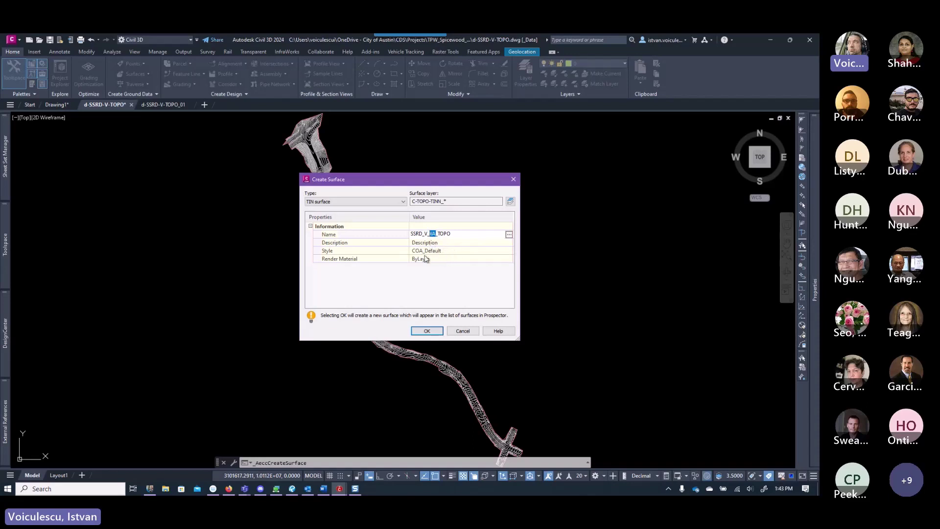
key("Return")
- Give it style COA_Existing_Contours and description 'Master Existing Surface', then create it
left_click(504, 254)
left_click(508, 251)
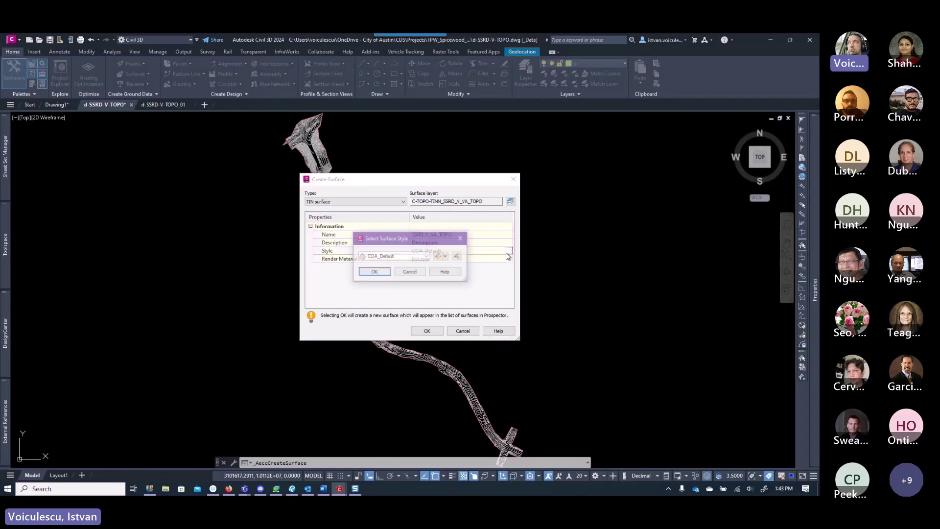
left_click(426, 256)
left_click(401, 269)
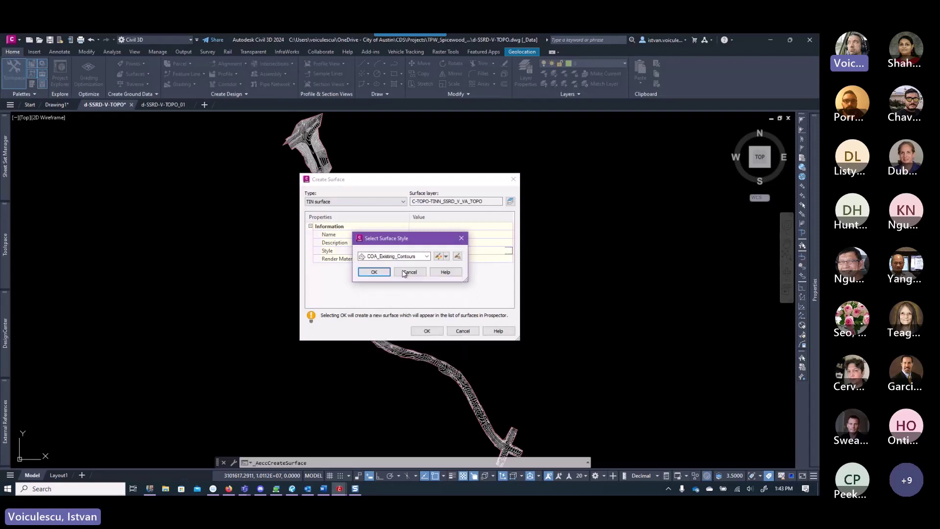
left_click(374, 271)
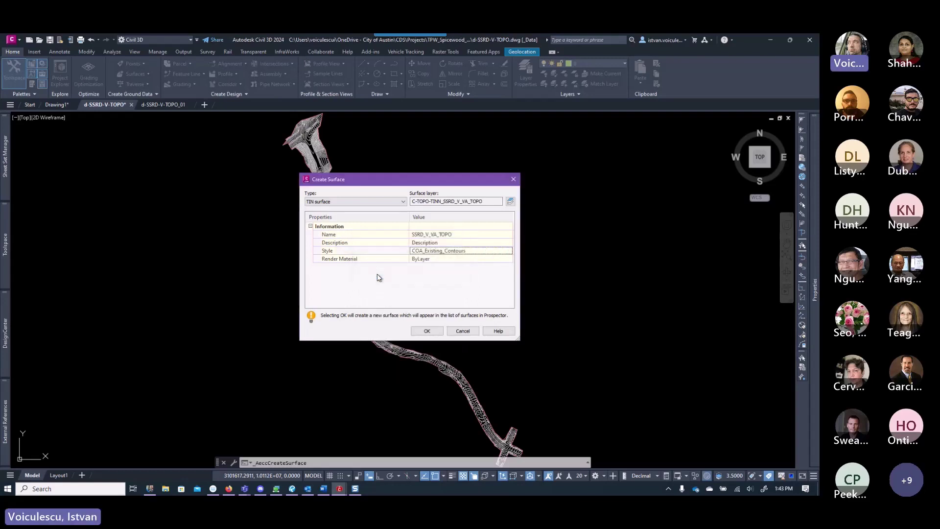
left_click(428, 243)
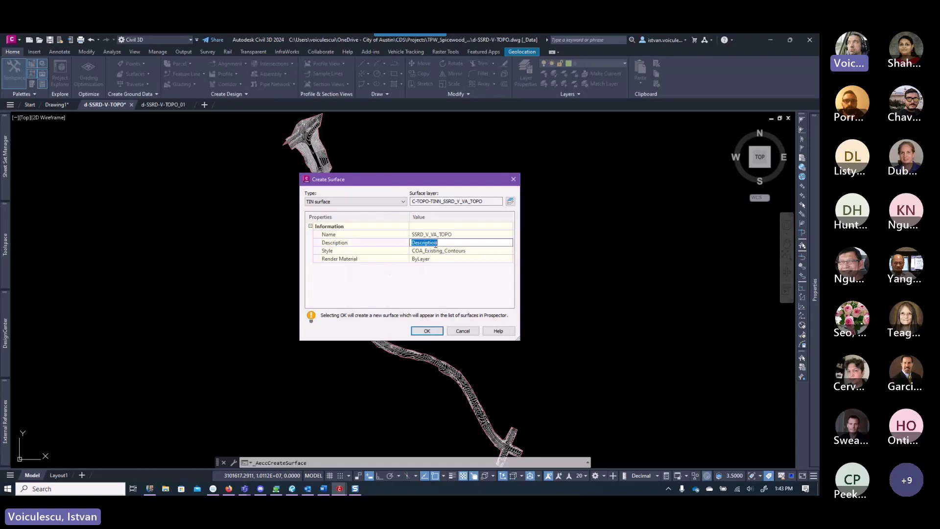
type("Master Existing Surface")
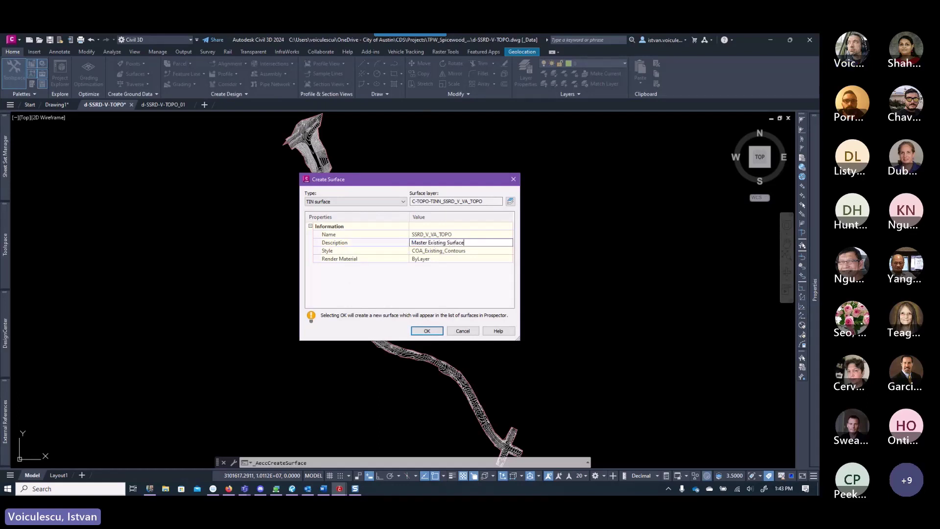
left_click(452, 290)
left_click(427, 331)
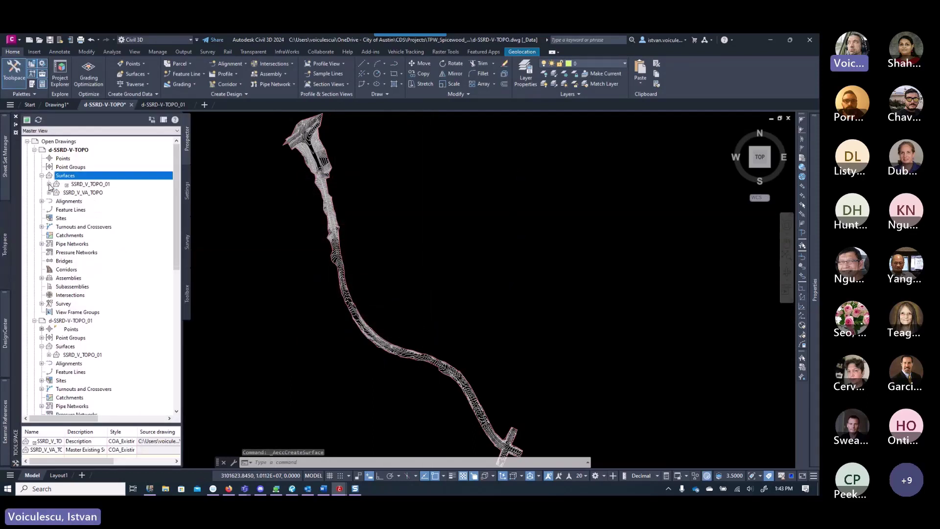
- Paste SSRD_V_TOPO_01 into SSRD_V_VA_TOPO through its Definition > Edits
left_click(74, 193)
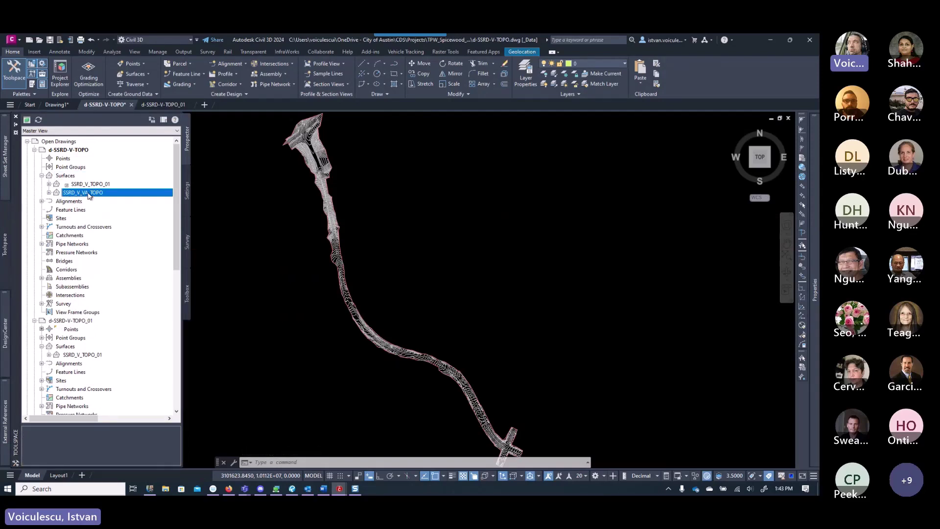
left_click(93, 185)
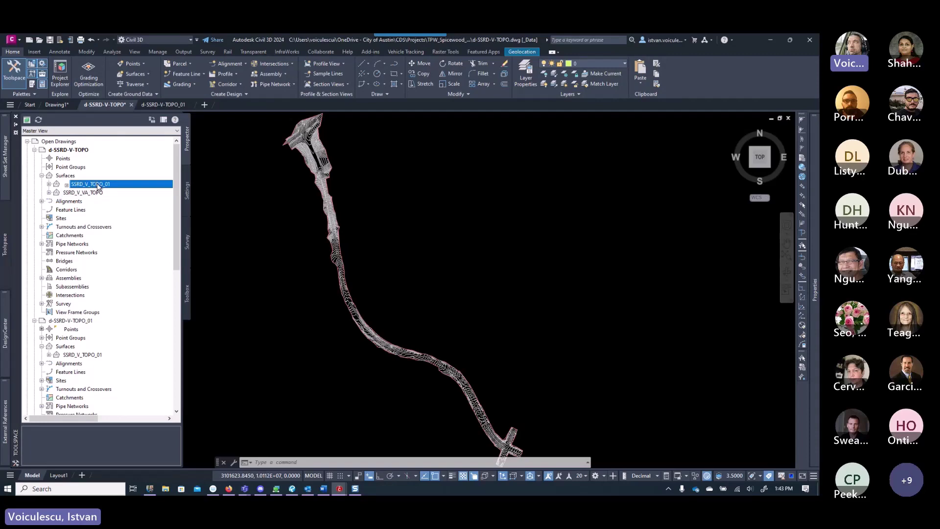
left_click(49, 193)
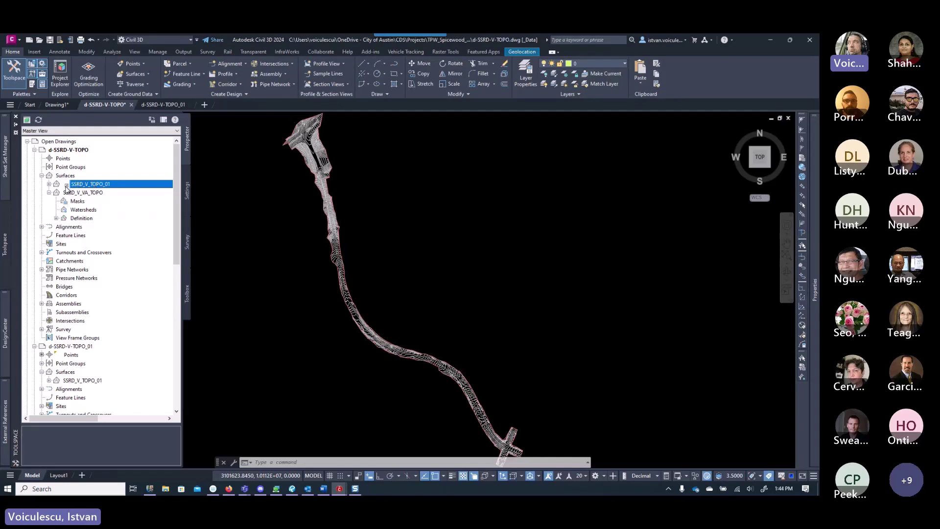
left_click(80, 193)
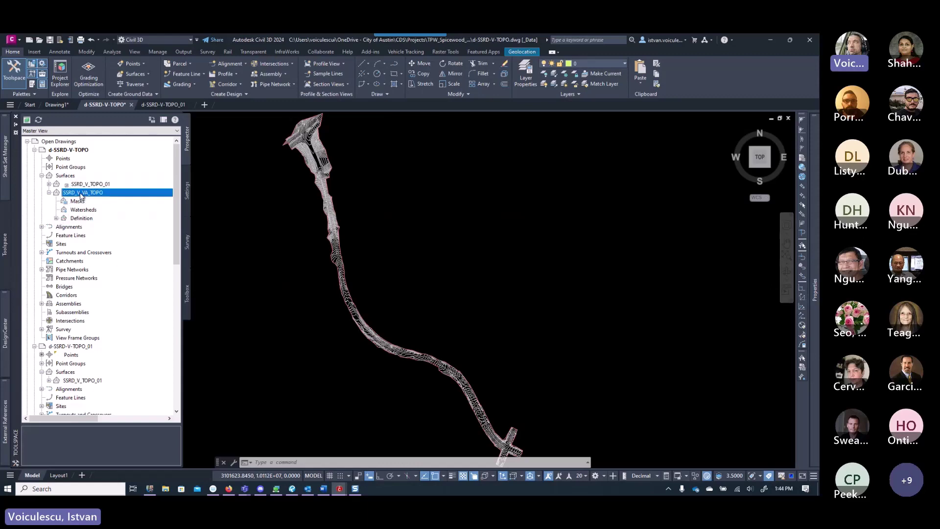
left_click(56, 218)
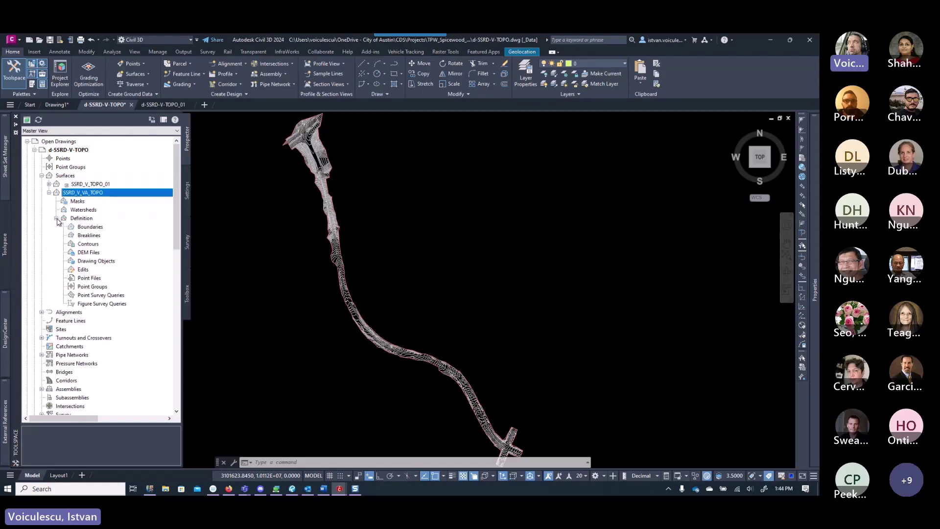
left_click(84, 269)
right_click(85, 270)
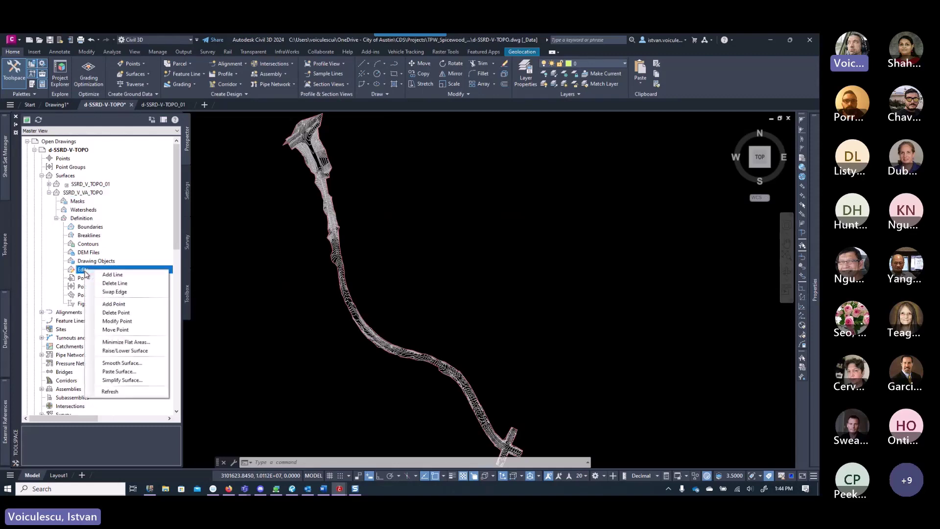
left_click(121, 372)
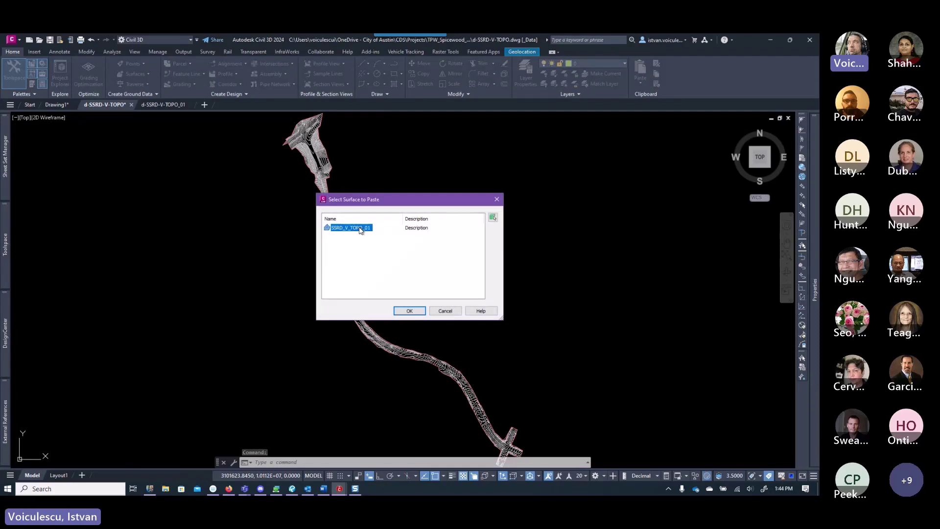
left_click(410, 311)
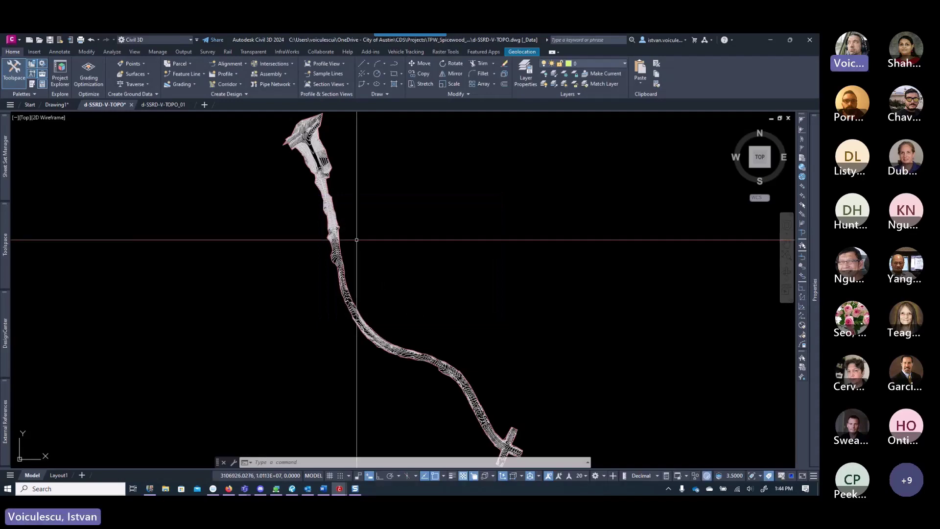
- Check a contour of the pasted surface in the drawing, then clear the selection
scroll(343, 243, "up", 10)
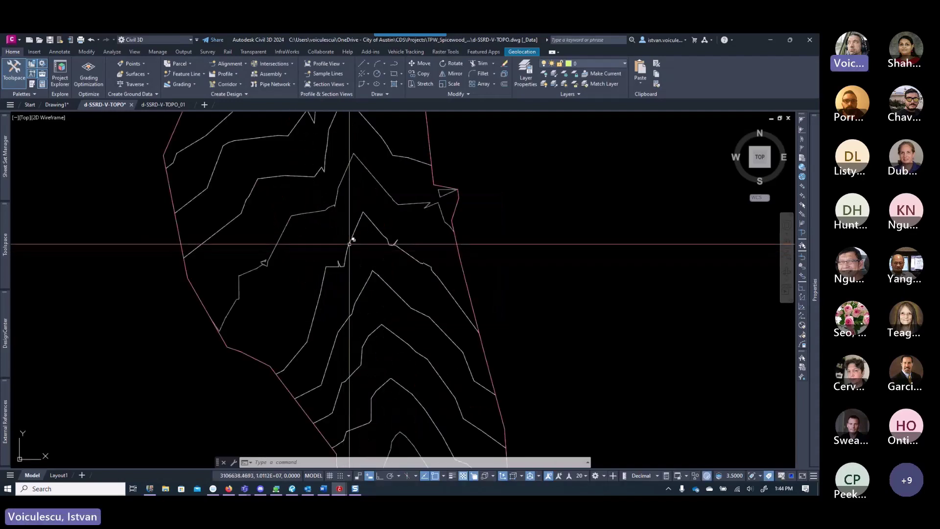
scroll(342, 243, "up", 5)
left_click(356, 243)
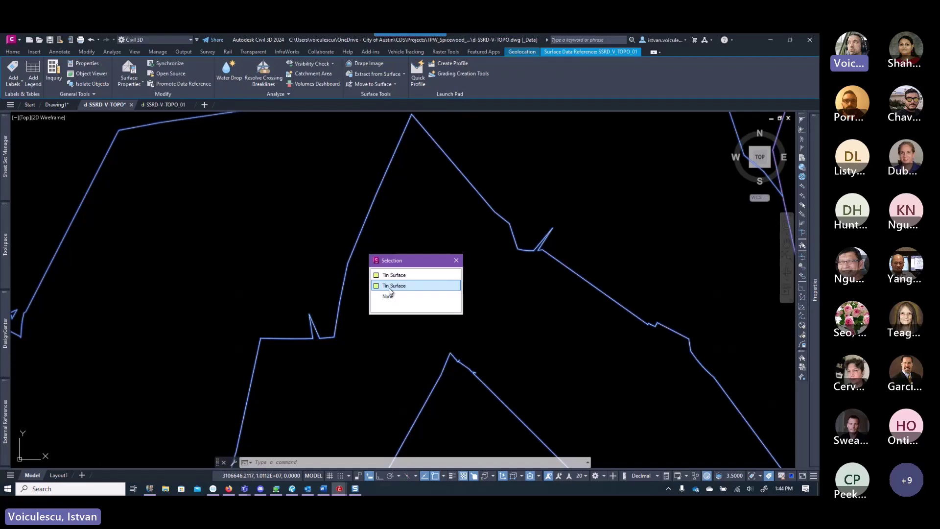
key("Escape")
mouse_move(4, 252)
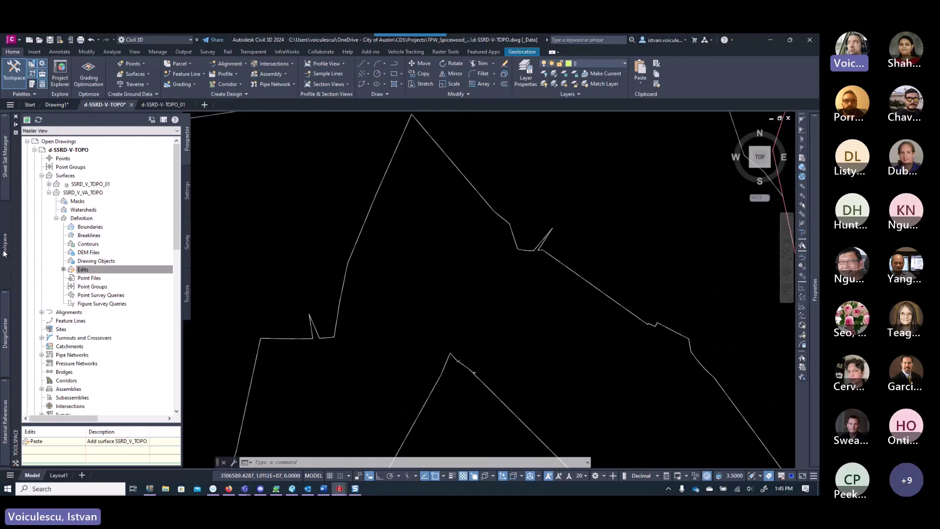
- Change the SSRD_V_TOPO_01 surface style to COA_Default in Surface Properties
mouse_move(2, 132)
mouse_move(5, 244)
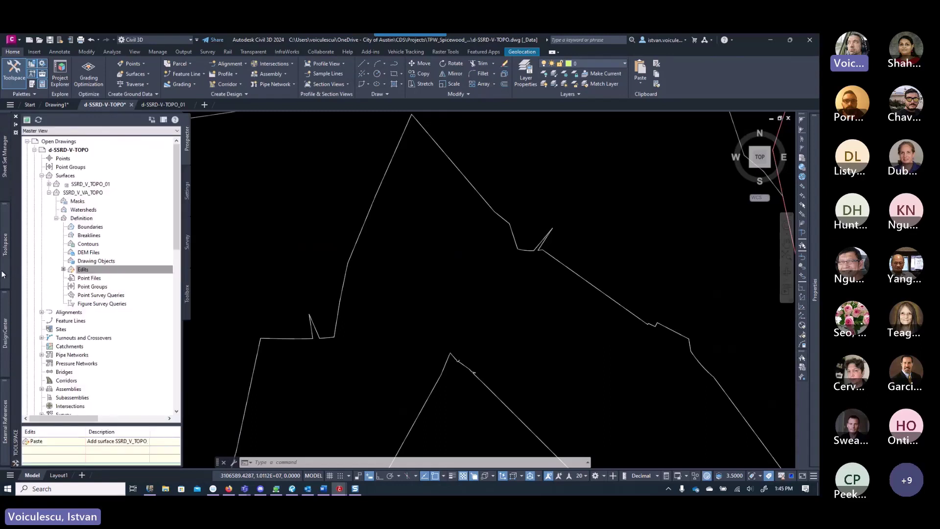
left_click(96, 185)
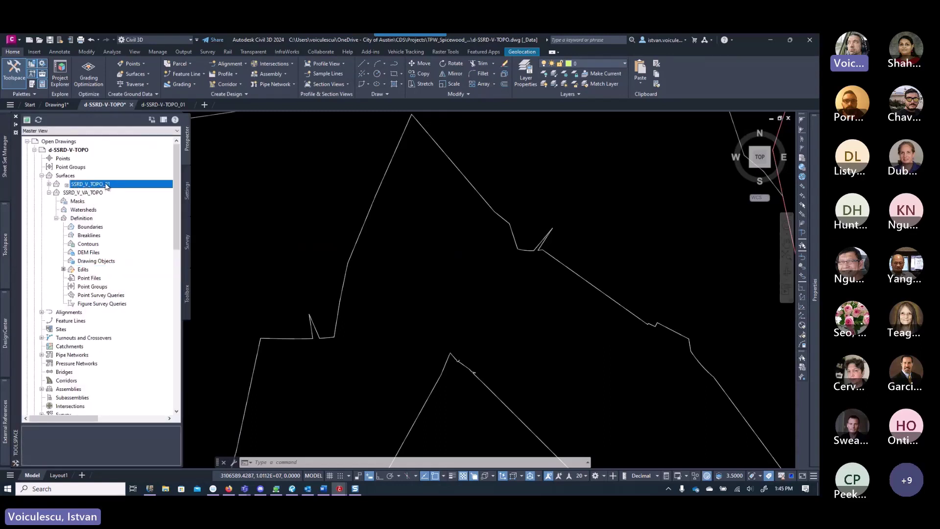
right_click(106, 186)
left_click(129, 192)
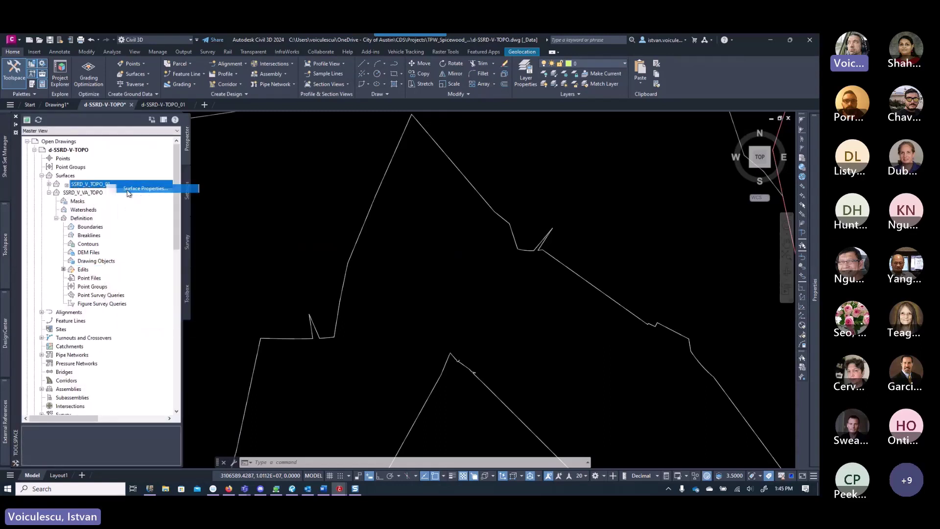
left_click(318, 263)
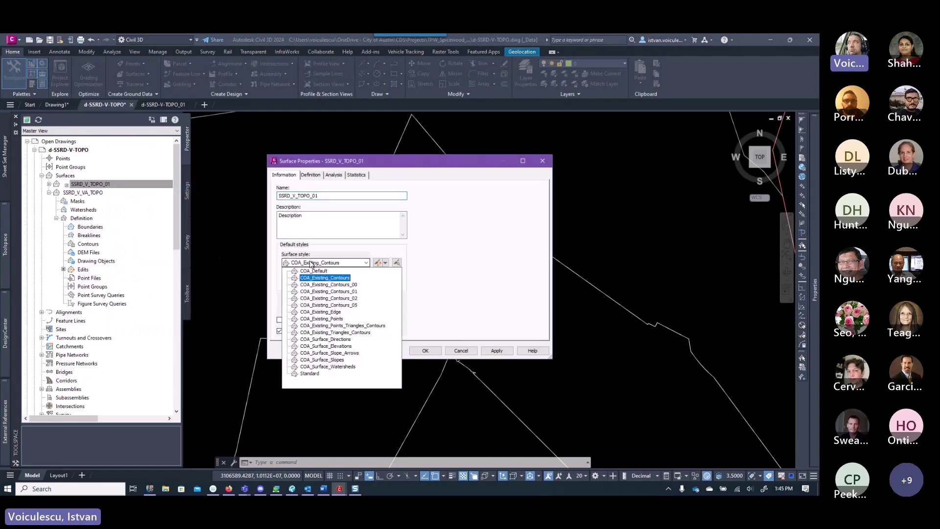
left_click(315, 270)
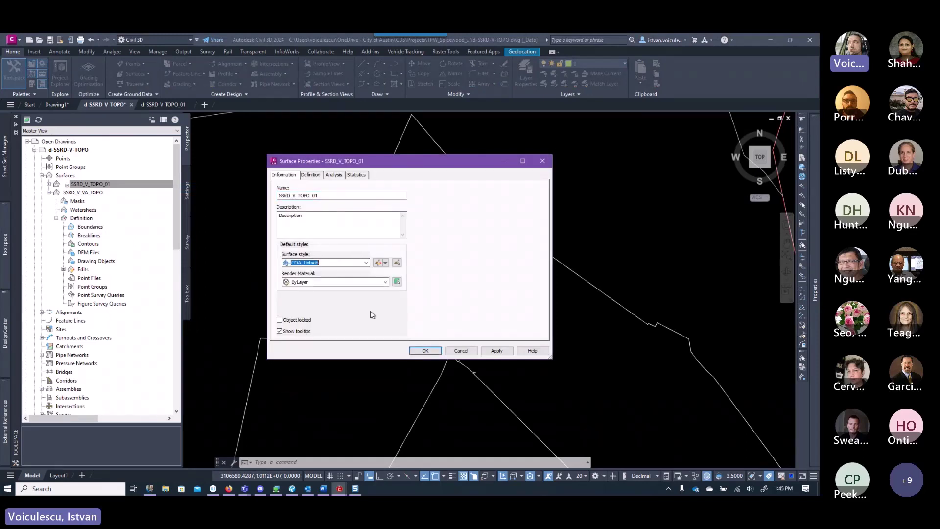
left_click(424, 351)
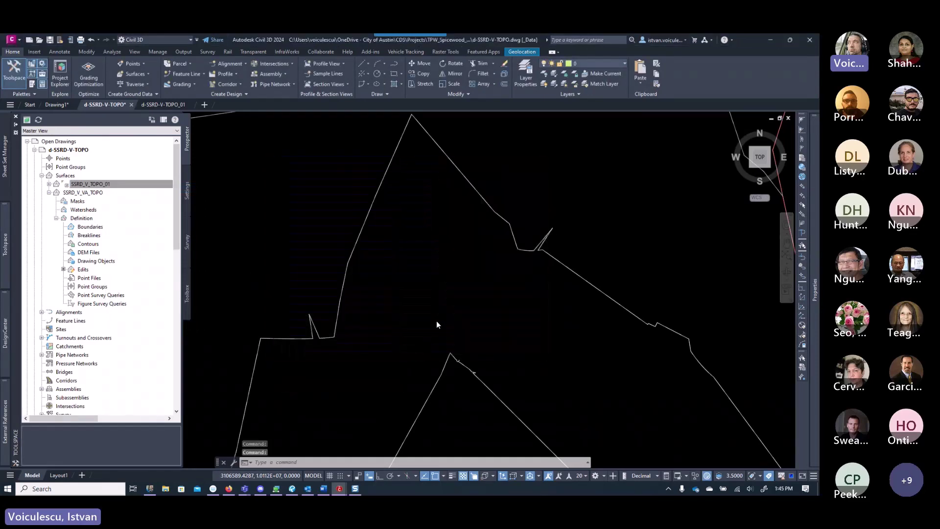
- Review the master surface contours and save the drawing
scroll(439, 250, "down", 10)
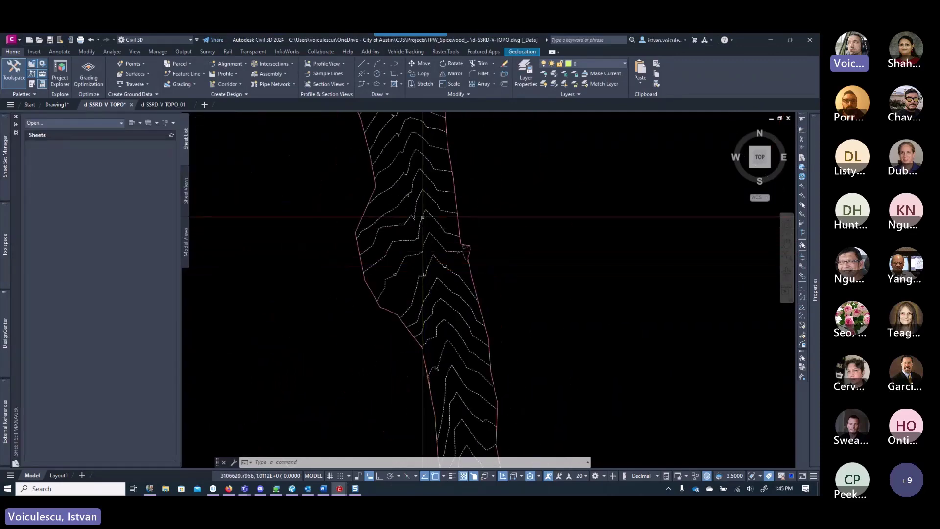
scroll(414, 261, "up", 5)
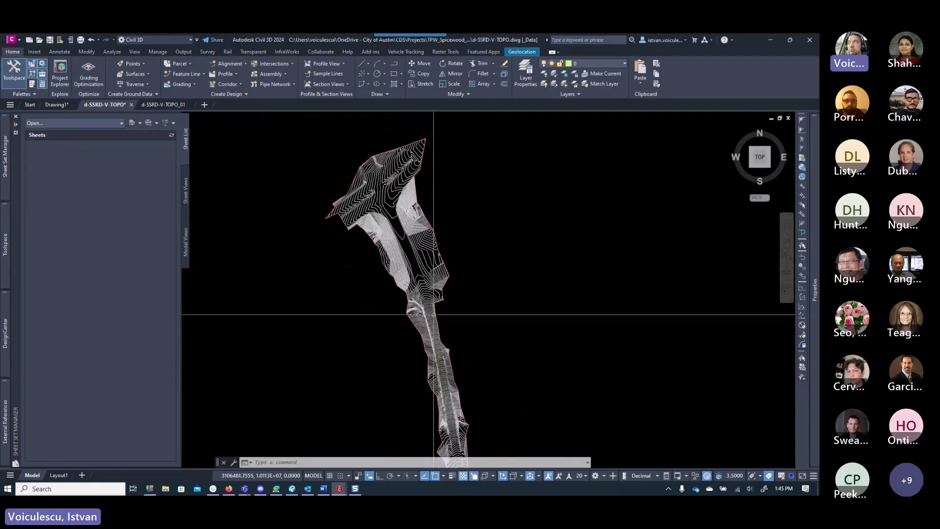
mouse_move(414, 261)
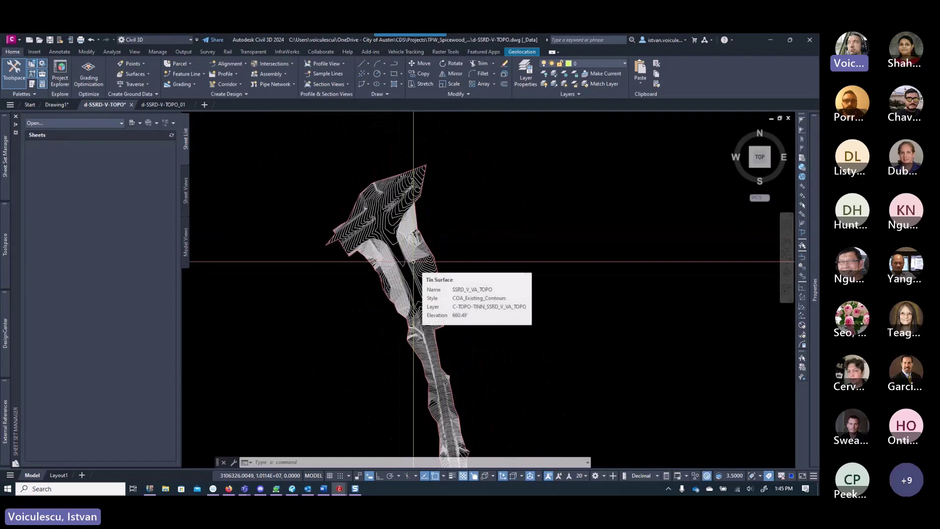
left_click(50, 43)
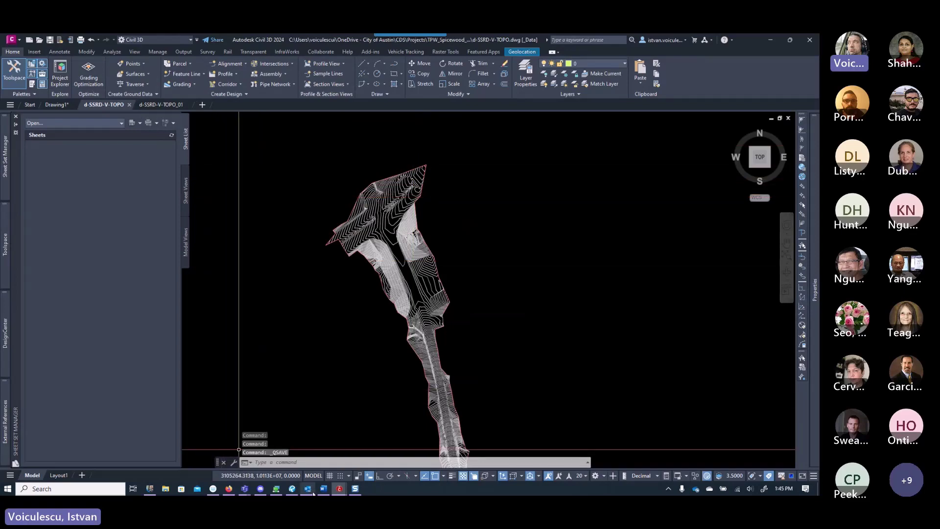
left_click(294, 488)
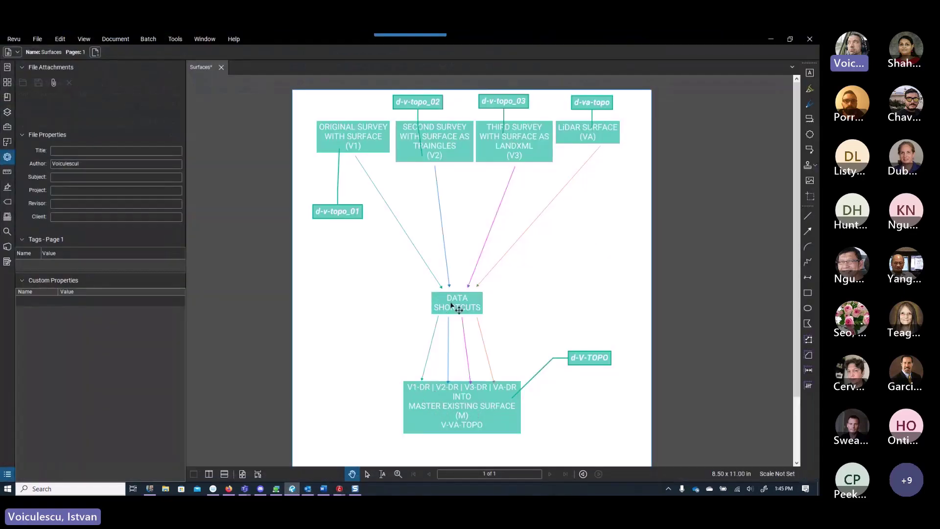
left_click(442, 414)
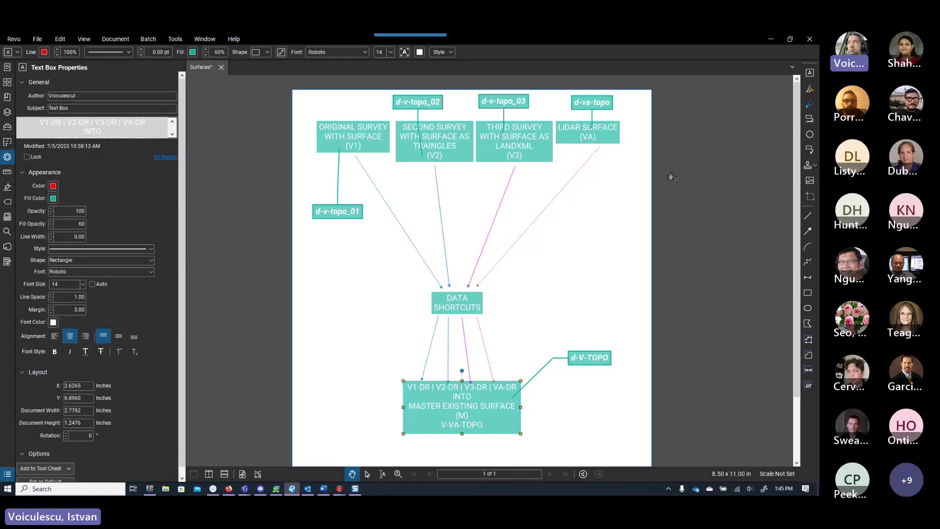
left_click(771, 39)
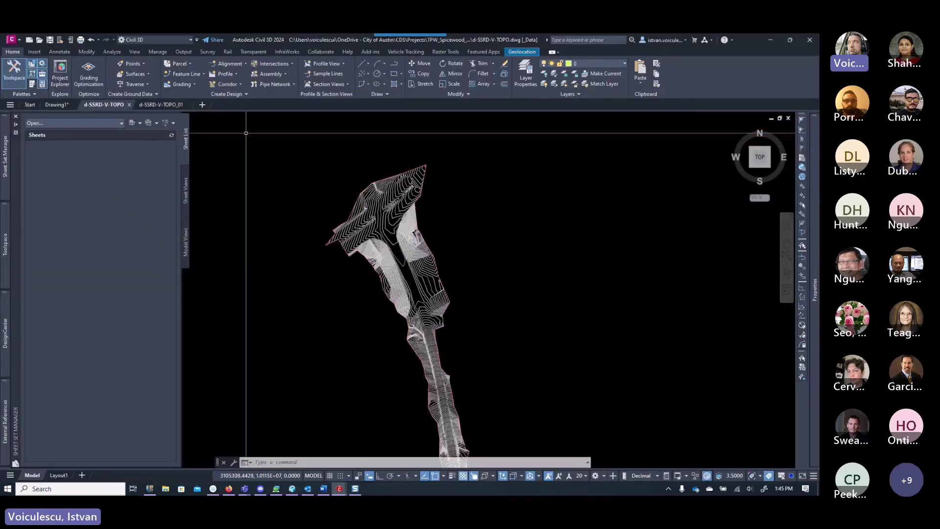
- Create a data shortcut for the SSRD_V_VA_TOPO surface from the Manage tab
left_click(152, 51)
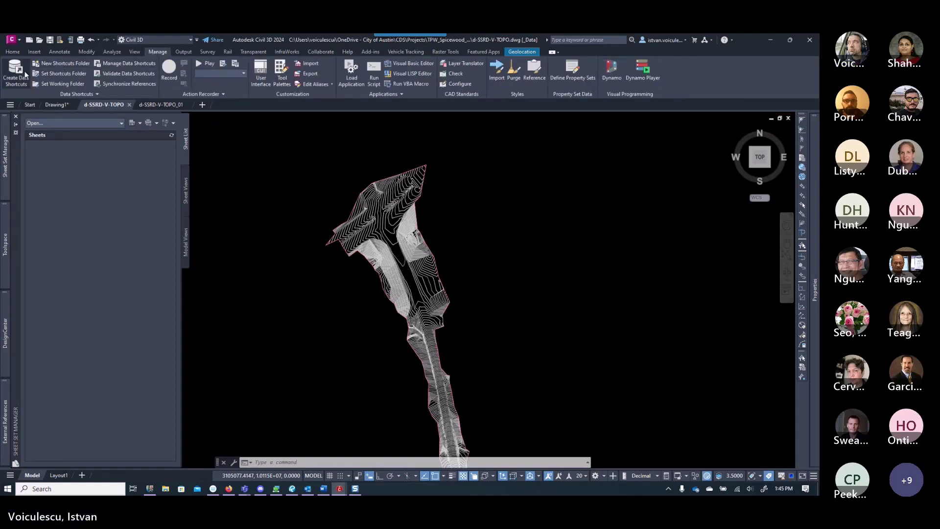
left_click(5, 244)
scroll(92, 356, "down", 10)
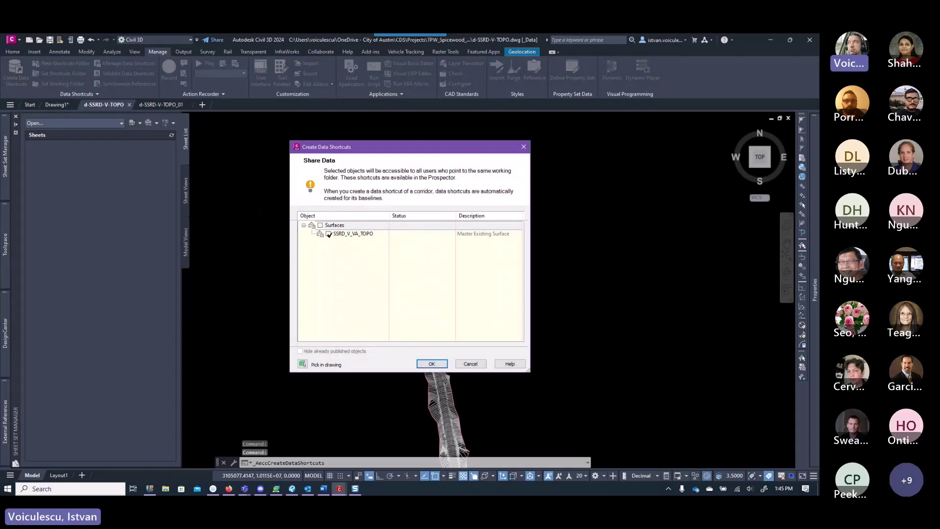
left_click(326, 232)
left_click(431, 363)
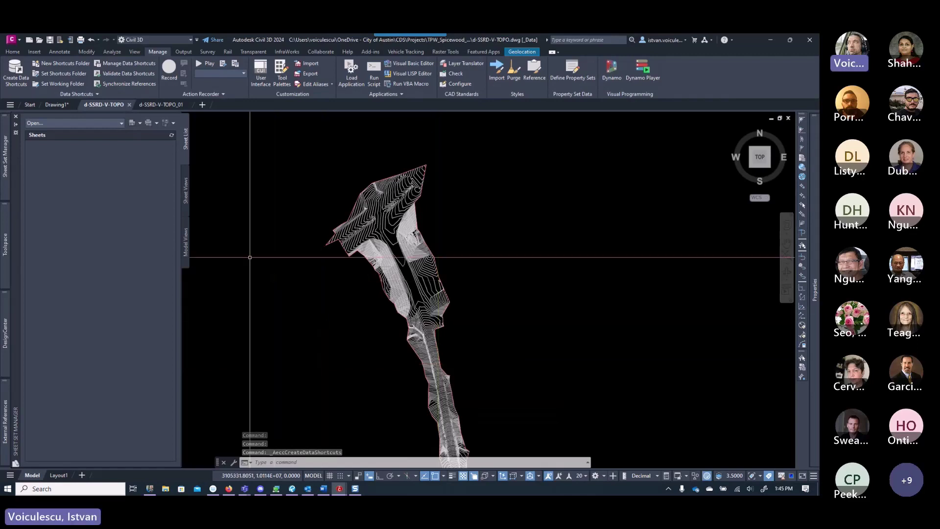
- Save the d-SSRD-V-TOPO drawing
left_click(49, 39)
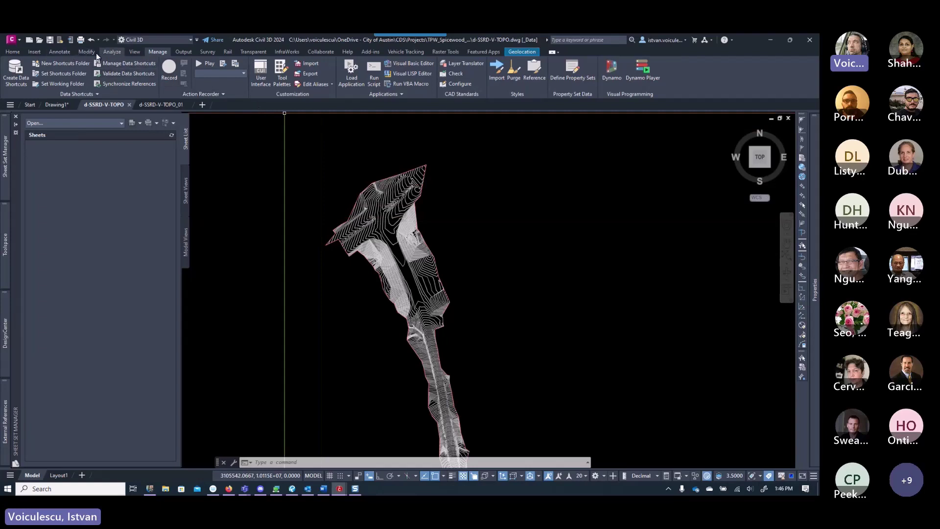
- Open Add Labels with Feature Surface and Label type Contour - Single, keeping COA_Existing_Major/Minor styles
left_click(58, 52)
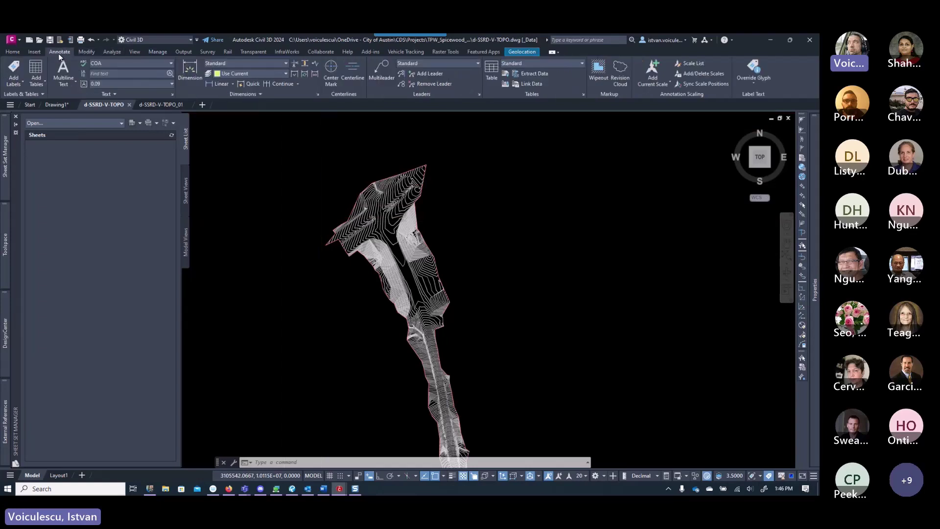
left_click(14, 68)
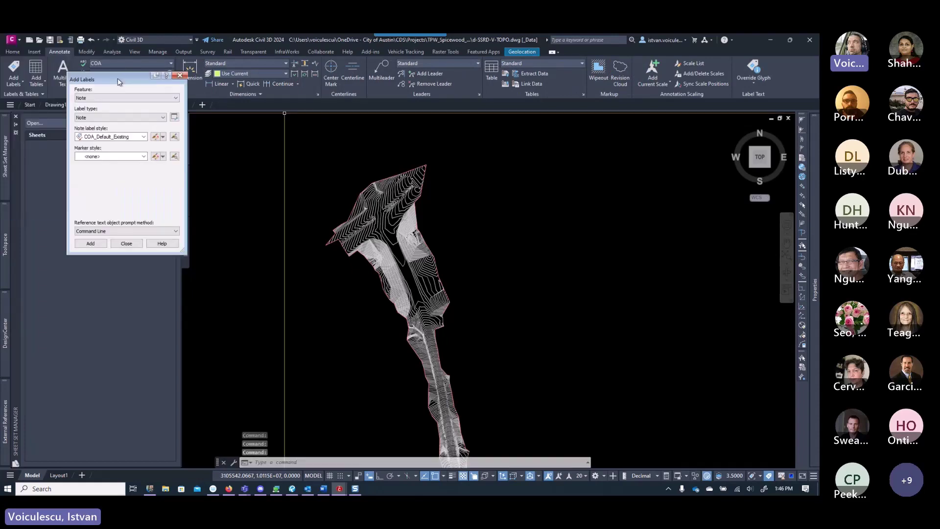
left_click(254, 135)
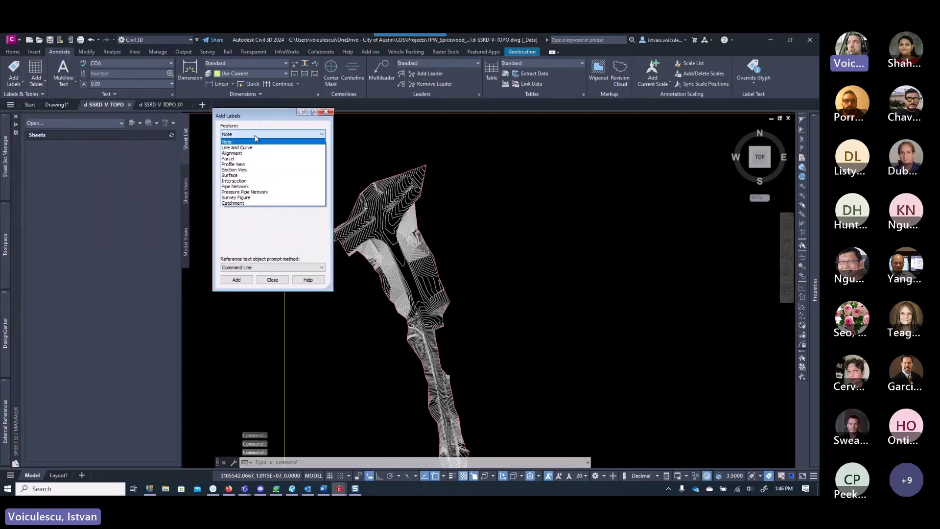
left_click(229, 174)
left_click(245, 154)
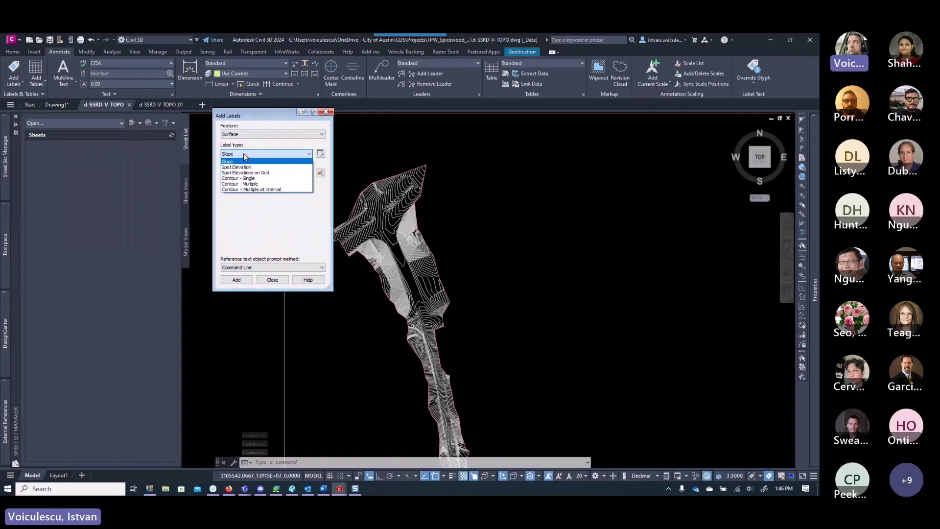
left_click(244, 179)
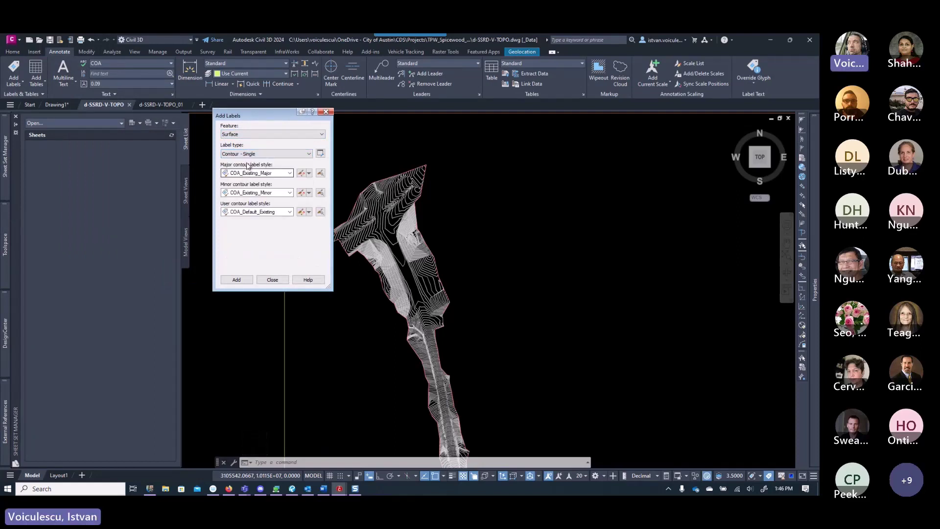
left_click(253, 155)
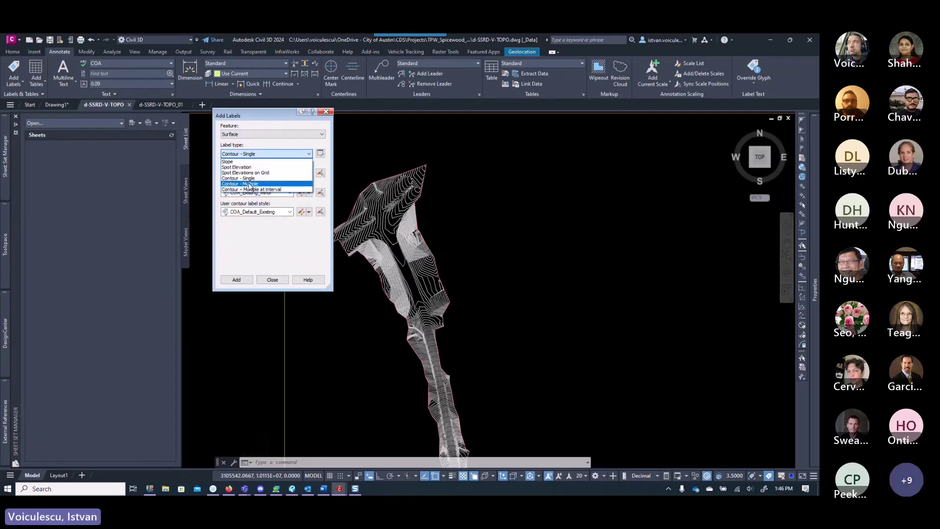
left_click(254, 161)
left_click(254, 155)
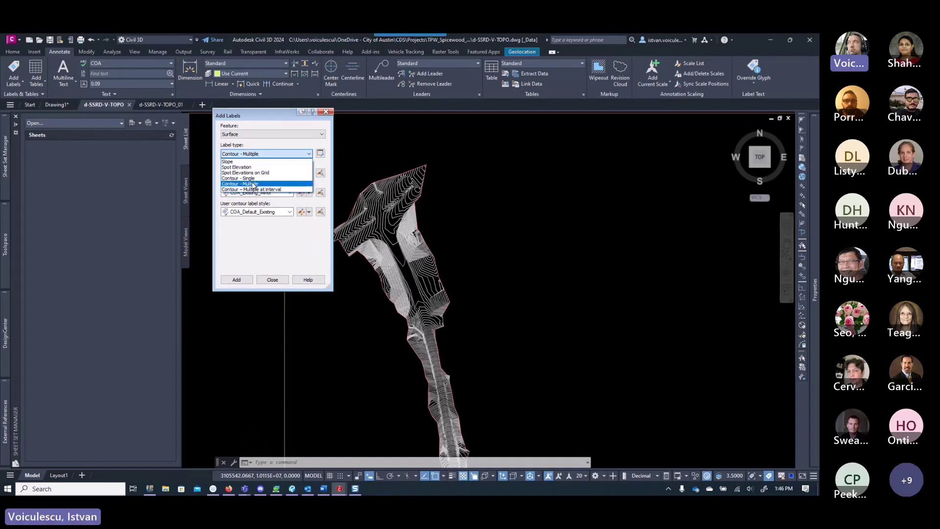
left_click(251, 191)
left_click(254, 155)
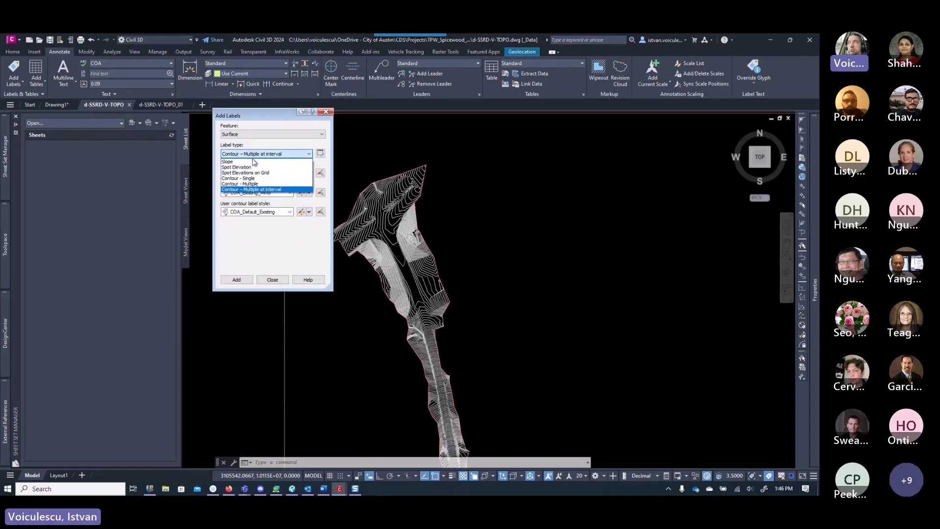
left_click(248, 180)
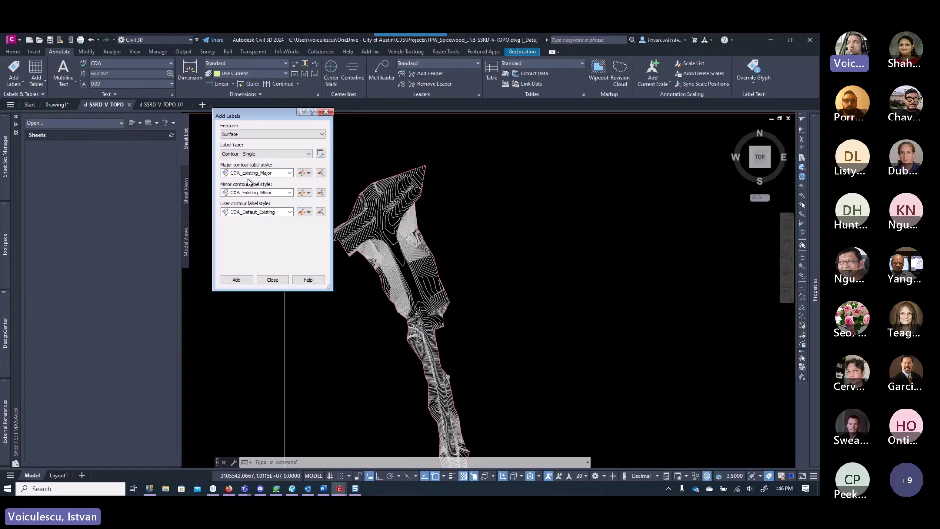
- Start single contour labelling and pick the topo surface to place the 665 label
left_click(236, 280)
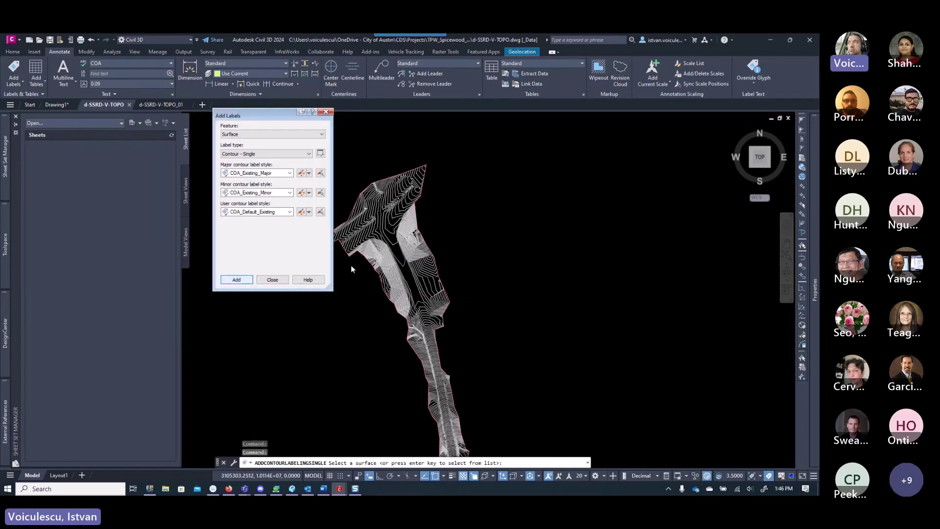
left_click(407, 233)
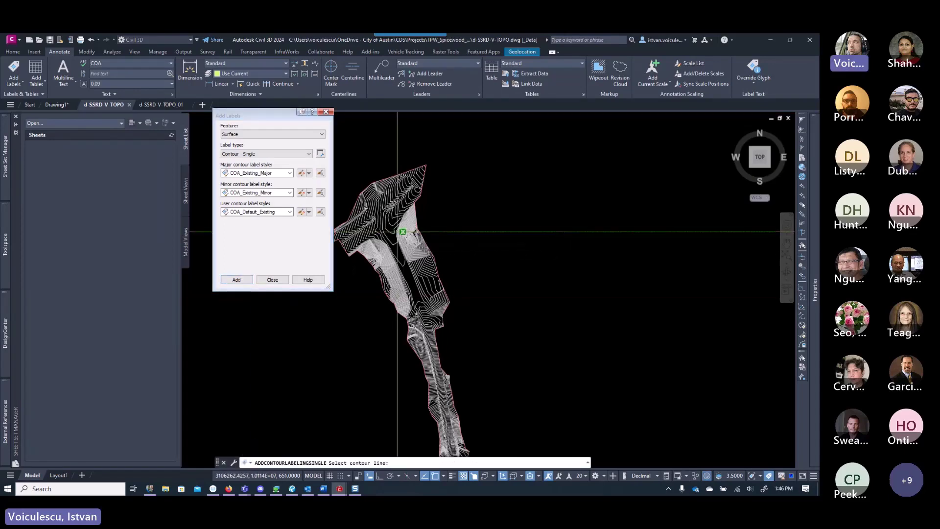
scroll(397, 232, "up", 5)
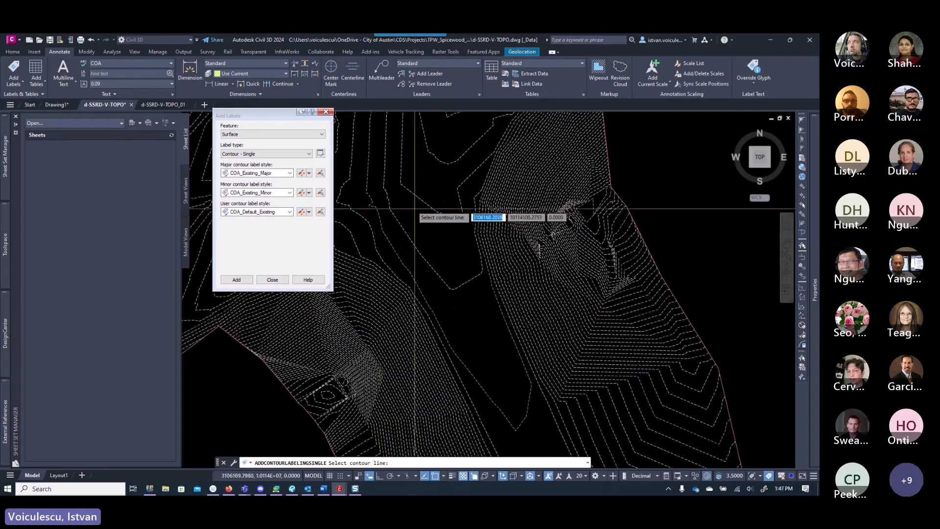
scroll(426, 232, "up", 3)
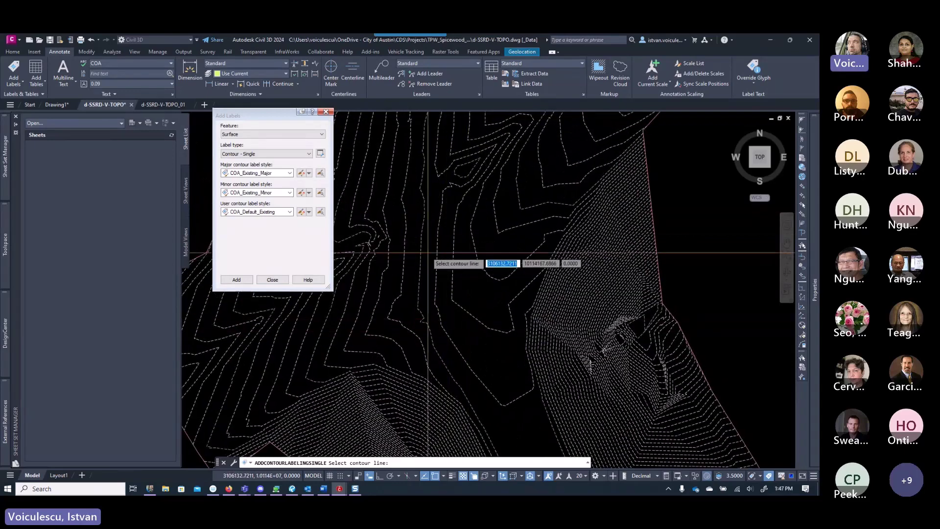
scroll(436, 270, "up", 4)
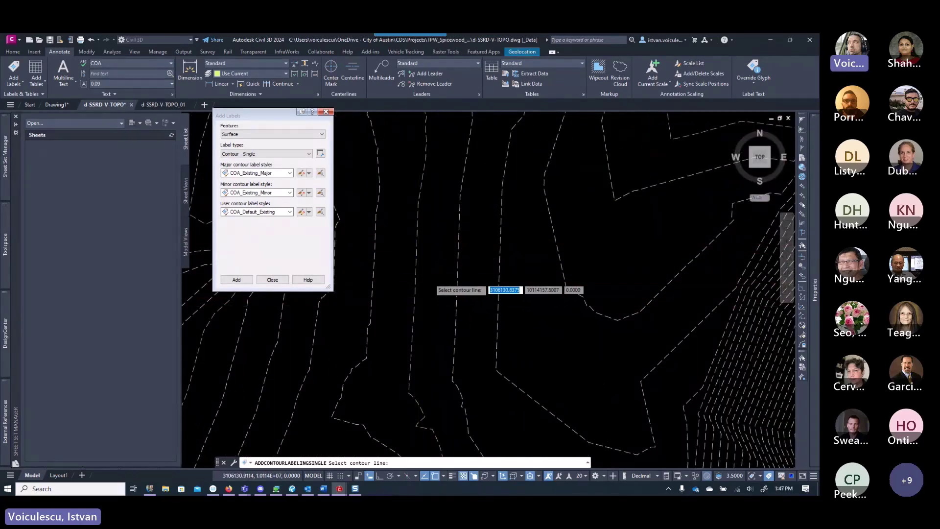
scroll(429, 283, "down", 4)
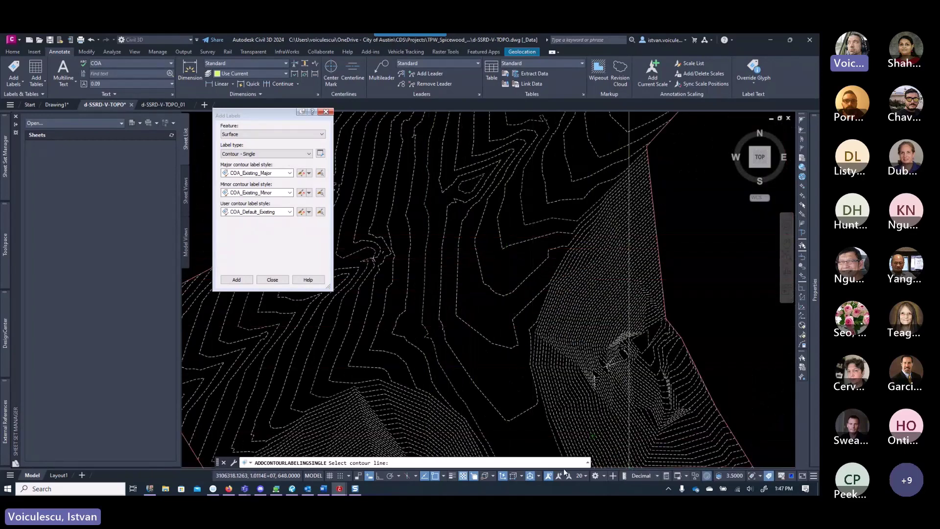
- Turn off Selection Cycling and OSNAP, then end the contour labelling command
left_click(474, 476)
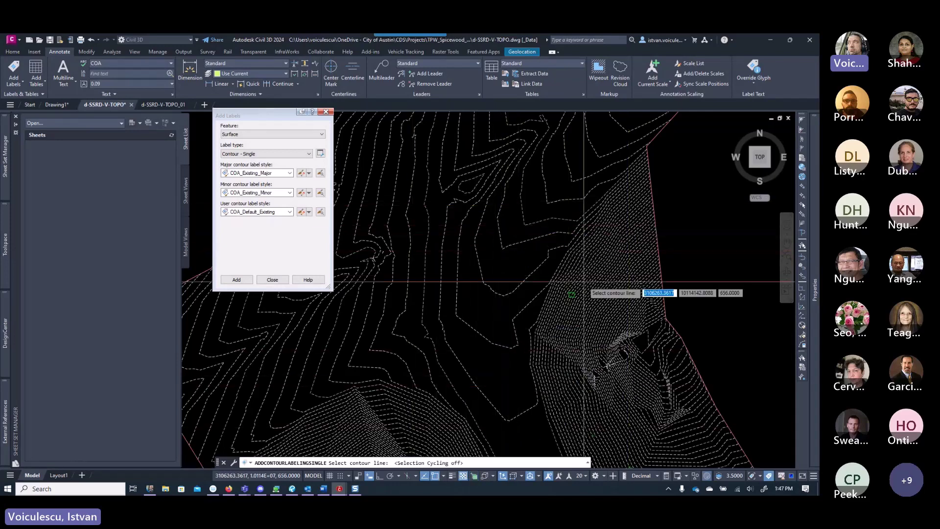
left_click(433, 478)
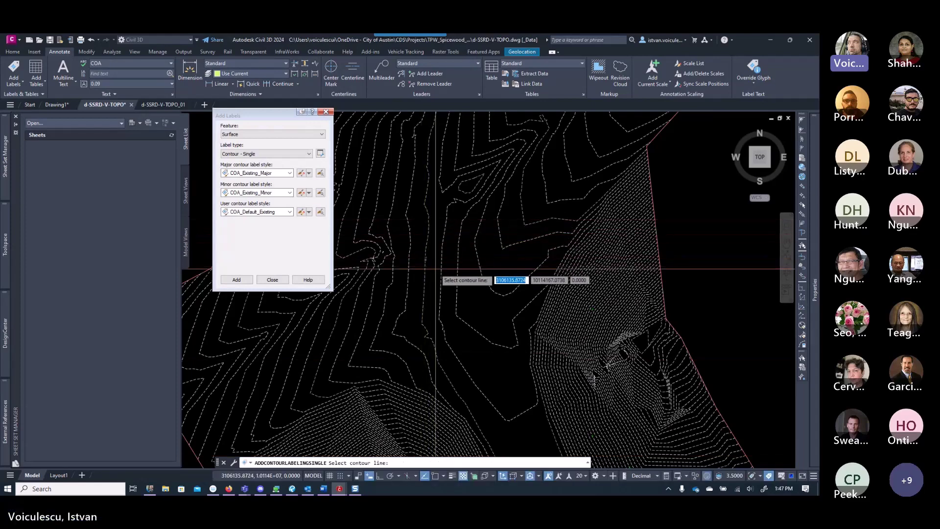
scroll(435, 269, "up", 5)
scroll(433, 265, "down", 3)
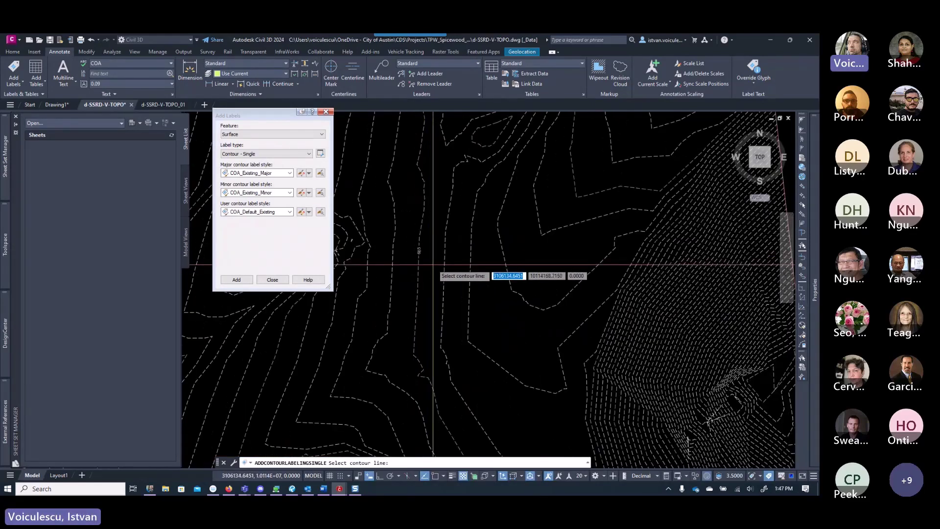
key("Escape")
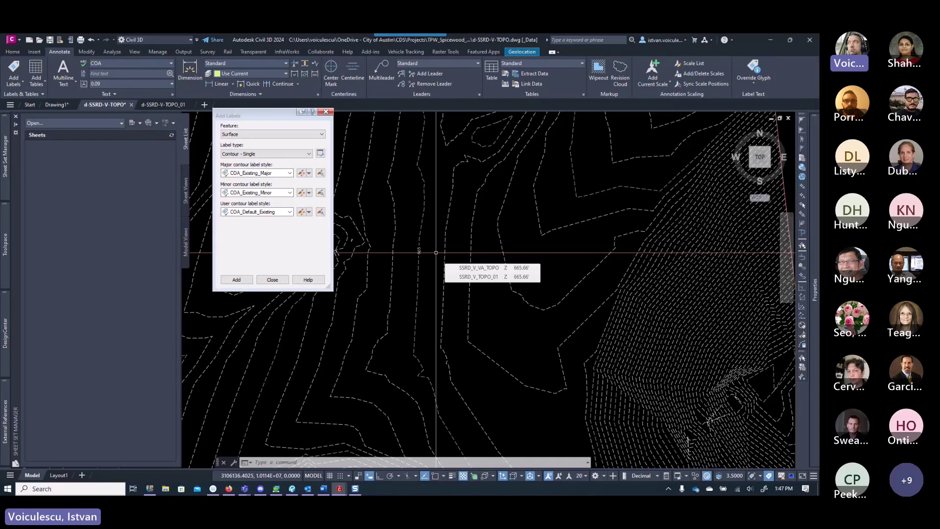
scroll(436, 252, "up", 3)
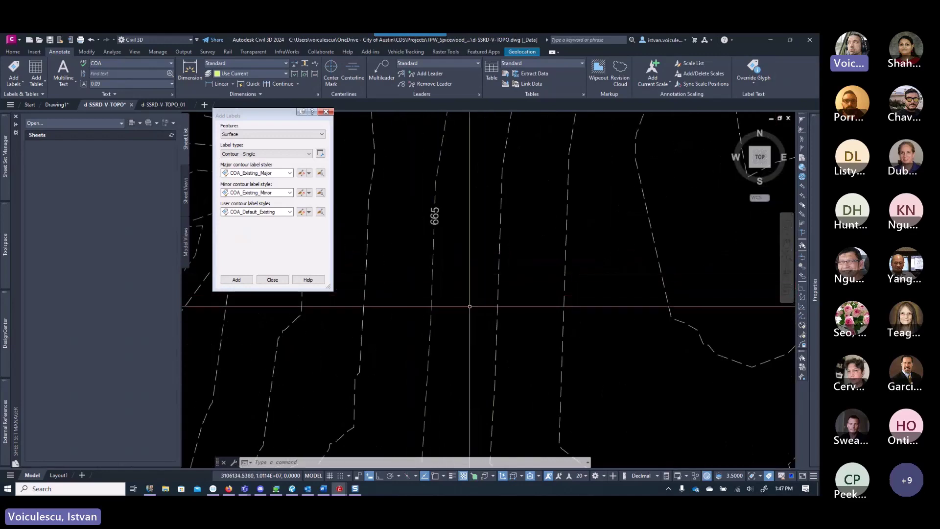
scroll(469, 306, "down", 4)
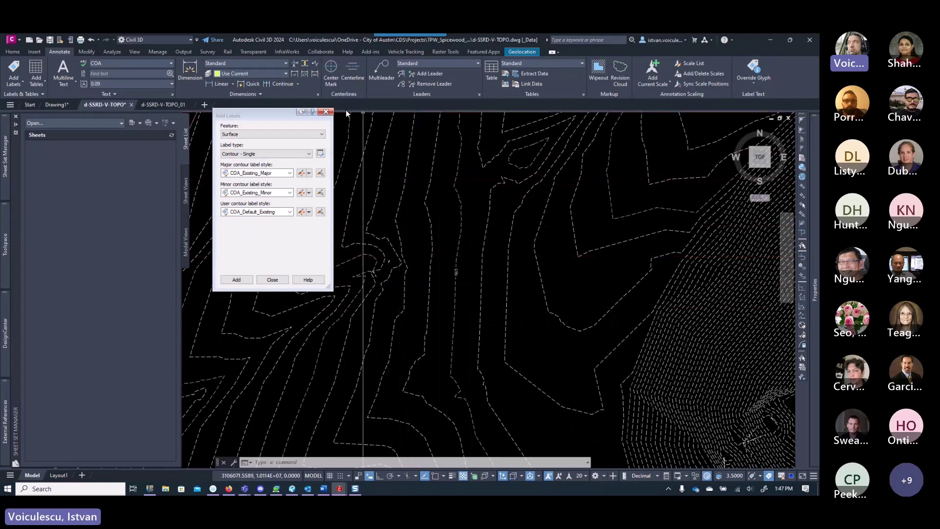
- Open Layer Properties and check the surface style's Display tab layers, then cancel the style
left_click(13, 52)
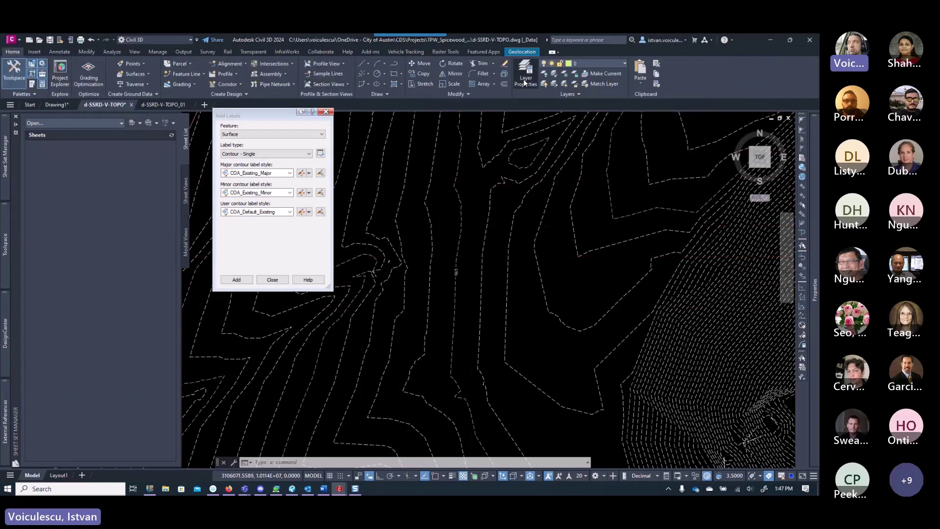
left_click(525, 79)
left_click(555, 287)
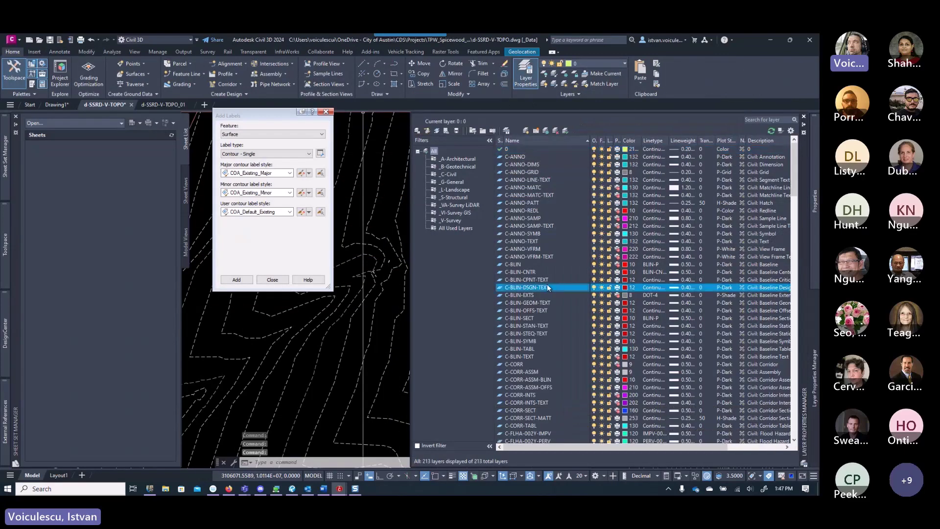
left_click(372, 317)
right_click(372, 318)
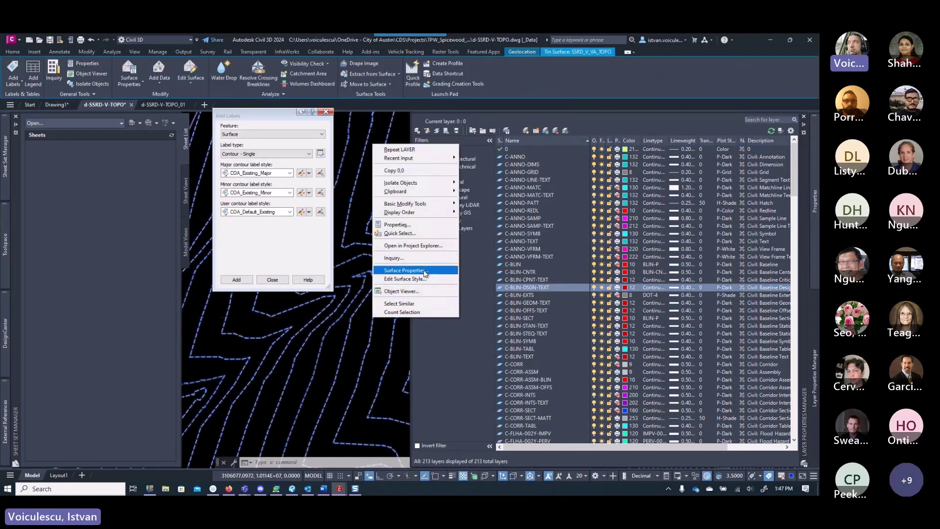
left_click(418, 277)
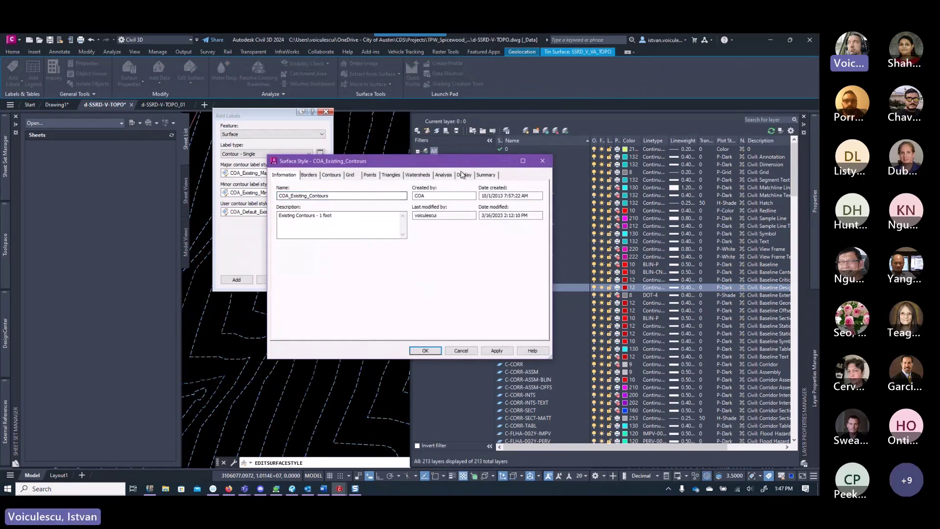
left_click(463, 174)
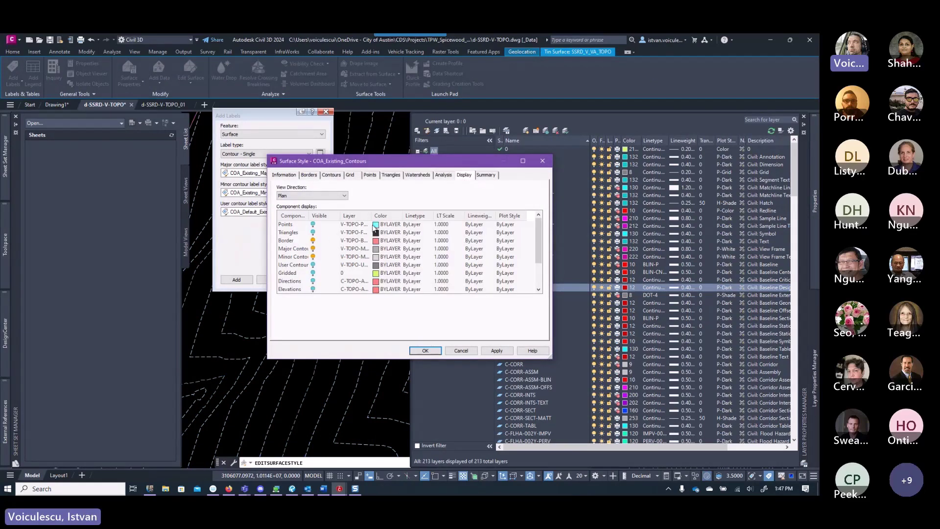
left_click_drag(373, 213, 402, 213)
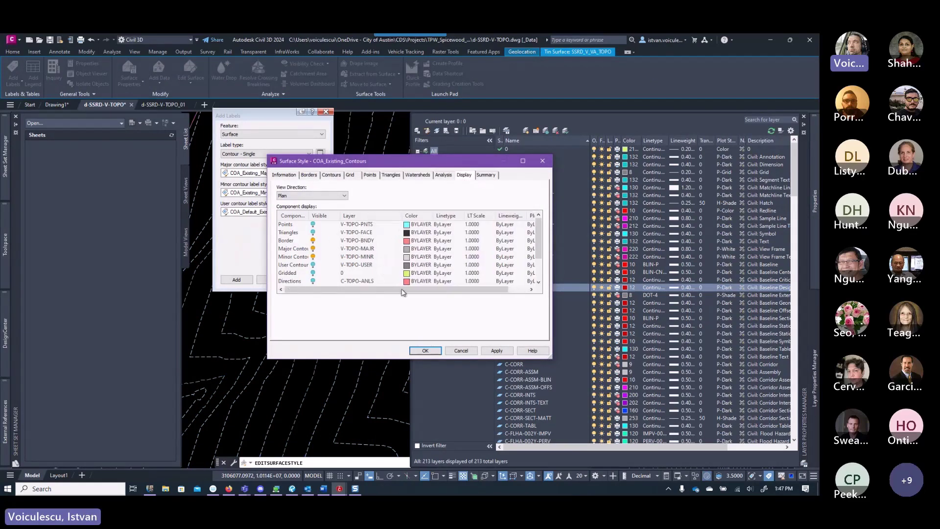
left_click(469, 352)
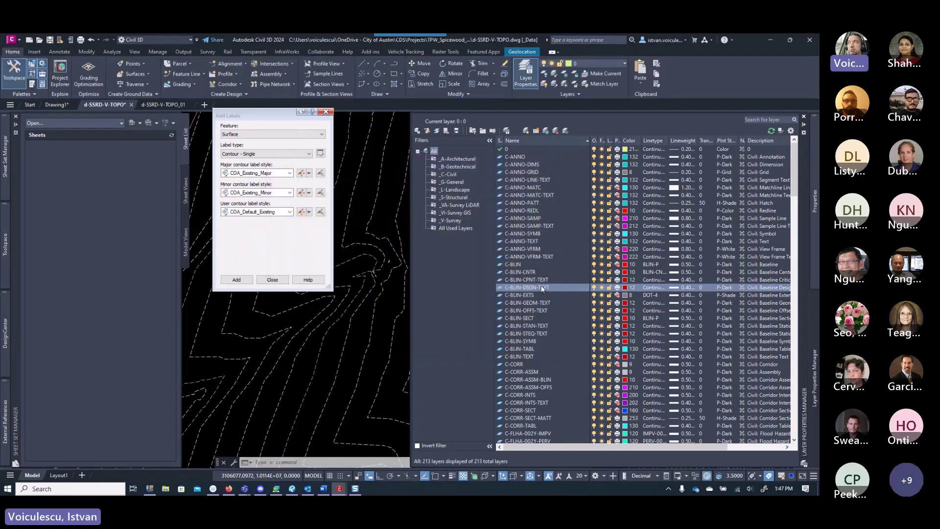
- Filter to the _V-Survey layers and set V-TOPO-MAJR's colour to yellow (index 2)
left_click(450, 220)
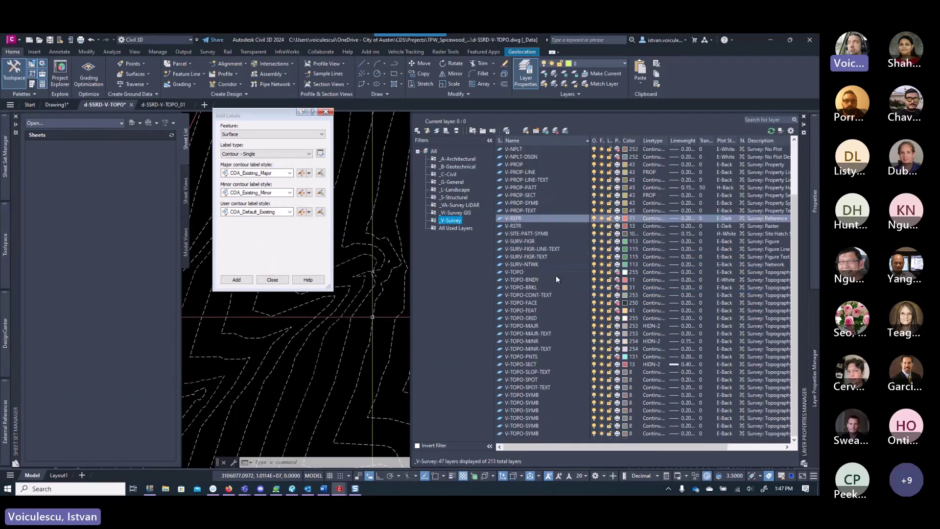
left_click(533, 325)
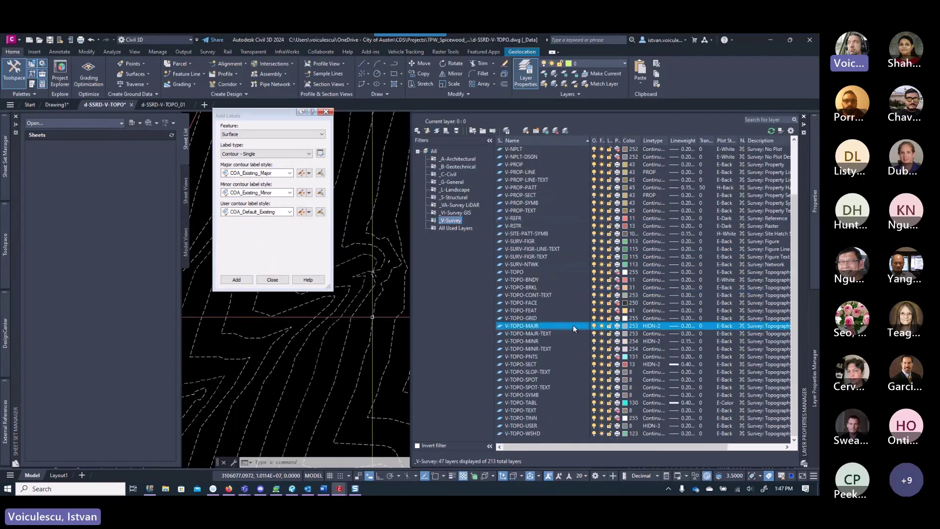
left_click(626, 326)
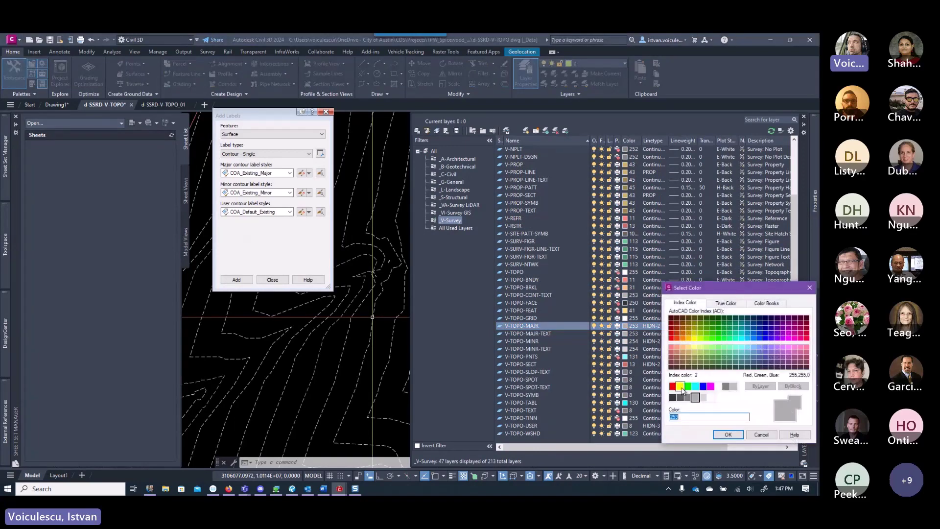
left_click(679, 386)
left_click(729, 434)
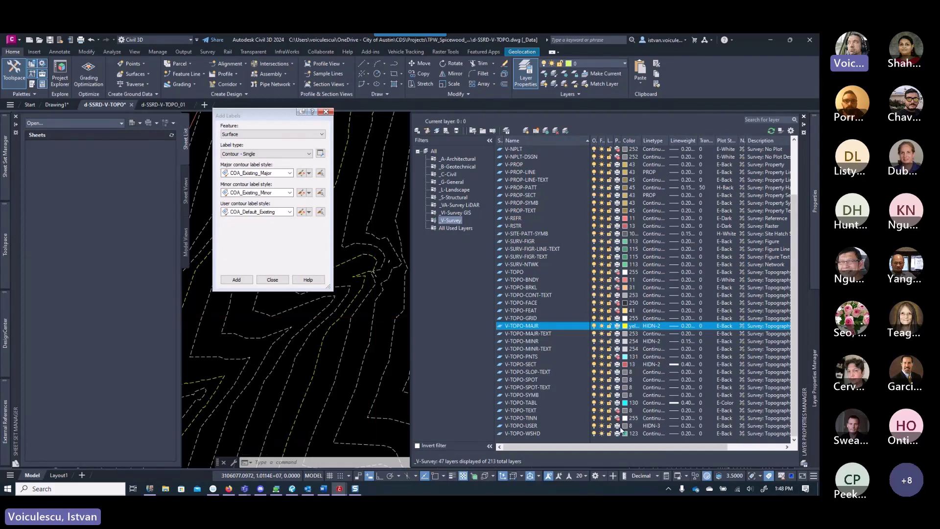
scroll(372, 294, "down", 5)
- Switch the Add Labels label type to Contour - Multiple
scroll(370, 390, "up", 5)
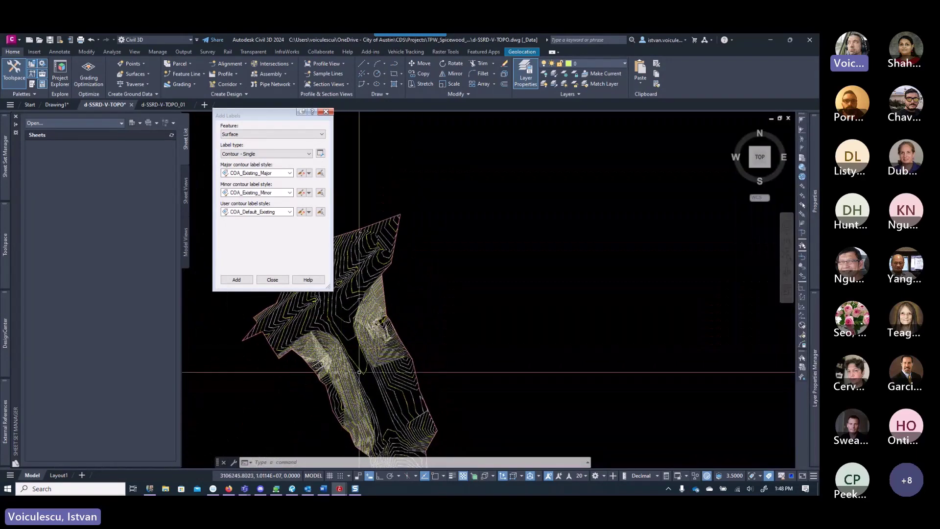
scroll(389, 322, "up", 4)
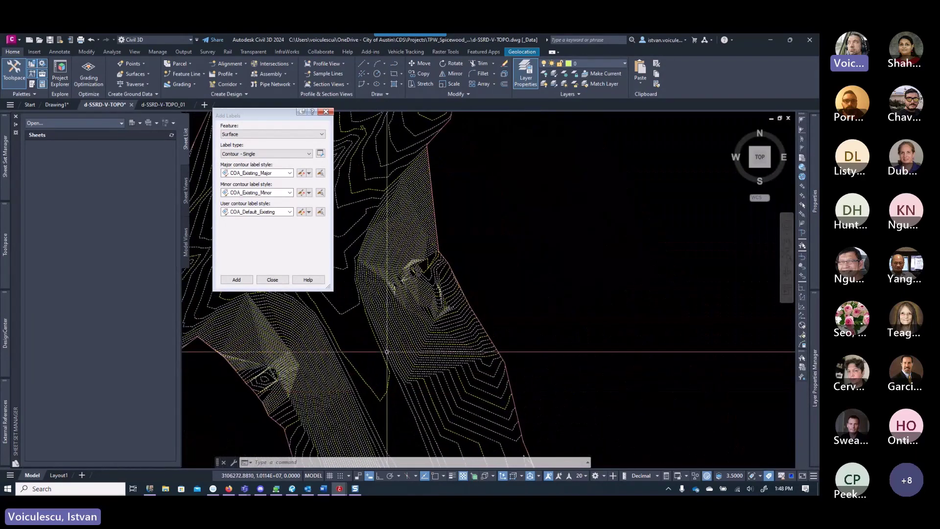
scroll(420, 335, "down", 6)
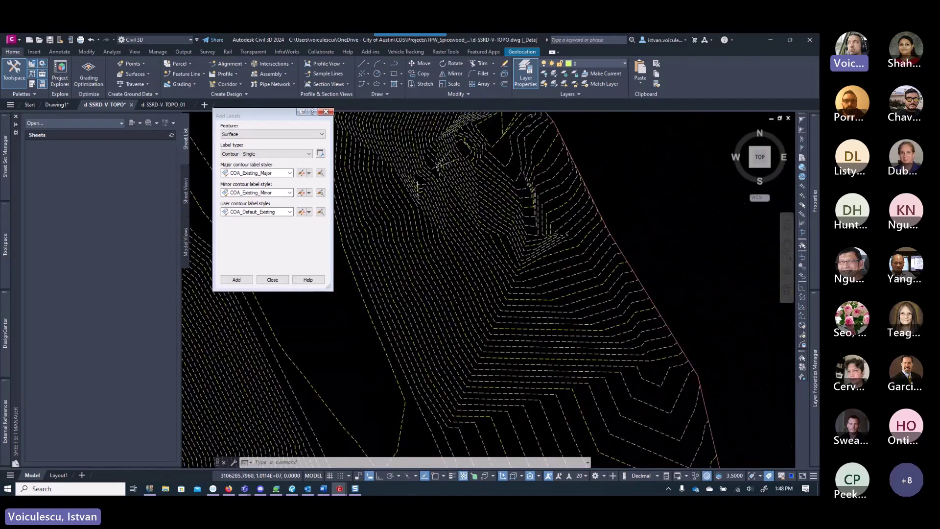
middle_click_drag(421, 323, 438, 338)
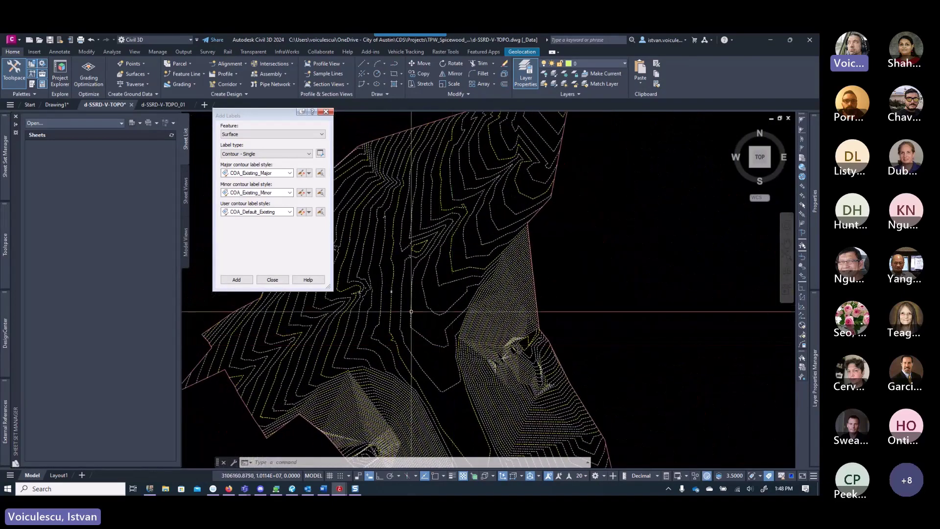
scroll(382, 263, "up", 6)
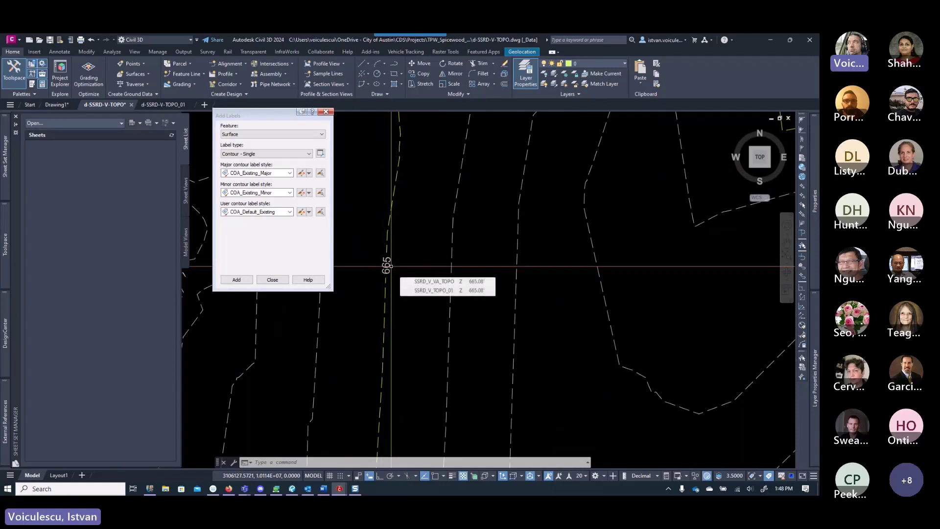
left_click(264, 155)
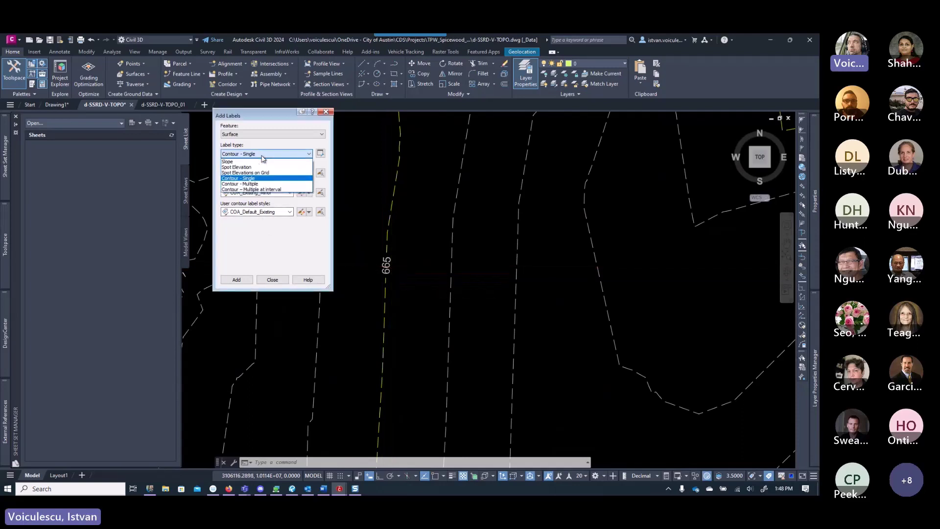
left_click(254, 184)
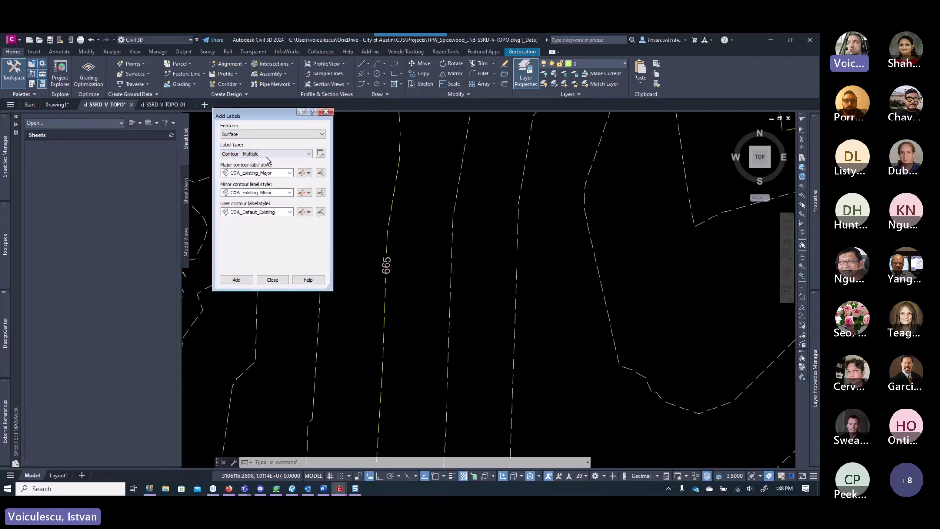
- Pick the surface and draw a label line across the contours to label their elevations
left_click(249, 277)
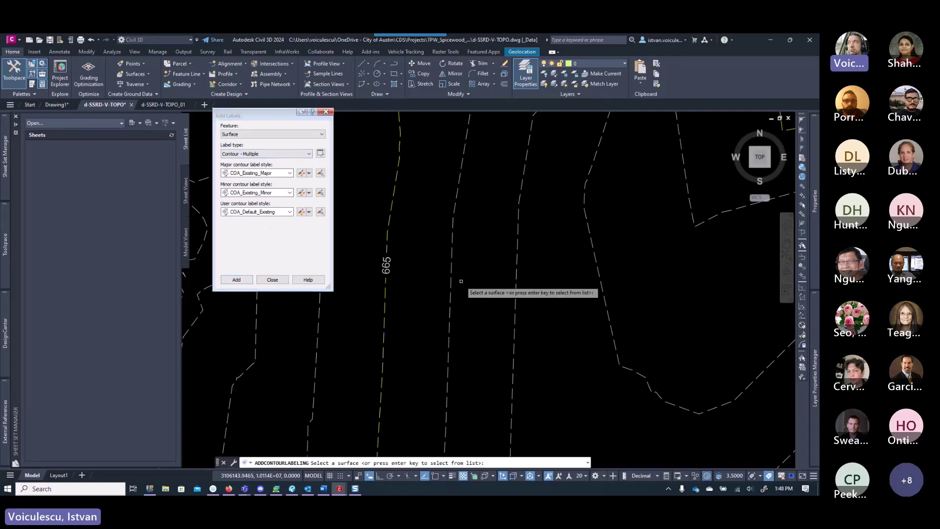
scroll(465, 290, "down", 5)
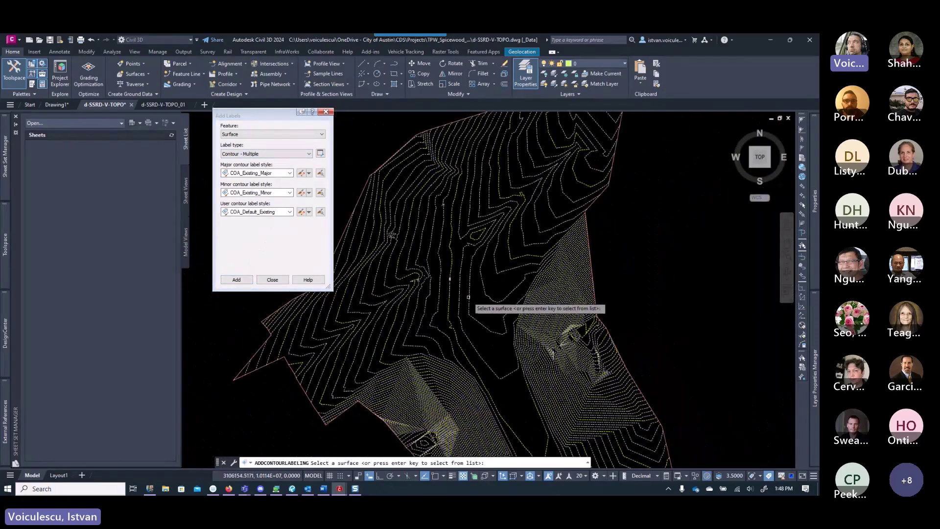
left_click(471, 310)
scroll(422, 324, "up", 3)
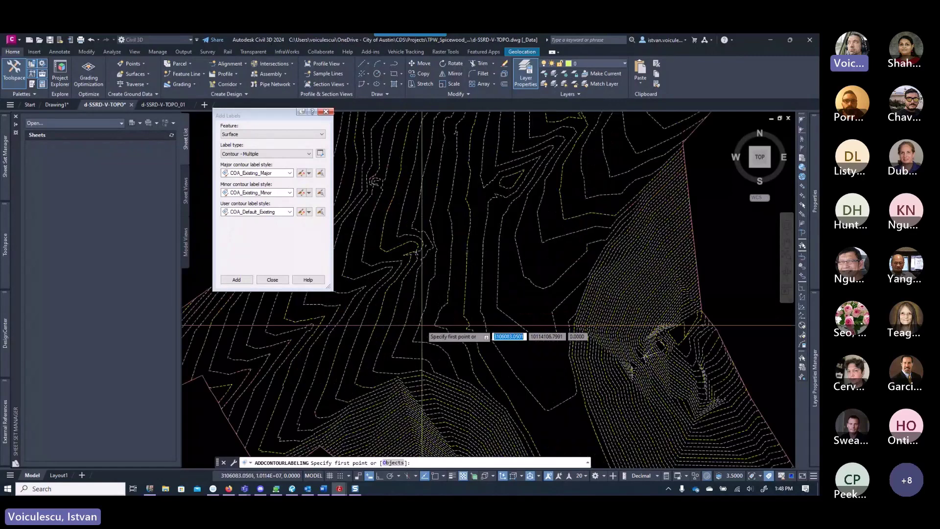
scroll(422, 324, "up", 2)
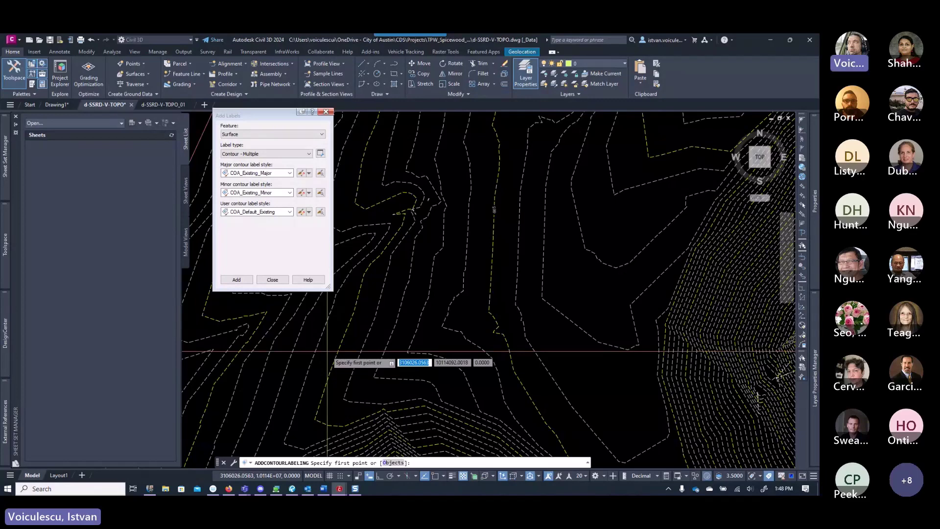
left_click(328, 351)
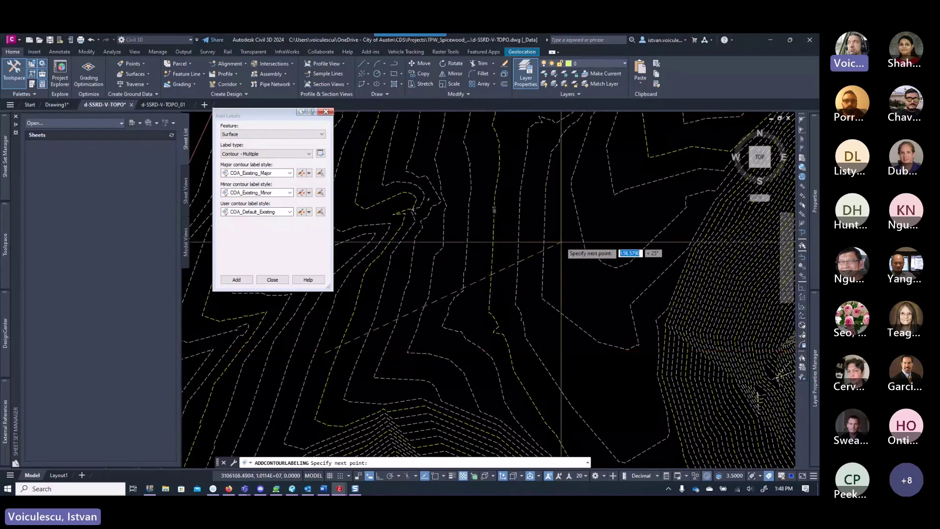
left_click(561, 242)
scroll(510, 275, "up", 5)
scroll(510, 275, "down", 4)
scroll(510, 275, "up", 2)
- Grip-stretch the contour label line's end point to a new position
left_click(510, 270)
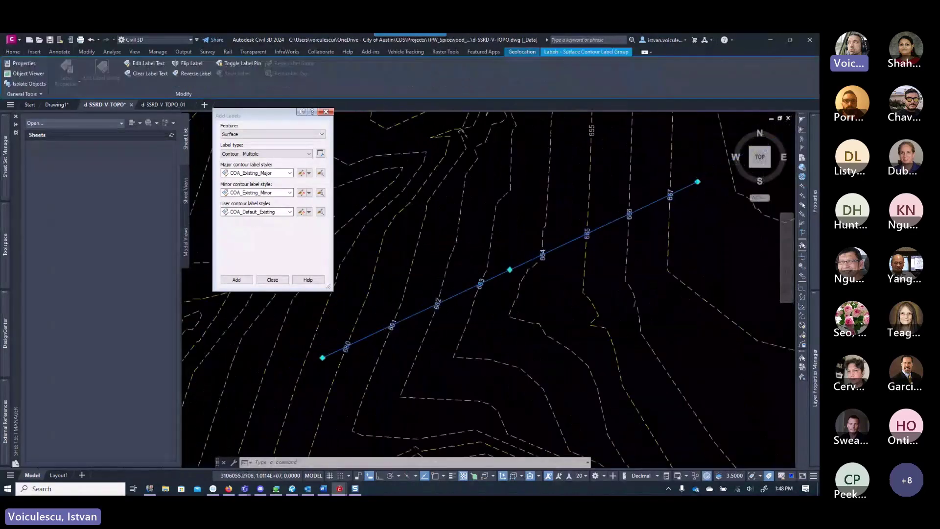
scroll(403, 331, "down", 4)
scroll(516, 275, "up", 2)
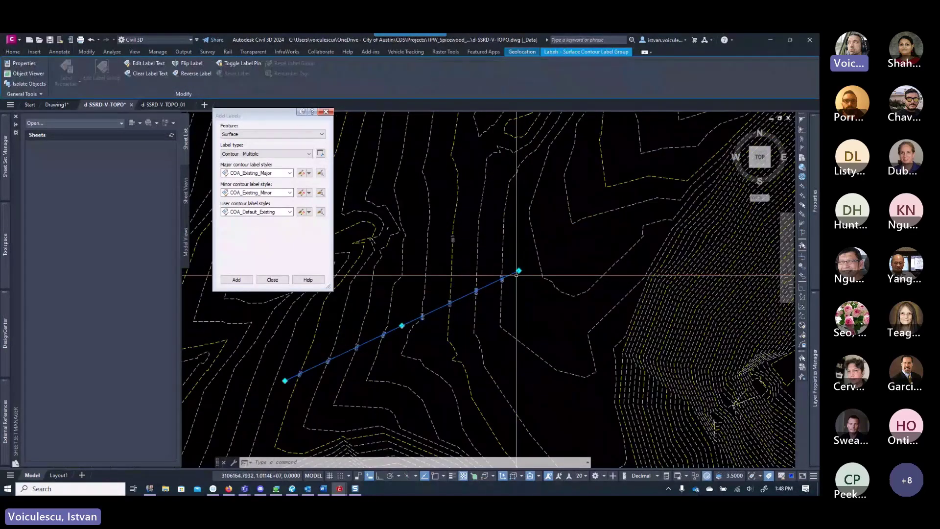
left_click(519, 270)
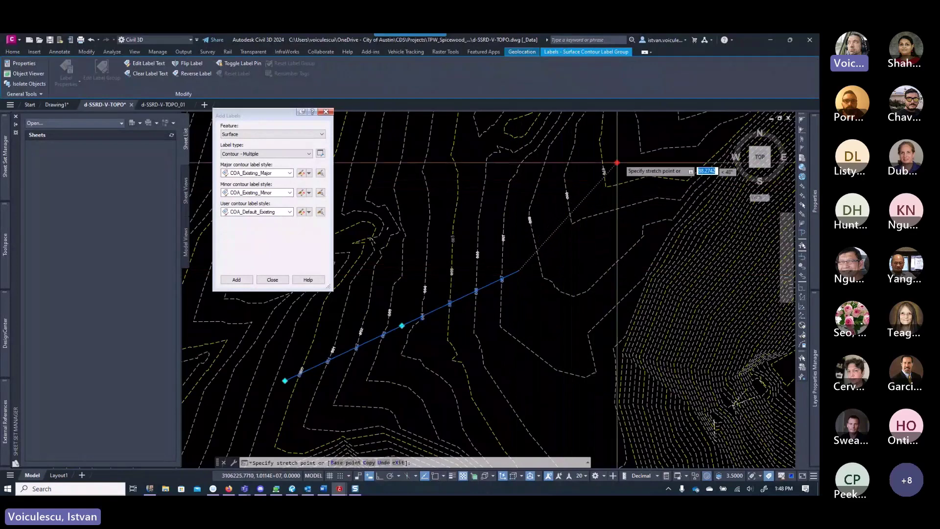
left_click(524, 284)
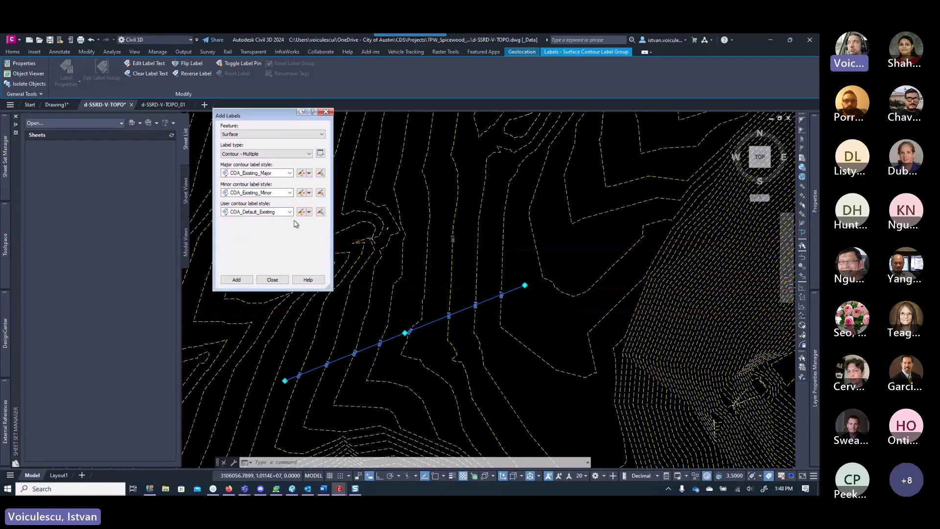
- Set the minor contour label style to <none> and draw a second label line labelling only major contours
left_click(268, 194)
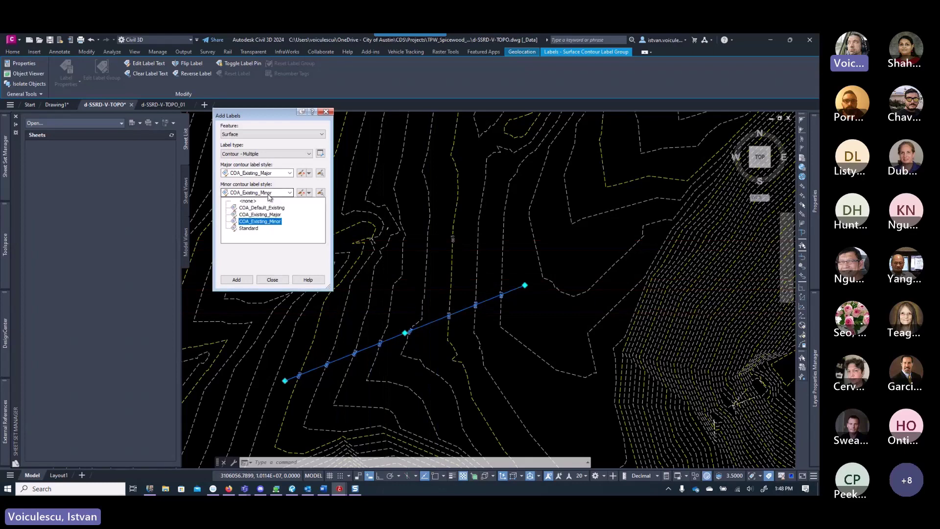
left_click(249, 201)
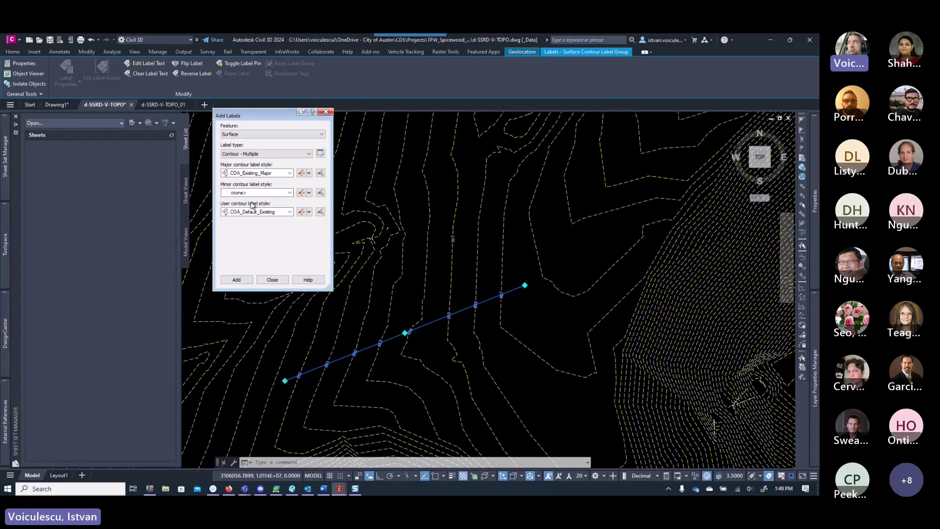
left_click(235, 279)
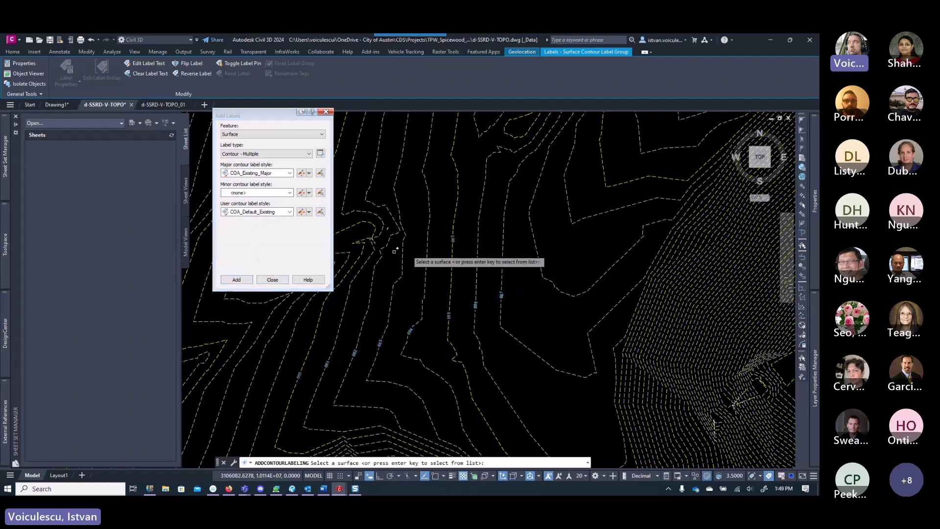
scroll(416, 247, "down", 3)
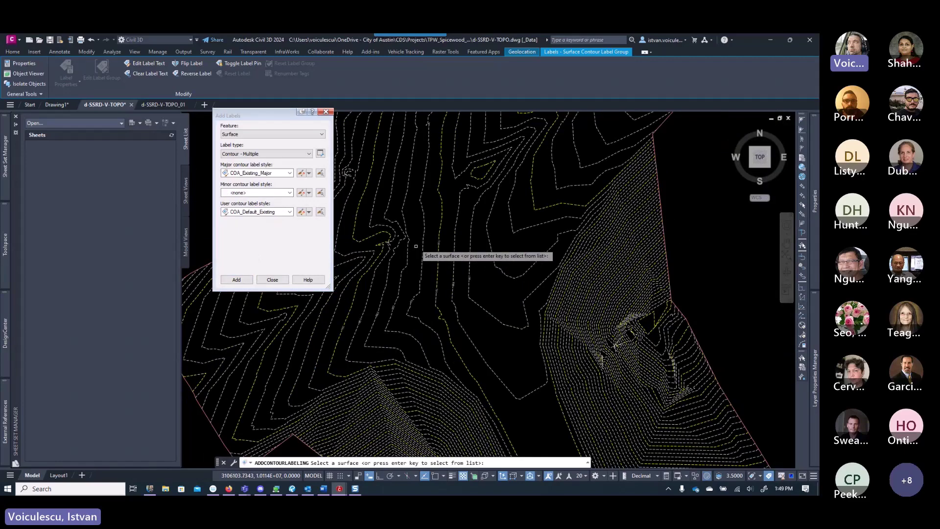
scroll(394, 259, "up", 3)
scroll(394, 259, "down", 2)
middle_click_drag(399, 257, 417, 264)
left_click(401, 256)
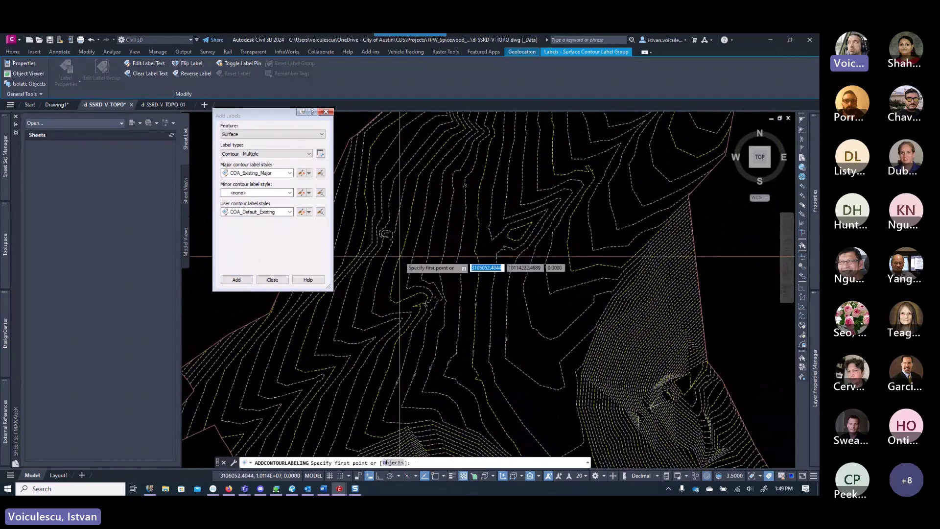
left_click(303, 326)
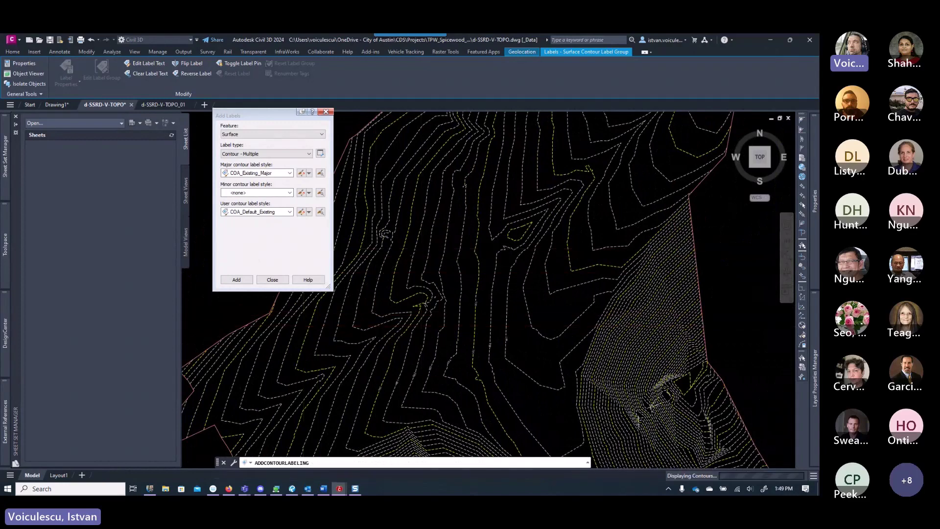
key("Return")
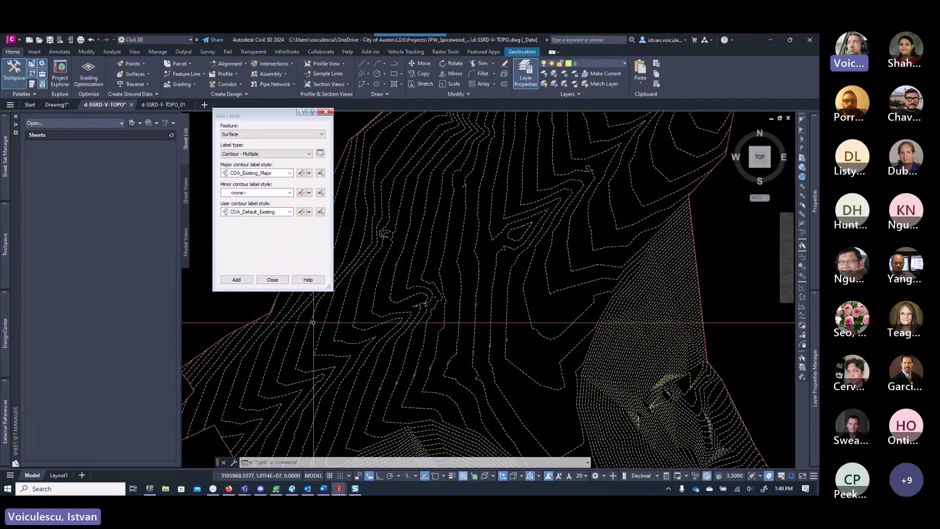
scroll(303, 314, "up", 5)
scroll(348, 315, "down", 4)
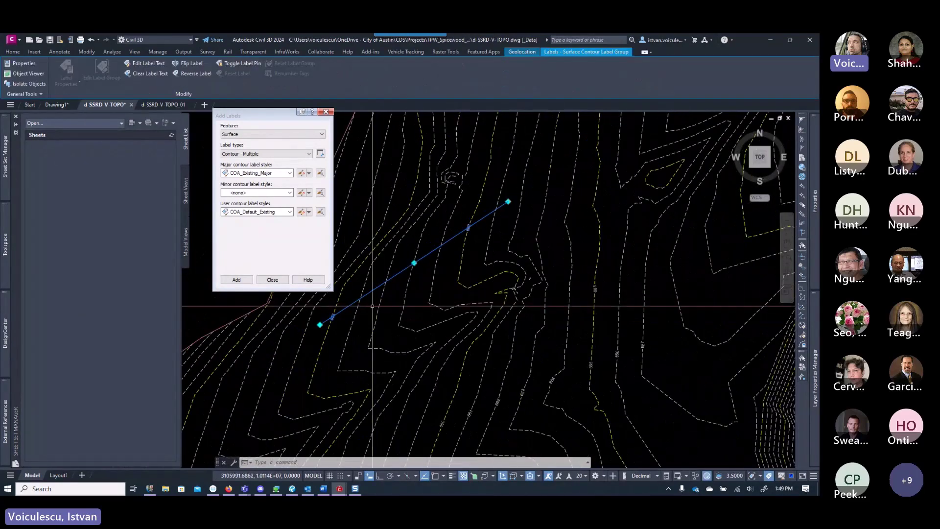
middle_click_drag(372, 306, 372, 334)
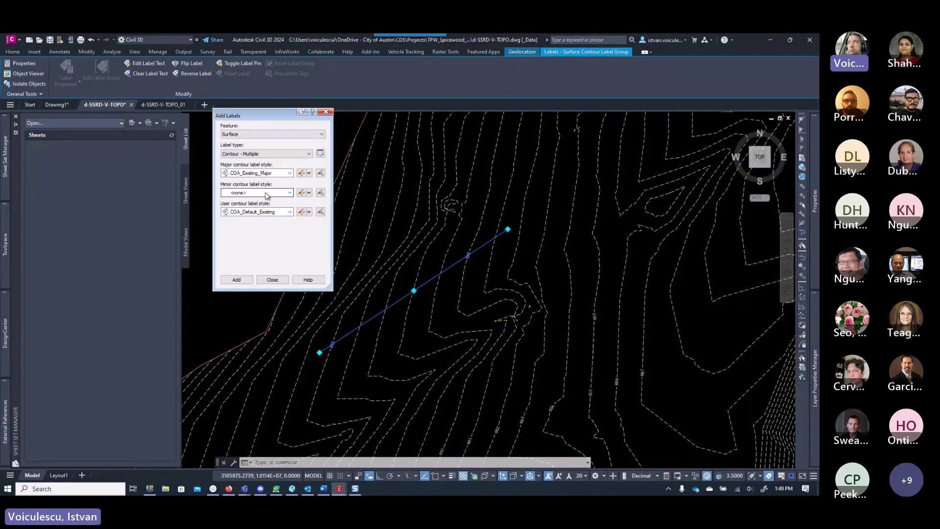
- Restore COA_Existing_Minor as the minor style and set label type to Contour - Multiple at interval
left_click(266, 195)
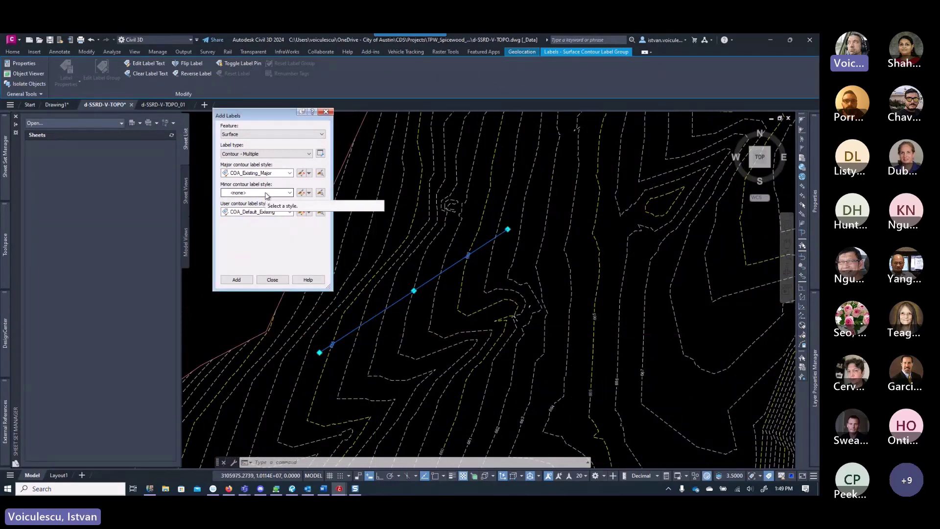
left_click(270, 200)
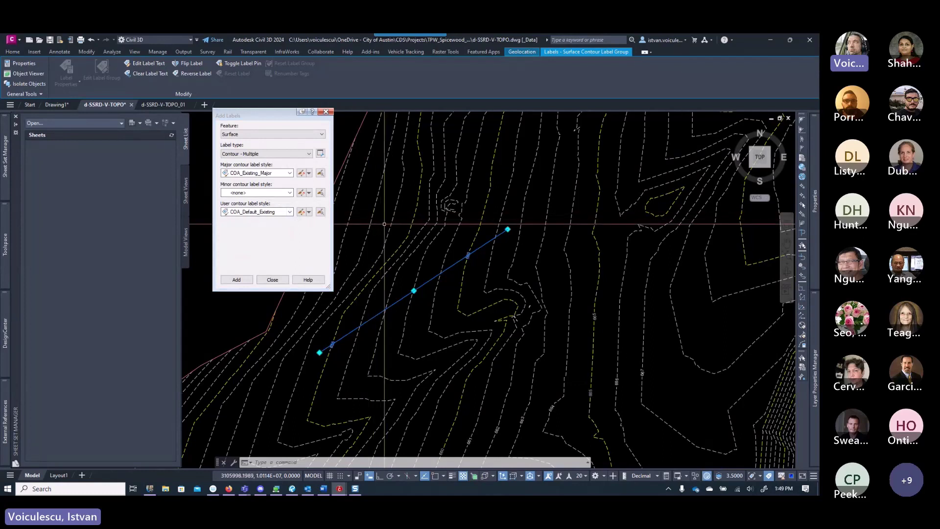
left_click(259, 192)
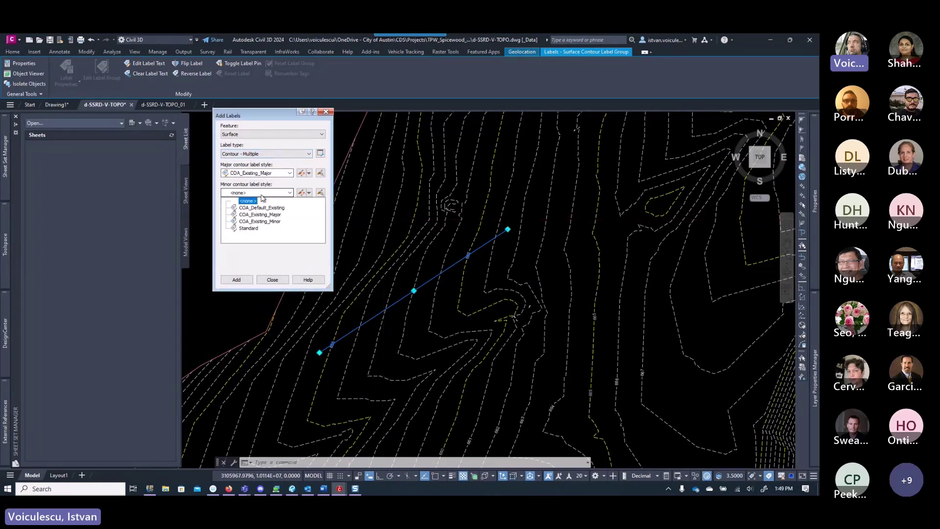
left_click(261, 221)
left_click(264, 153)
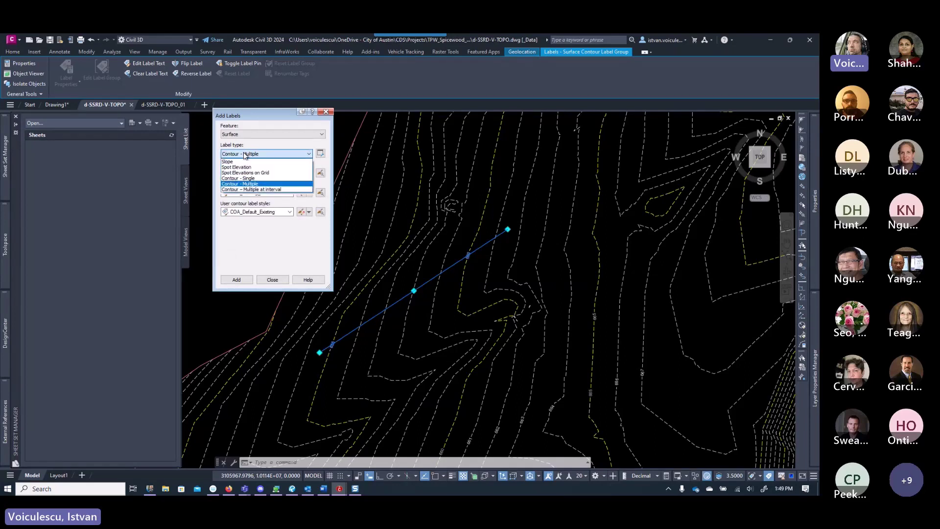
left_click(259, 186)
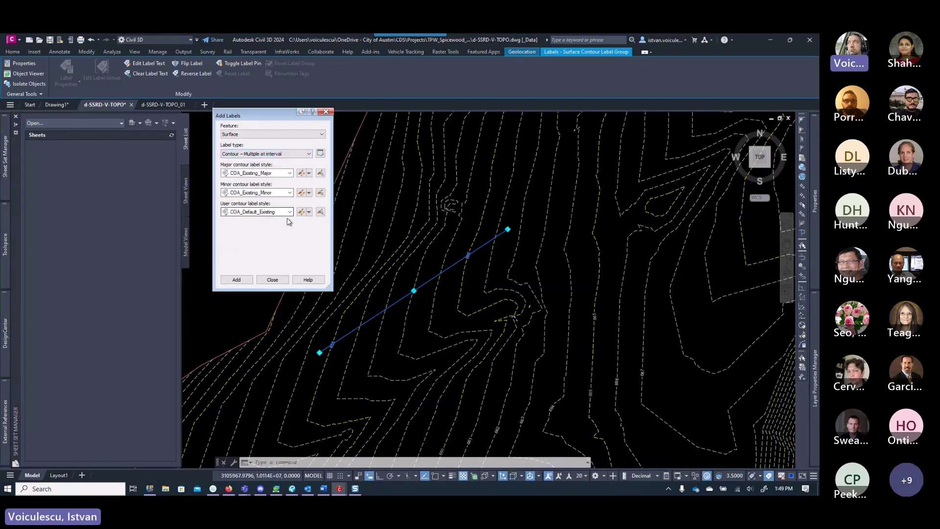
left_click(321, 154)
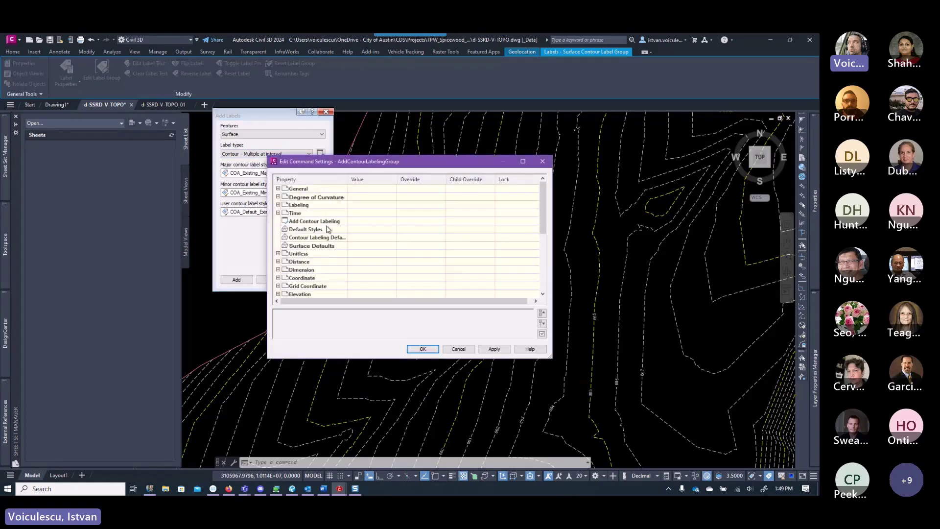
left_click(285, 223)
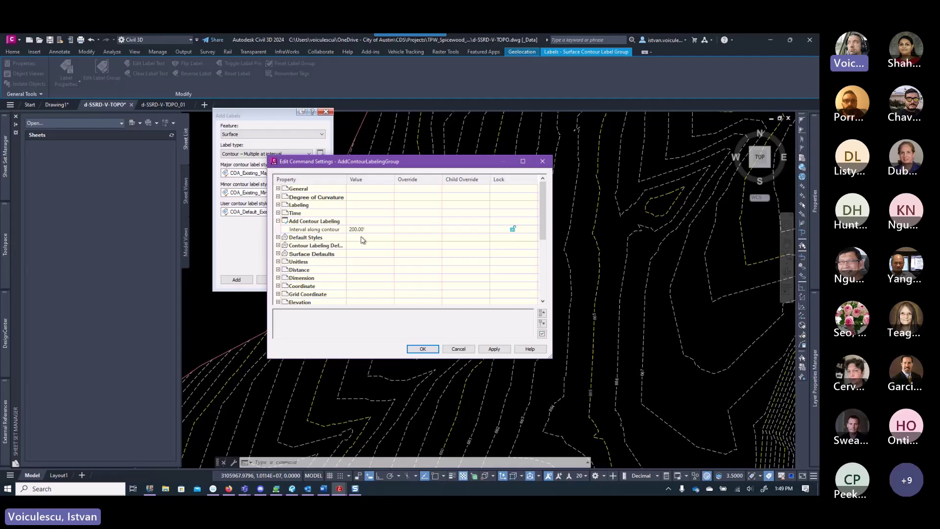
left_click(458, 349)
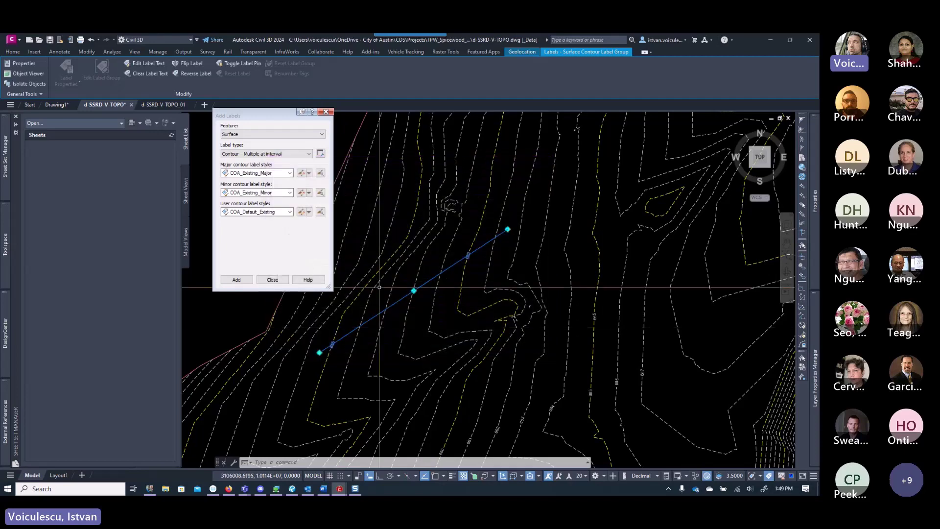
scroll(470, 362, "down", 5)
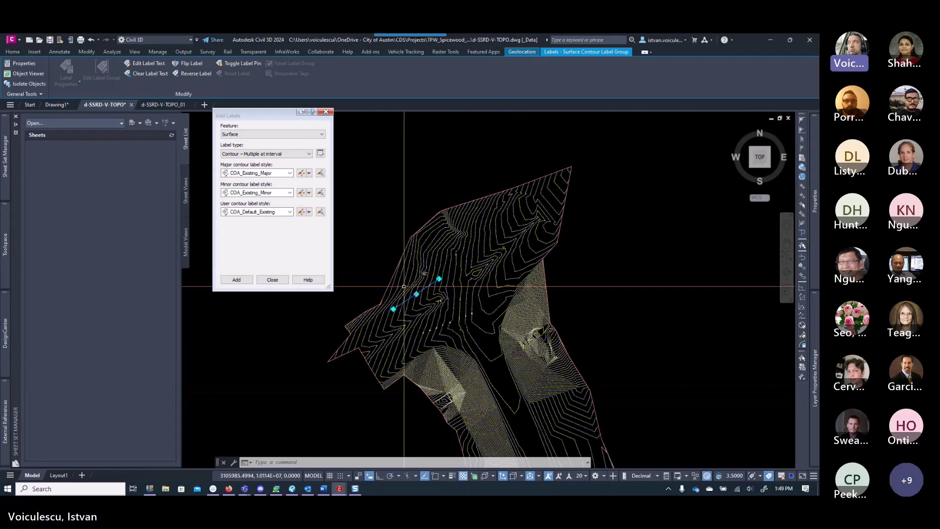
scroll(403, 287, "up", 5)
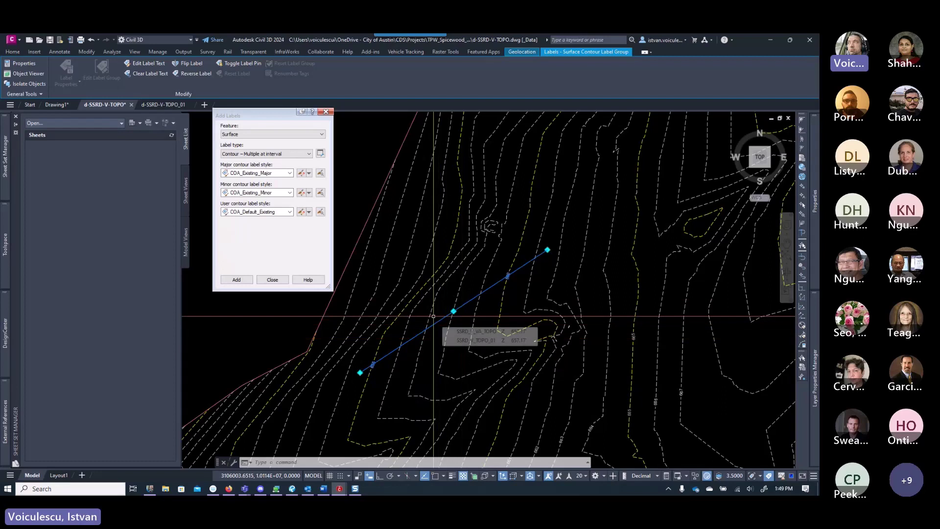
- Set the Add Labels label type back to Contour - Single
left_click(249, 153)
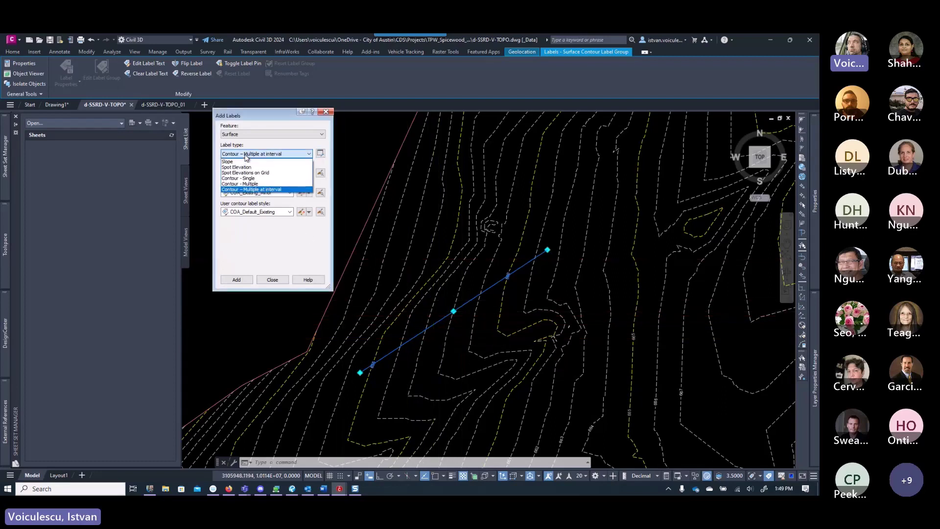
left_click(248, 167)
left_click(249, 153)
left_click(250, 154)
left_click(251, 155)
left_click(239, 178)
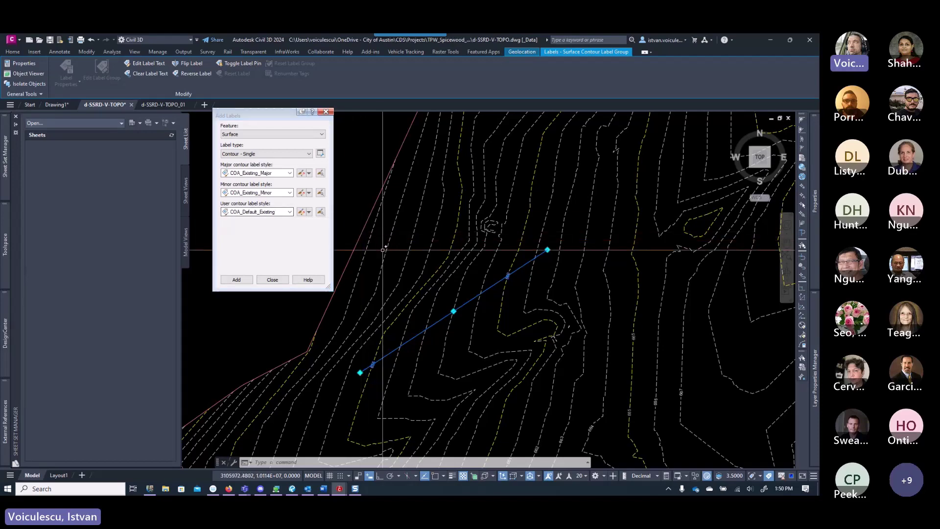
- Cancel the label selection with Esc and close the Add Labels dialog
scroll(405, 296, "down", 5)
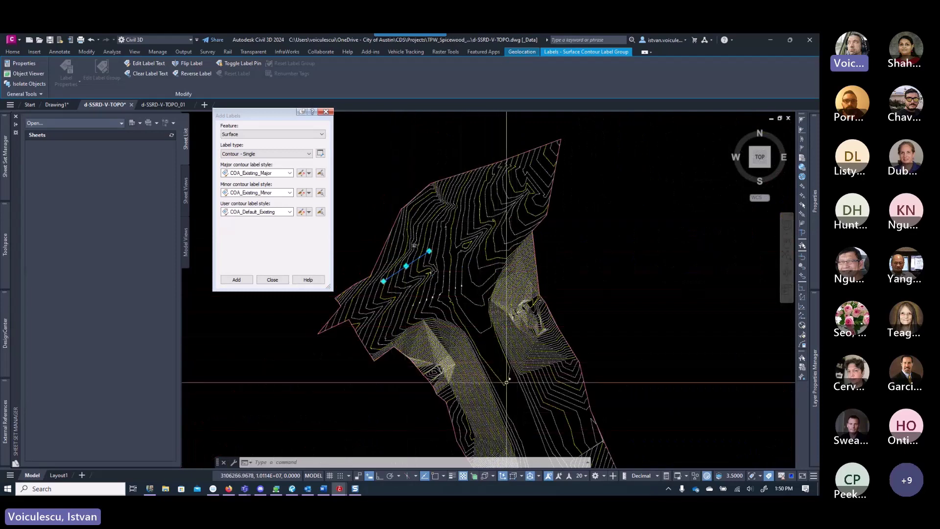
mouse_move(502, 396)
middle_mouse_down()
mouse_move(494, 370)
mouse_move(483, 372)
middle_mouse_up()
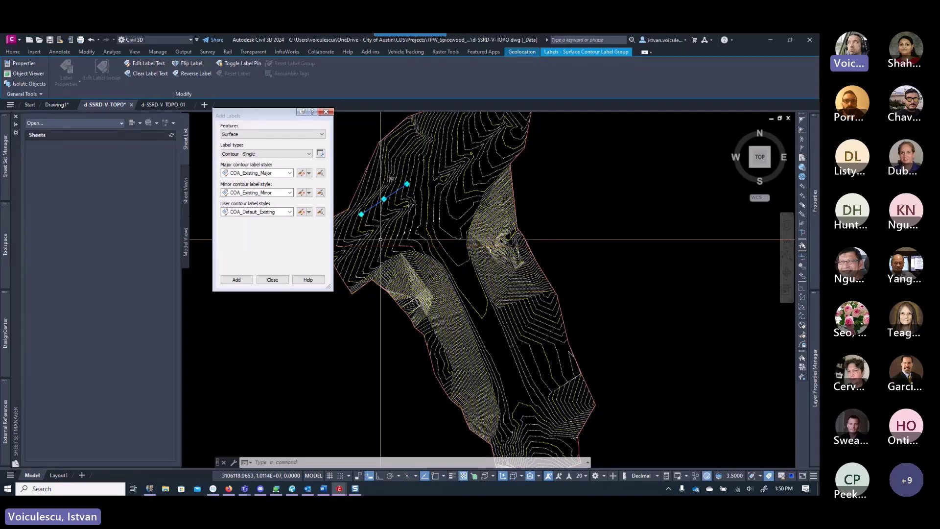
key("Escape")
key("Escape")
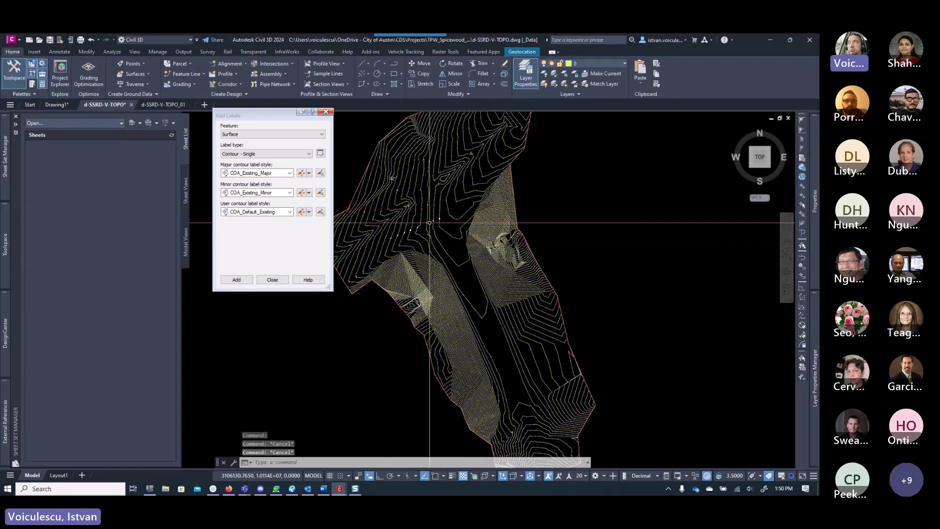
left_click(324, 113)
scroll(390, 245, "down", 5)
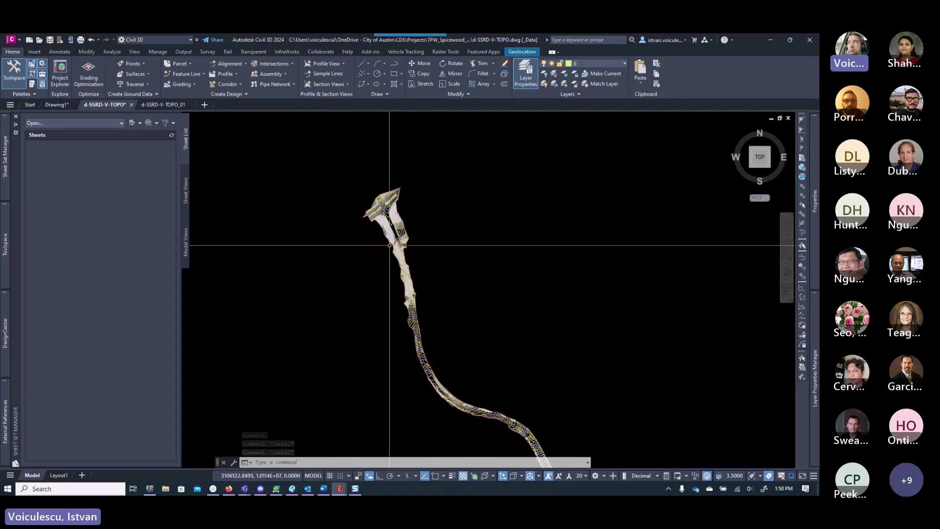
- Confirm the surface tooltip reads SSRD_V_VA_TOPO with COA_Existing_Contours, then bring up the Teams windows
mouse_move(410, 292)
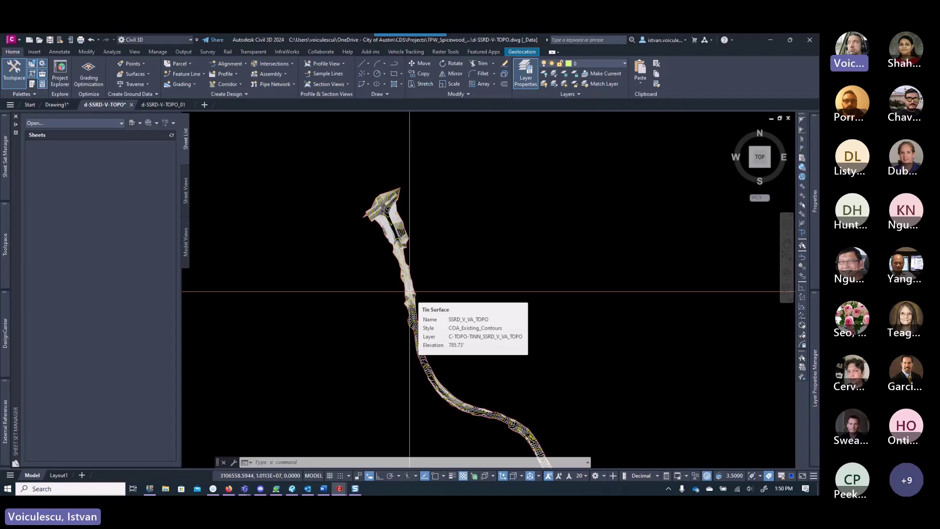
scroll(409, 292, "up", 8)
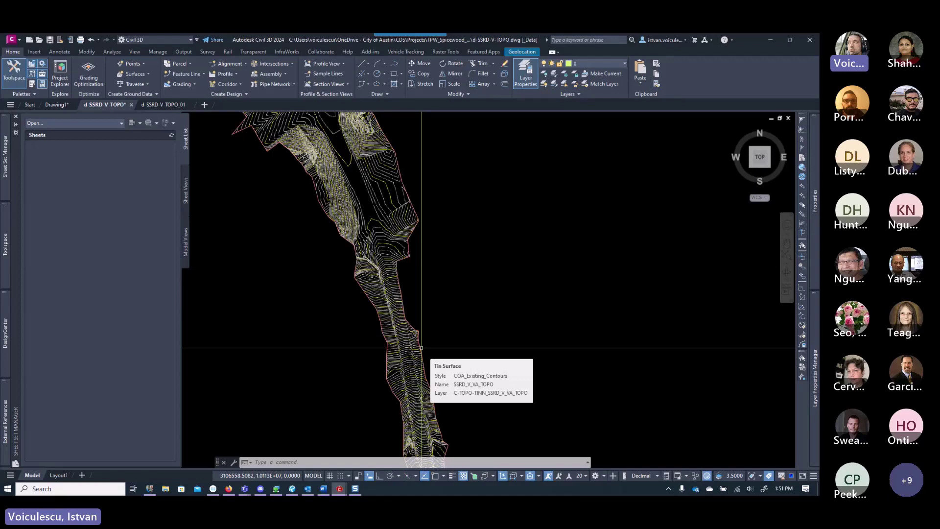
left_click(244, 488)
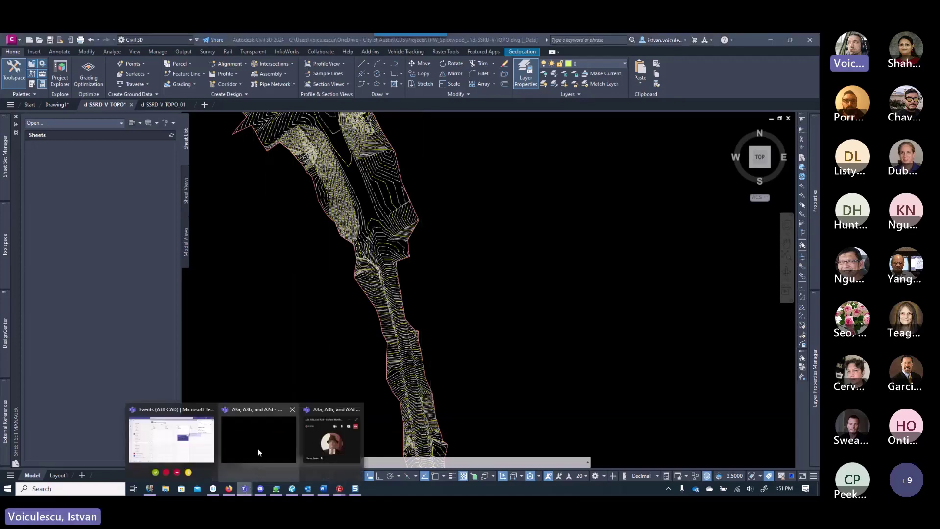
- Bring the Surface Workflows Teams meeting forward, glance at the Revu flowchart, then minimize the meeting
left_click(182, 433)
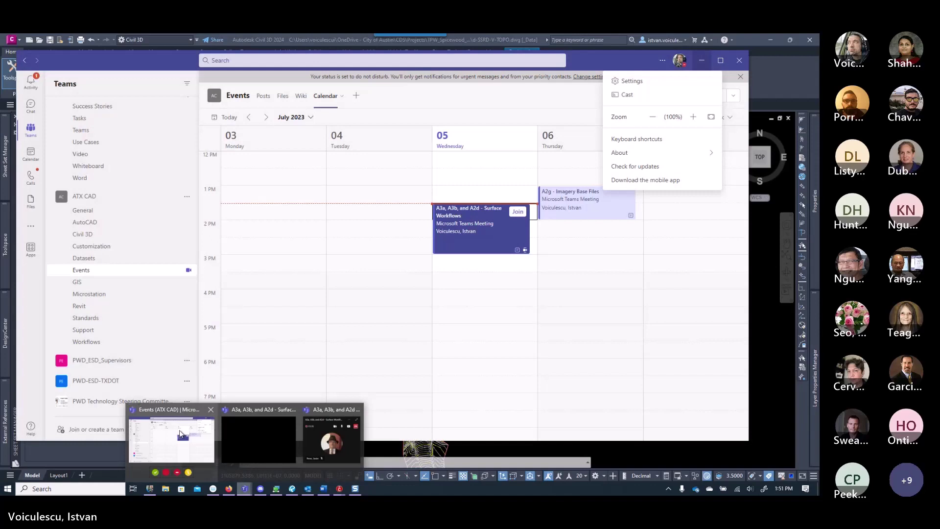
left_click(332, 438)
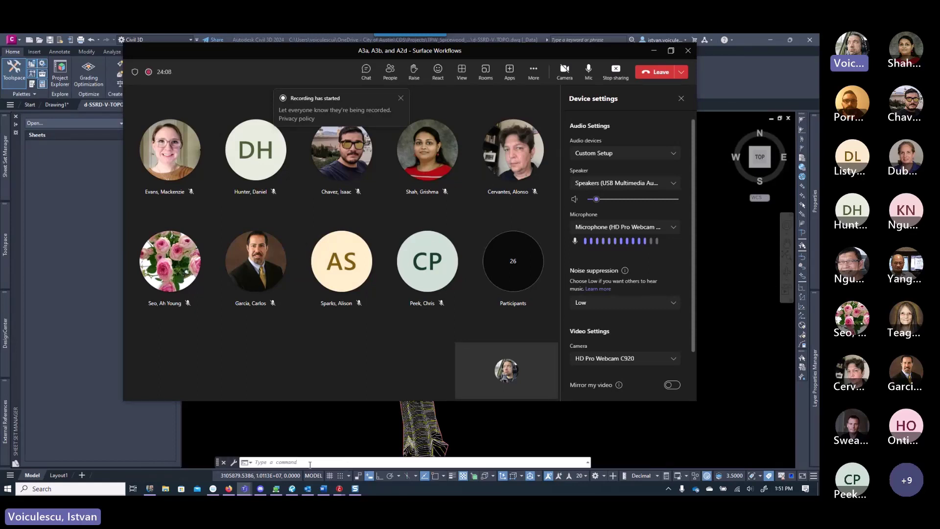
left_click(294, 489)
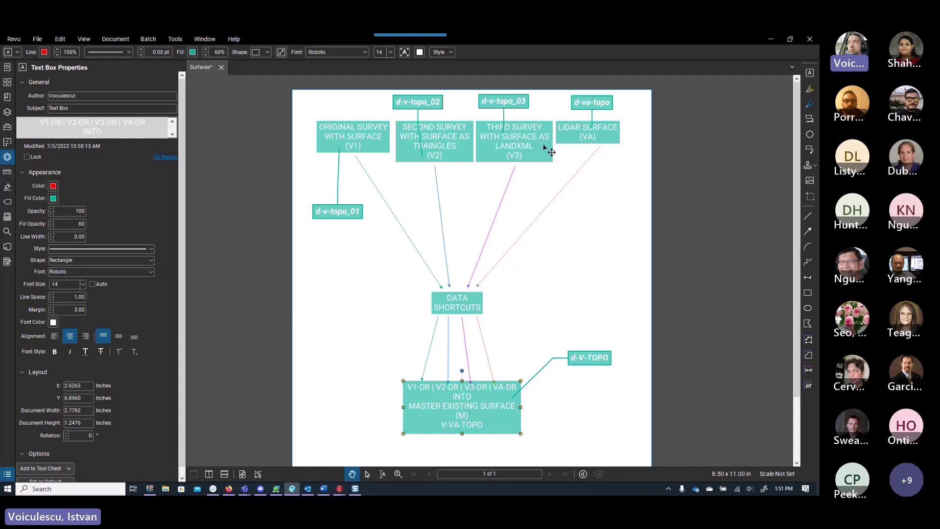
left_click(770, 39)
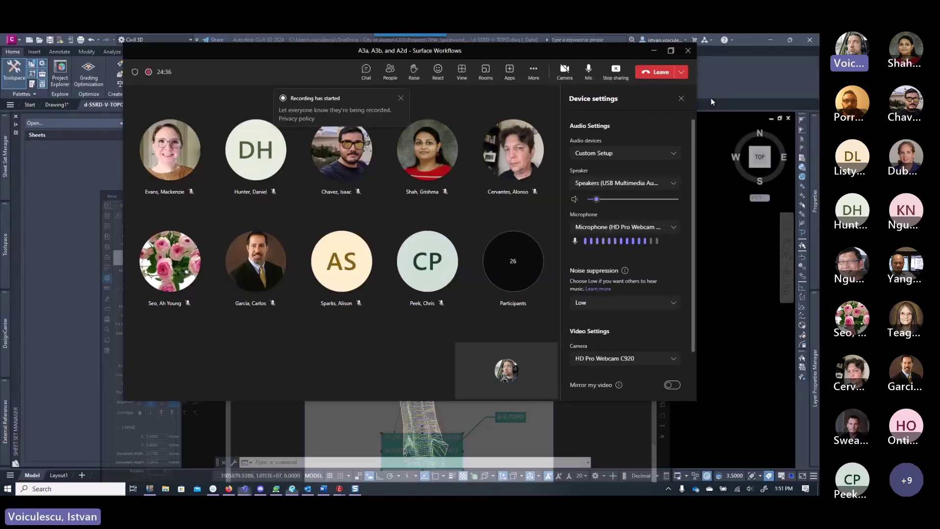
left_click(654, 51)
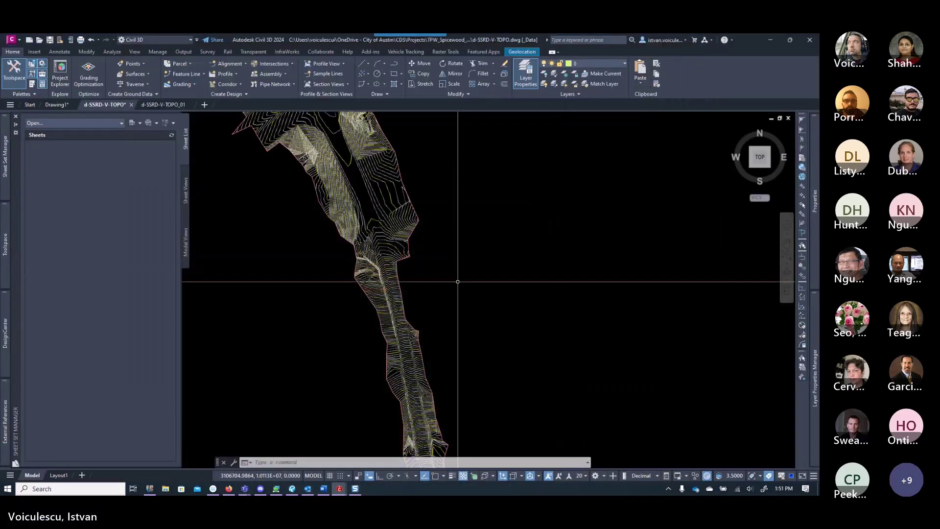
- Cancel any running command and switch to the Surfaces flowchart in Bluebeam Revu
key("Escape")
key("Escape")
key("Escape")
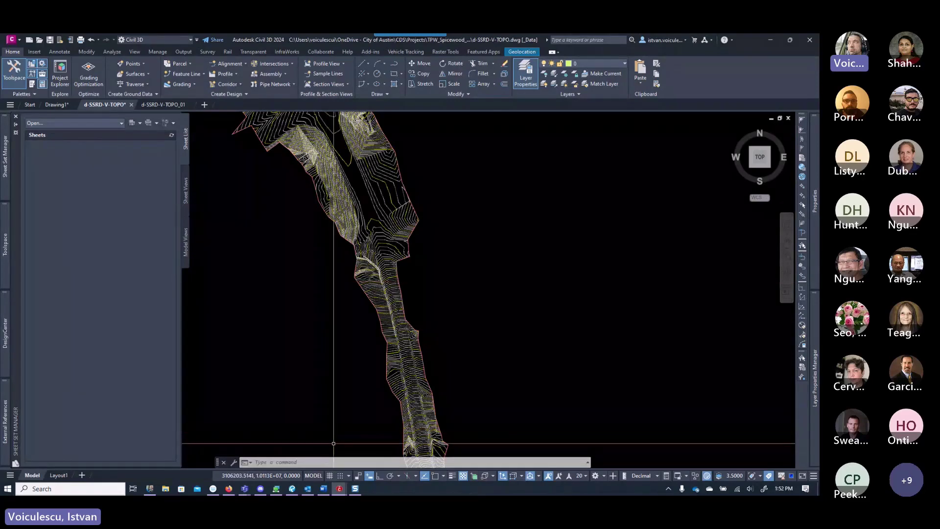
left_click(292, 489)
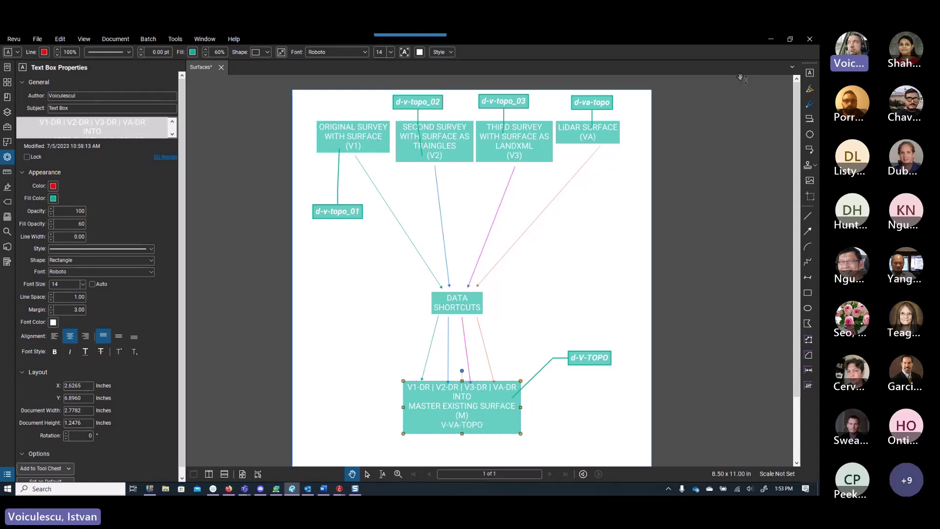
- Minimize Bluebeam Revu to bring the d-SSRD-V-TOPO drawing back in front
left_click(770, 40)
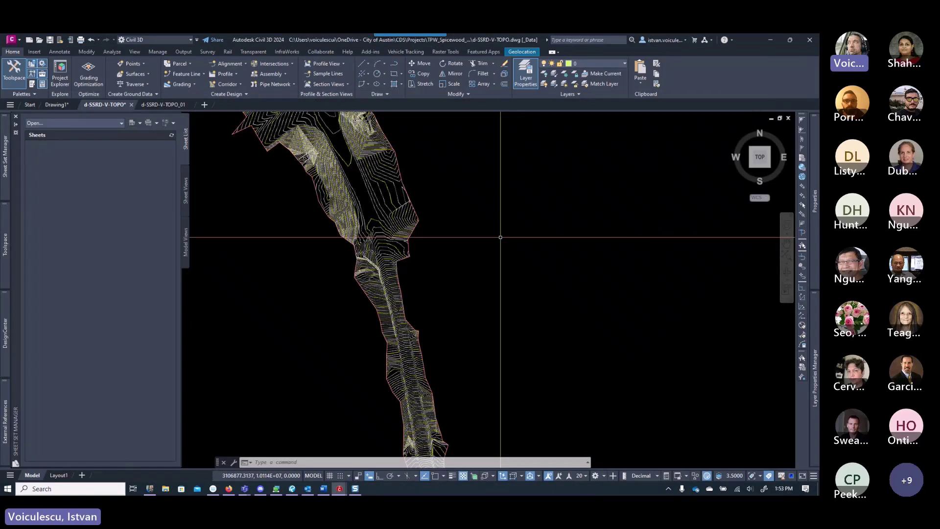
- Save the d-SSRD-V-TOPO drawing, then bring Drawing1 to the front
left_click(46, 39)
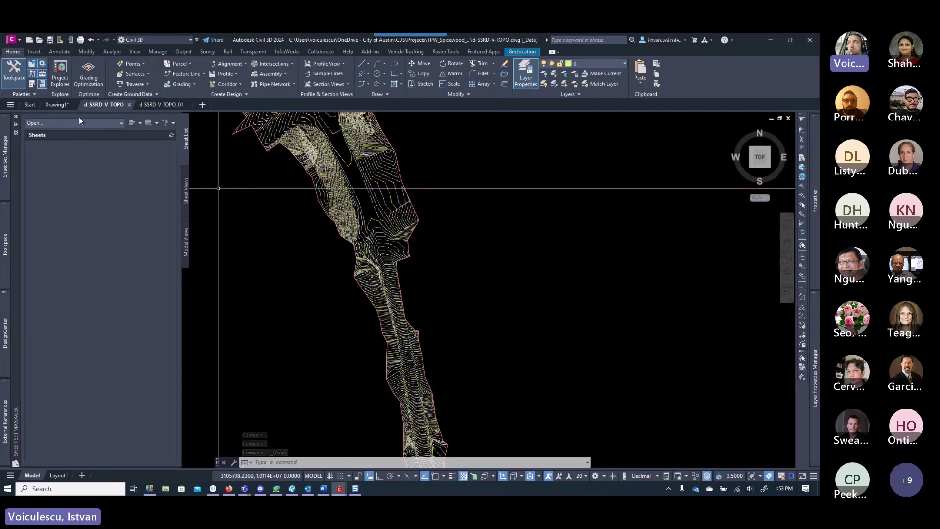
left_click(30, 105)
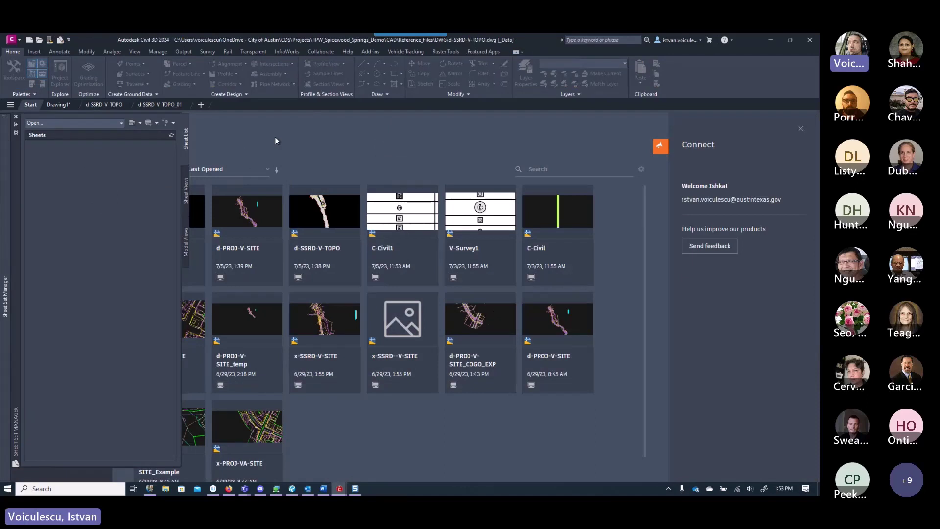
left_click(58, 104)
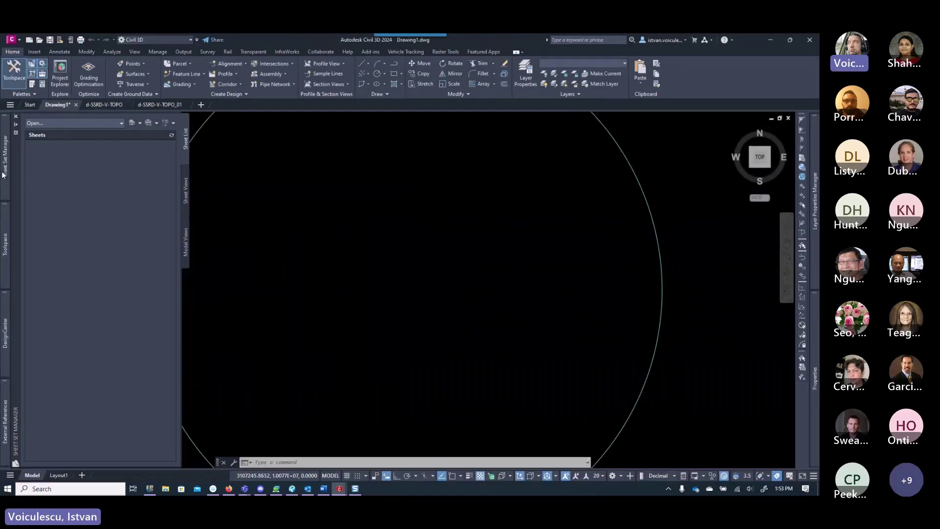
mouse_move(4, 210)
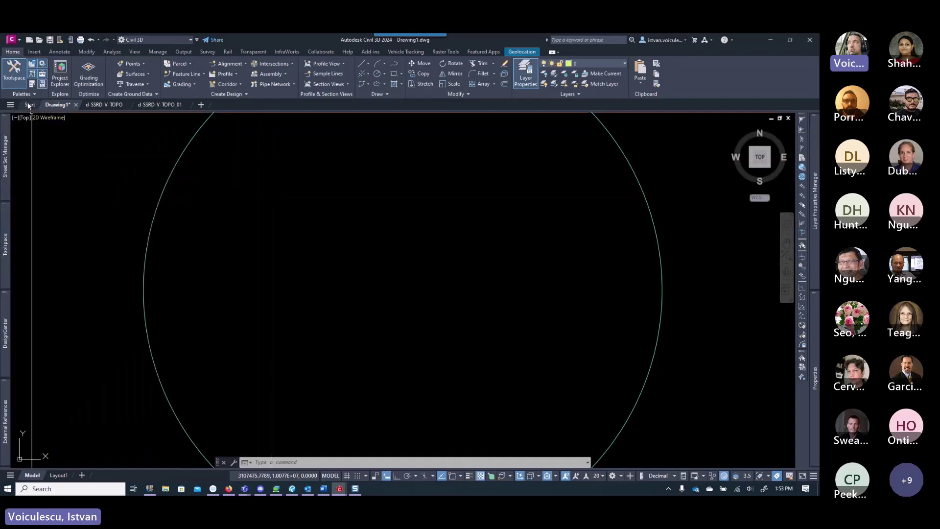
- Create a new drawing from the d-PROJ-V-TOPO.dwt template in 00_Base_Files
left_click(28, 104)
left_click(90, 184)
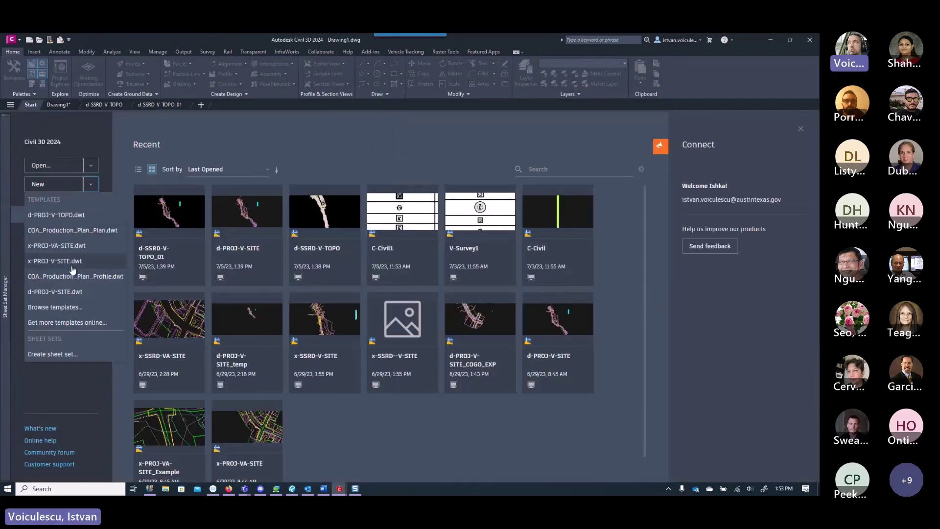
left_click(54, 307)
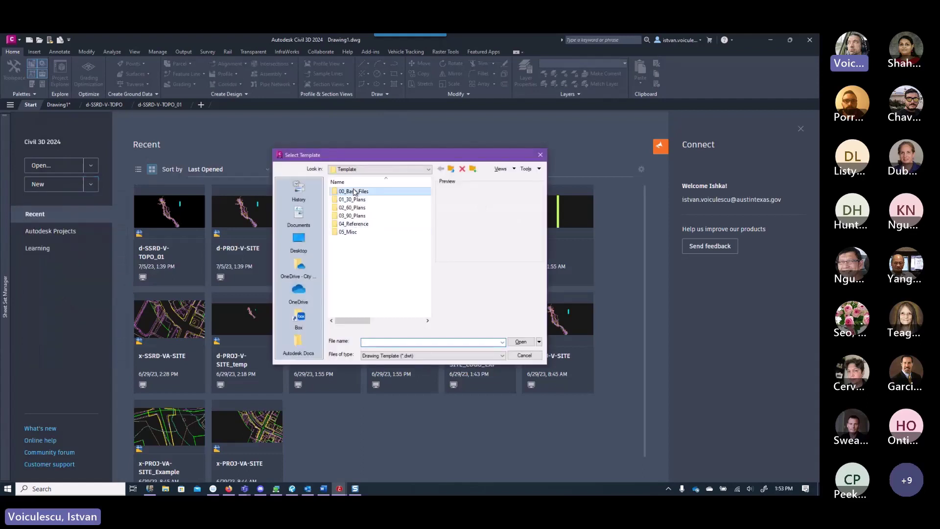
double_click(353, 191)
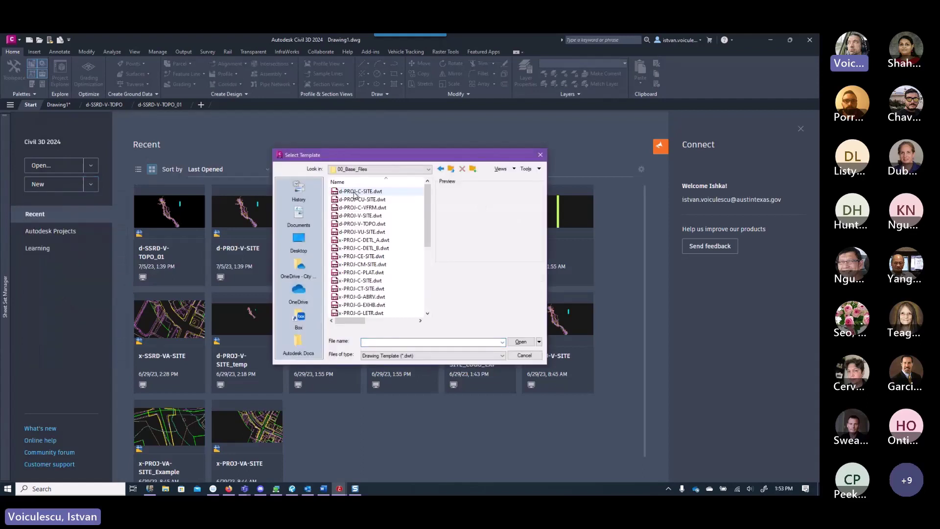
left_click(371, 224)
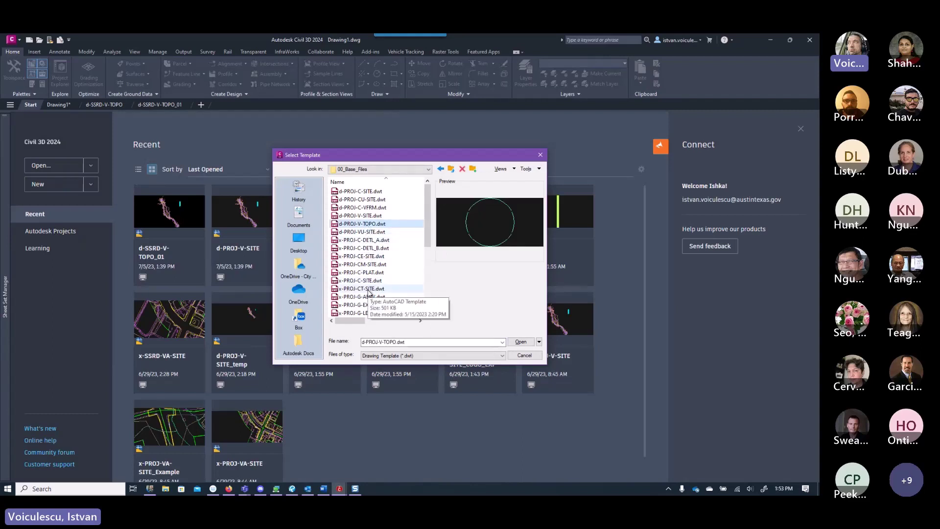
left_click(531, 341)
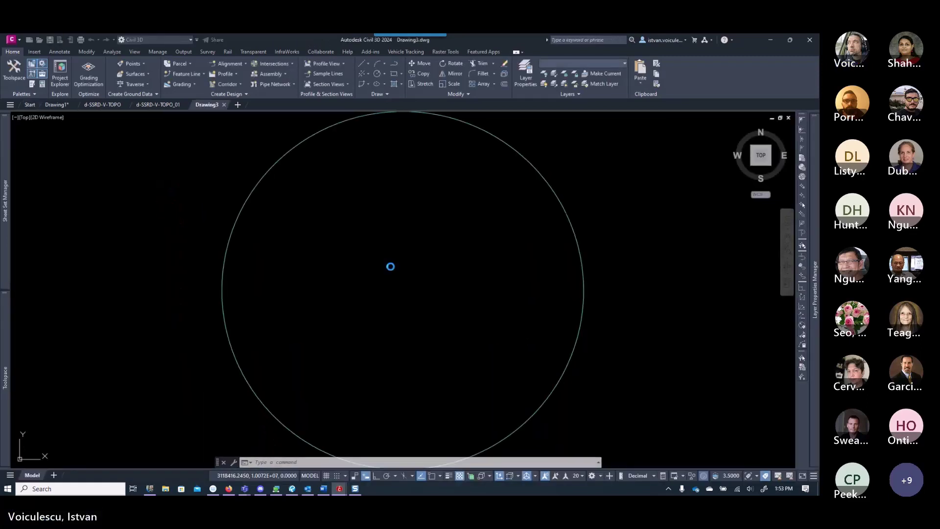
- Name the new drawing d-SSRD-VA-TOPO_01.dwg in the DWG folder's Save Drawing As dialog
left_click(52, 41)
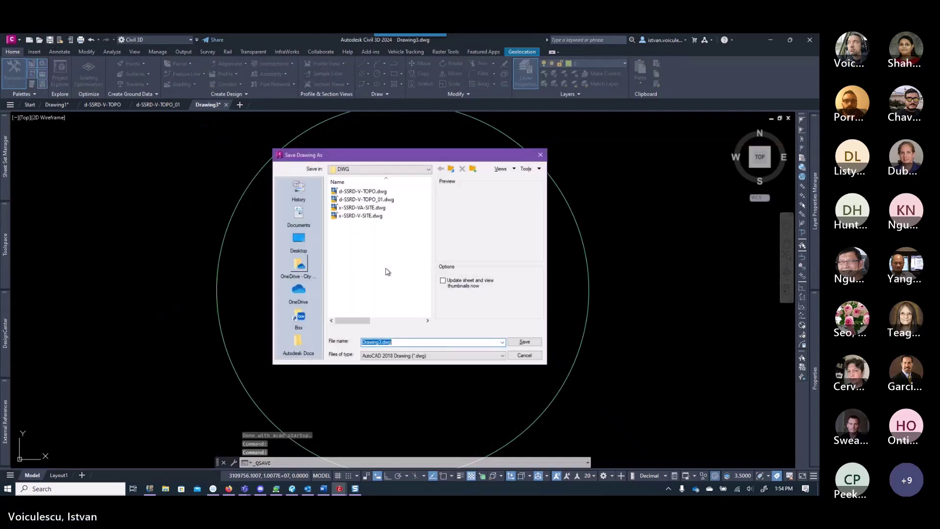
left_click(363, 199)
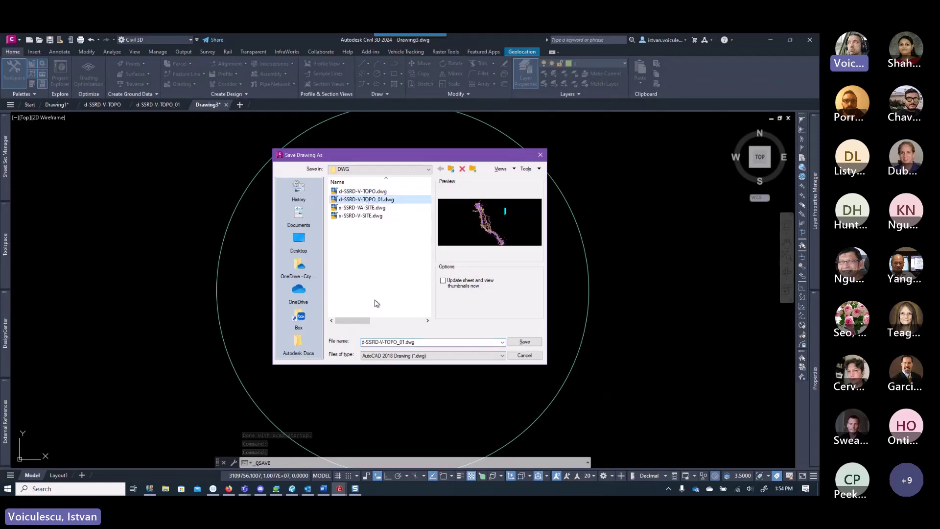
left_click(383, 342)
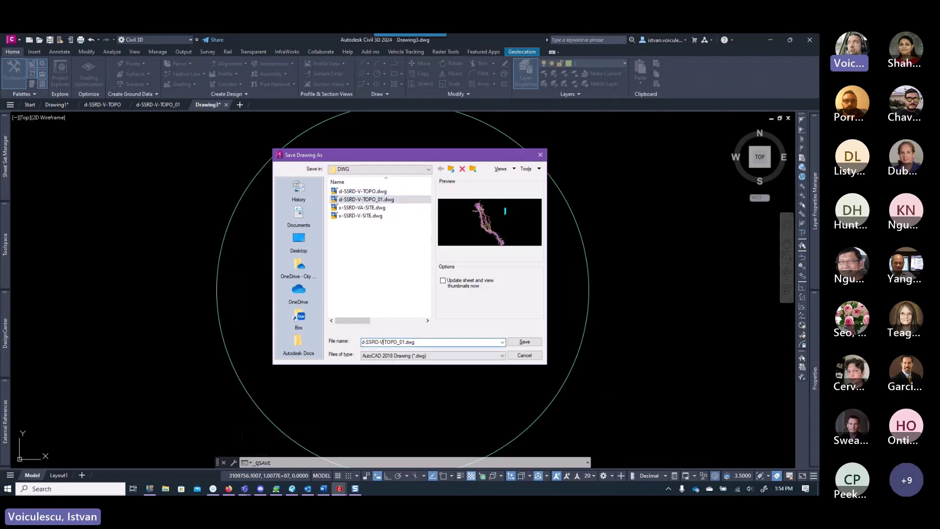
type("A")
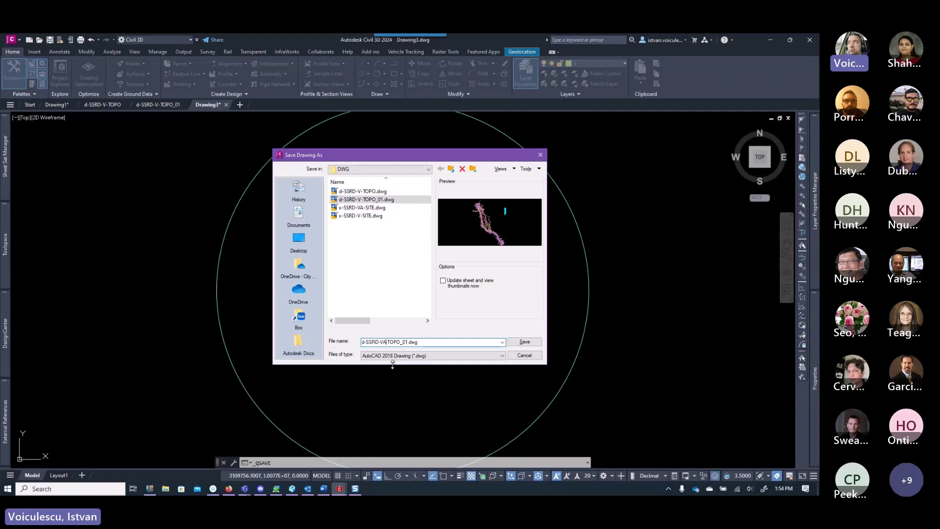
- Save as d-SSRD-VA-TOPO_01, erase the large circle, and open the External References palette
left_click(524, 342)
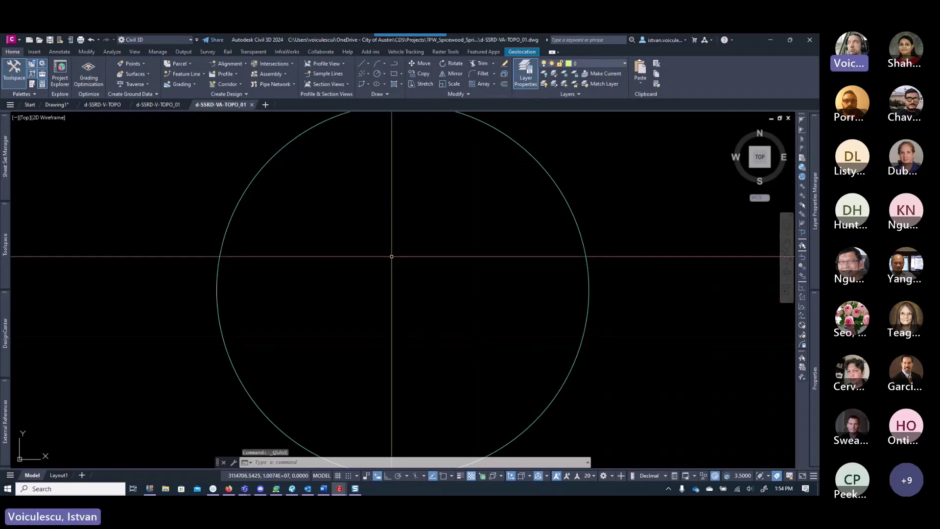
left_click(571, 196)
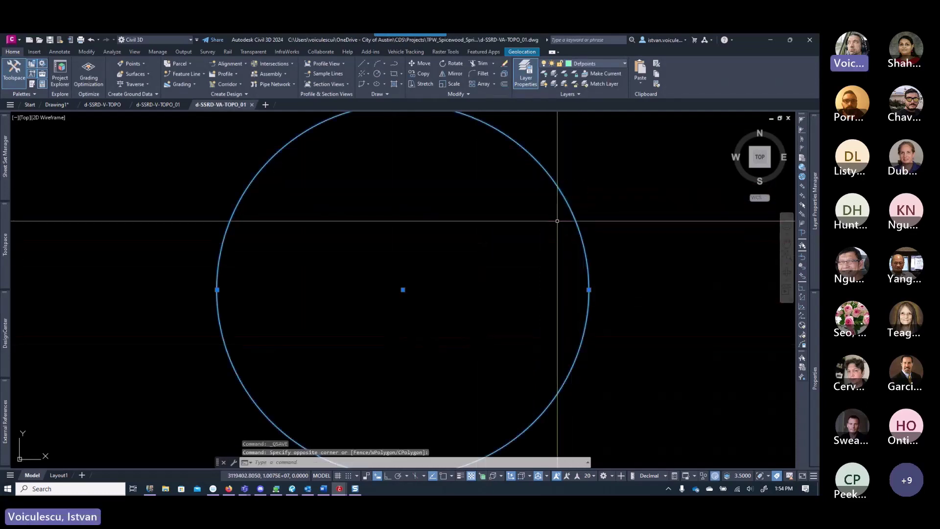
key("Delete")
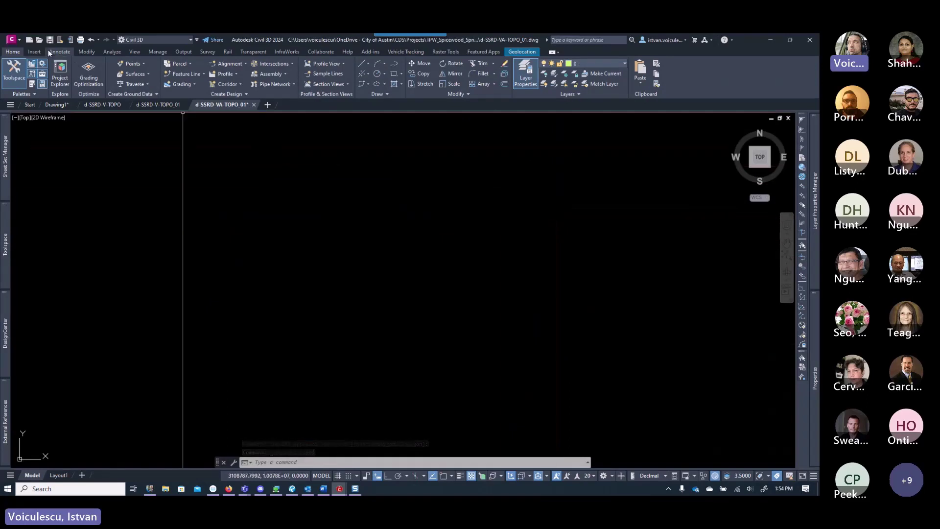
key("Escape")
key("Escape")
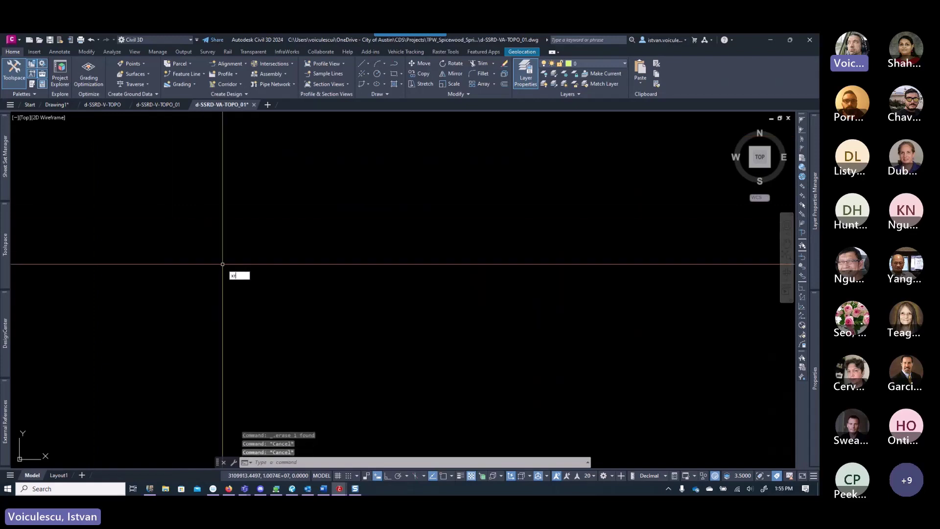
key("Return")
- Start Attach DWG and browse to CDS > Projects > TPW_Spicewood_Springs_Demo > CAD > Reference_Files > DWG
right_click(69, 195)
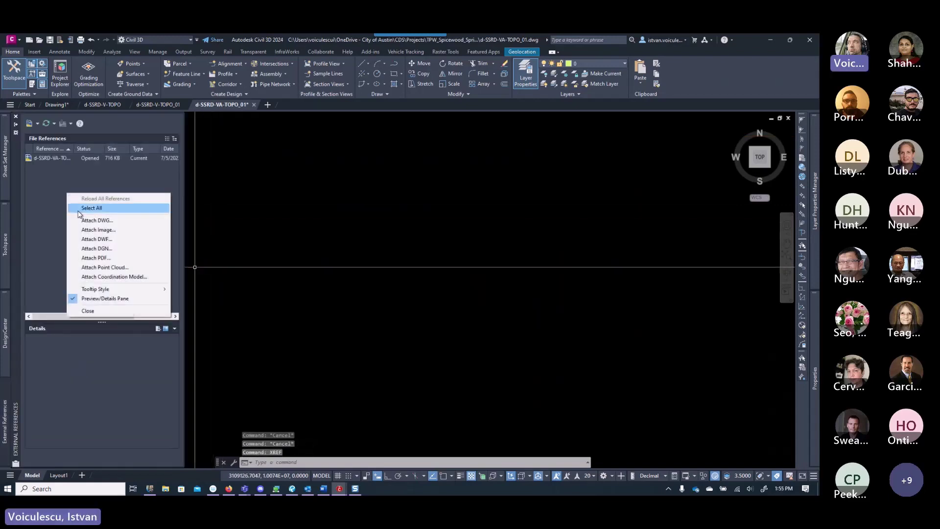
left_click(83, 220)
left_click(83, 220)
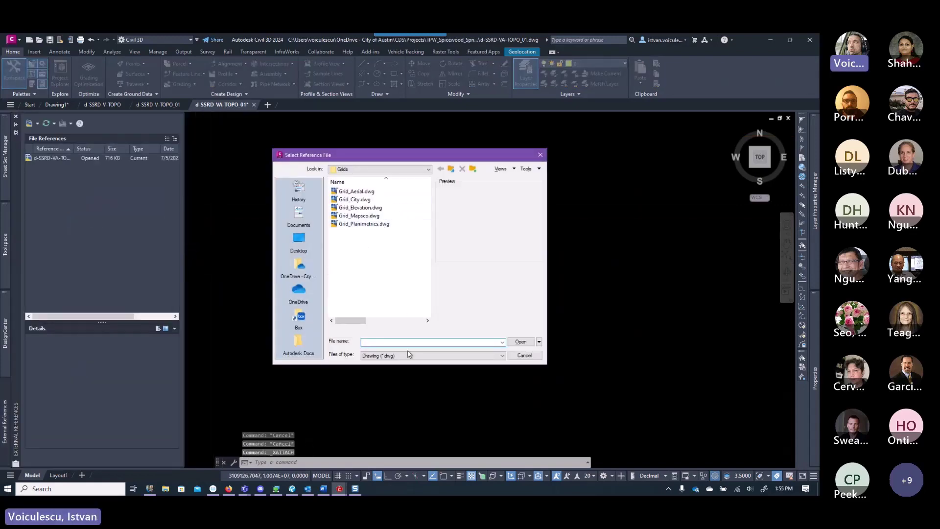
left_click(401, 169)
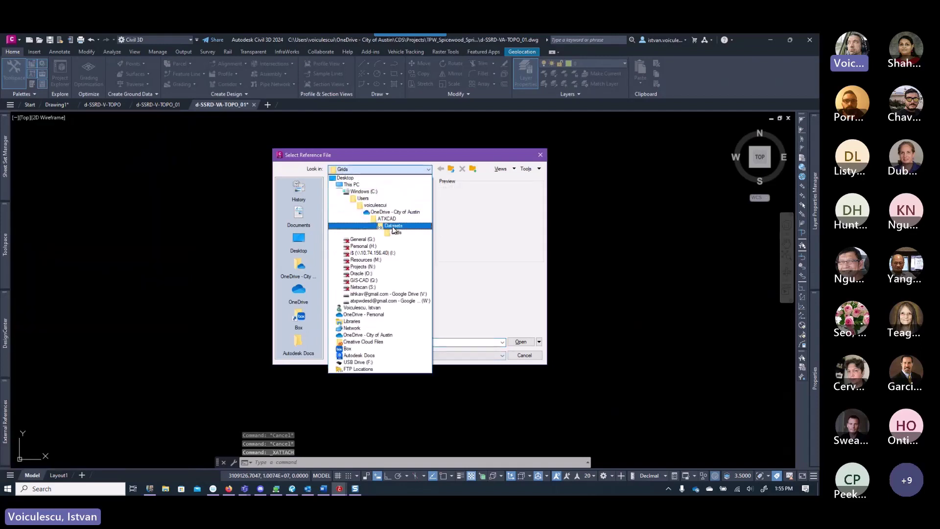
left_click(370, 334)
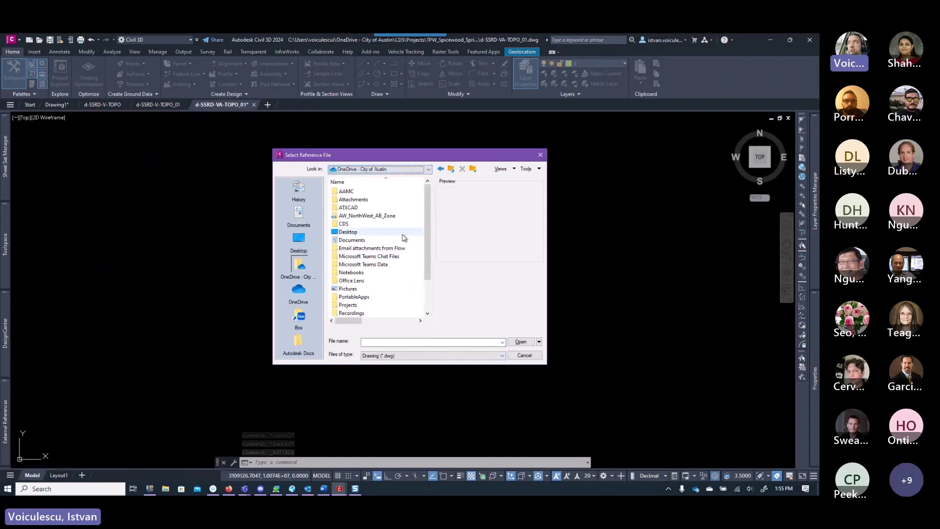
double_click(344, 223)
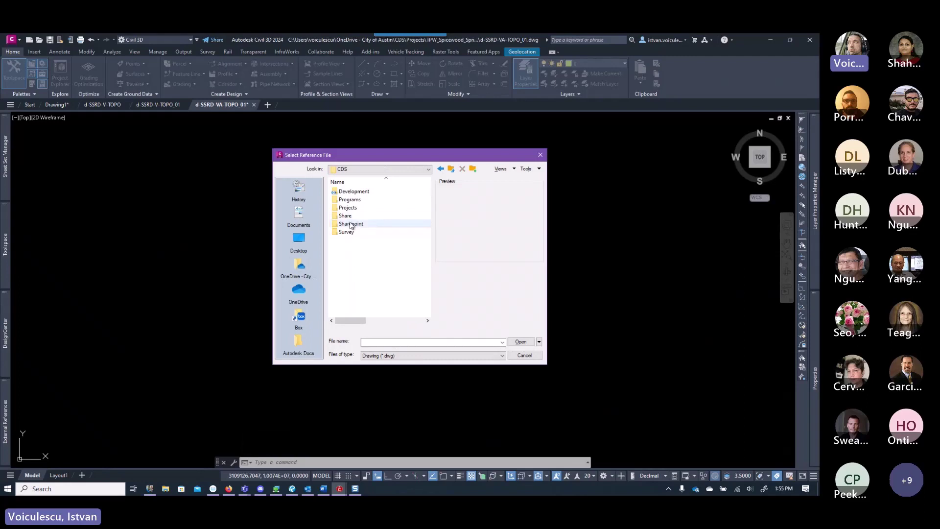
double_click(352, 211)
double_click(354, 208)
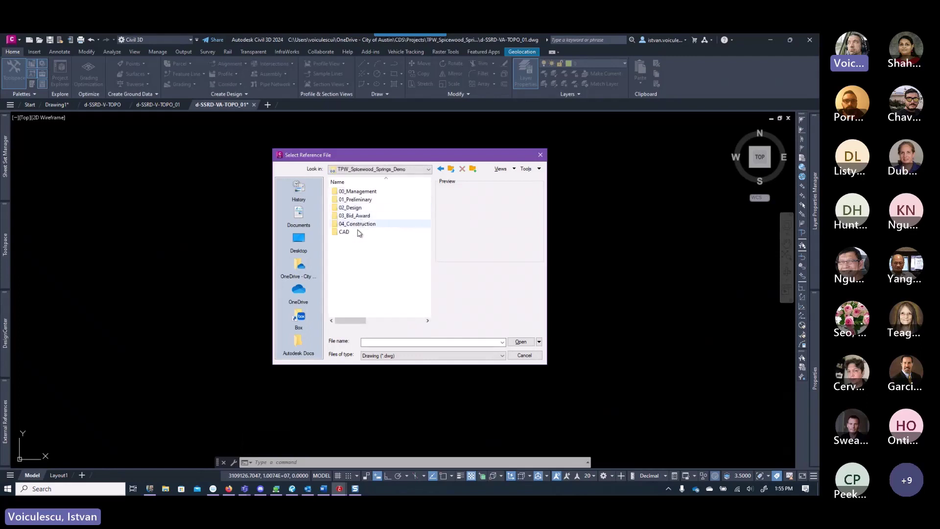
double_click(346, 233)
double_click(353, 212)
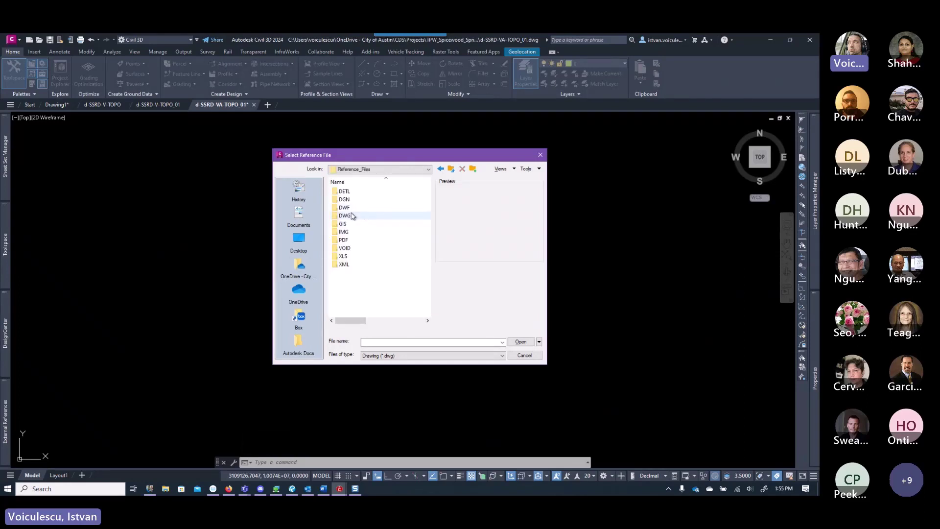
left_click(347, 215)
double_click(348, 215)
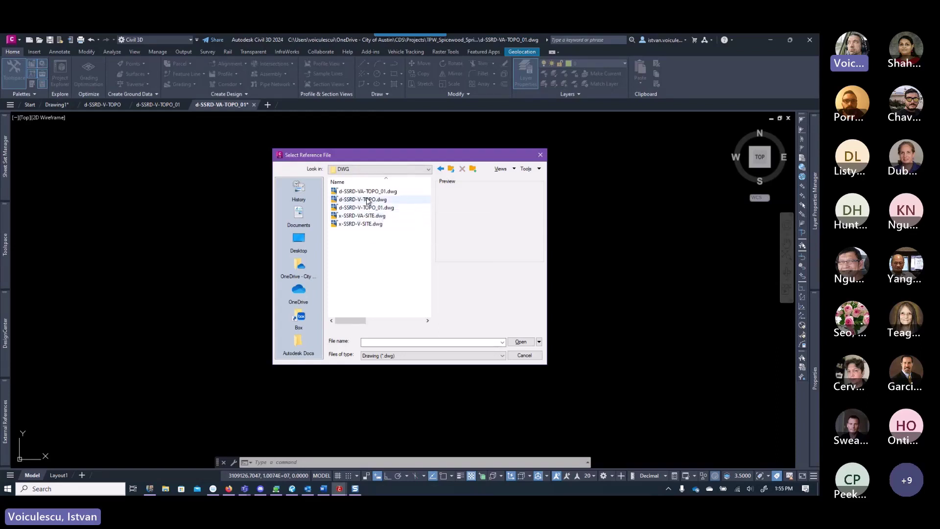
- Attach d-SSRD-V-TOPO, x-SSRD-VA-SITE and x-SSRD-V-SITE as references with default settings
left_click(396, 200)
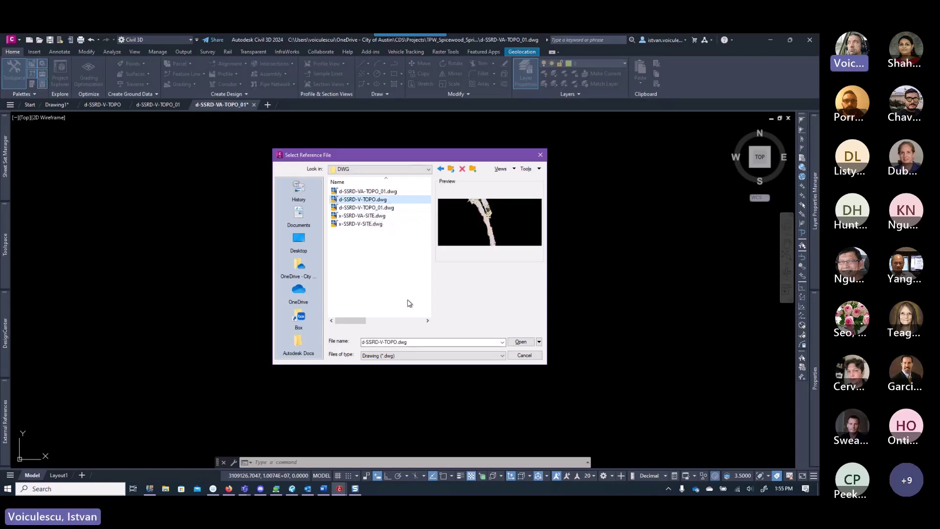
left_click(363, 215, "ctrl")
left_click(360, 224, "ctrl")
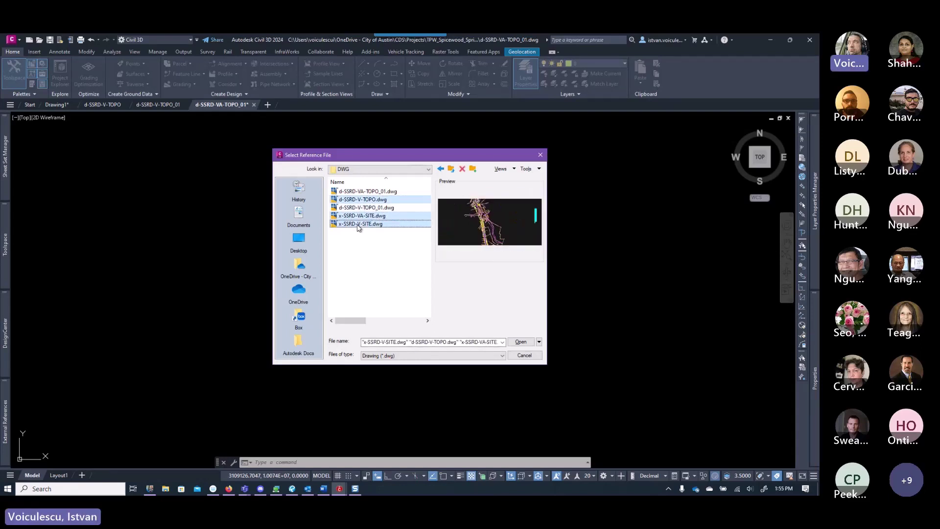
left_click(515, 341)
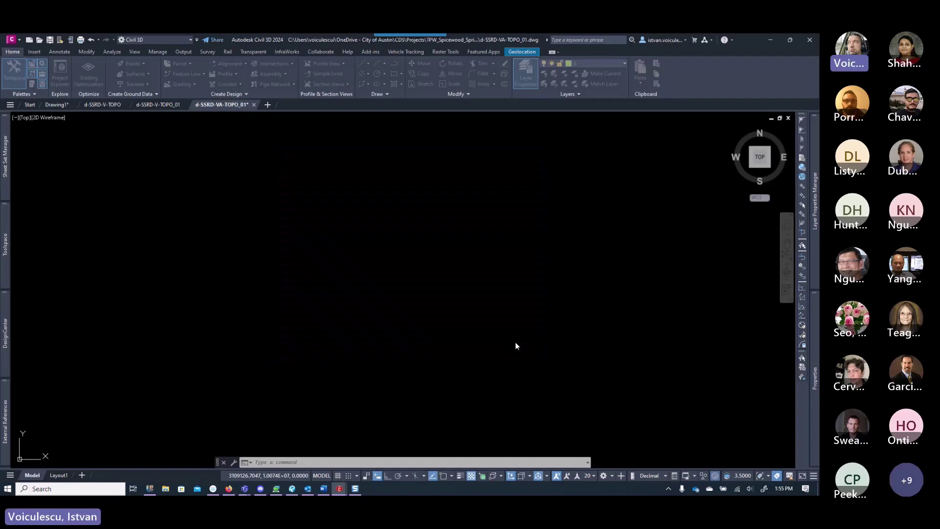
left_click(439, 344)
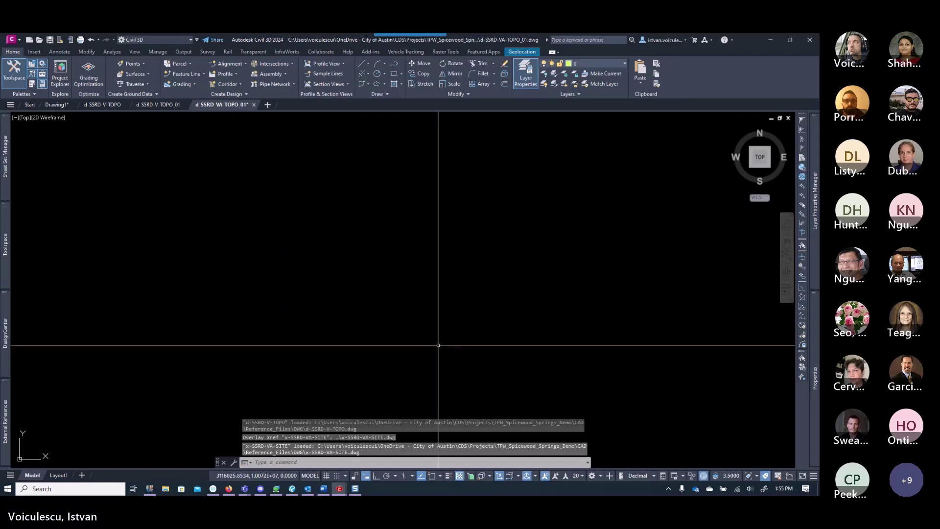
- Zoom to extents, then zoom and pan along the referenced topo and site road corridor
type("z")
key("Return")
type("e")
key("Return")
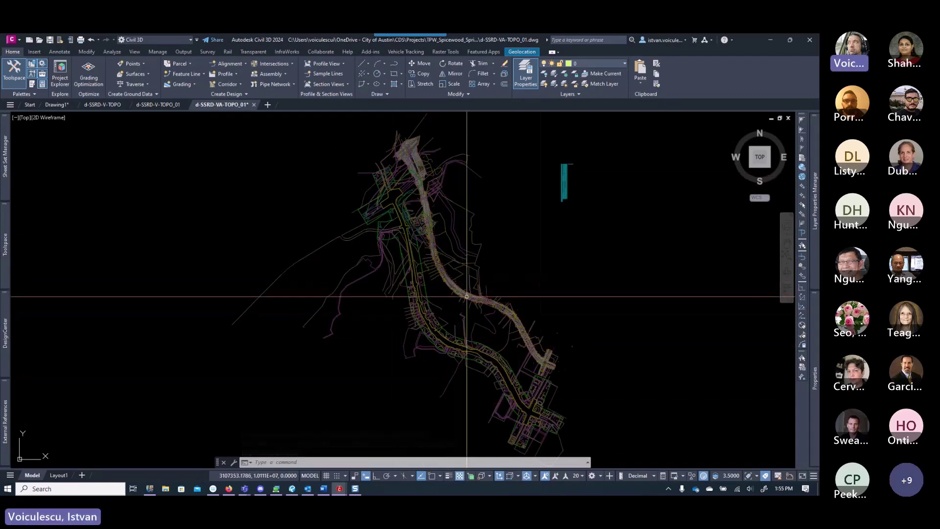
scroll(559, 330, "up", 5)
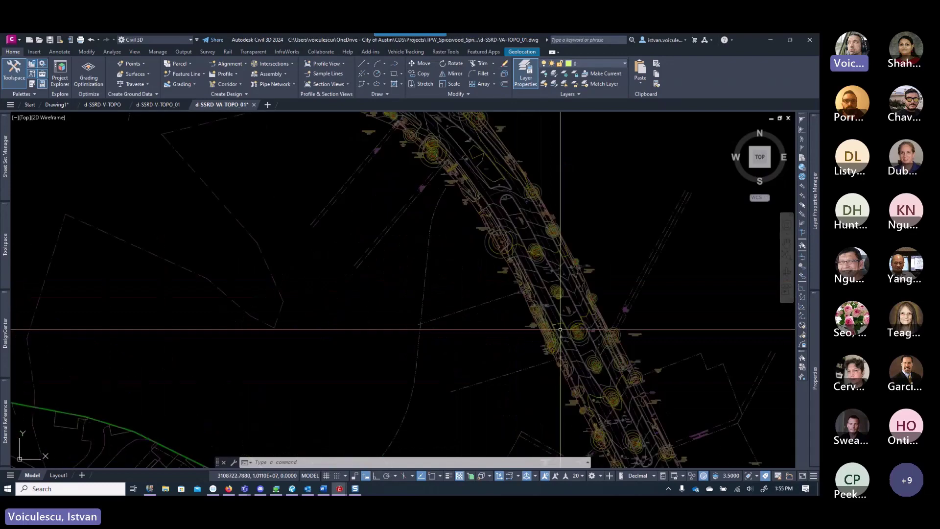
scroll(560, 329, "down", 3)
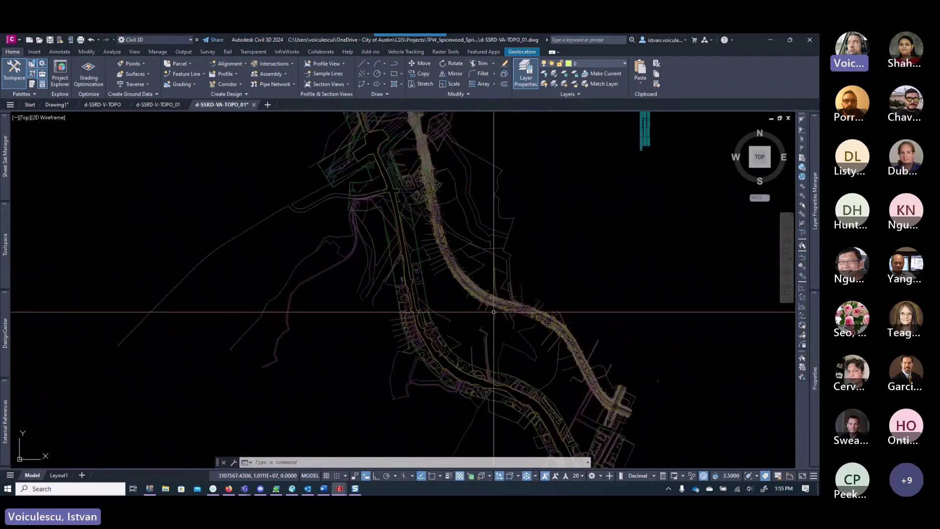
middle_click_drag(460, 327, 388, 332)
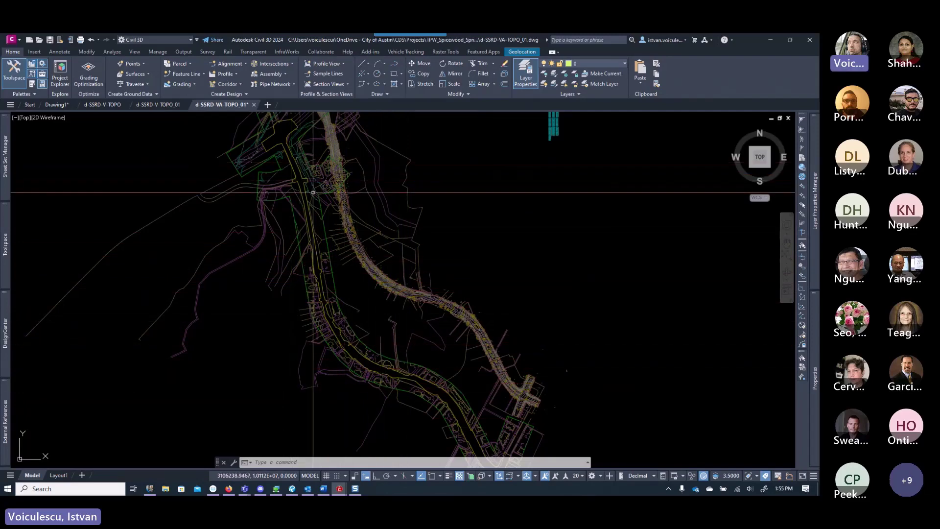
scroll(313, 201, "up", 2)
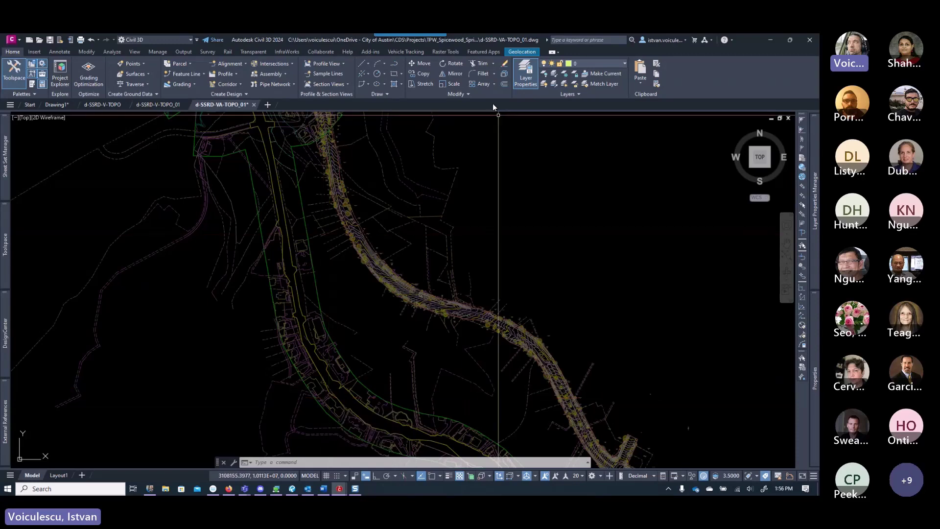
left_click(519, 51)
left_click(118, 73)
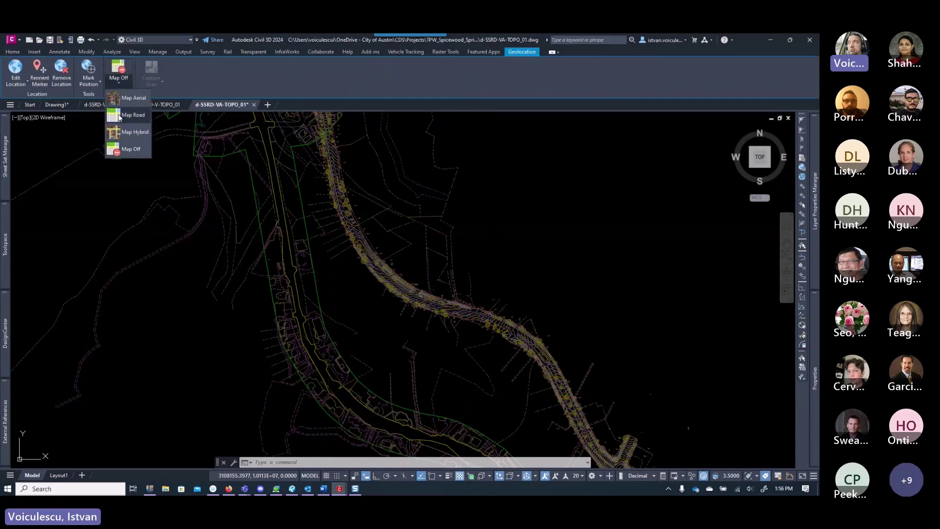
left_click(127, 132)
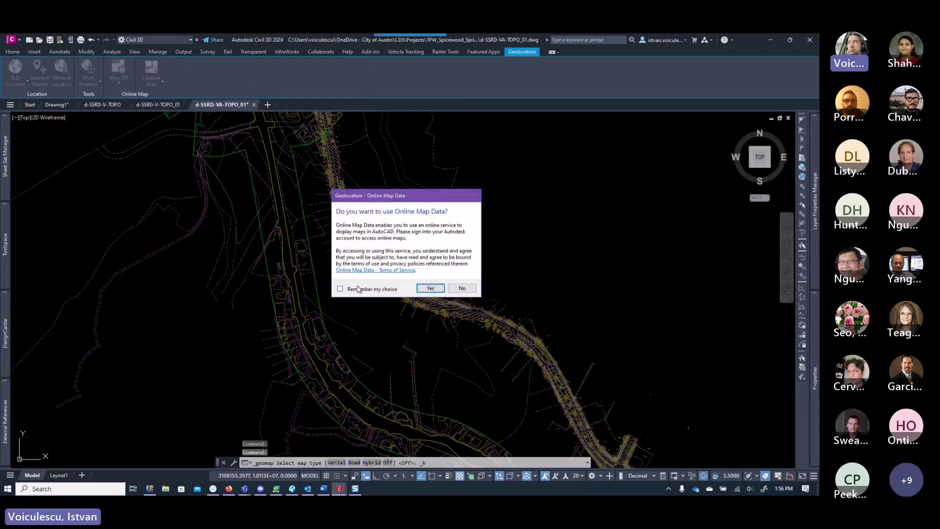
left_click(432, 292)
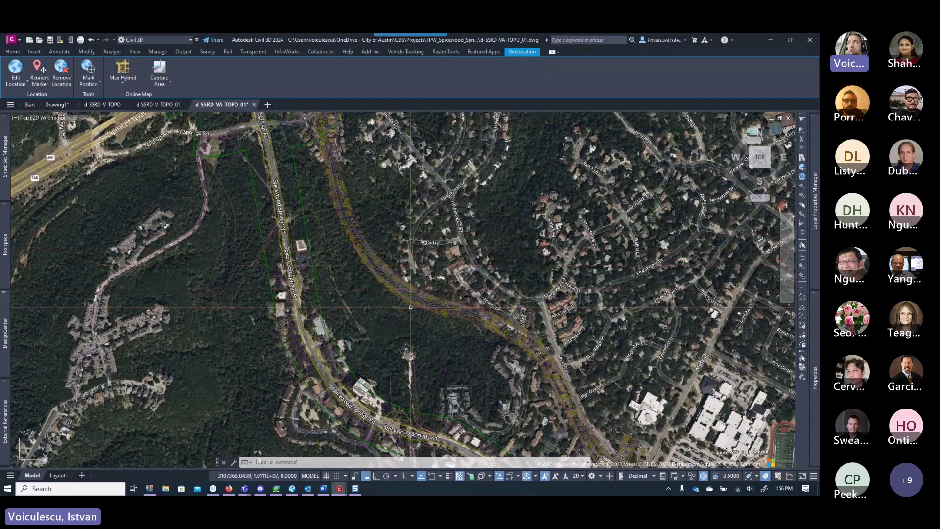
scroll(410, 300, "down", 5)
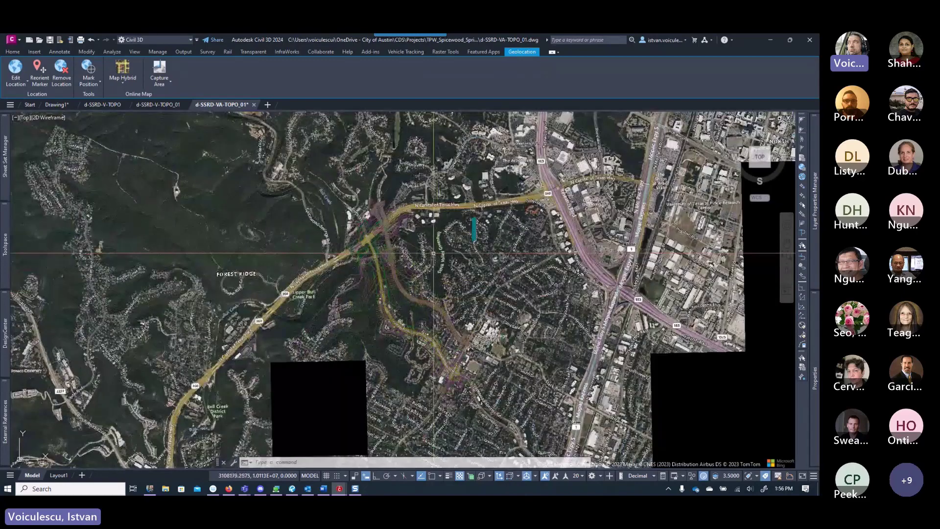
left_click(105, 76)
left_click(133, 147)
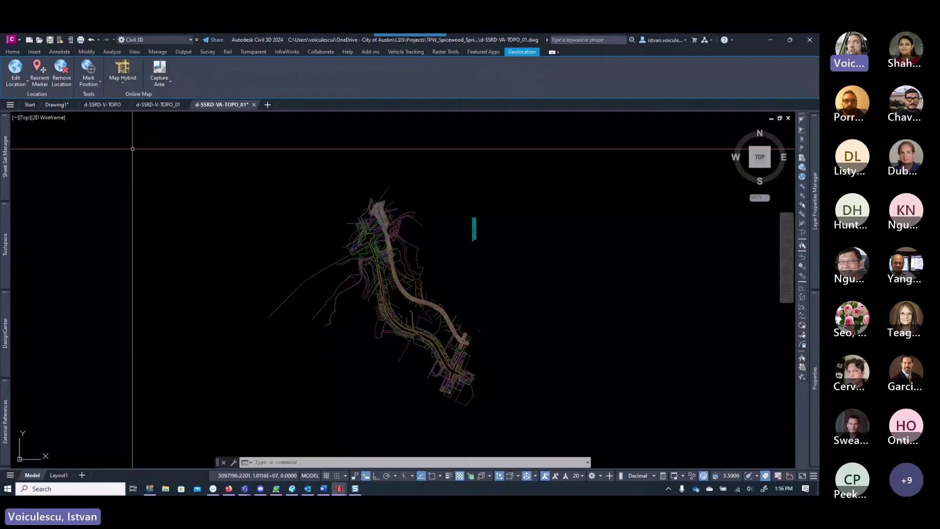
scroll(413, 260, "up", 3)
scroll(413, 260, "up", 2)
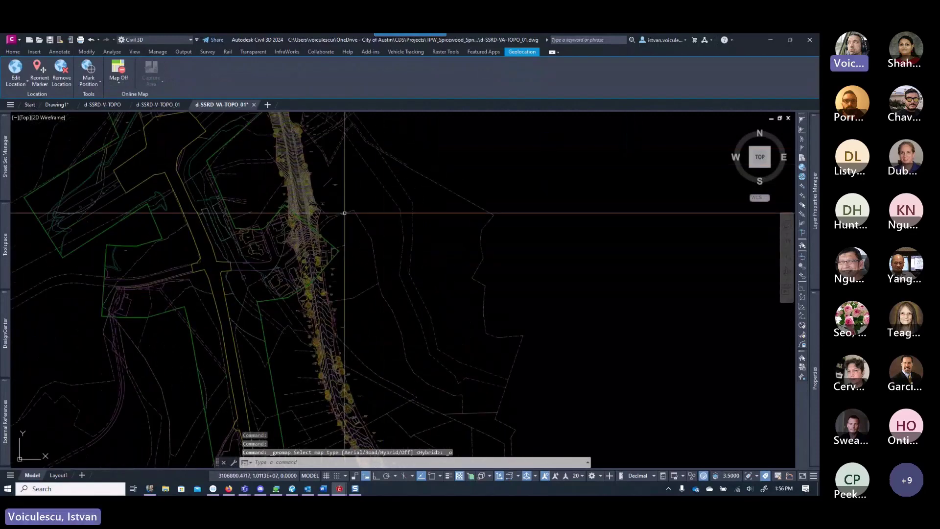
scroll(340, 291, "down", 5)
scroll(341, 291, "up", 10)
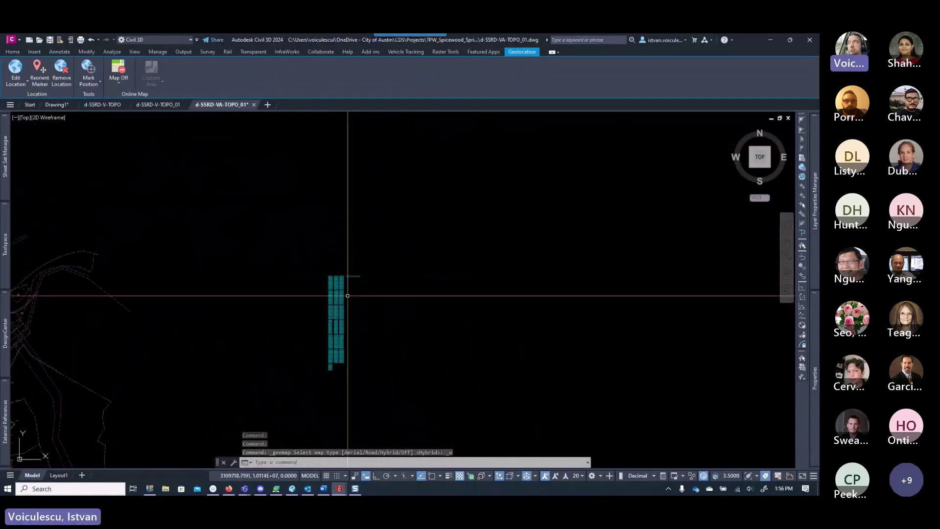
scroll(352, 354, "up", 4)
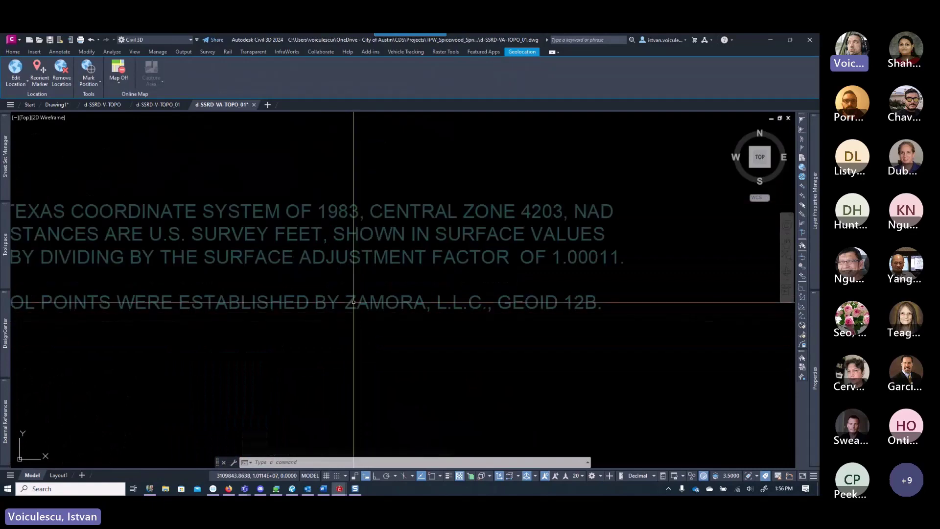
scroll(497, 308, "up", 2)
scroll(462, 298, "down", 2)
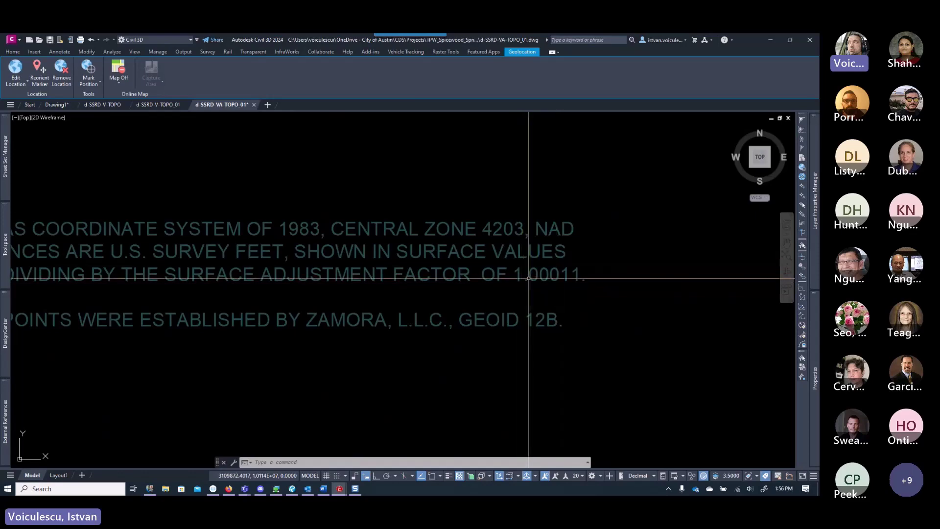
scroll(429, 290, "down", 5)
scroll(384, 314, "down", 5)
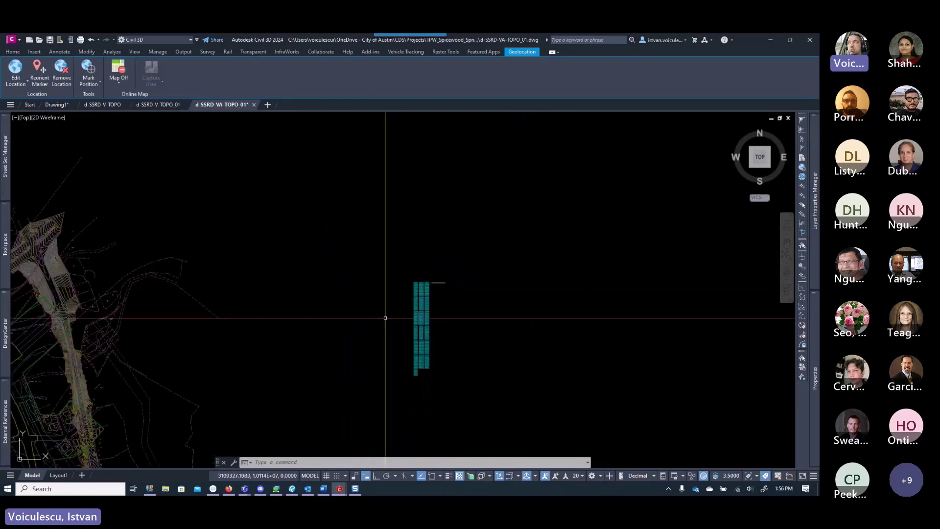
scroll(363, 312, "up", 4)
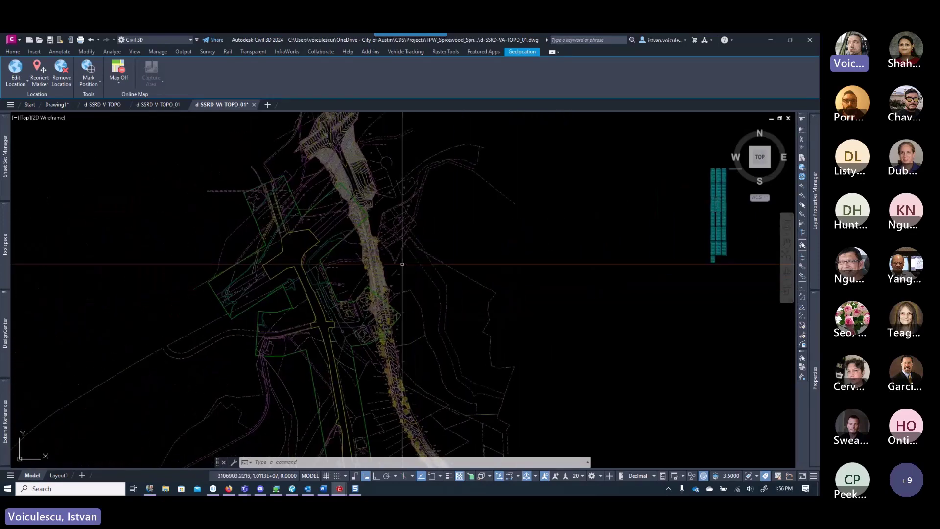
- Set the d-SSRD-V-TOPO xref insertion point X and Y to 0.9999 and regenerate with REA
left_click(378, 274)
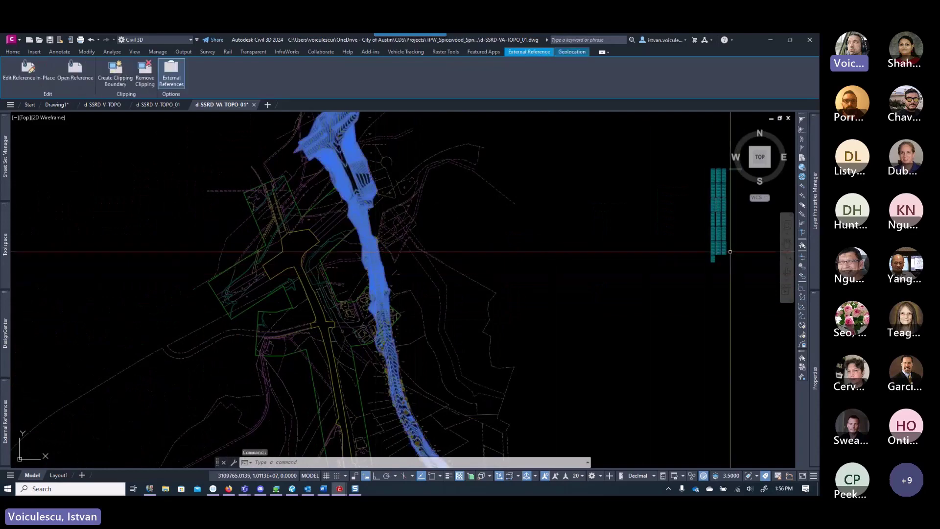
mouse_move(808, 357)
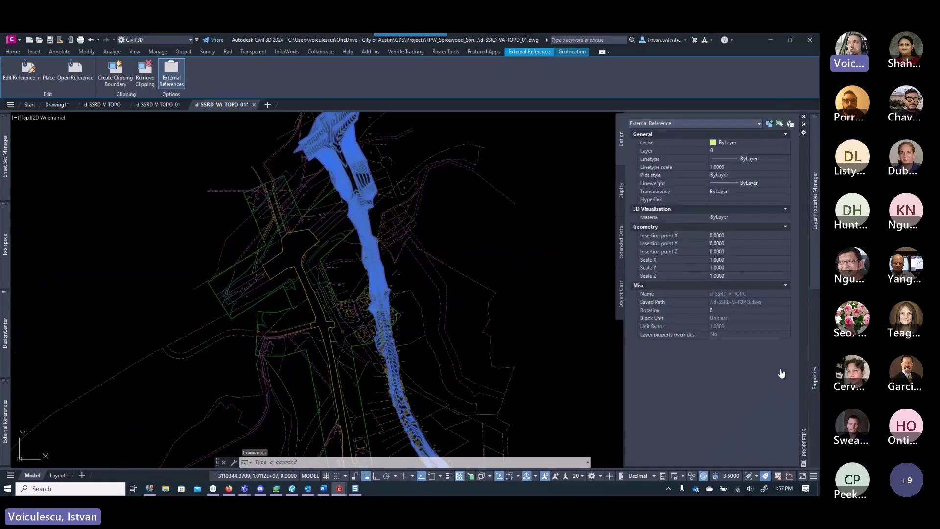
left_click(719, 235)
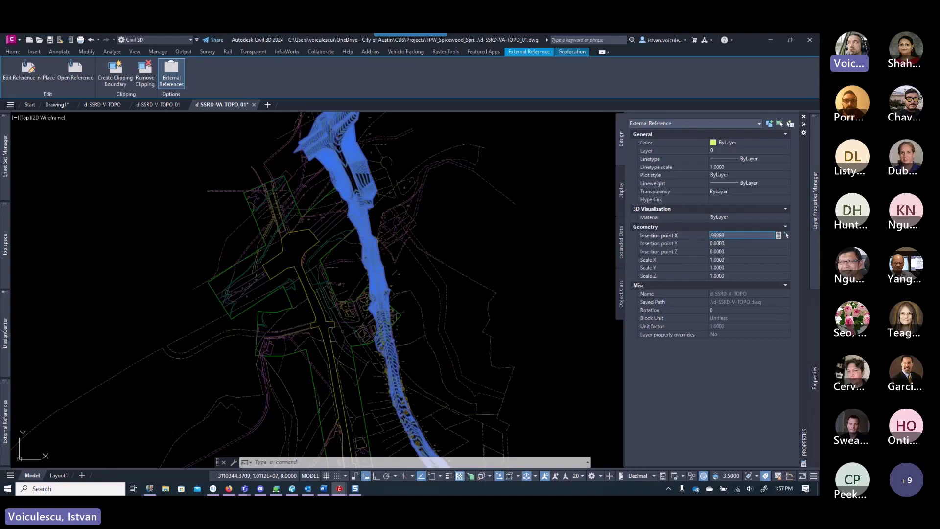
left_click(728, 243)
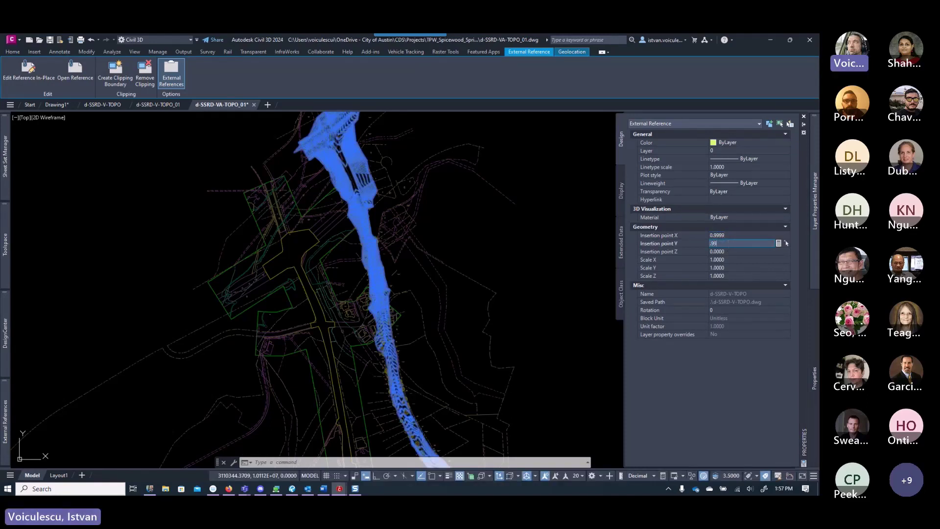
key("Tab")
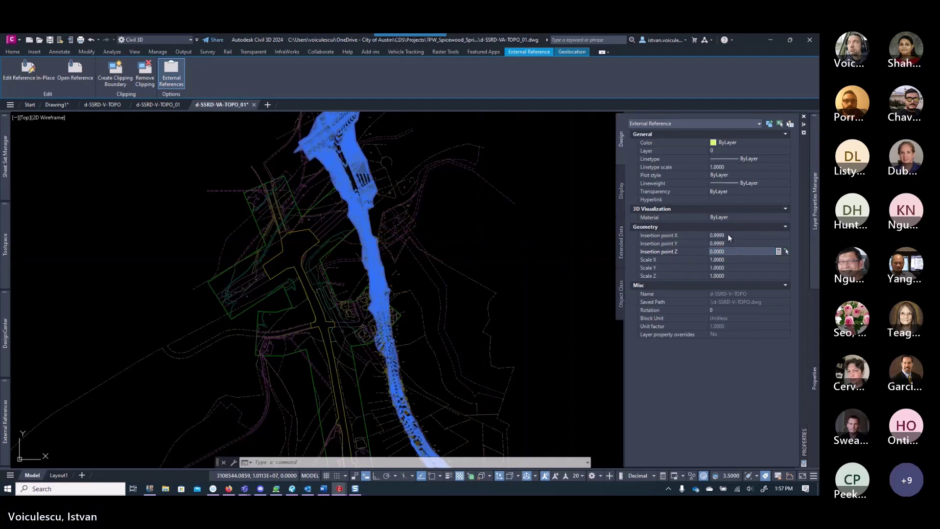
key("Escape")
key("Escape")
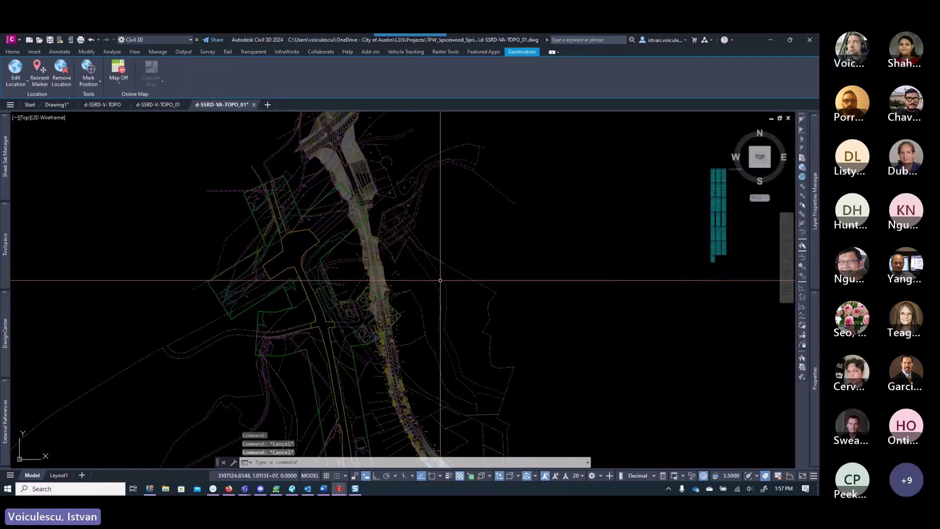
type("rea")
key("Return")
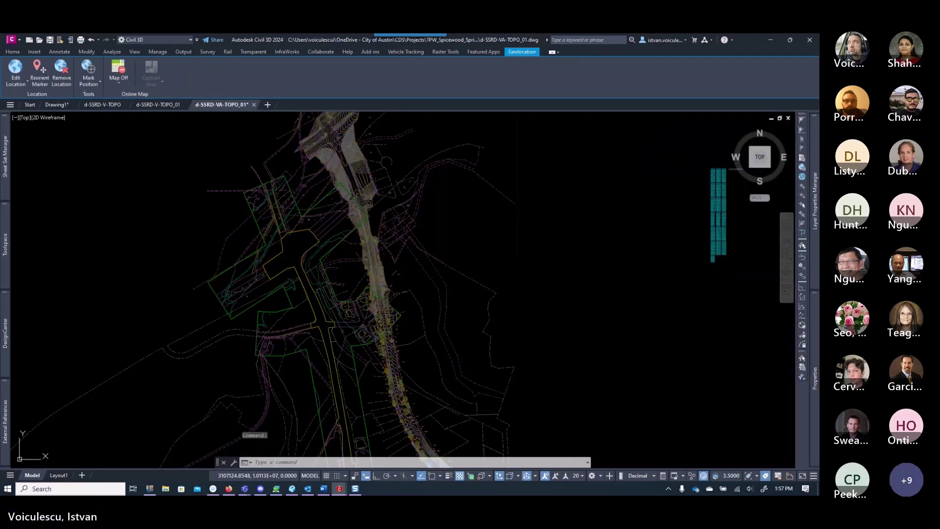
- Reselect the d-SSRD-V-TOPO xref to verify its Y insertion point of 0.9999
scroll(377, 272, "up", 5)
left_click(387, 252)
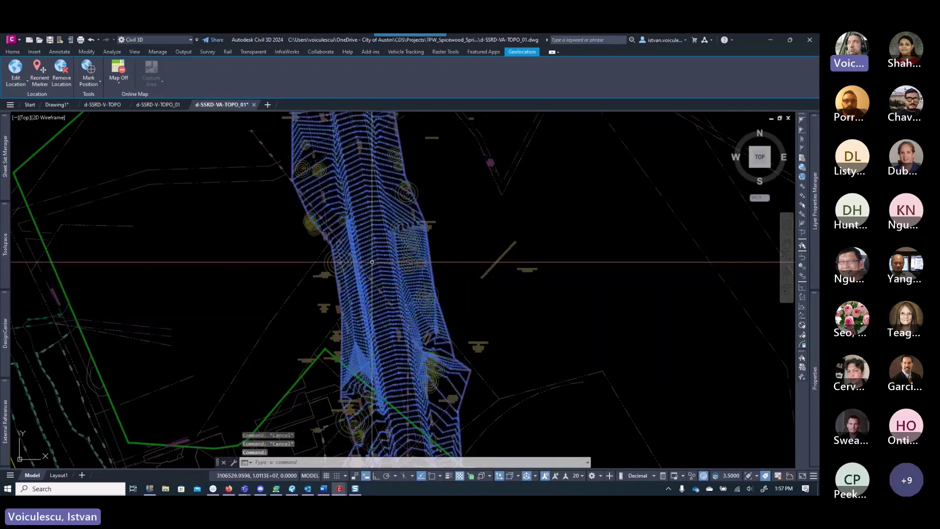
mouse_move(816, 326)
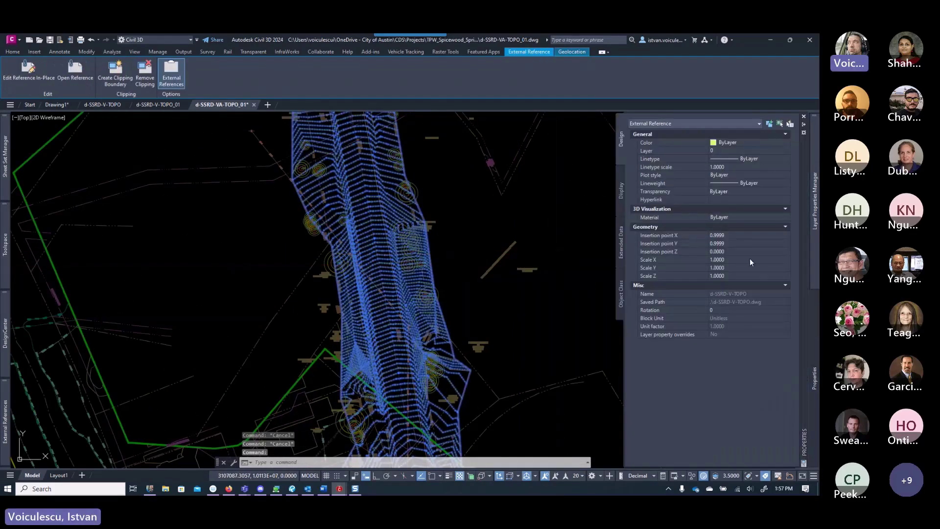
left_click(727, 243)
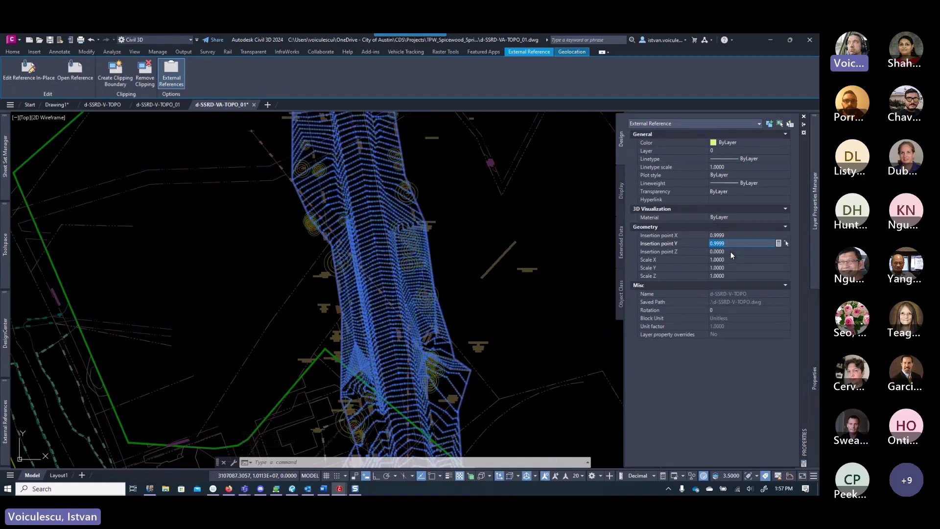
key("Escape")
key("Escape")
scroll(421, 264, "down", 2)
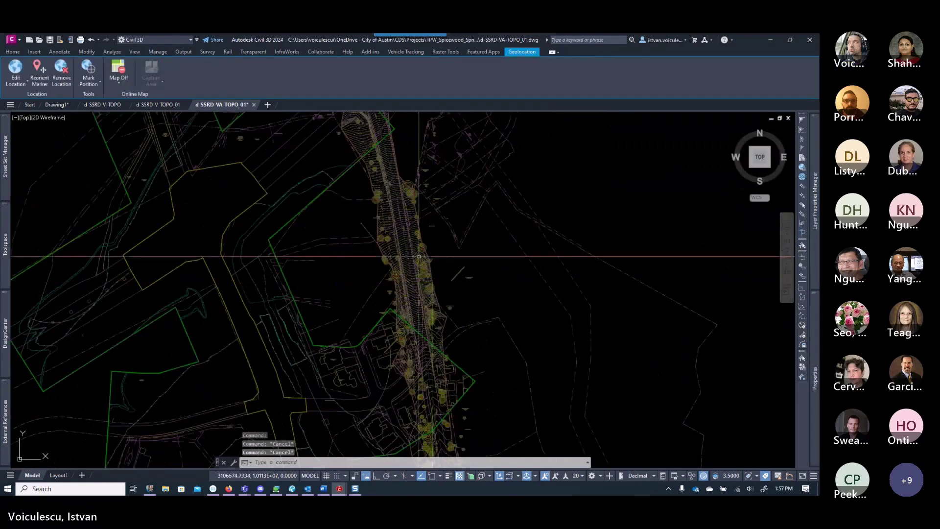
scroll(417, 250, "up", 2)
scroll(417, 250, "up", 2)
- Set the x-SSRD-V-SITE xref insertion point X and Y to 0.9999
left_click(451, 224)
key("Escape")
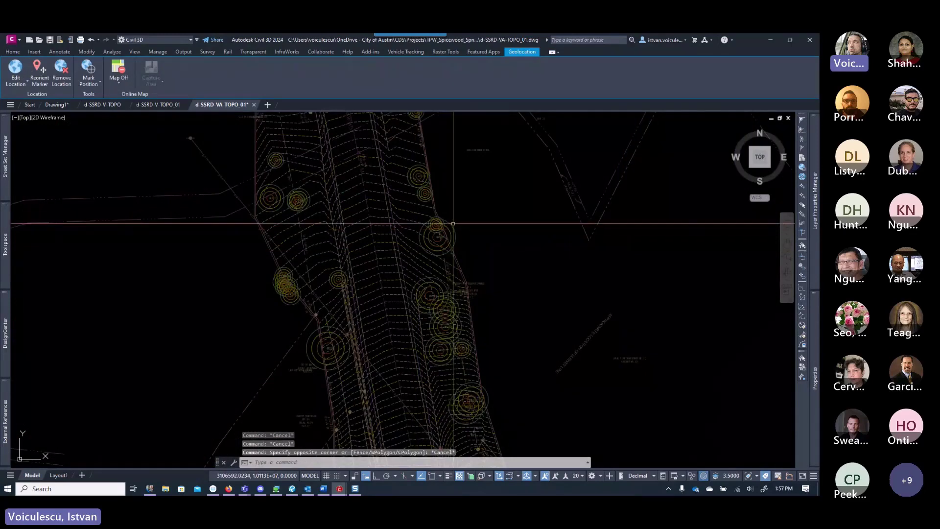
left_click(451, 224)
left_click(440, 226)
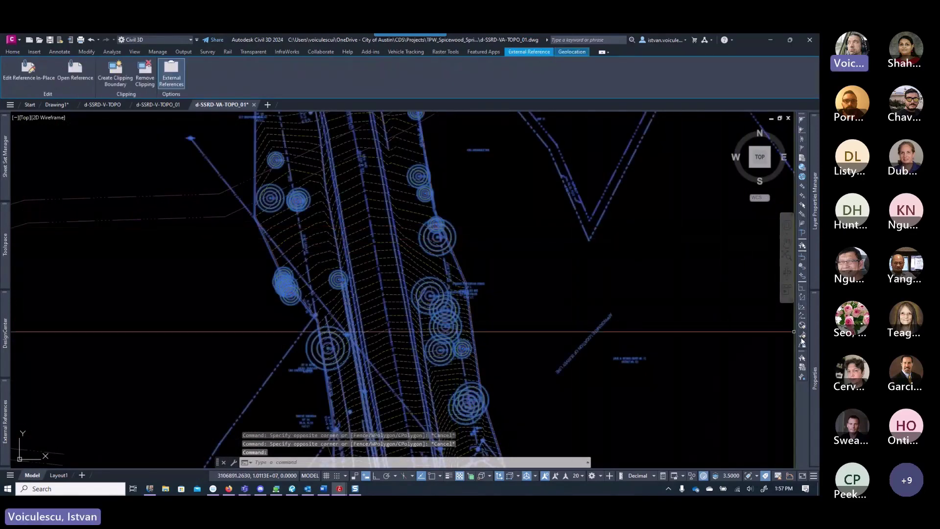
mouse_move(810, 351)
left_click(733, 235)
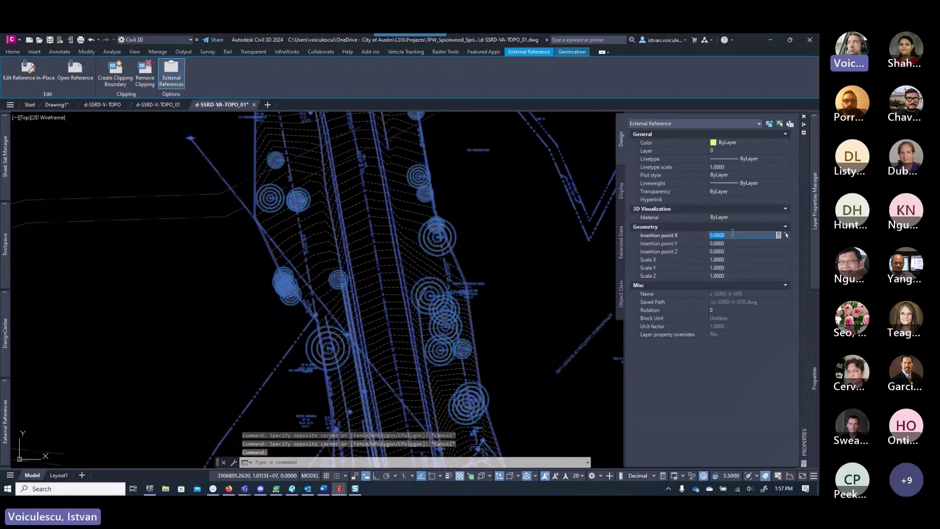
key("BackSpace")
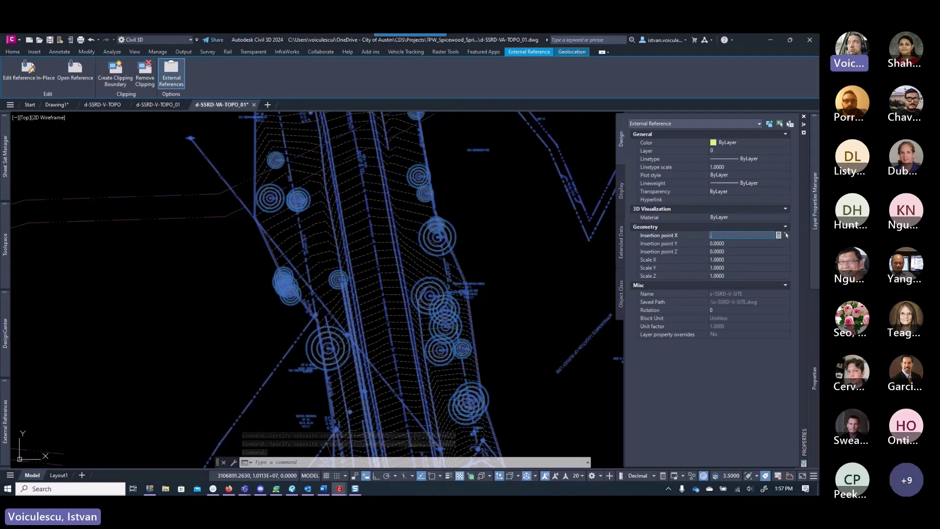
type("9998")
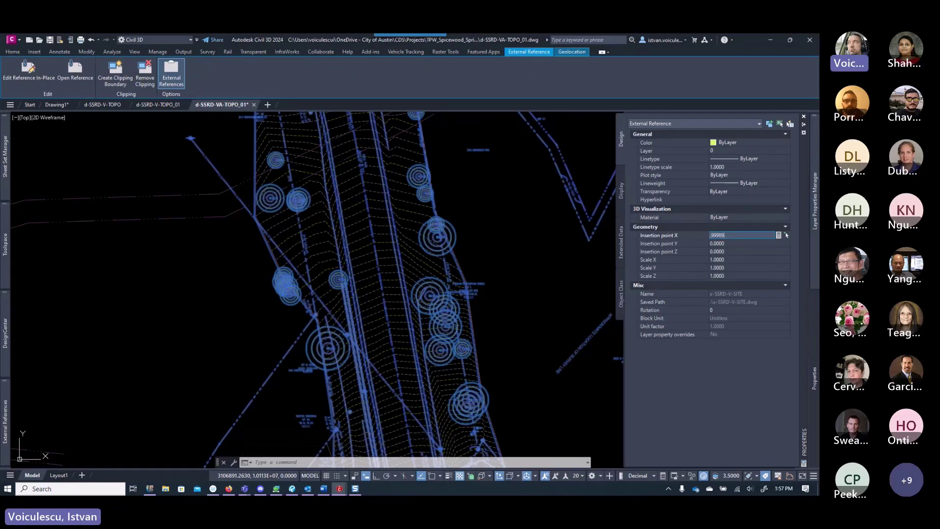
key("BackSpace")
key("Tab")
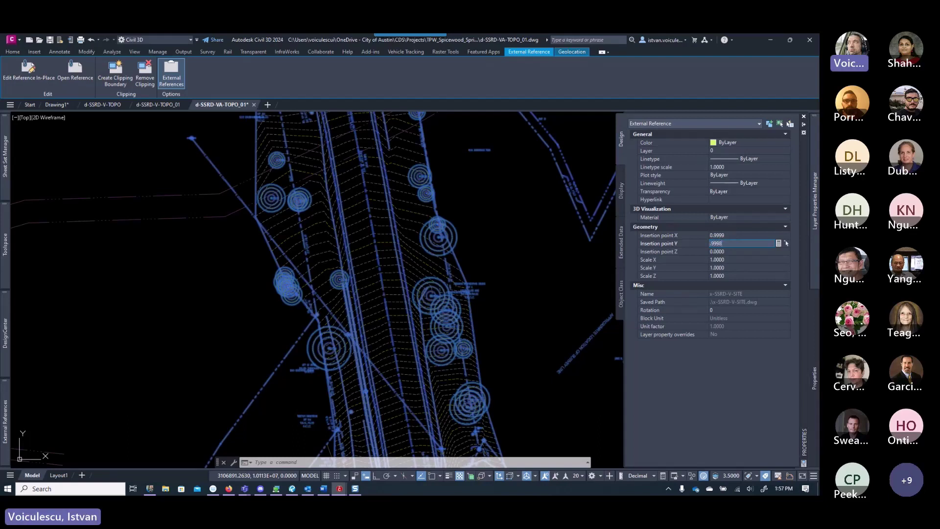
key("Tab")
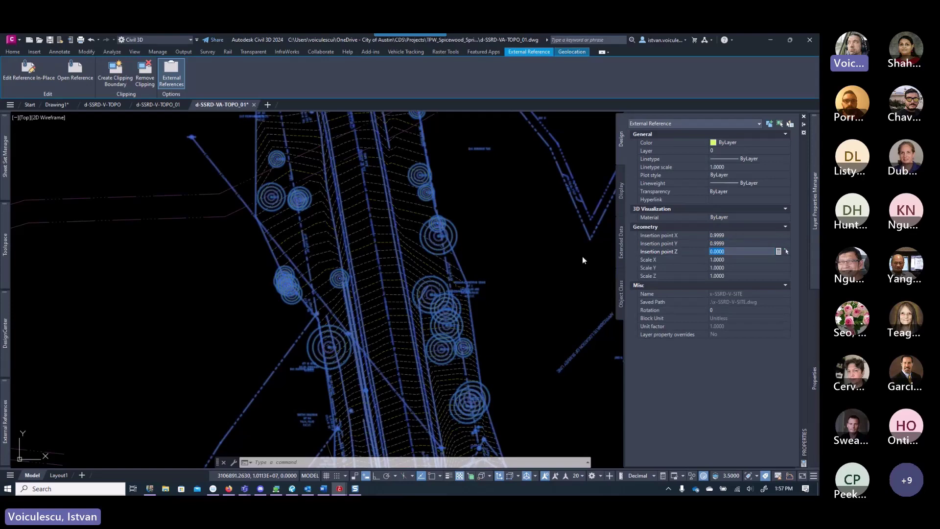
key("Escape")
key("Escape")
scroll(427, 268, "down", 5)
scroll(427, 267, "up", 3)
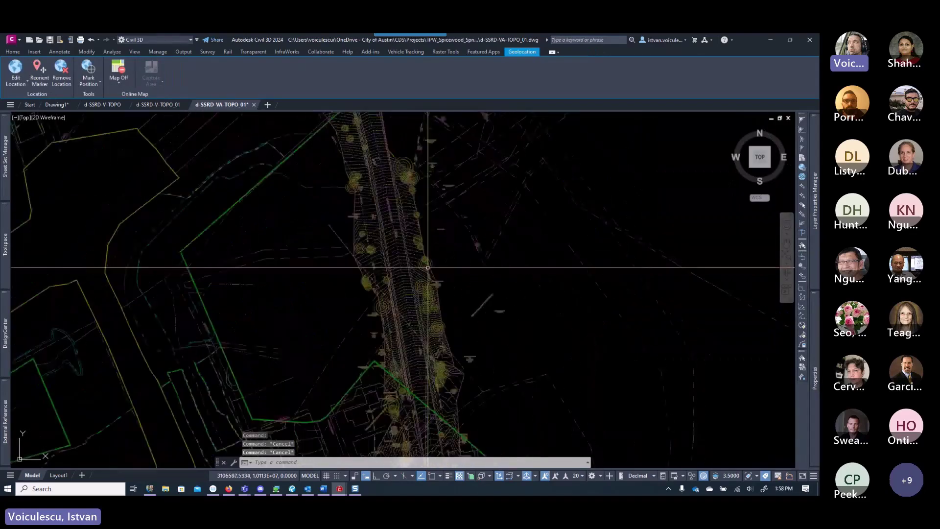
scroll(427, 267, "up", 2)
- Select both xrefs and set their insertion point X and Y to 0
left_click(447, 248)
left_click(426, 269)
scroll(427, 270, "up", 3)
mouse_move(817, 363)
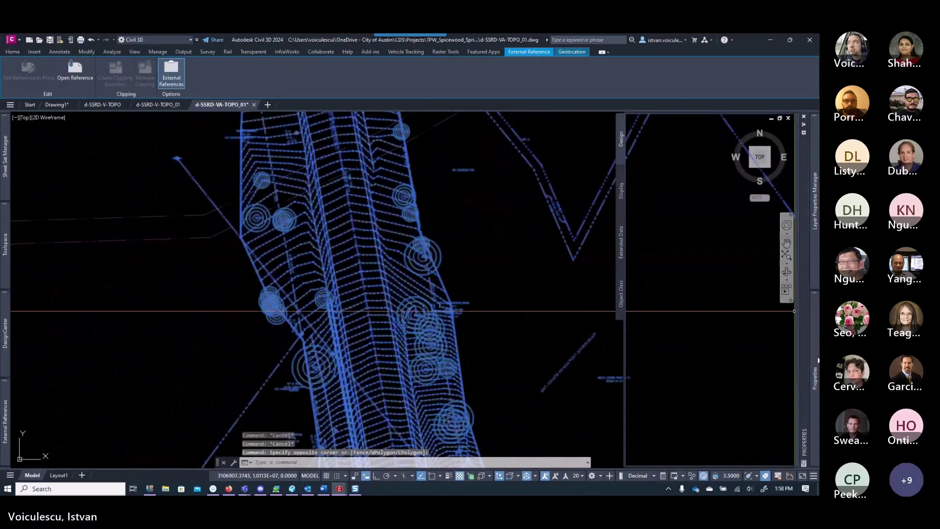
left_click(733, 235)
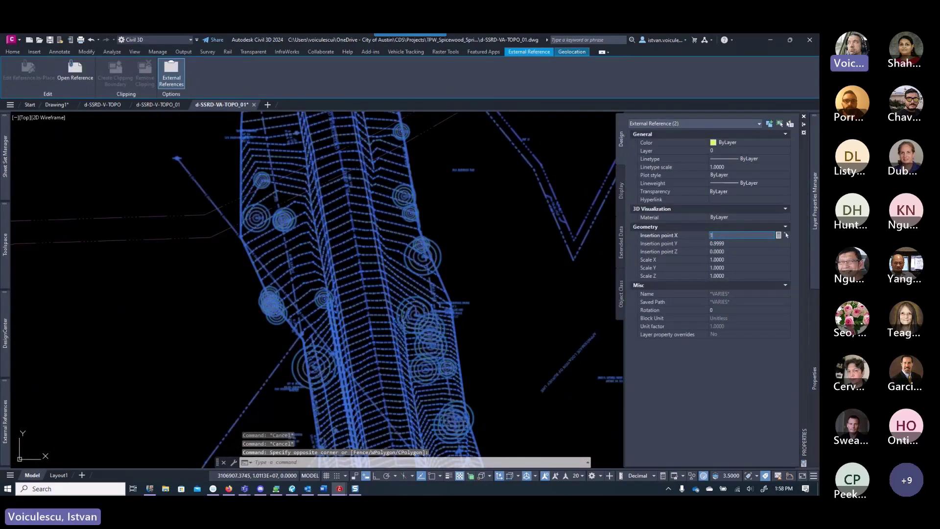
type("1")
key("Return")
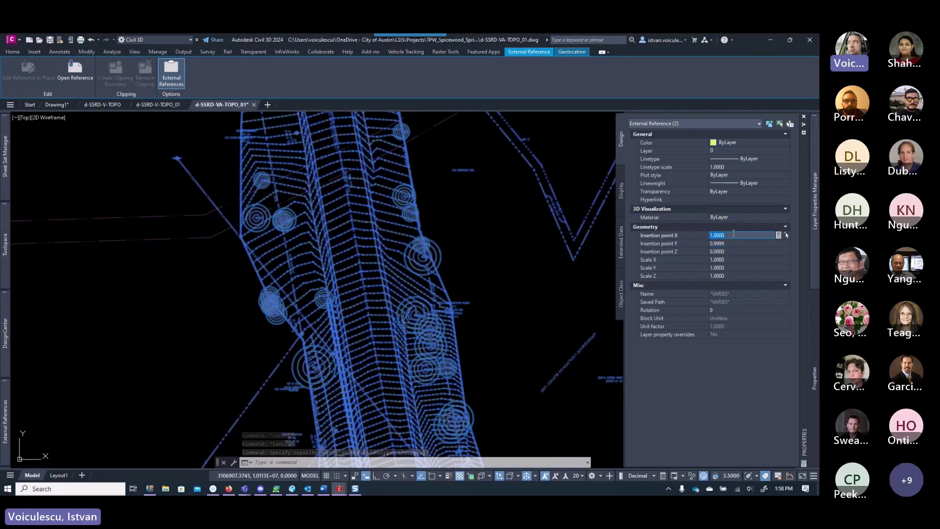
type("0")
key("Return")
type("0")
key("Return")
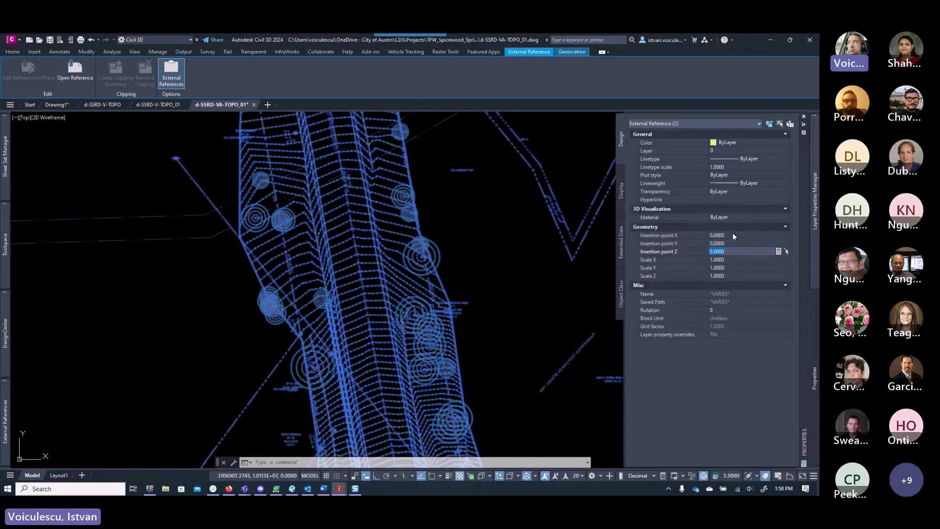
- Set the insertion point Z to 0 and Scale X and Y to 0.9999
type("0")
key("Return")
left_click(730, 260)
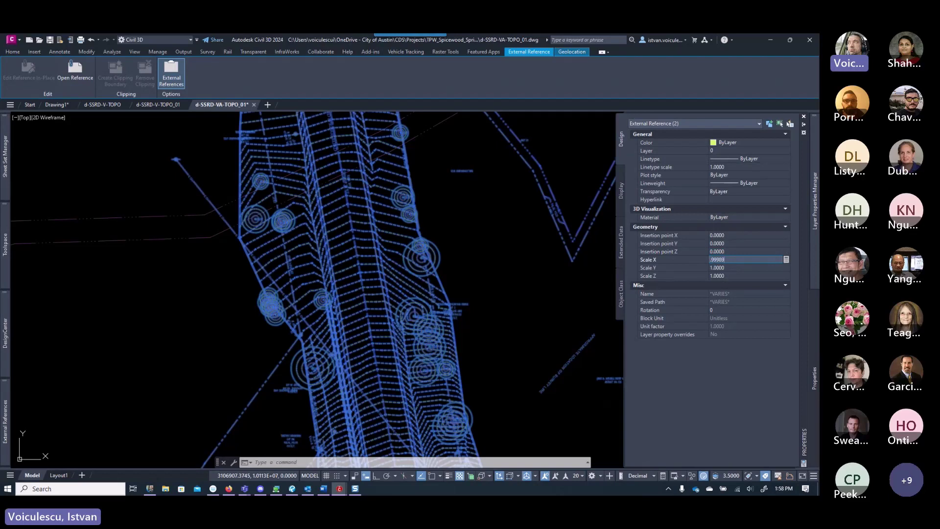
key("Return")
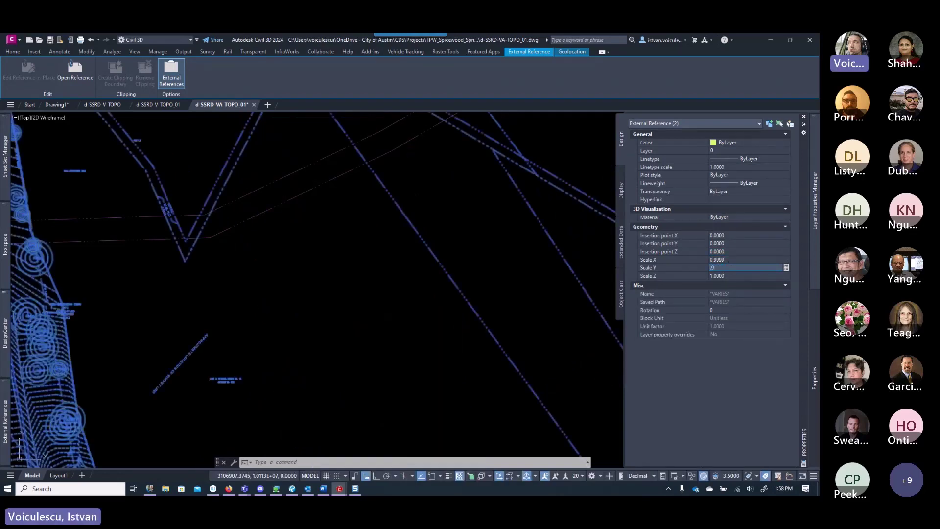
key("Return")
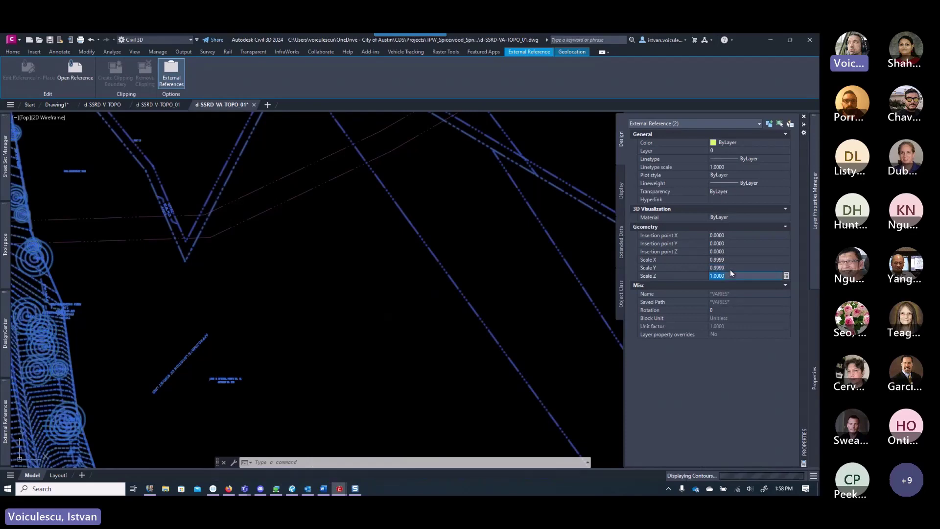
scroll(374, 256, "down", 5)
key("ctrl+1")
scroll(331, 260, "up", 6)
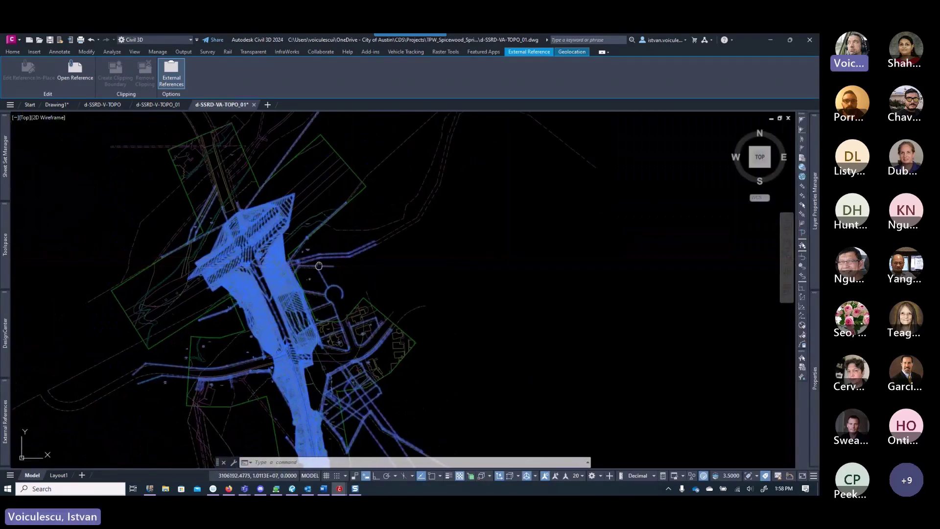
scroll(385, 293, "up", 4)
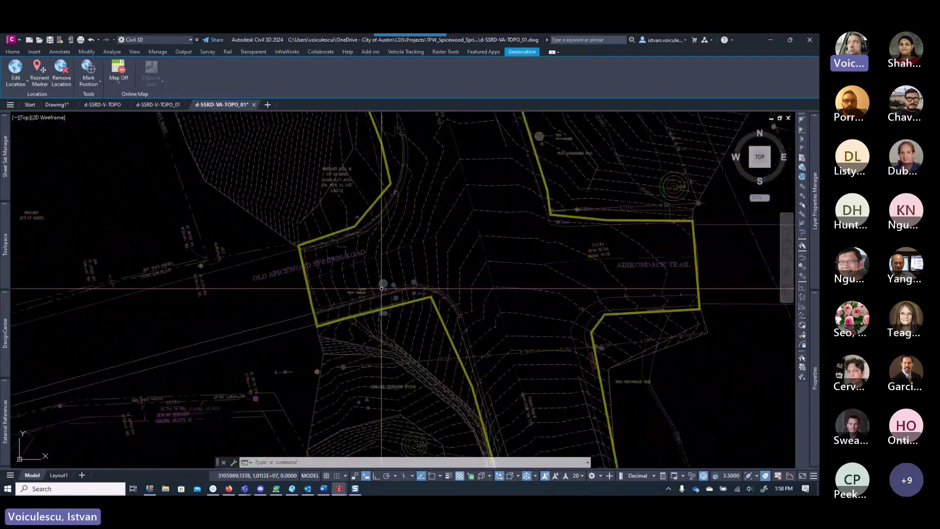
scroll(371, 293, "down", 6)
scroll(372, 294, "down", 6)
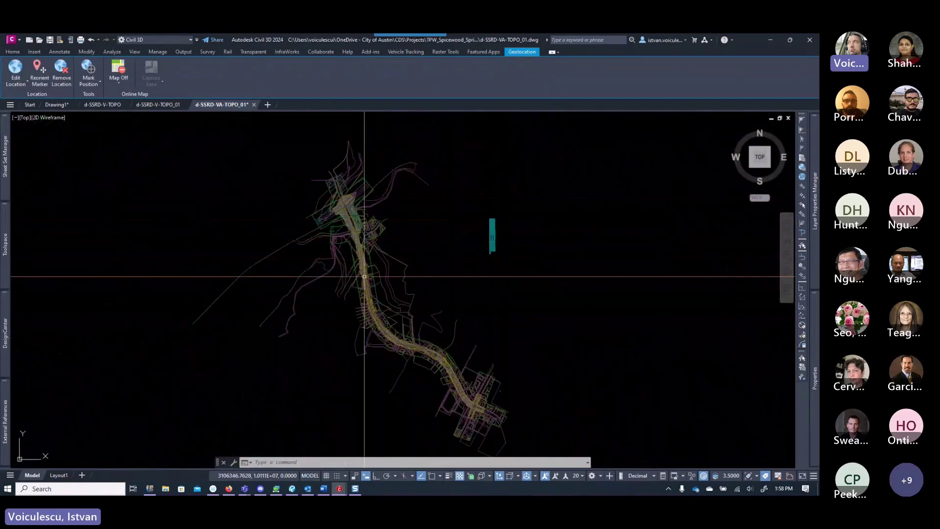
scroll(331, 237, "up", 4)
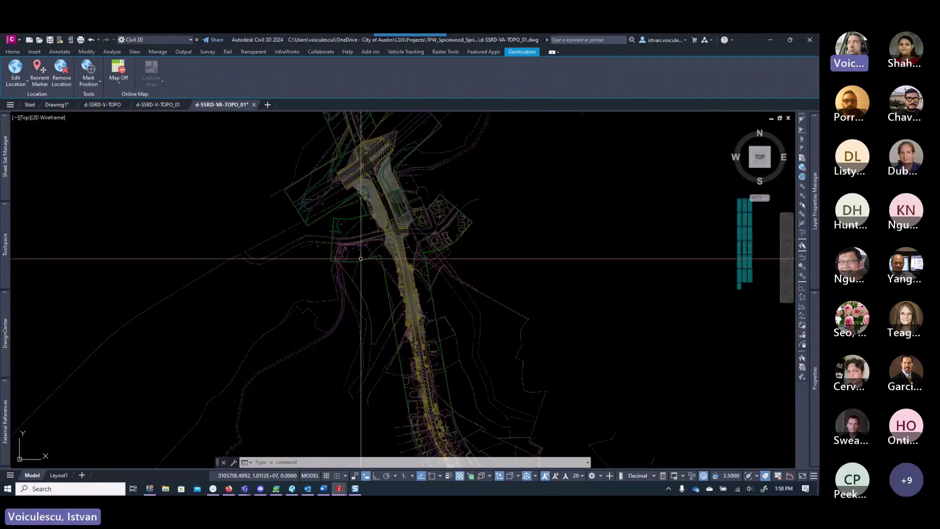
scroll(368, 257, "up", 3)
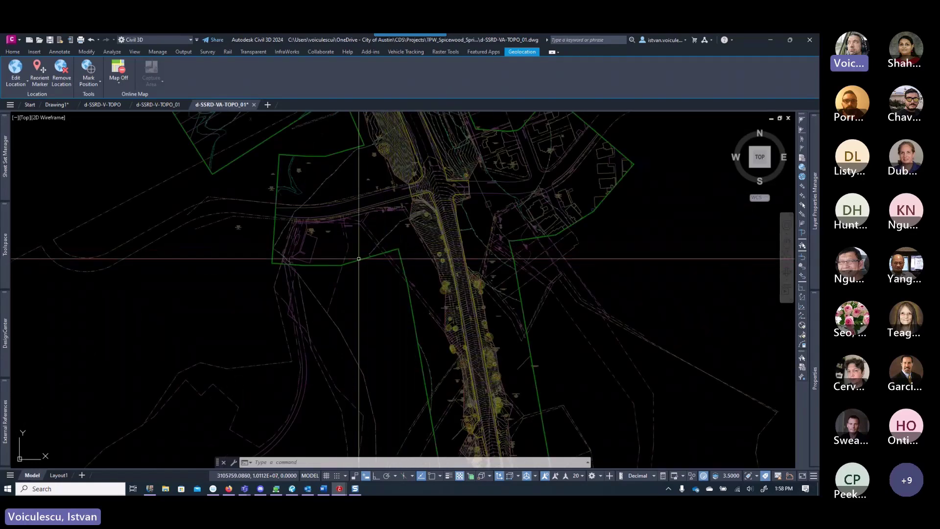
middle_click_drag(268, 155, 268, 225)
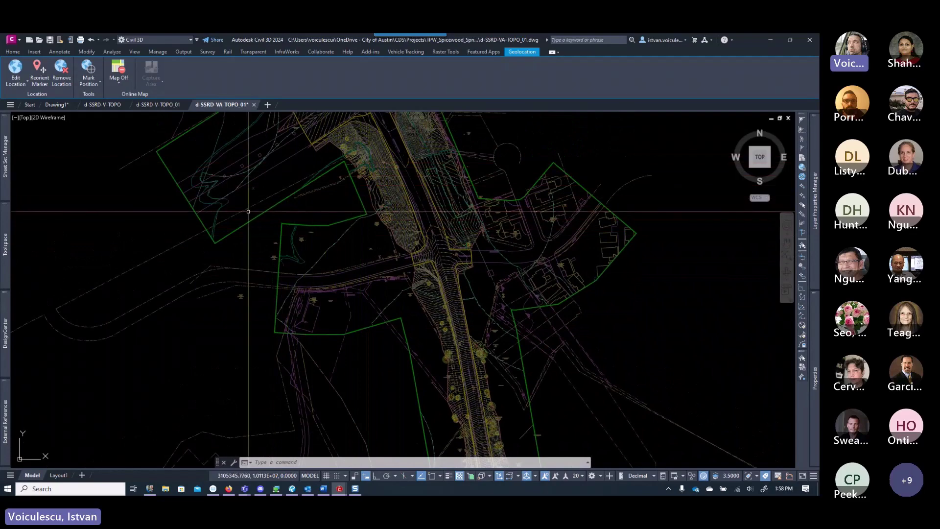
scroll(251, 230, "down", 5)
mouse_move(518, 248)
middle_mouse_down()
mouse_move(401, 210)
mouse_move(354, 144)
middle_mouse_up()
scroll(341, 255, "up", 3)
middle_click_drag(325, 201, 336, 271)
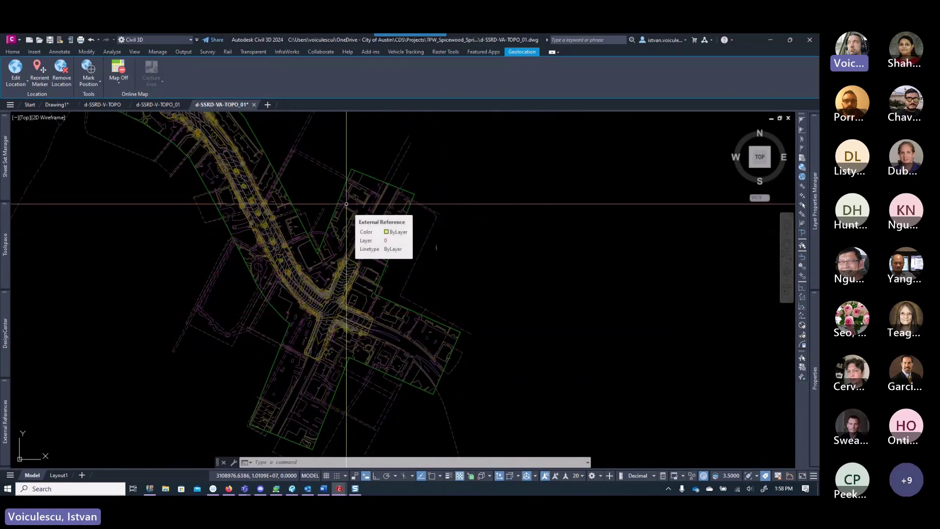
scroll(362, 177, "up", 3)
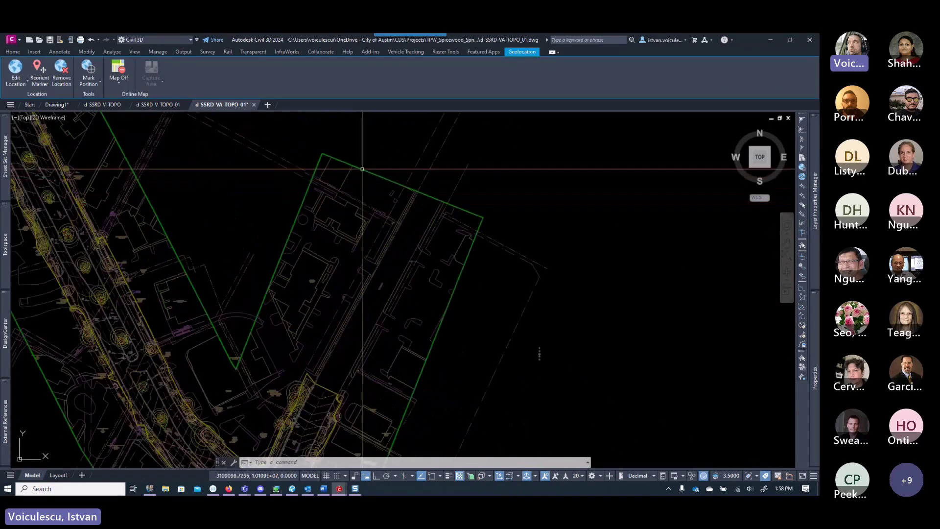
left_click(361, 169)
- Open the x-SSRD-VA-SITE xref and copy the green boundary polyline with base point 0,0
right_click(361, 168)
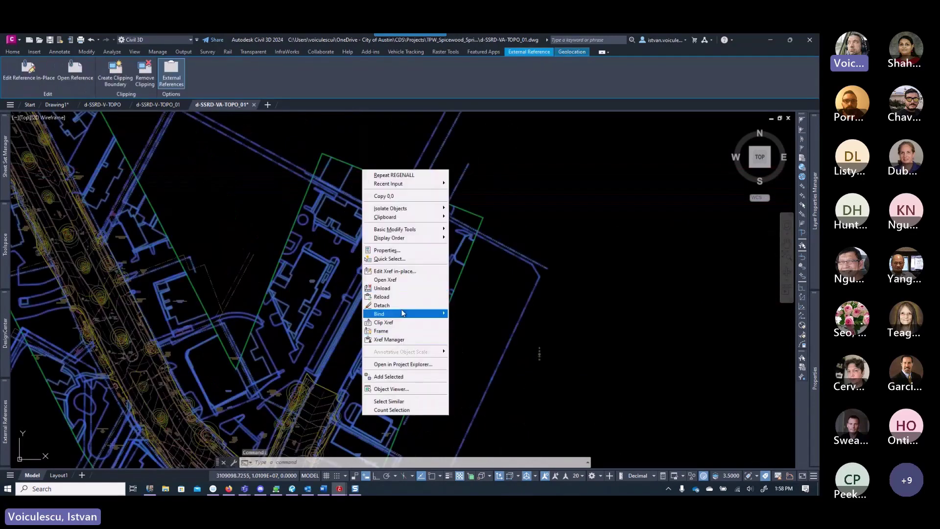
left_click(385, 280)
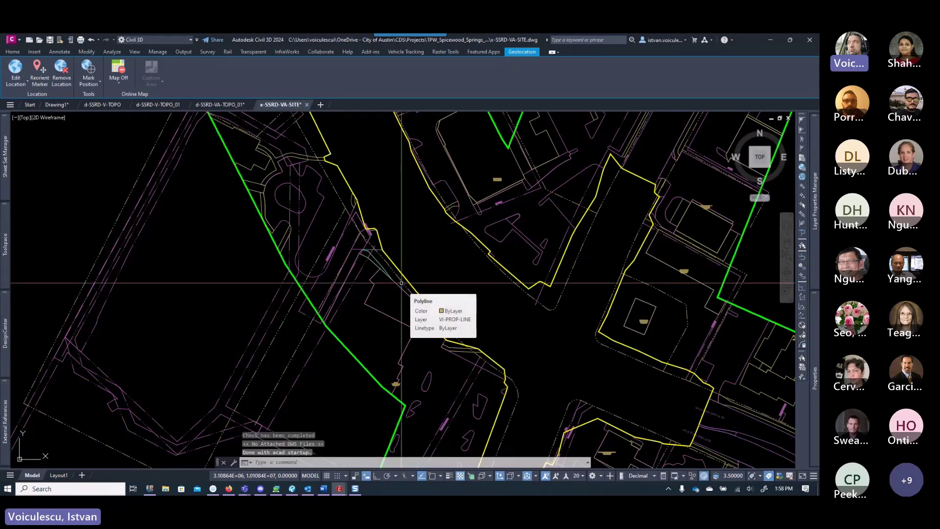
key("Escape")
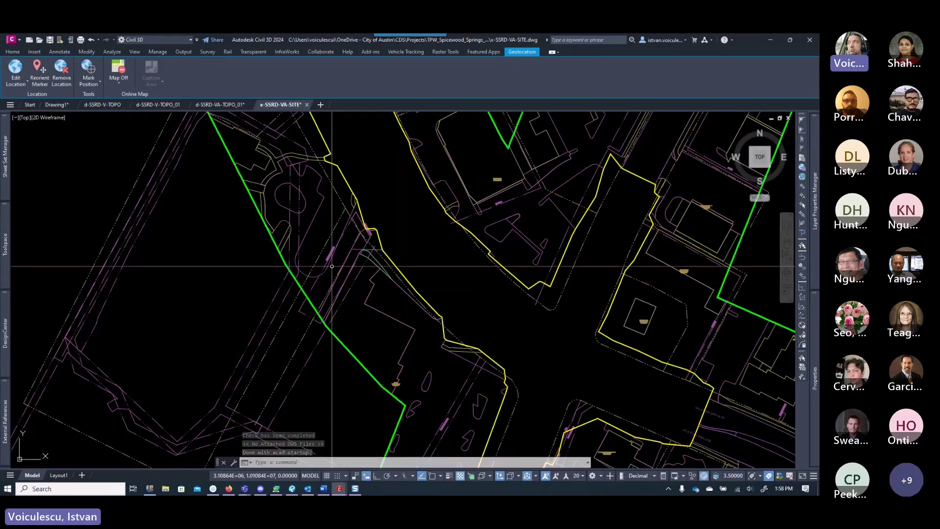
left_click(255, 203)
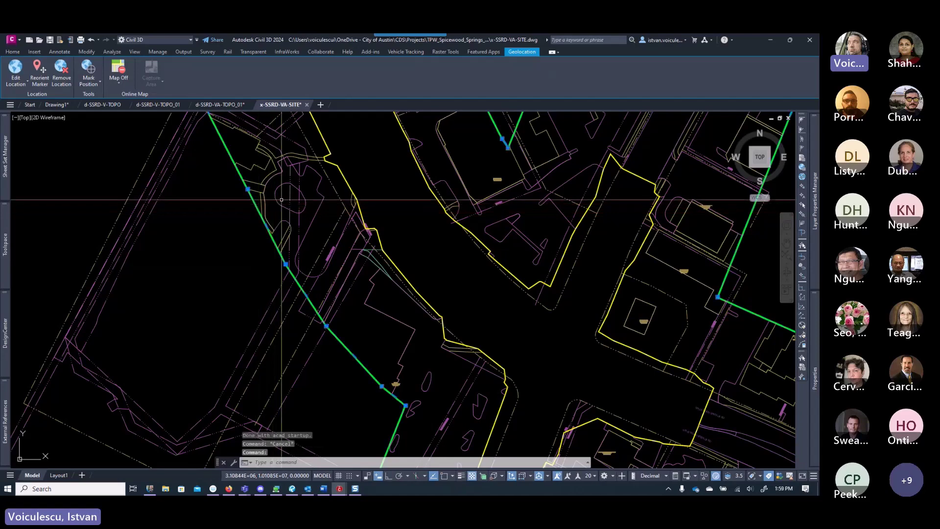
right_click(274, 200)
left_click(321, 265)
- Paste the boundary into d-SSRD-VA-TOPO_01 at original coordinates 0,0
left_click(222, 108)
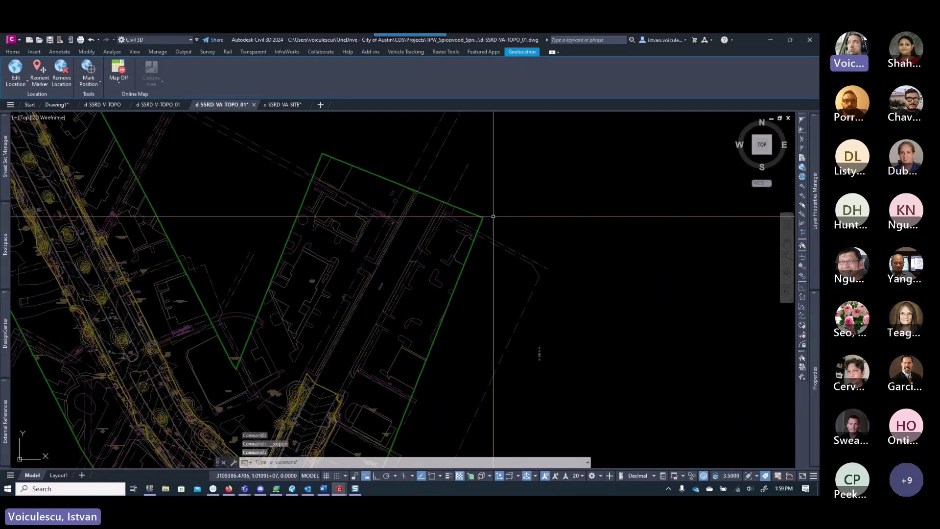
right_click(535, 193)
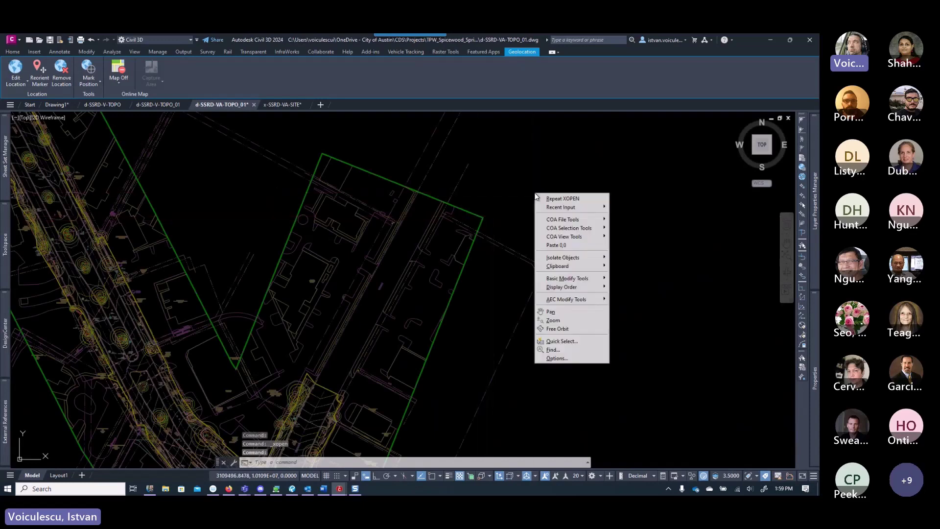
left_click(567, 245)
scroll(567, 246, "down", 5)
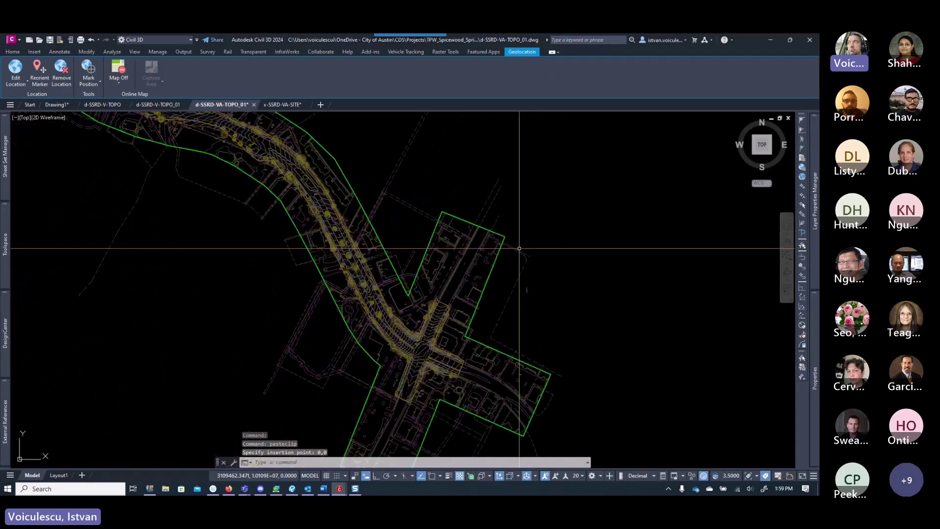
- Unload the d-SSRD-V-TOPO, x-SSRD-V-SITE and x-SSRD-VA-SITE references
mouse_move(5, 421)
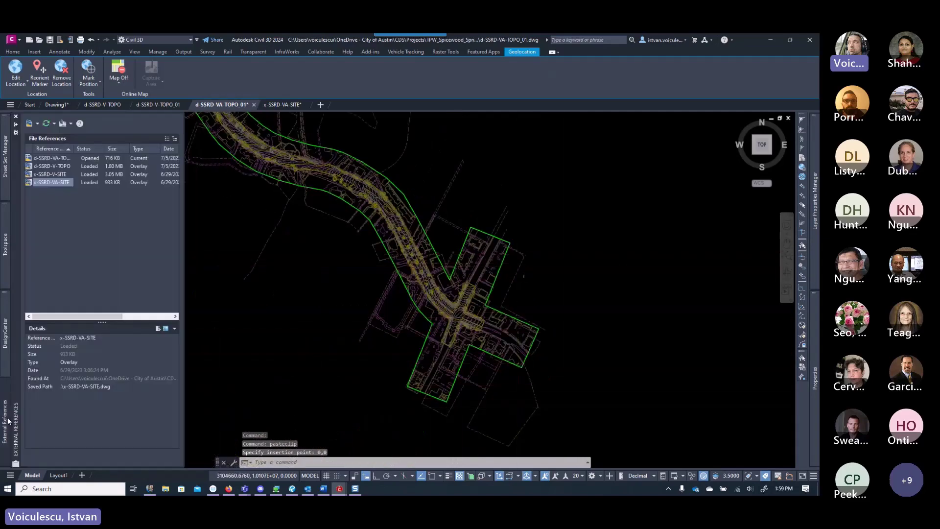
left_click(60, 182)
left_click(54, 166)
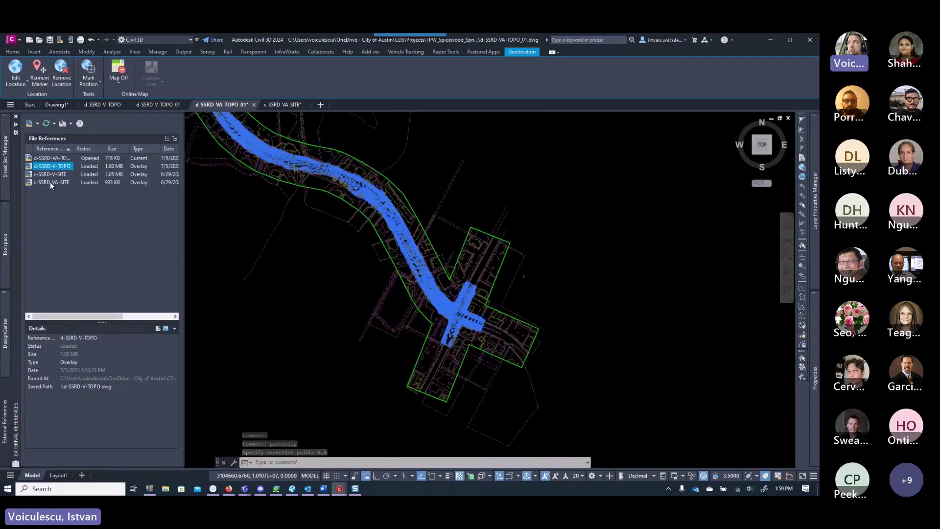
left_click(51, 183, "shift")
right_click(51, 182)
left_click(73, 219)
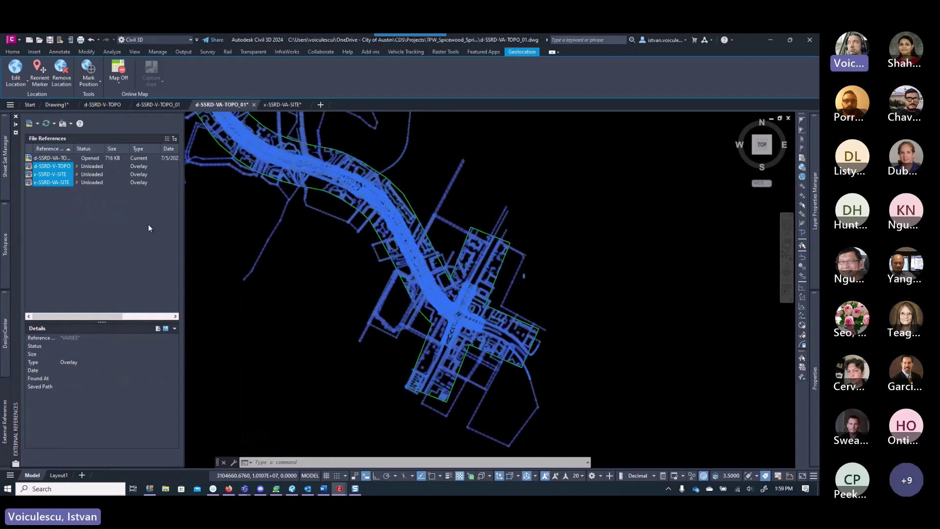
- Save d-SSRD-VA-TOPO_01 with only the green boundary polyline visible
scroll(379, 274, "down", 2)
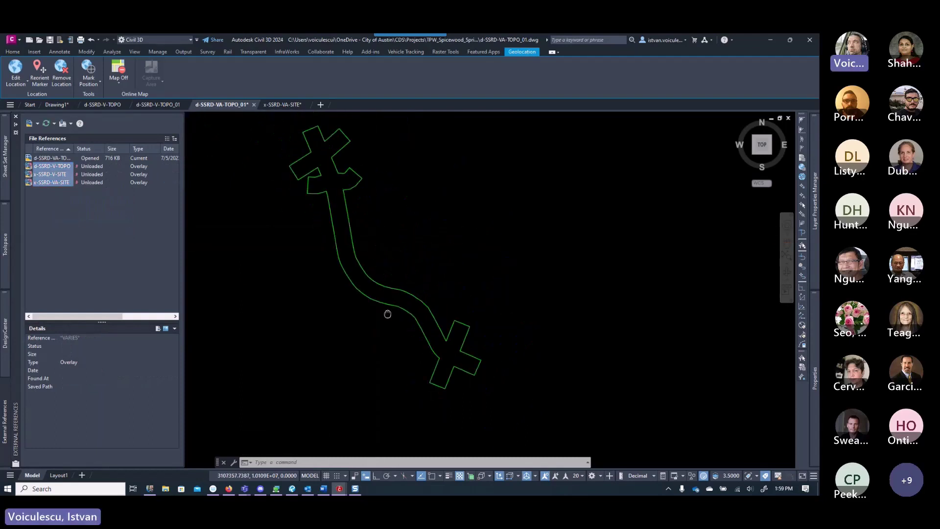
scroll(342, 227, "up", 5)
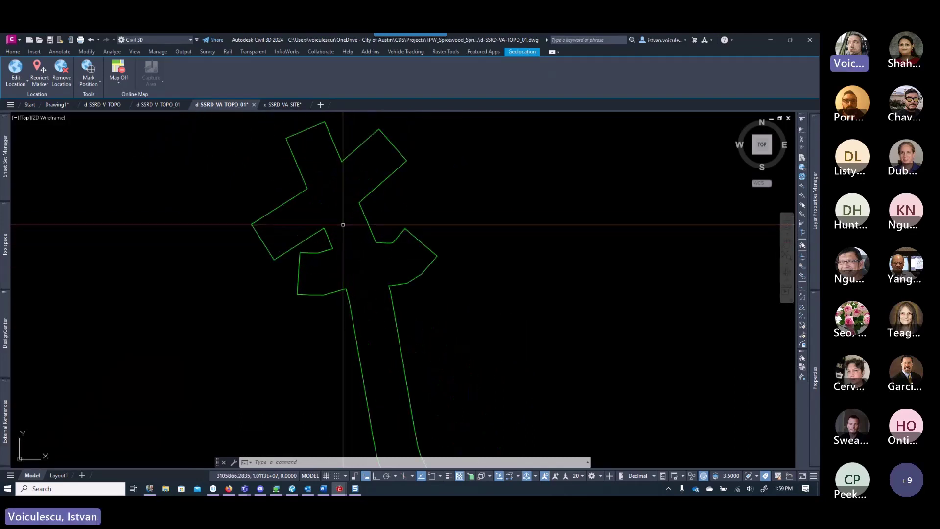
middle_click_drag(352, 251, 332, 231)
scroll(332, 230, "down", 5)
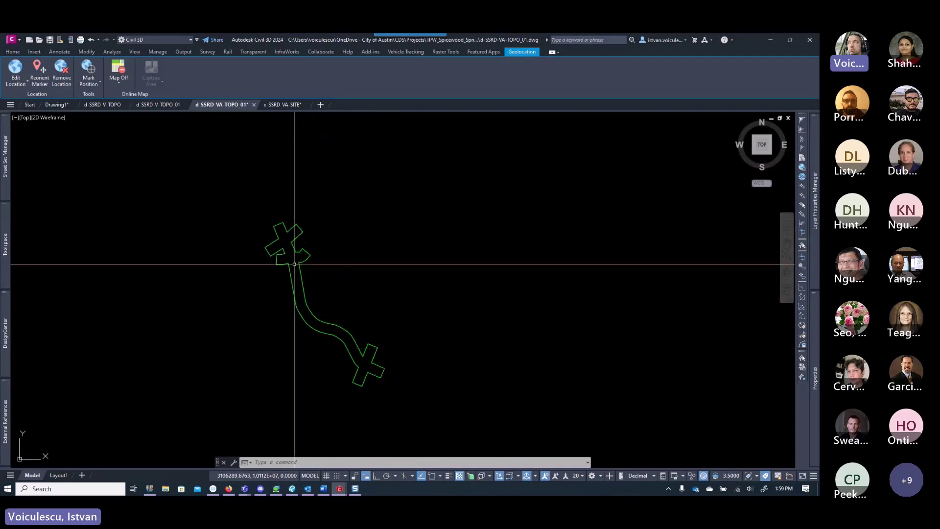
left_click(49, 41)
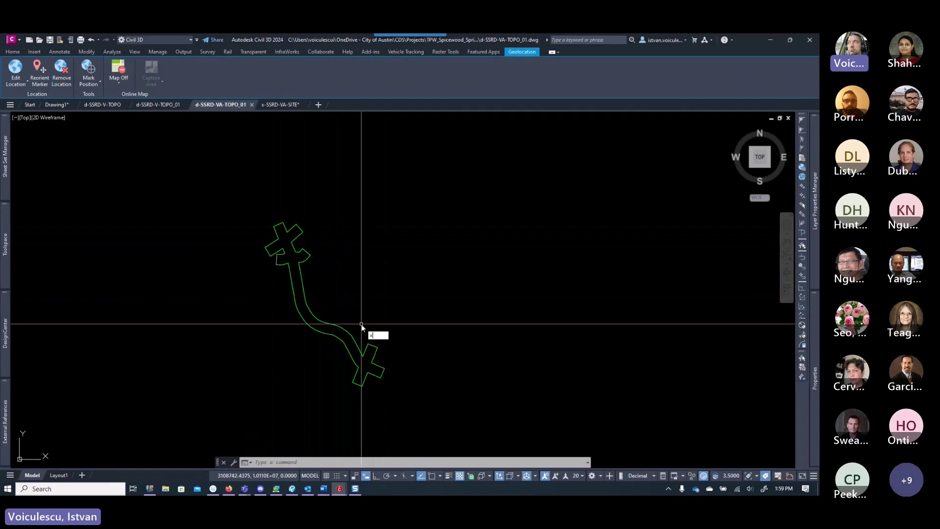
- Start attaching a DWG and browse to OneDrive - City of Austin > ATXCAD > Datasets > Grids
key("Return")
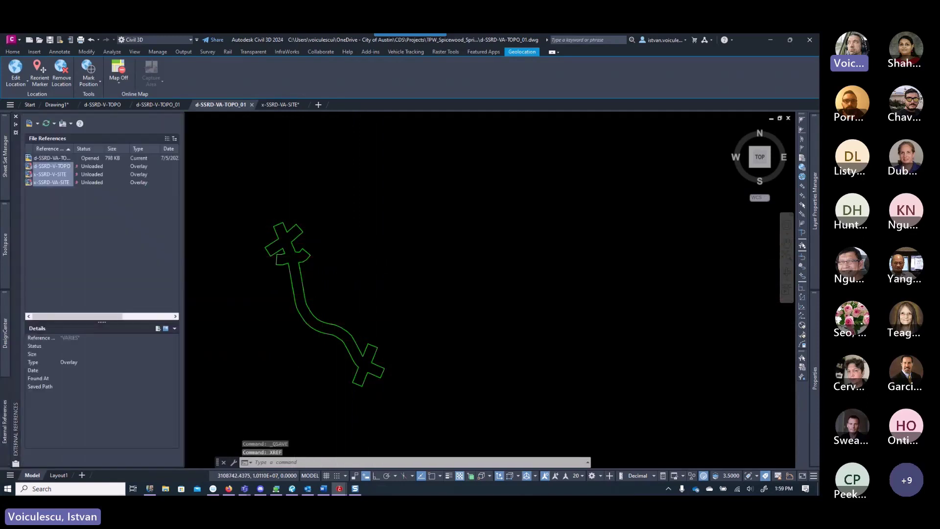
left_click(38, 123)
left_click(41, 138)
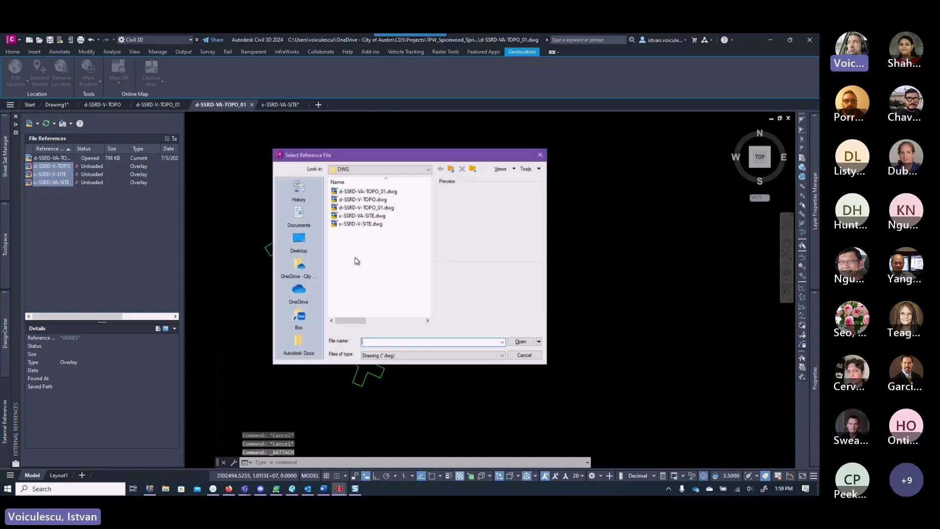
left_click(392, 169)
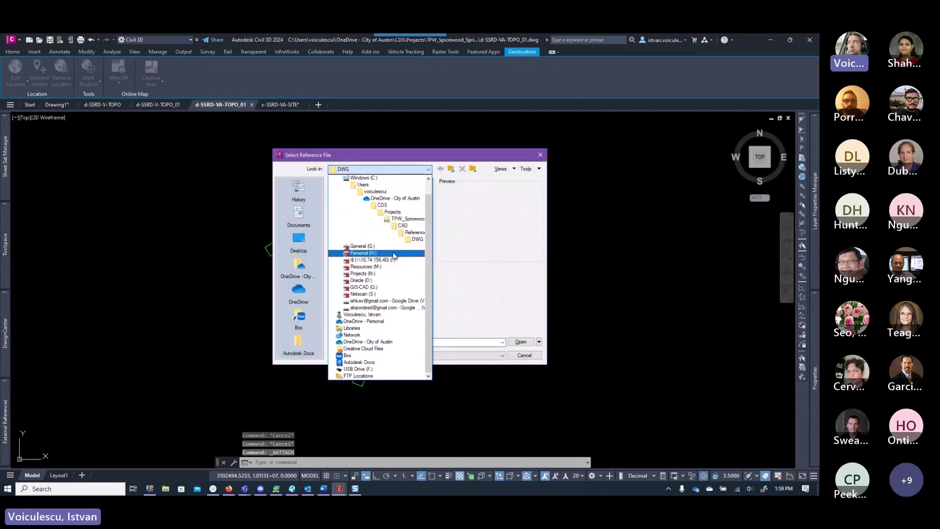
left_click(375, 341)
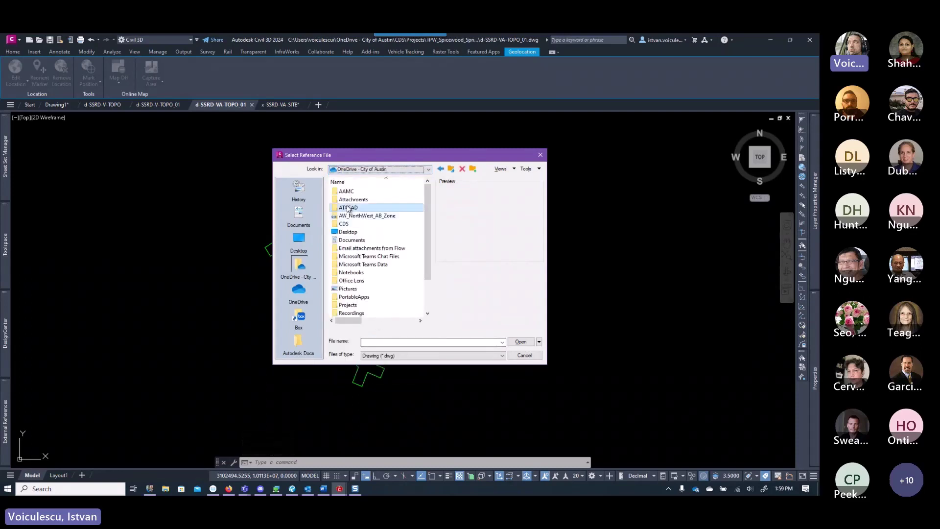
double_click(350, 212)
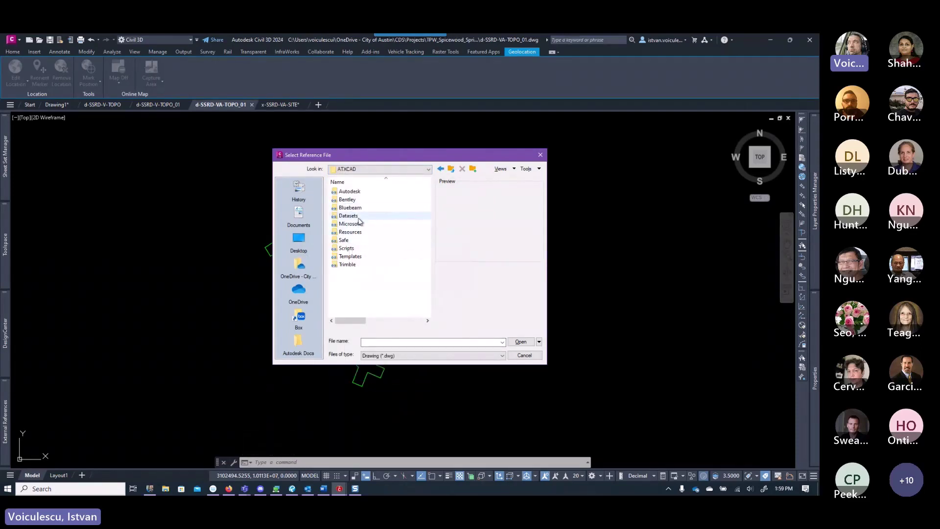
double_click(352, 216)
double_click(345, 224)
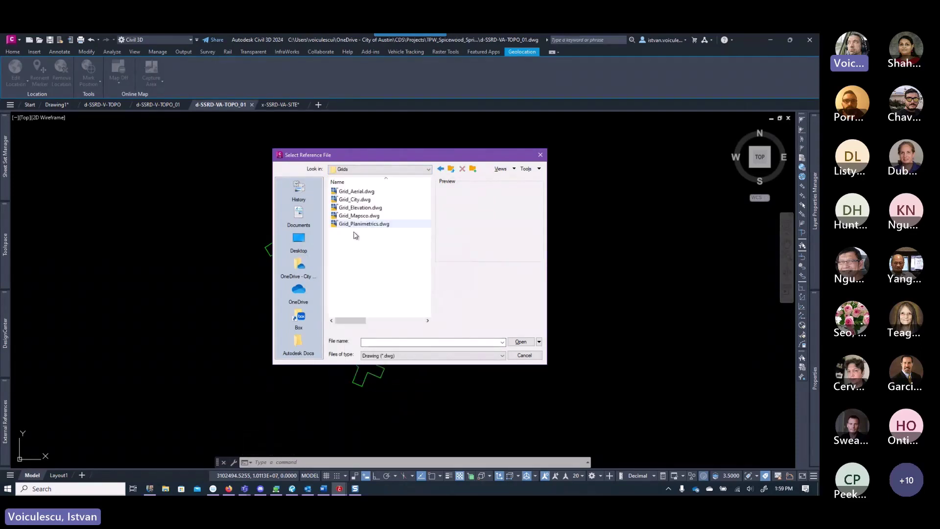
- Attach Grid_Elevation.dwg as an overlay, pan over the tile grid, and open File Explorer
left_click(360, 208)
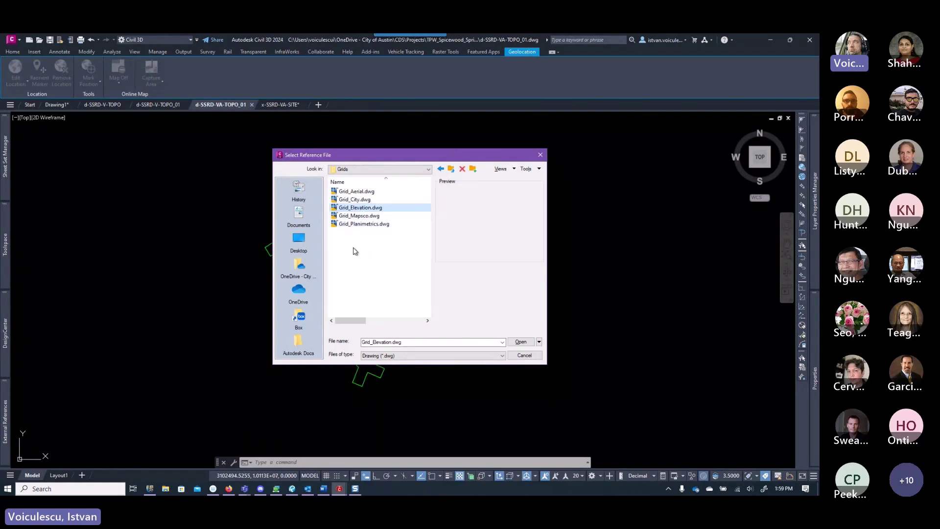
left_click(522, 343)
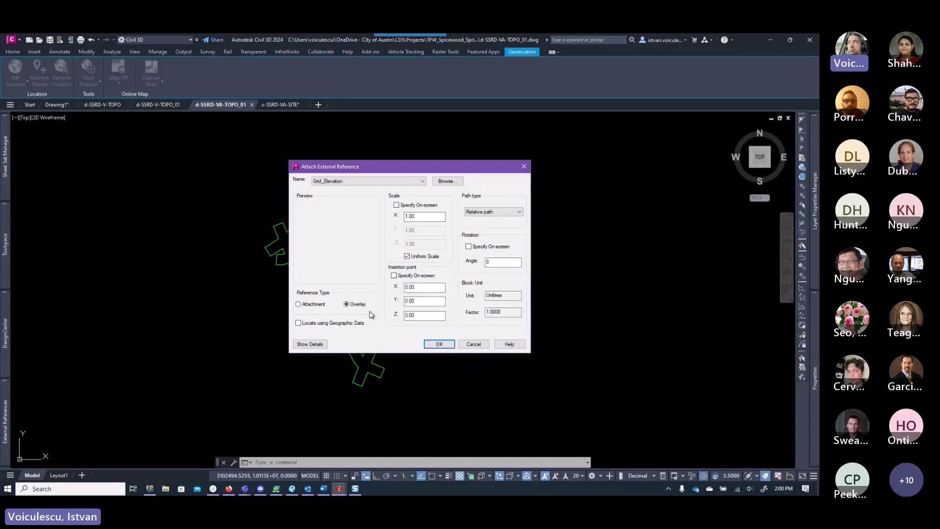
left_click(439, 344)
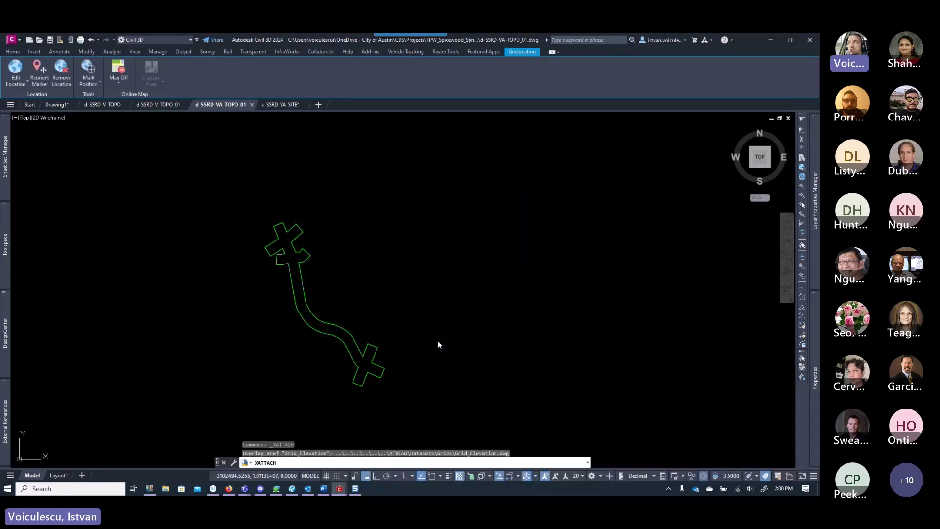
middle_click_drag(341, 297, 345, 270)
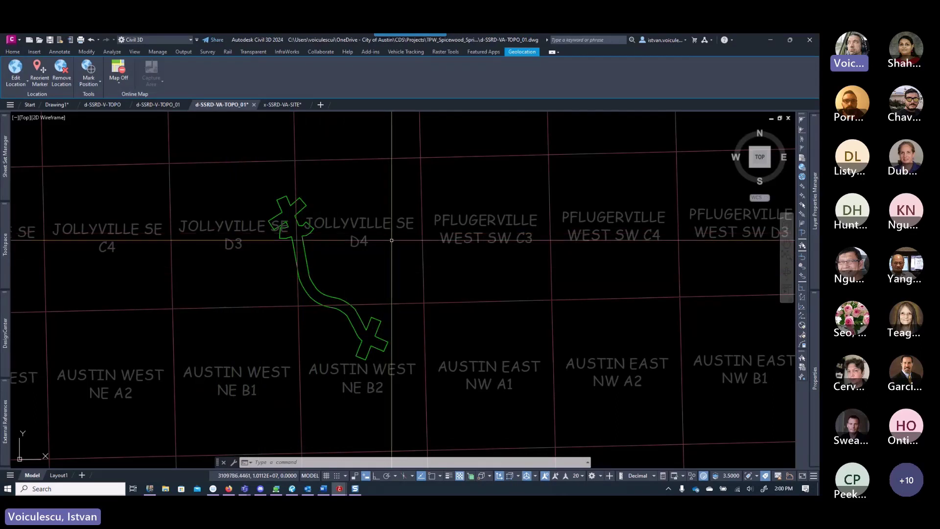
middle_click_drag(371, 320, 359, 291)
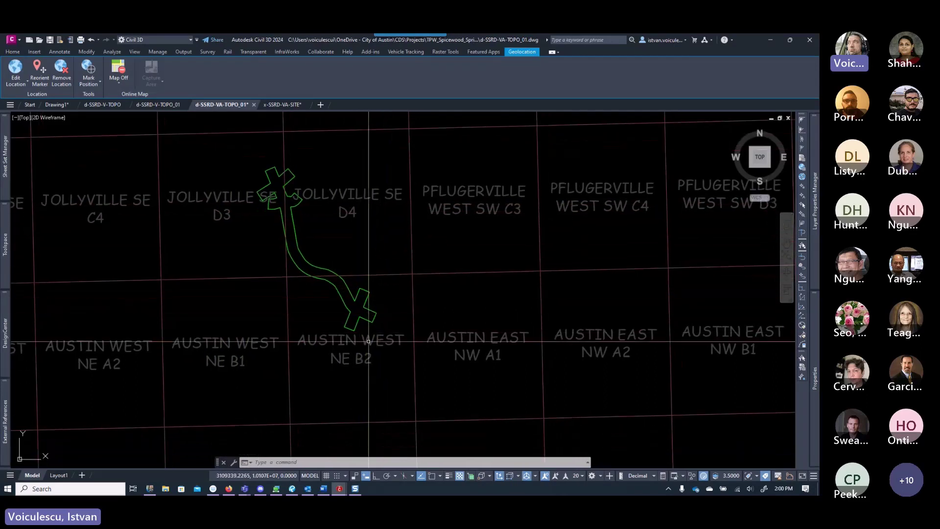
left_click(165, 488)
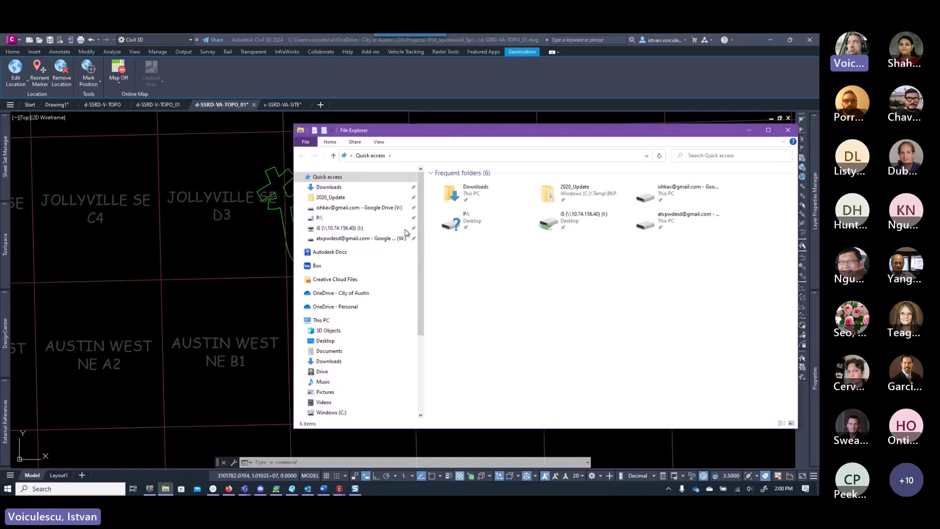
- Browse to OneDrive - City of Austin > ATXCAD > Datasets > Elevation > 2021 > Point > XYZ > 10
left_click(343, 293)
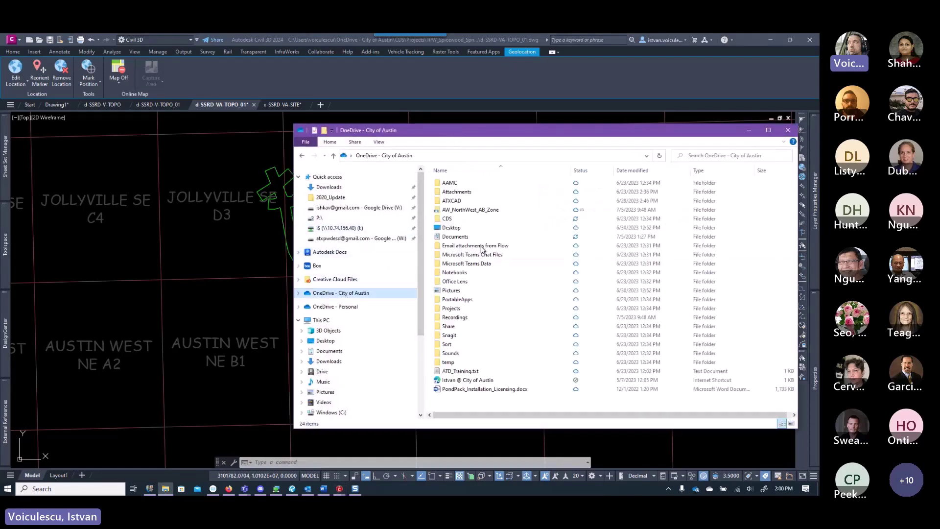
double_click(465, 201)
double_click(466, 210)
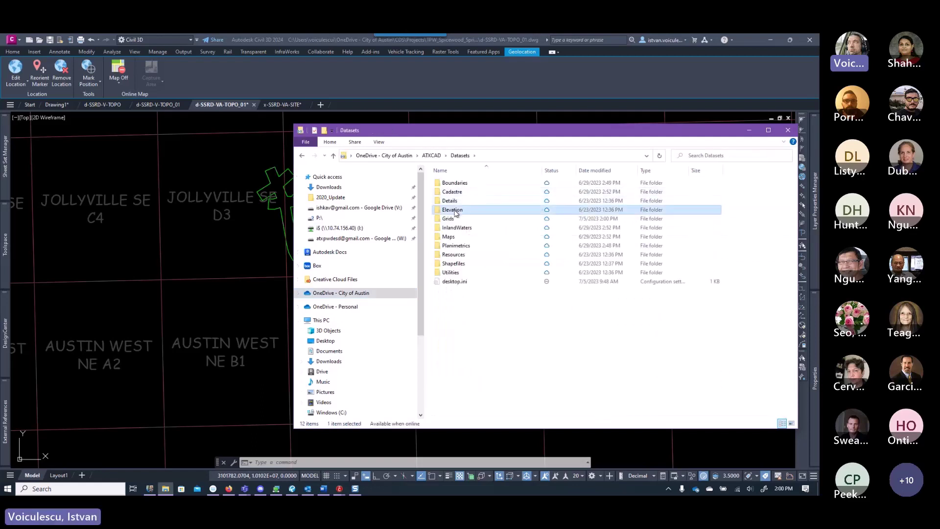
double_click(455, 211)
double_click(449, 185)
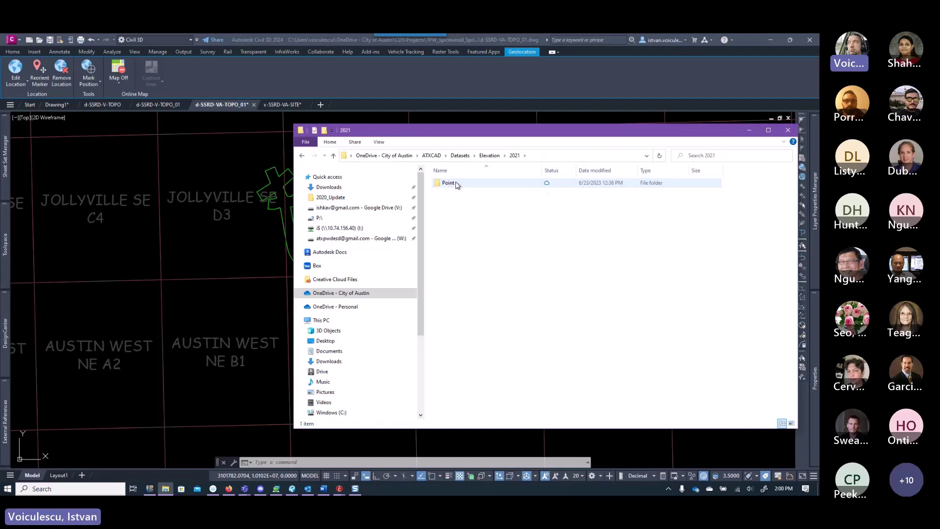
double_click(449, 183)
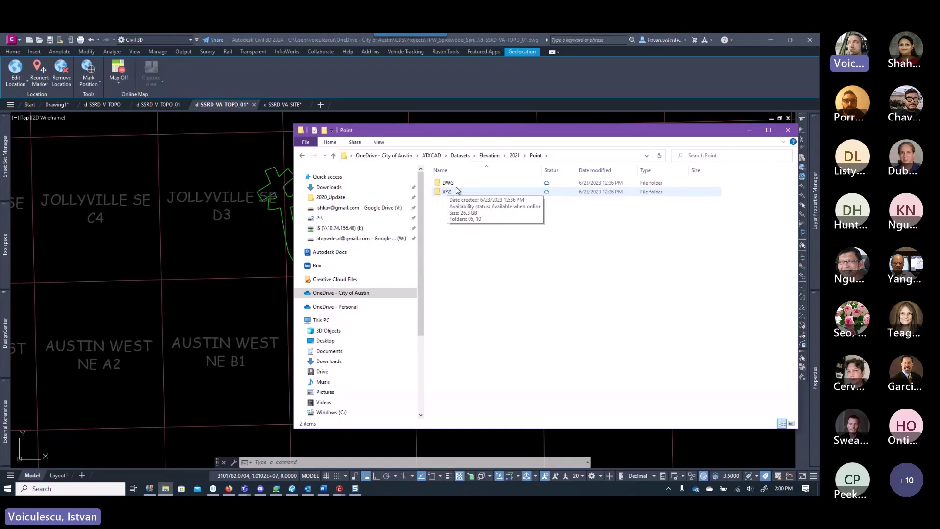
double_click(456, 190)
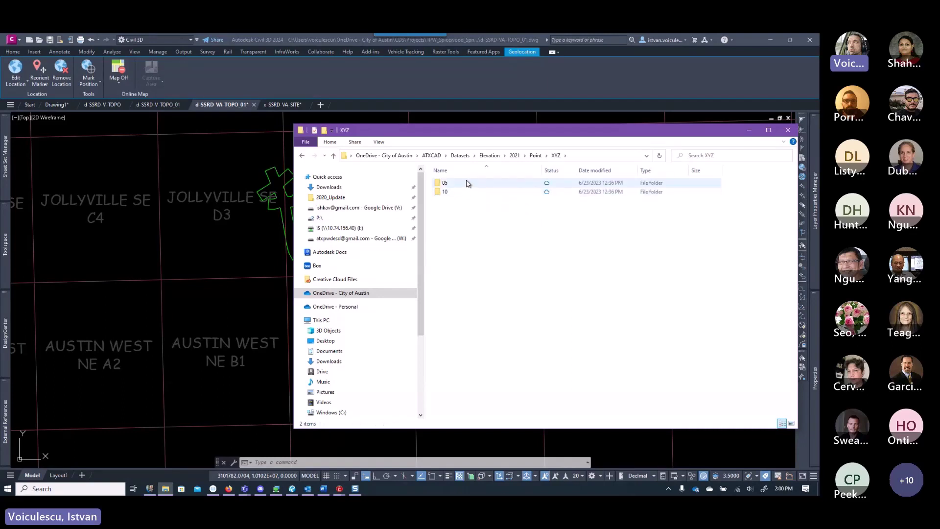
mouse_move(460, 189)
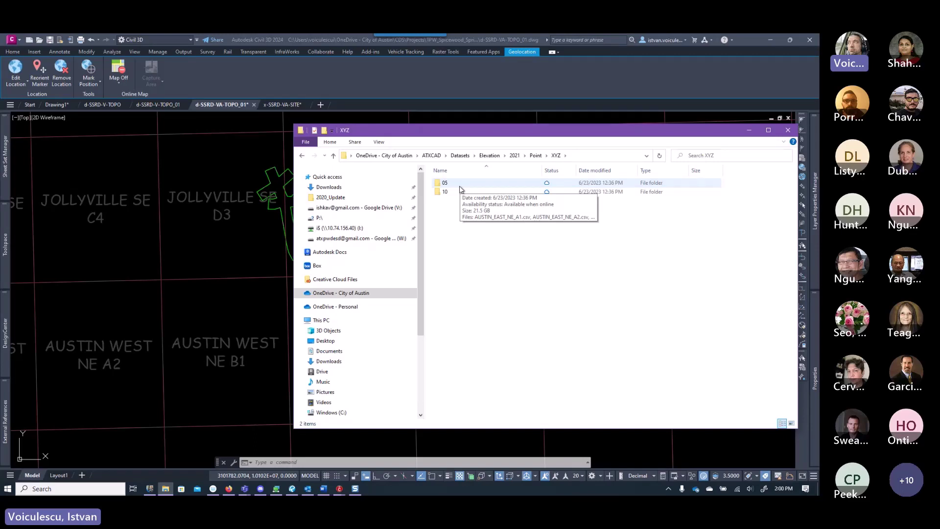
left_click(446, 184)
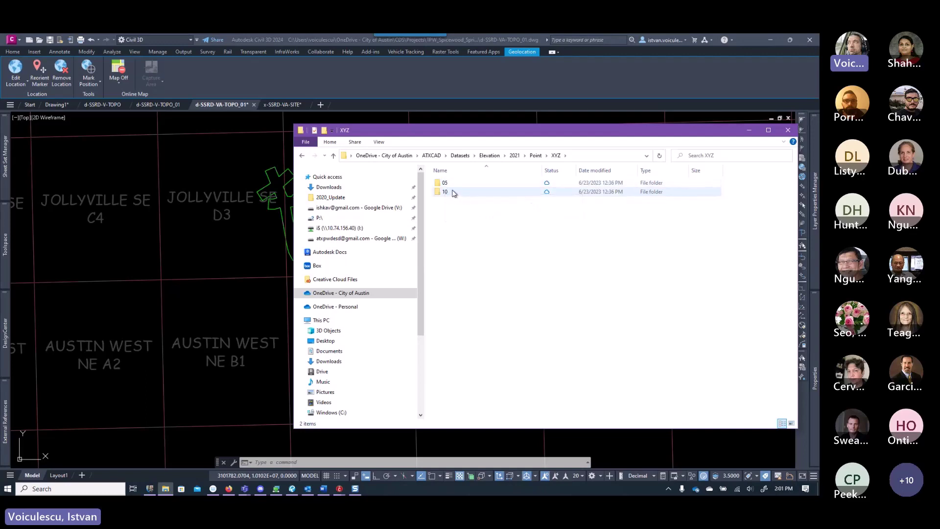
mouse_move(453, 193)
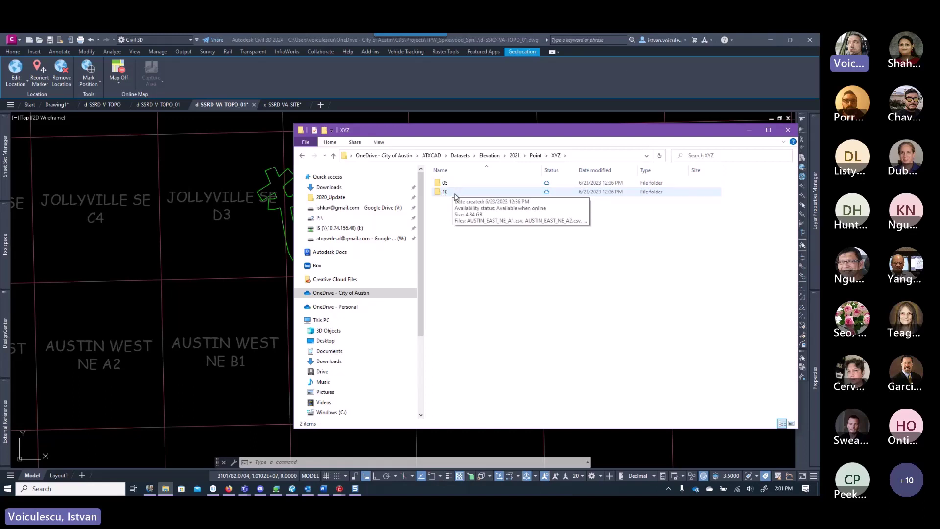
double_click(453, 193)
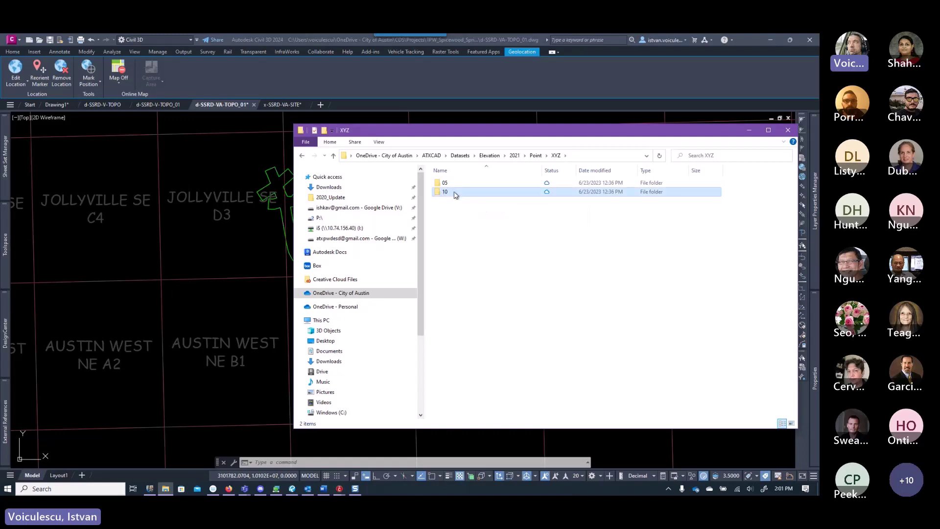
mouse_move(480, 138)
left_mouse_down()
mouse_move(455, 264)
mouse_move(470, 240)
left_mouse_up()
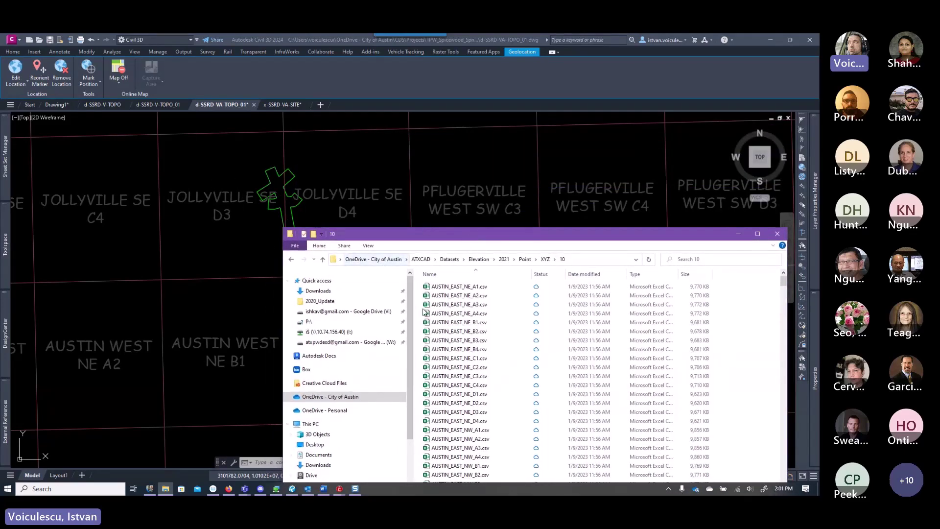
- Copy the AUSTIN_WEST_NE_B2, JOLLYVILLE_SE_D3 and JOLLYVILLE_SE_D4 CSV tiles, then return to OneDrive - City of Austin
mouse_move(475, 235)
left_mouse_down()
mouse_move(459, 398)
mouse_move(468, 112)
mouse_move(470, 151)
left_mouse_up()
scroll(472, 304, "down", 20)
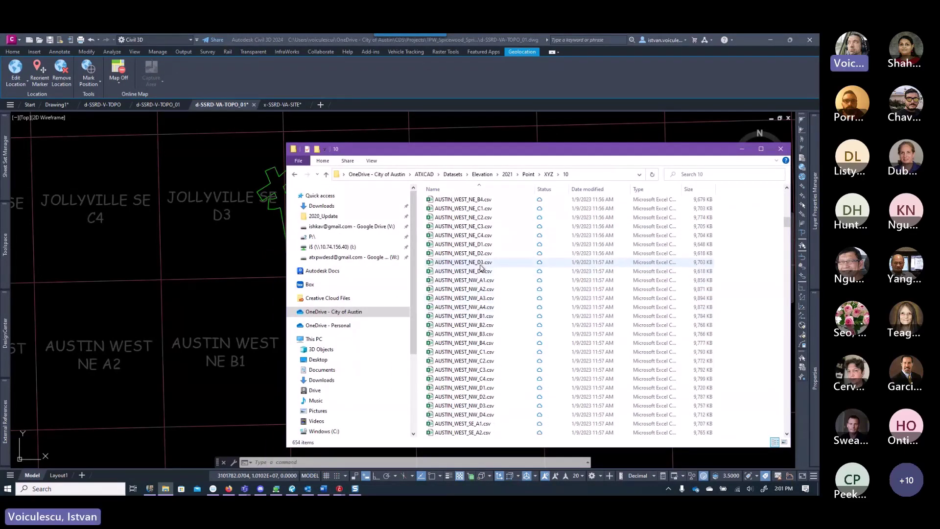
scroll(481, 239, "up", 1)
left_click(482, 208)
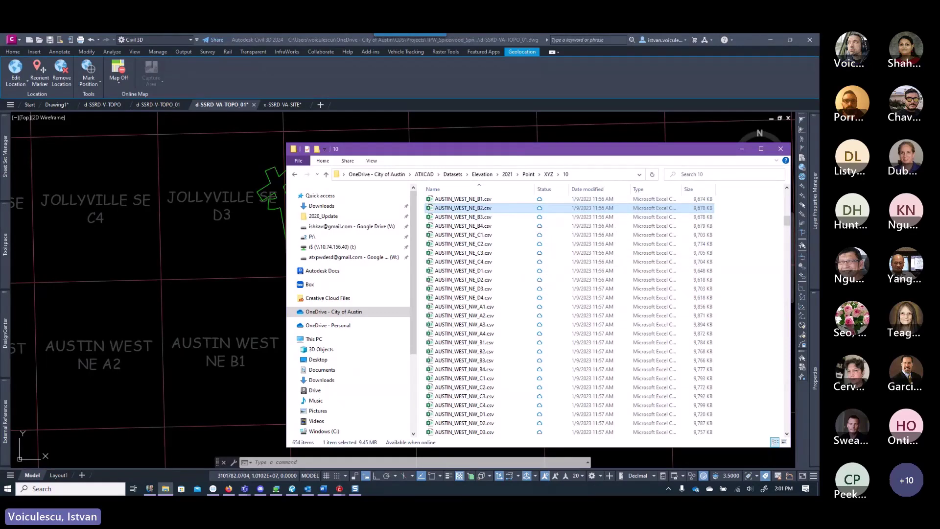
mouse_move(522, 152)
left_mouse_down()
mouse_move(498, 402)
mouse_move(528, 241)
left_mouse_up()
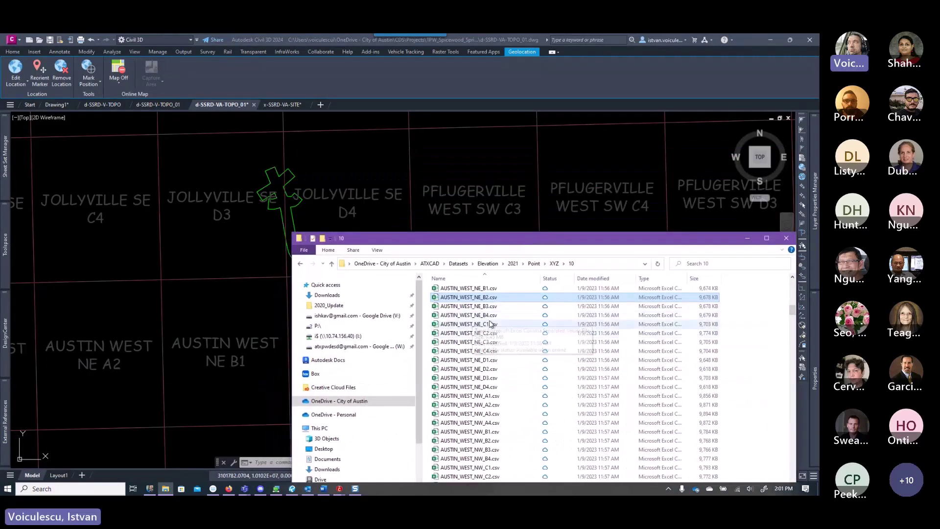
scroll(485, 337, "down", 15)
scroll(496, 350, "down", 20)
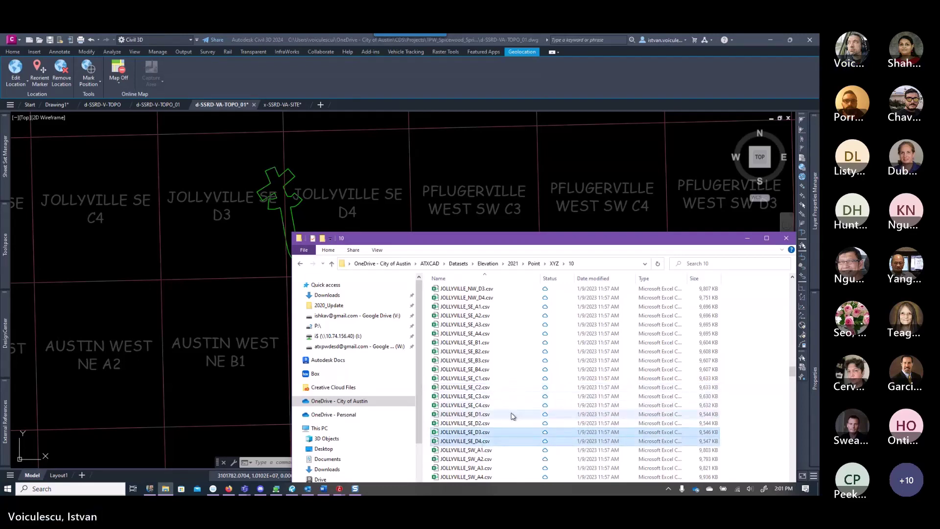
scroll(512, 411, "up", 6)
scroll(513, 410, "up", 10)
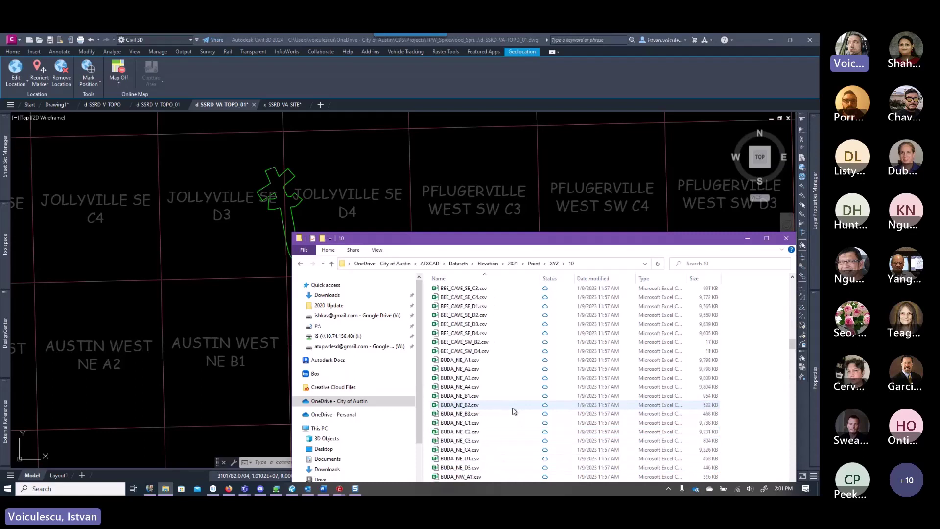
scroll(513, 410, "up", 13)
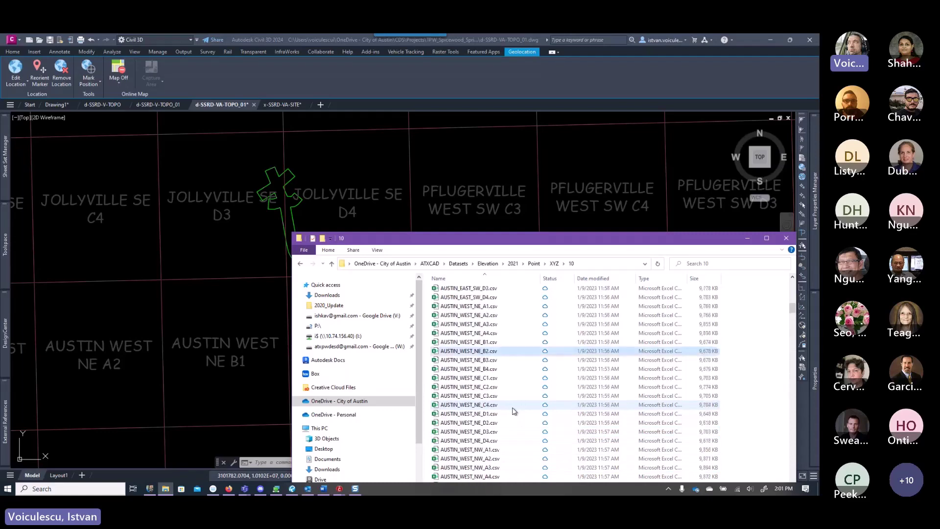
right_click(502, 353)
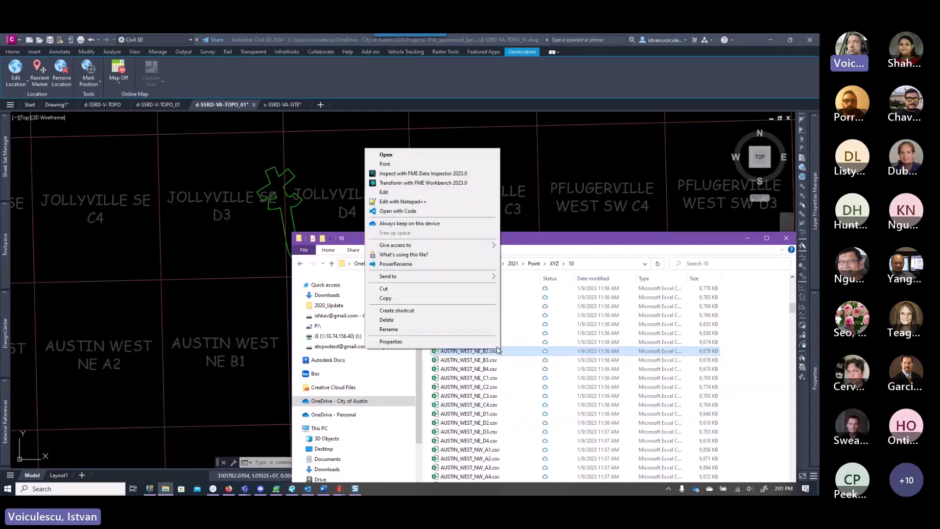
left_click(434, 300)
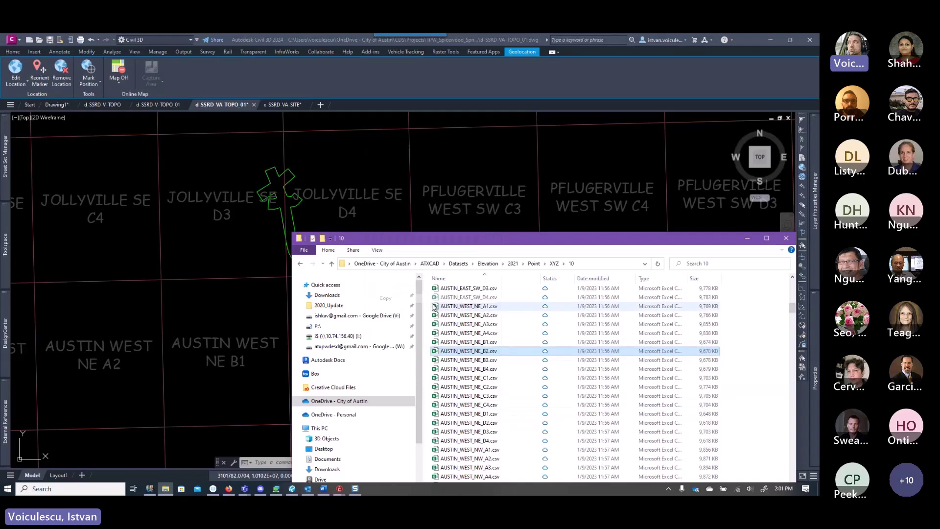
left_click(350, 400)
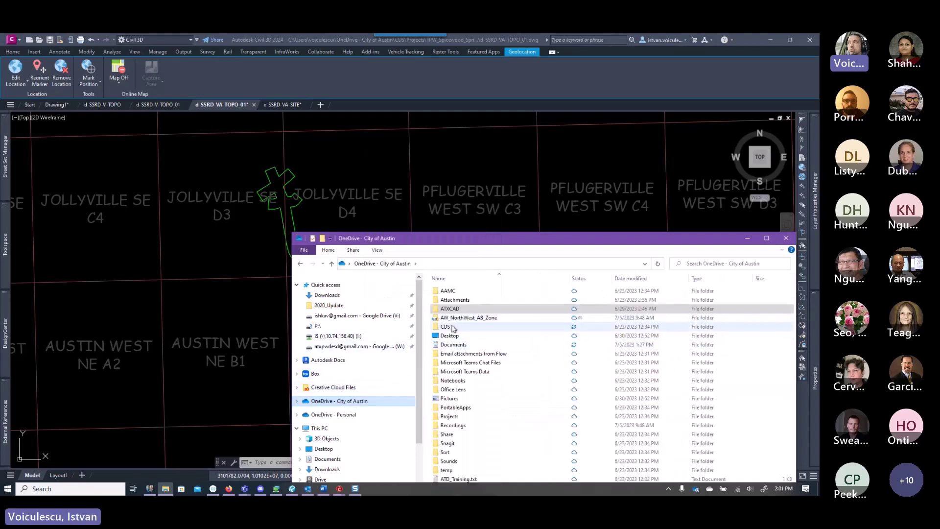
- Paste the three CSV tiles into CDS\Projects\TPW_Spicewood_Springs_Demo\CAD\Reference_Files\GIS\DEM, then minimize File Explorer
double_click(453, 328)
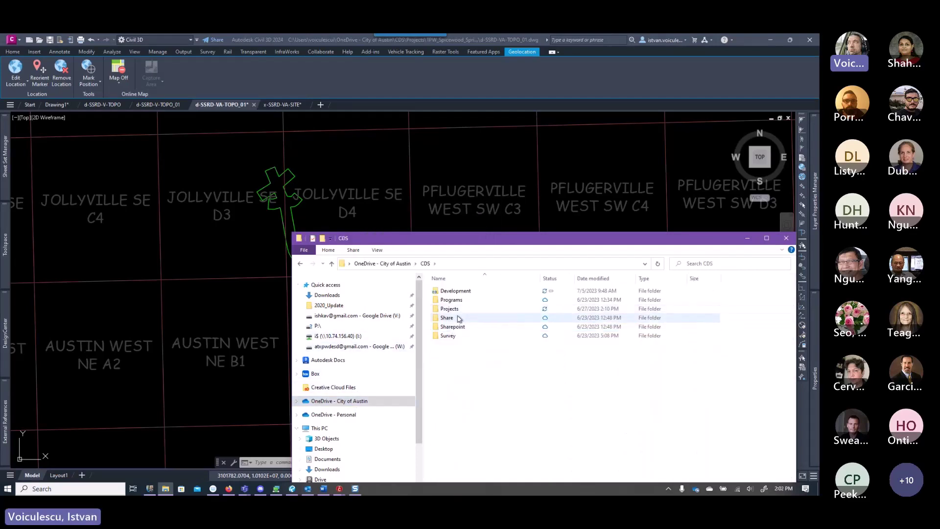
double_click(454, 317)
double_click(473, 308)
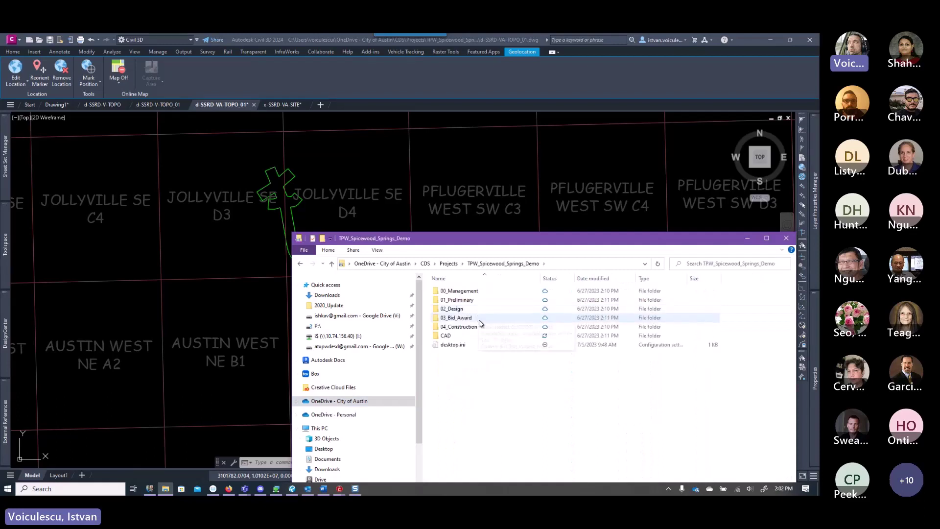
double_click(453, 338)
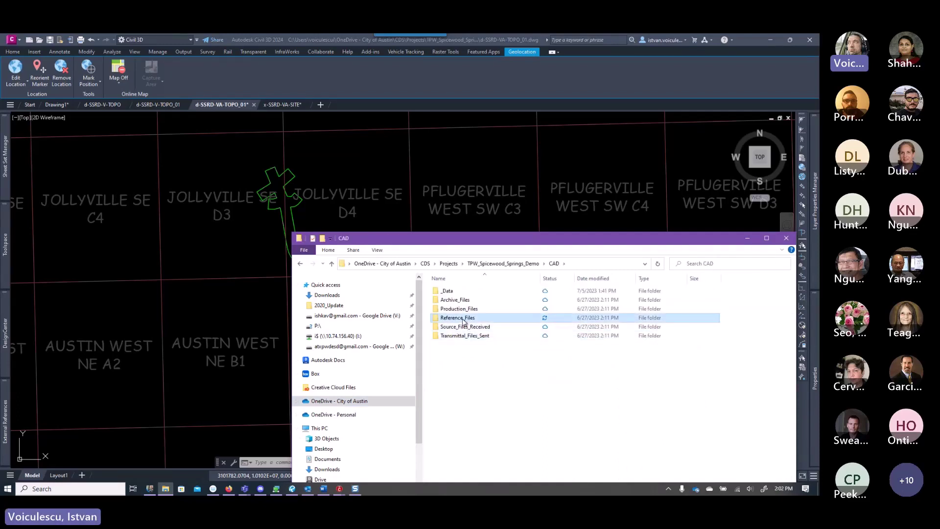
double_click(453, 318)
double_click(450, 327)
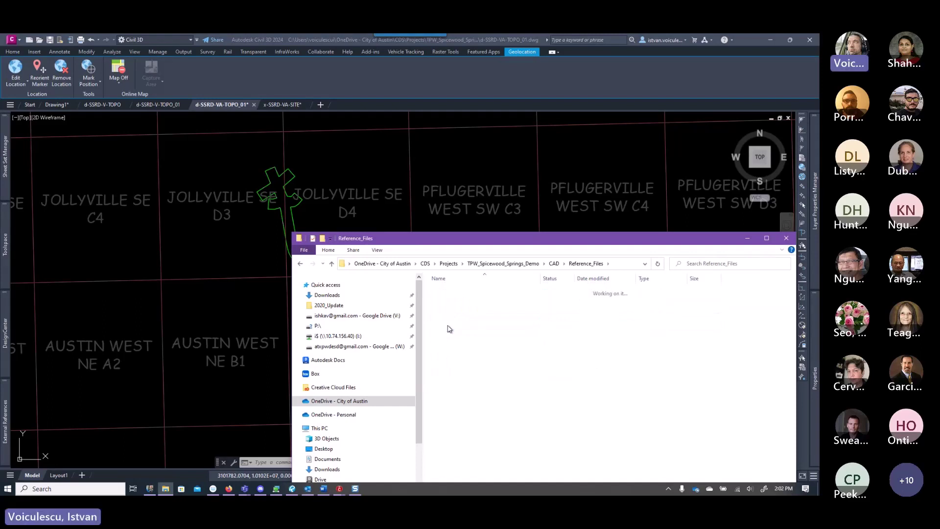
double_click(453, 300)
right_click(498, 311)
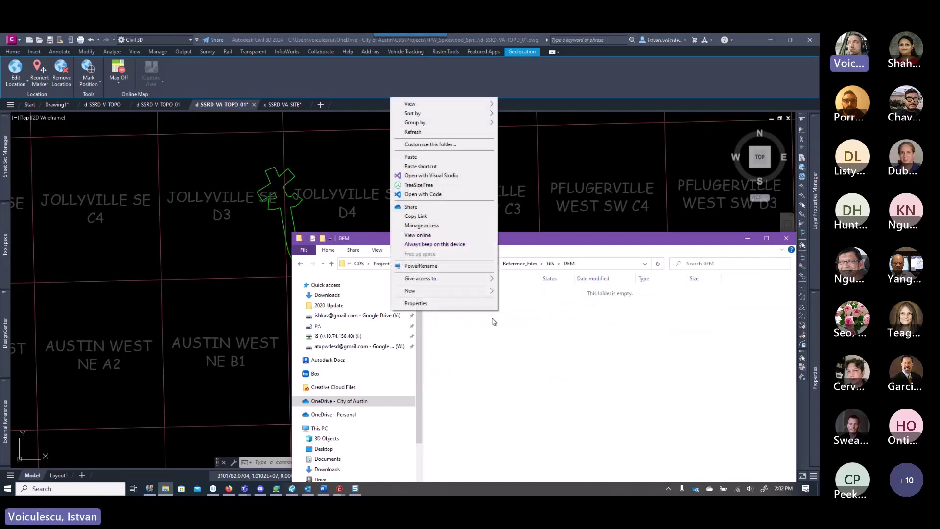
left_click(427, 184)
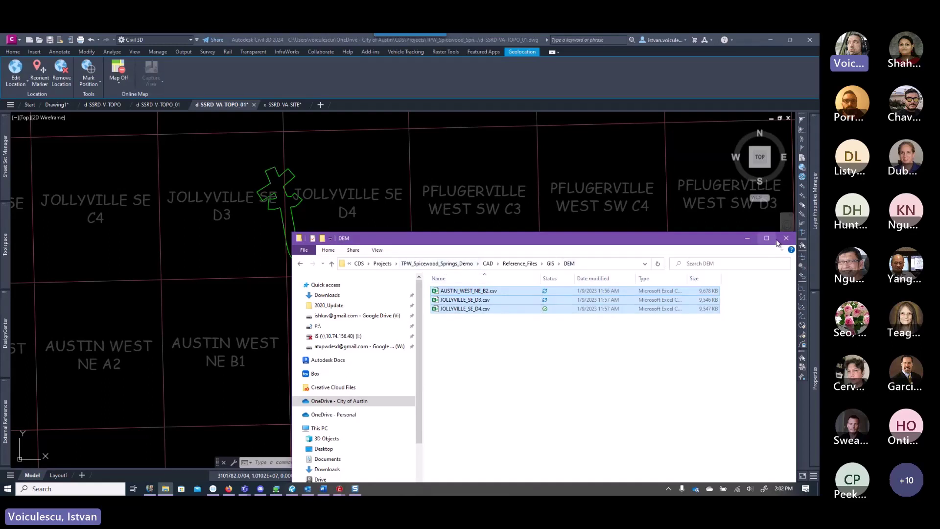
left_click(747, 238)
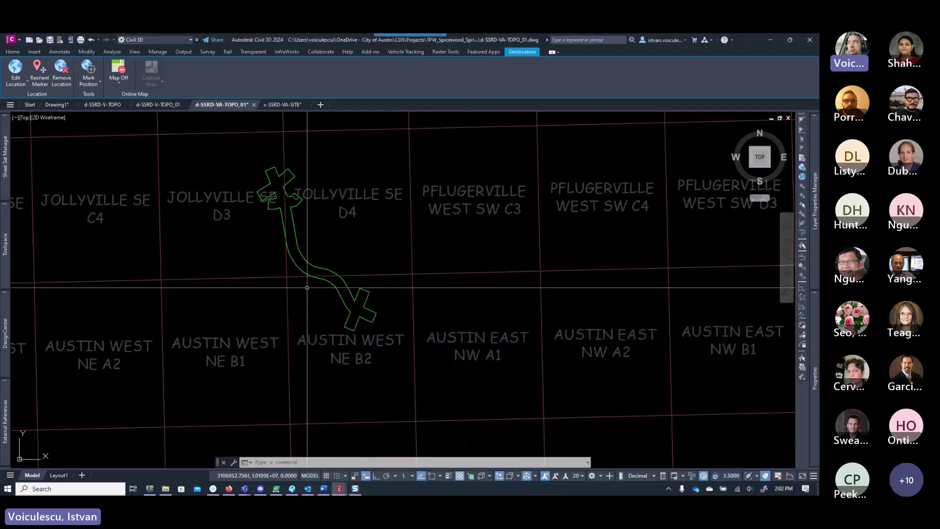
- Detach the Grid_Elevation external reference and save the drawing
mouse_move(5, 421)
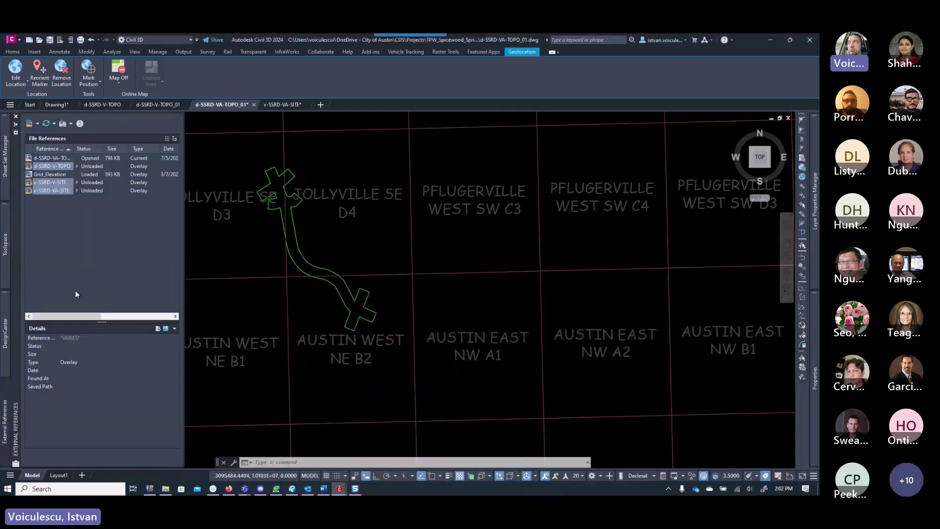
left_click(58, 173)
right_click(58, 174)
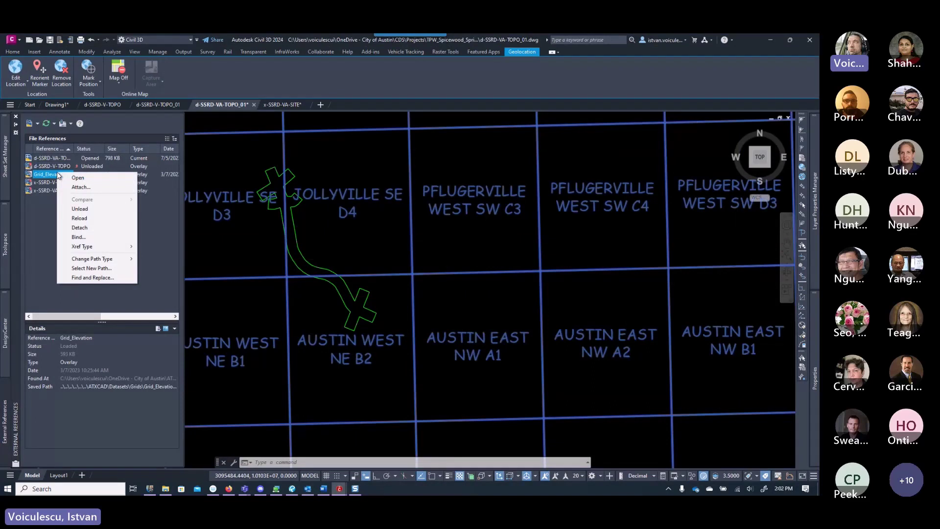
left_click(80, 227)
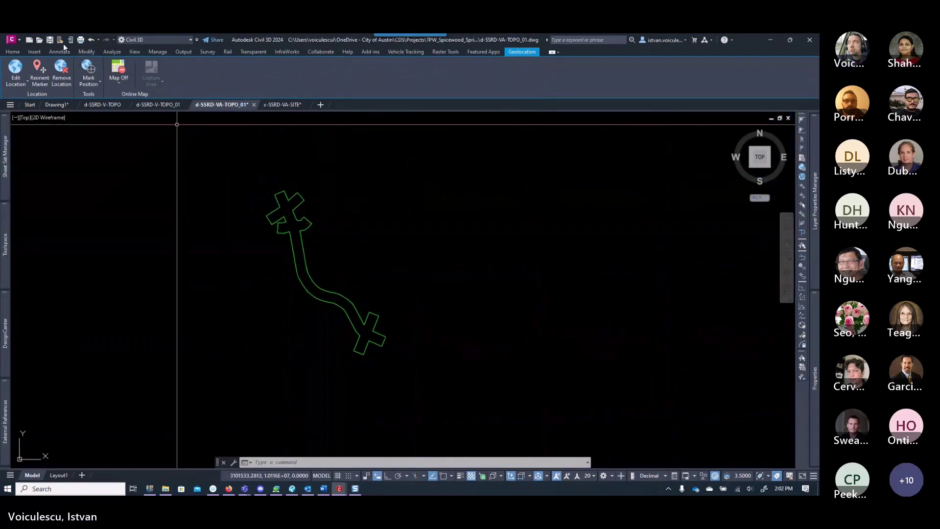
key("ctrl+s")
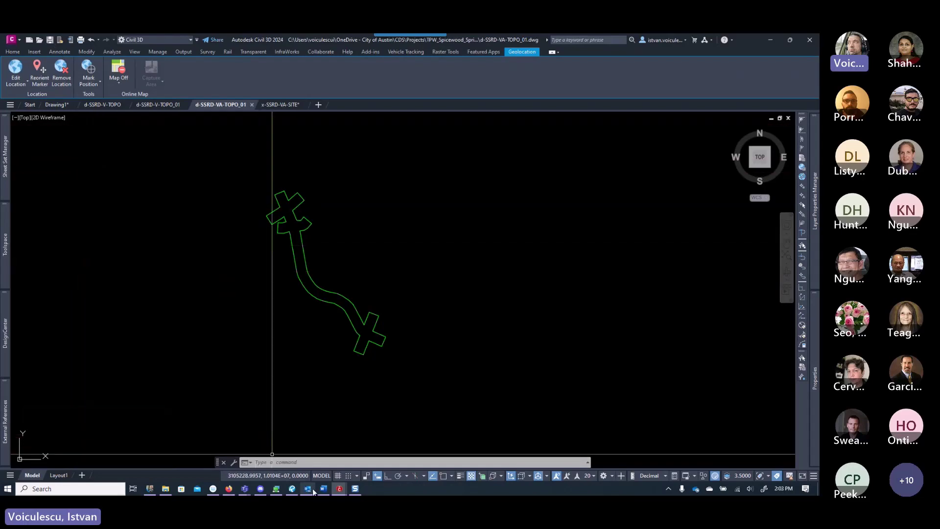
- Review the Revu surfaces diagram, then minimize Revu to return to Civil 3D
left_click(292, 489)
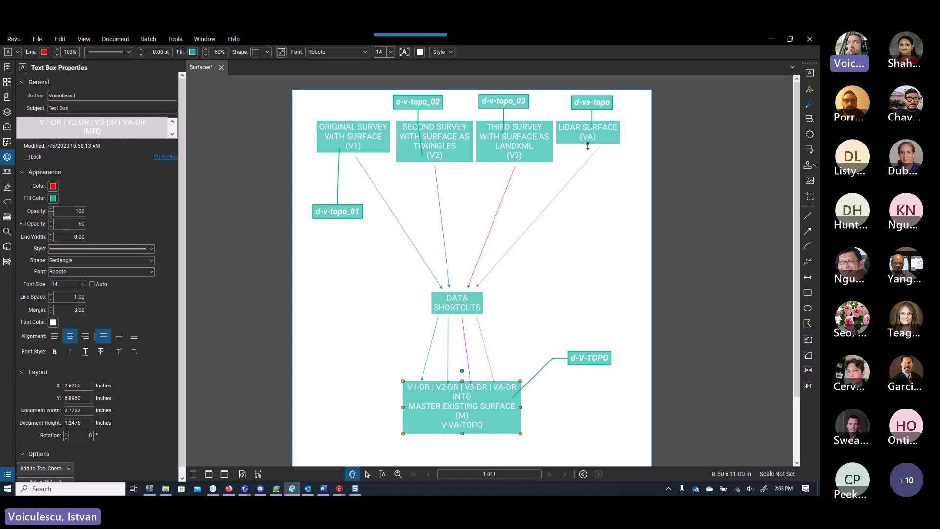
left_click(771, 39)
mouse_move(97, 199)
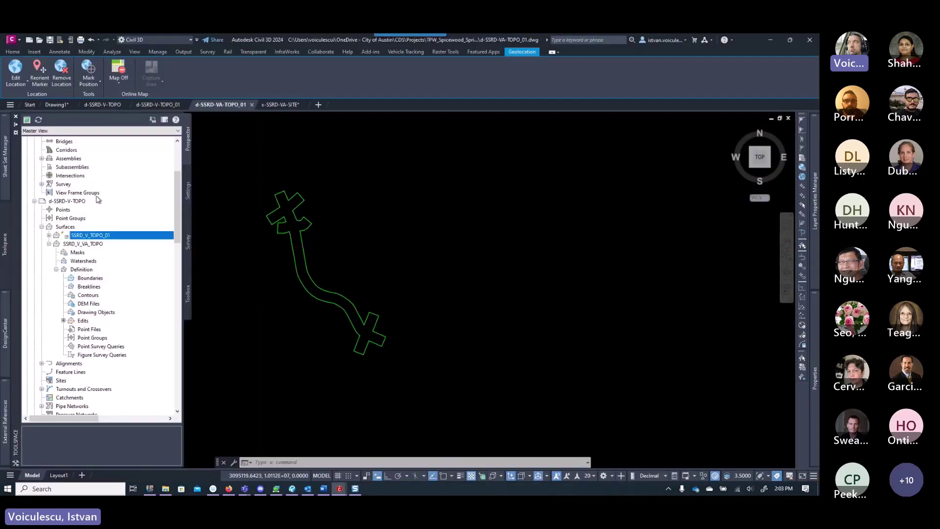
scroll(97, 199, "up", 4)
- Start creating a new TIN surface from the d-SSRD-VA-TOPO_01 Surfaces collection
left_click(76, 177)
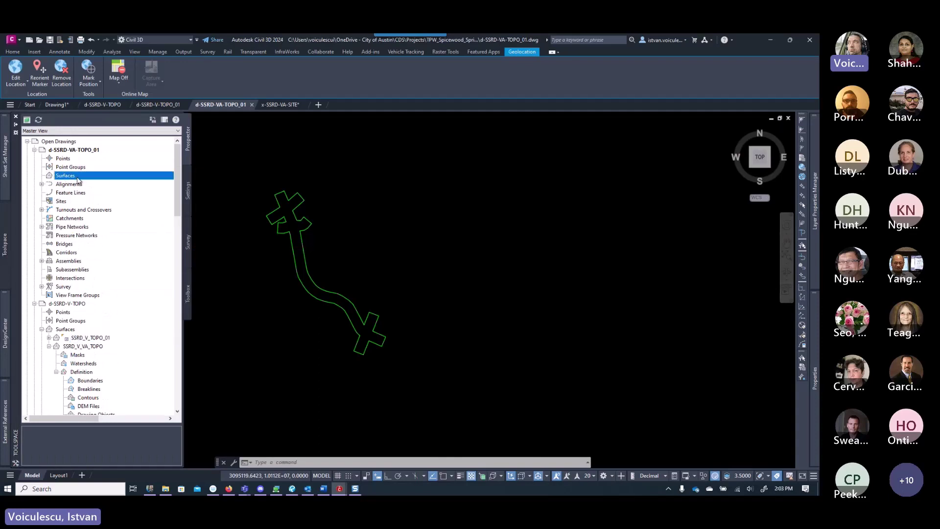
right_click(76, 180)
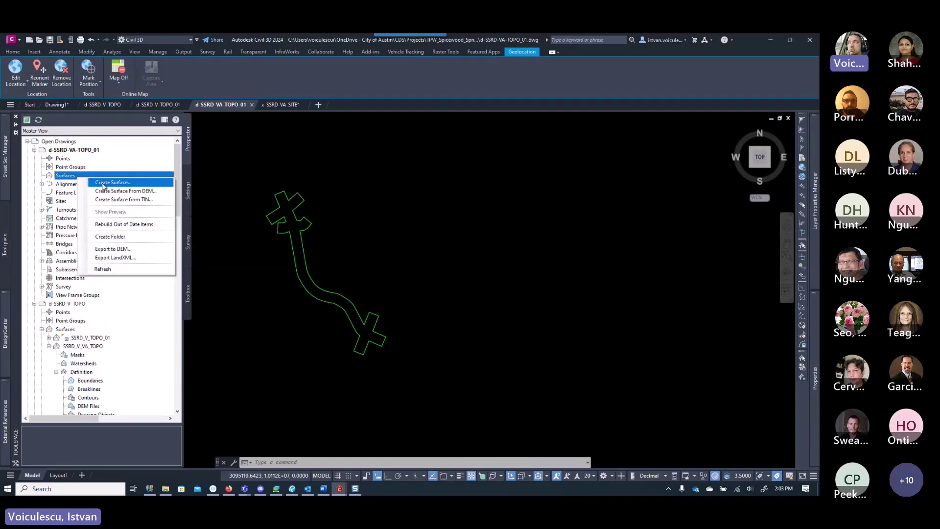
left_click(13, 52)
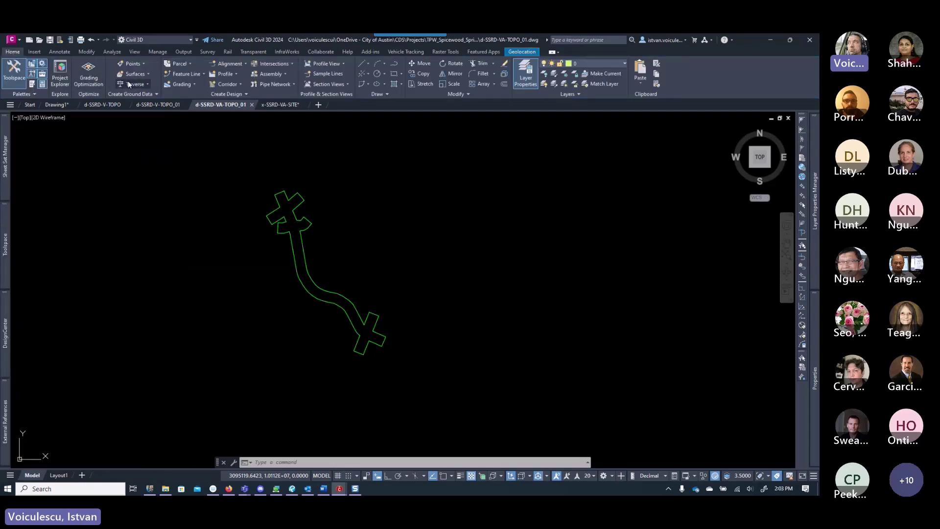
left_click(135, 74)
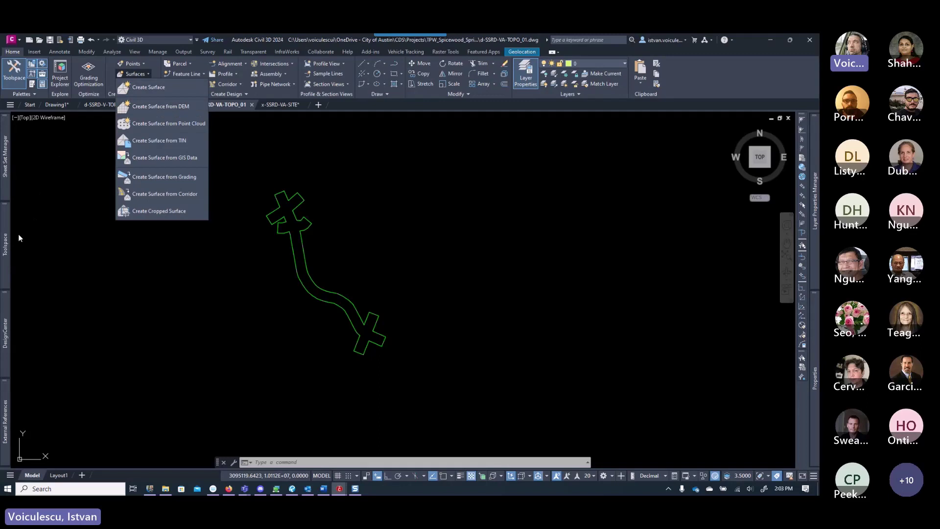
left_click(5, 244)
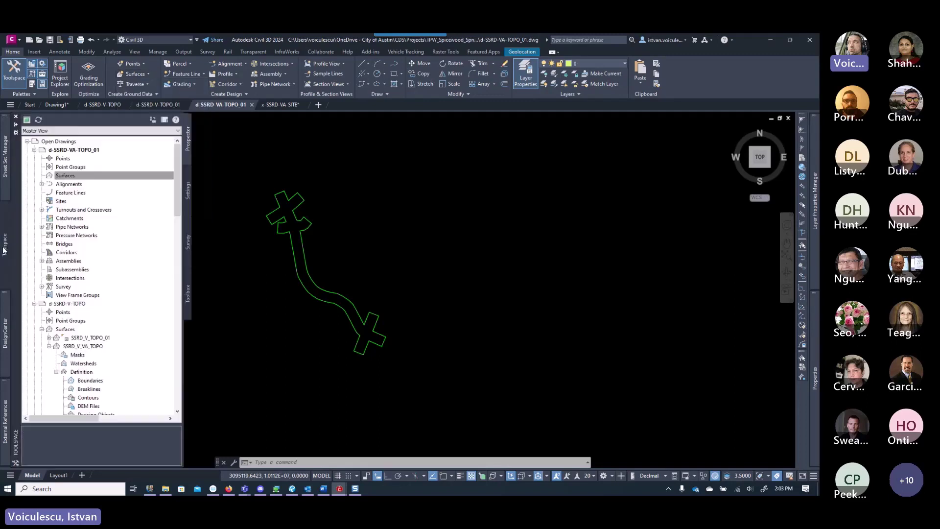
right_click(79, 176)
left_click(100, 181)
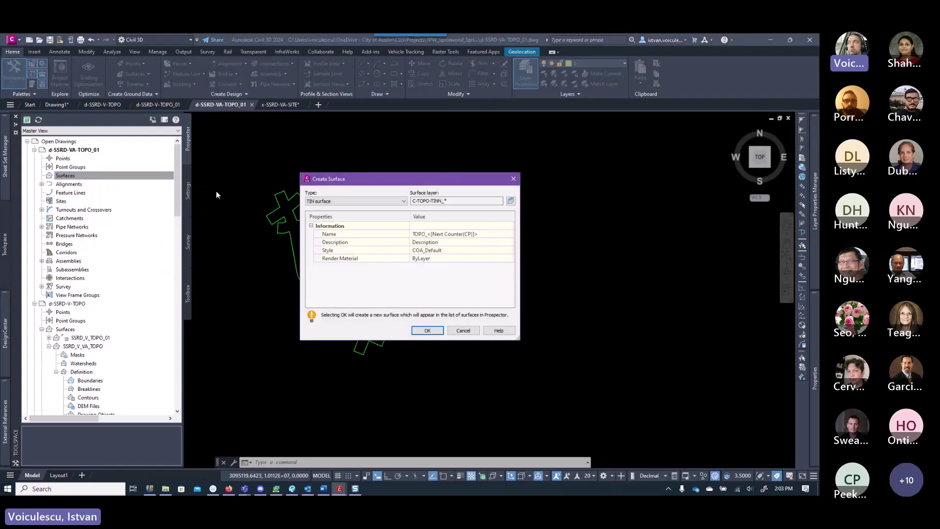
- Name the surface SSRD_VA_TOPO_01 with the description 'Surface sampled on 10x10 grid'
left_click(491, 235)
type("S")
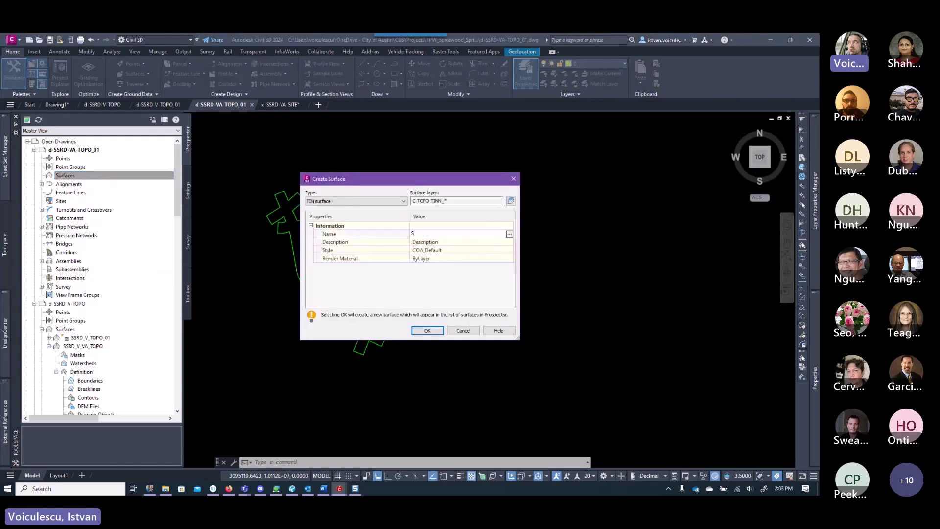
type("SRD_VA_TOPO_01")
left_click(445, 242)
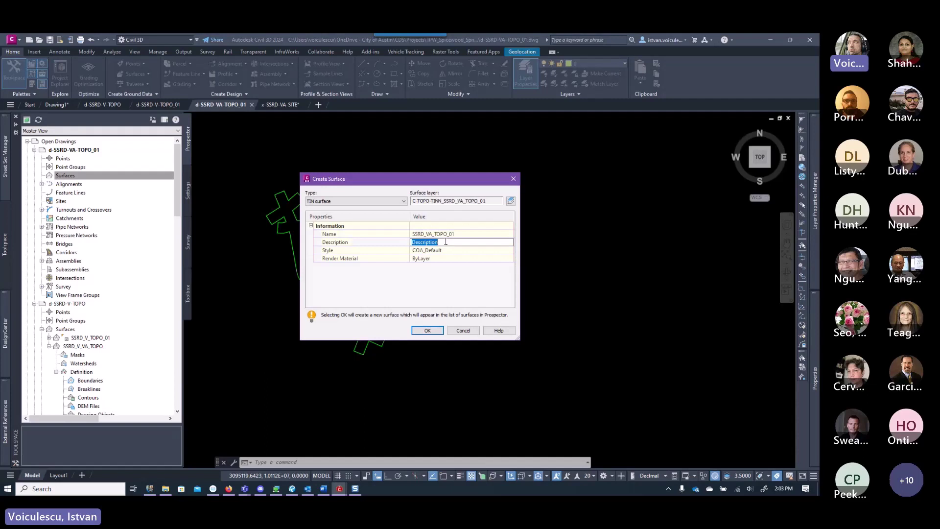
type("Surface samp")
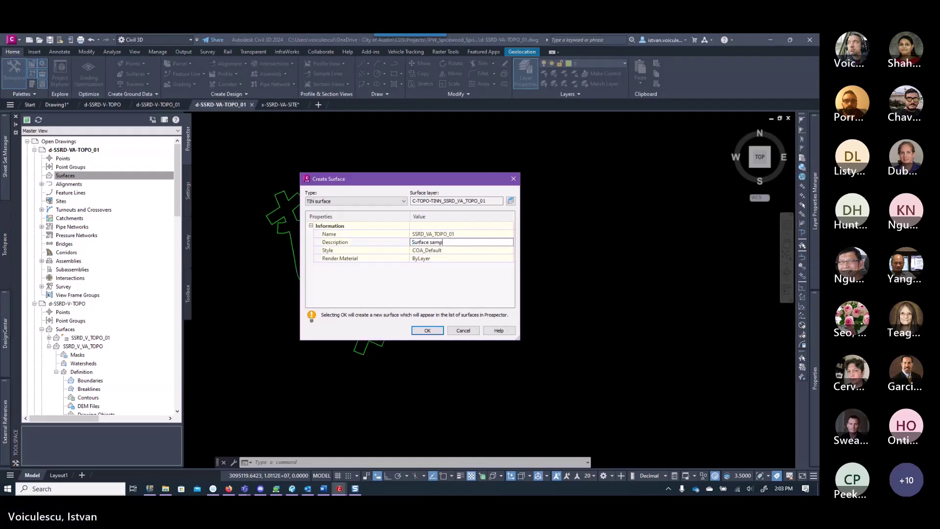
type("led on 10x1")
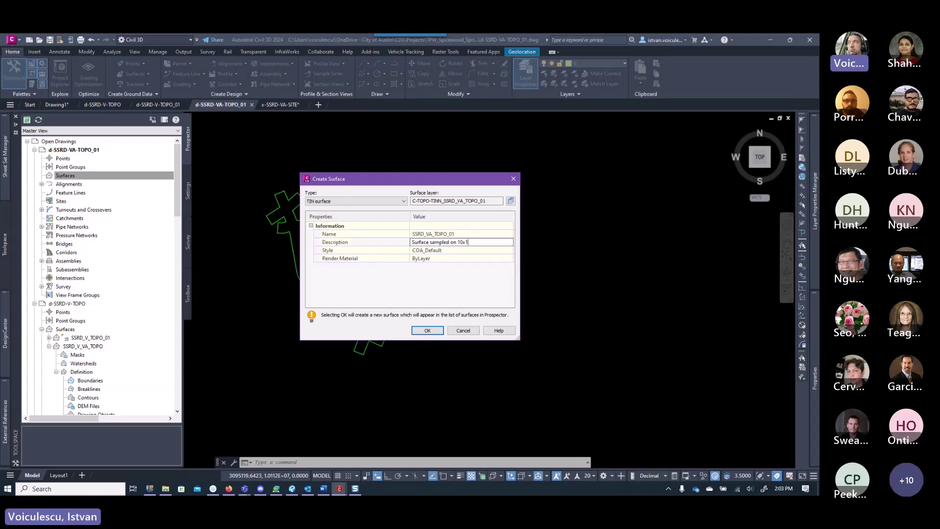
type("0 grid")
key("Return")
- Apply the COA_Existing_Contours style, create the surface, and expand it in Prospector
left_click(509, 251)
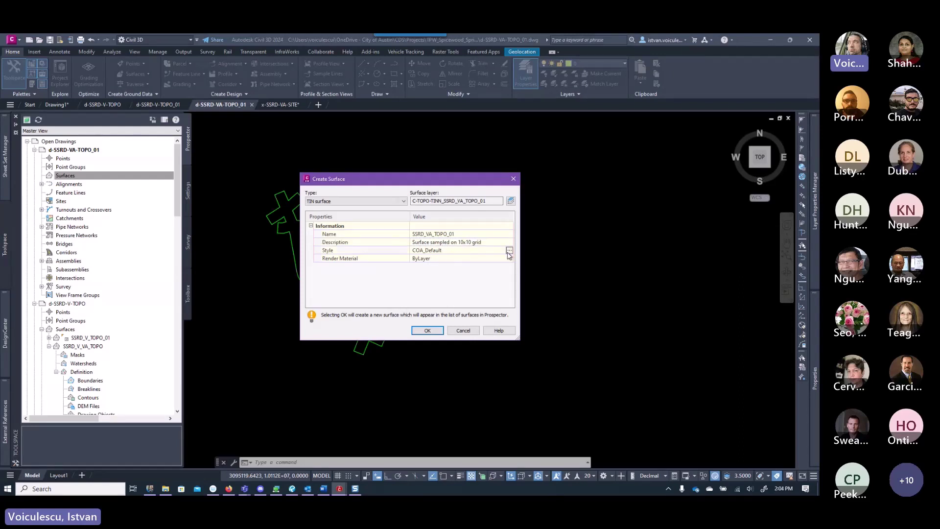
left_click(509, 251)
left_click(402, 256)
left_click(402, 269)
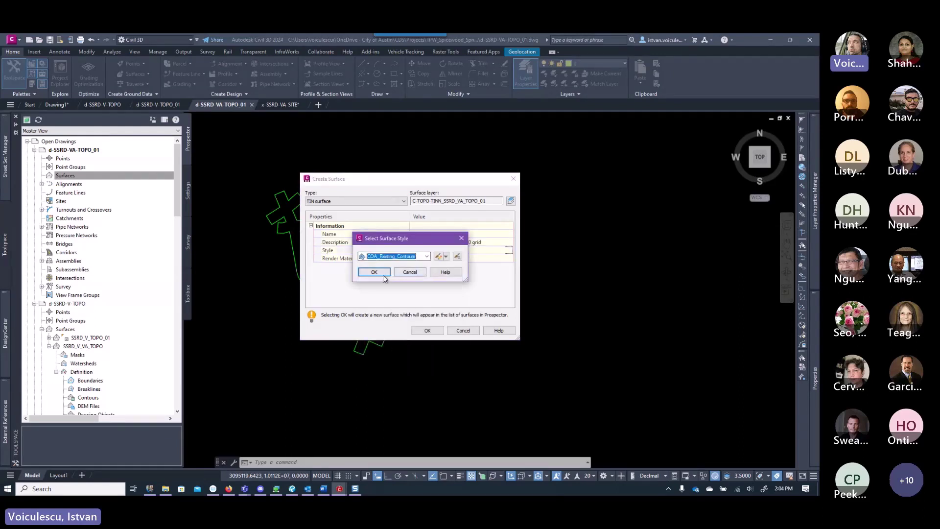
left_click(383, 276)
left_click(427, 331)
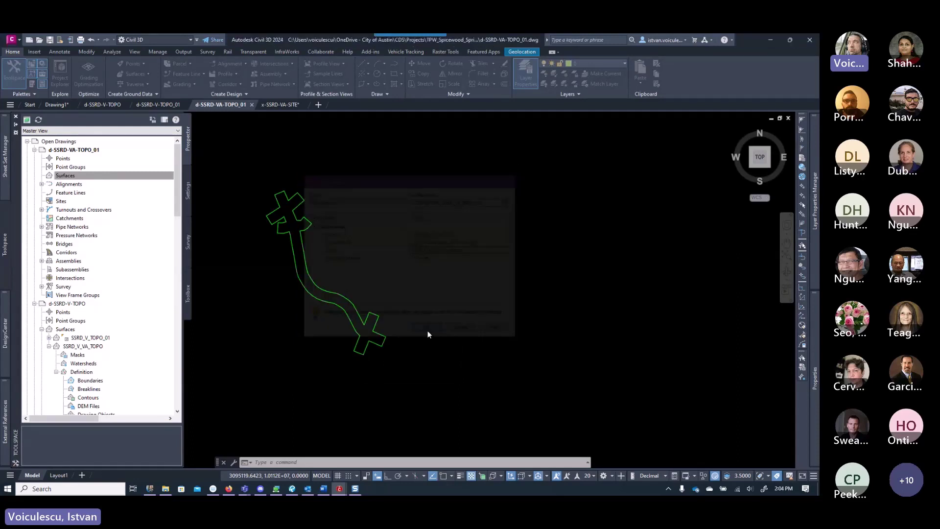
left_click(41, 175)
left_click(49, 184)
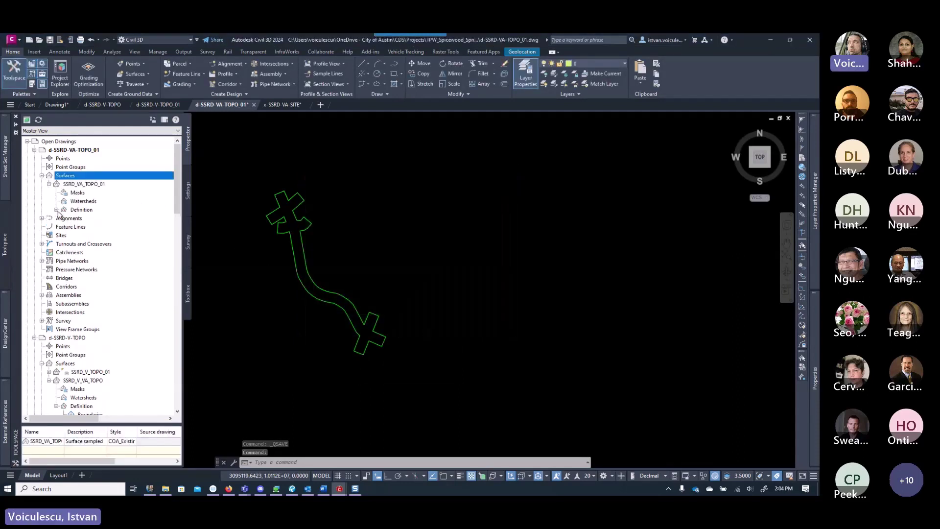
- Expand SSRD_VA_TOPO_01's Definition and select its Boundaries category
left_click(57, 209)
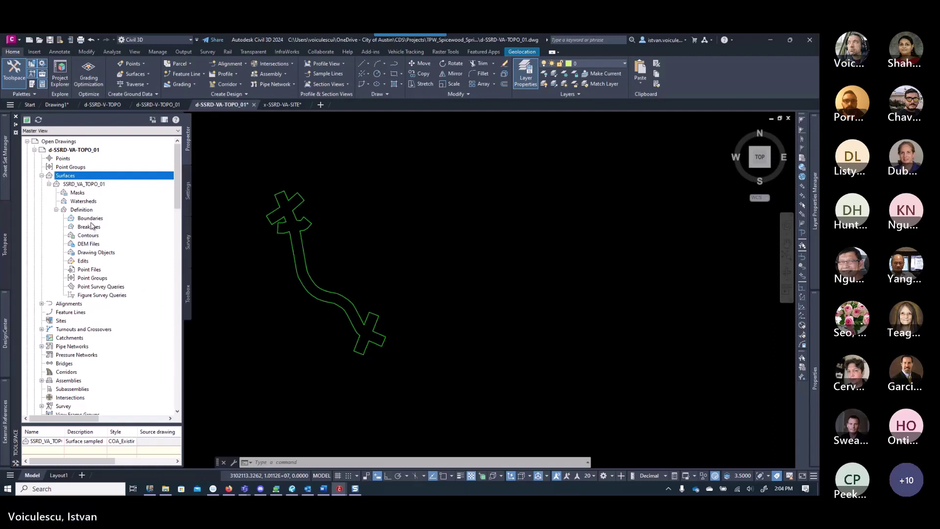
right_click(99, 270)
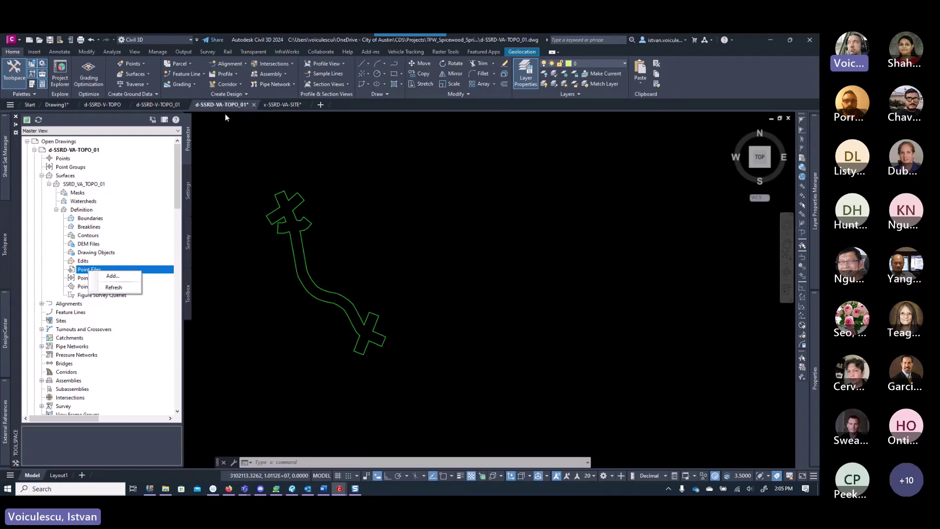
left_click(90, 220)
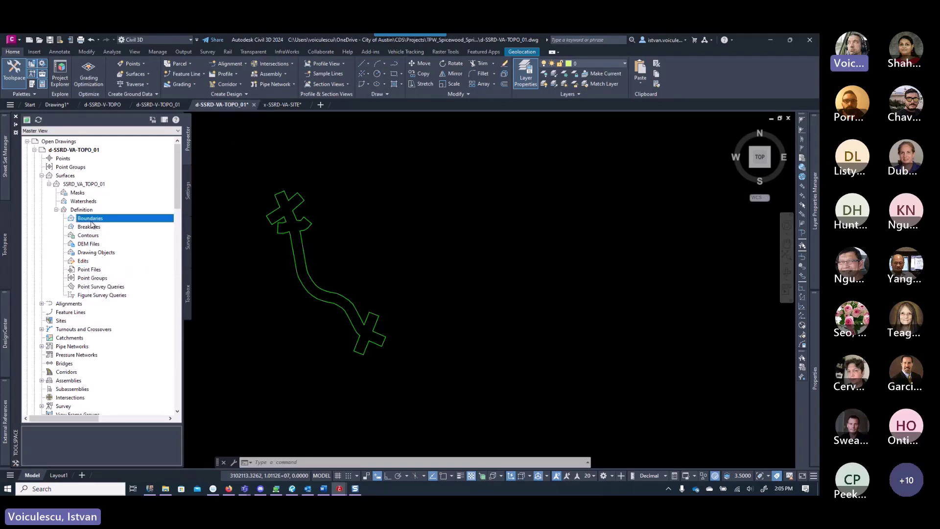
- Try a Data Clip boundary from the polyline; dismiss the unclosed-polygon error and close Panorama
right_click(90, 221)
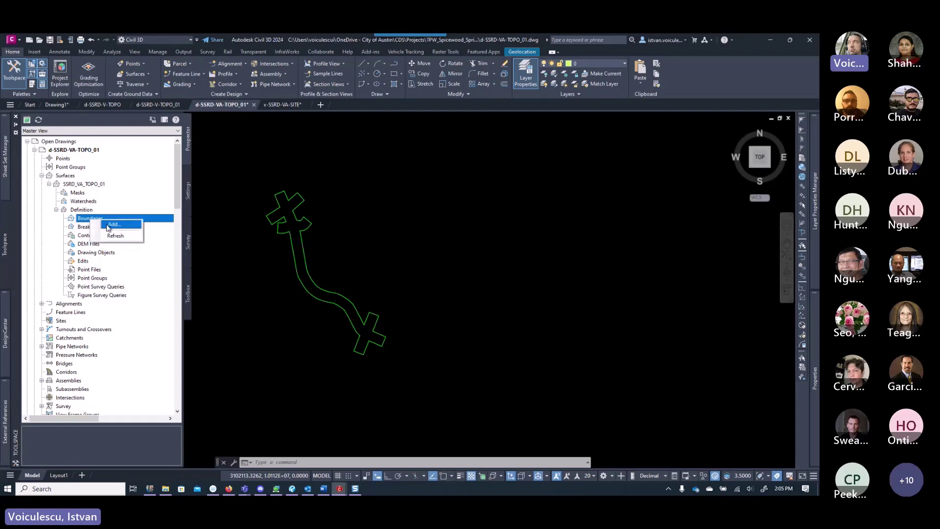
left_click(106, 226)
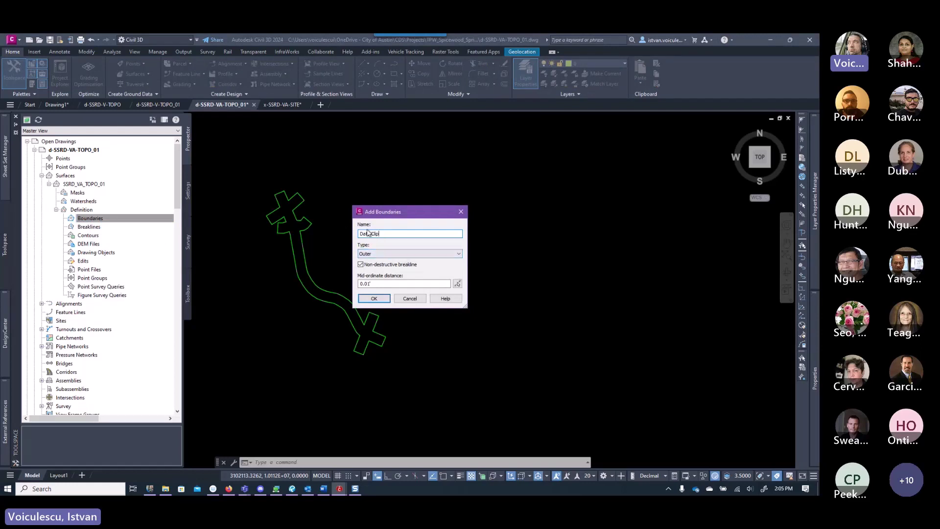
left_click(378, 254)
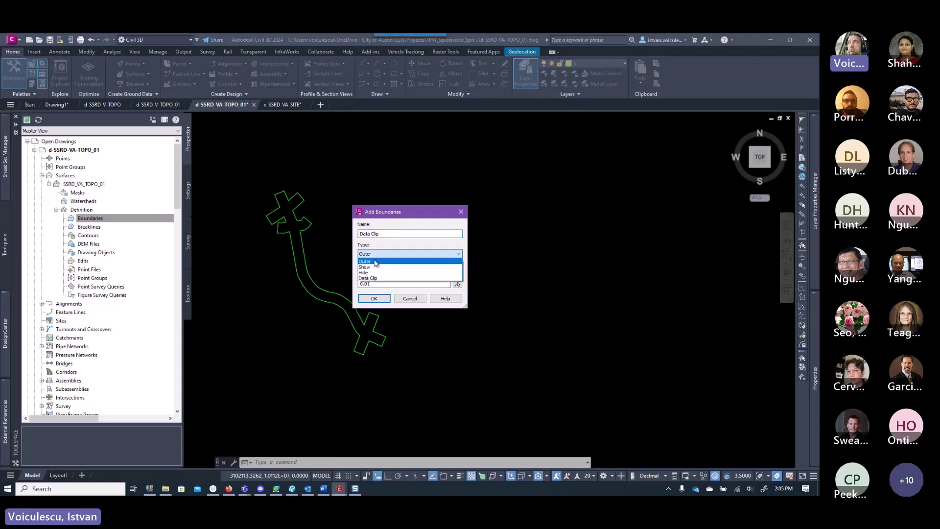
left_click(373, 278)
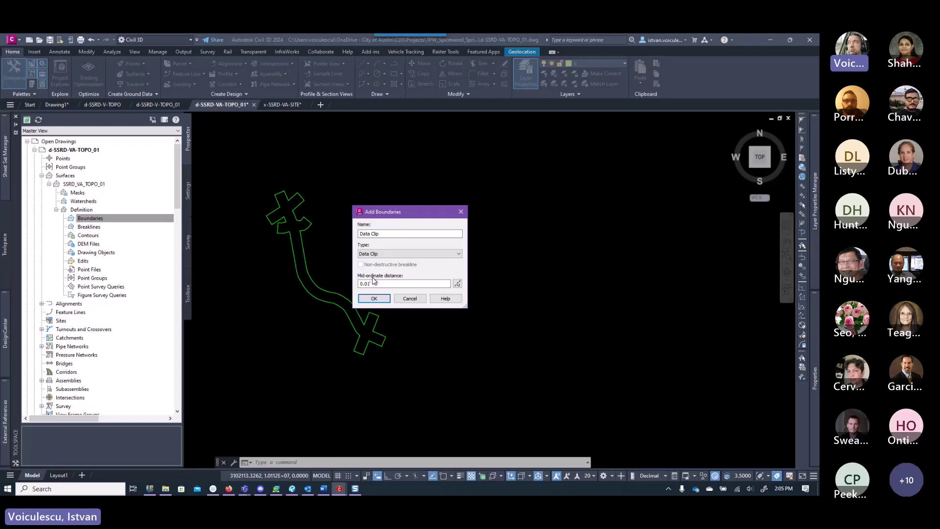
left_click(374, 298)
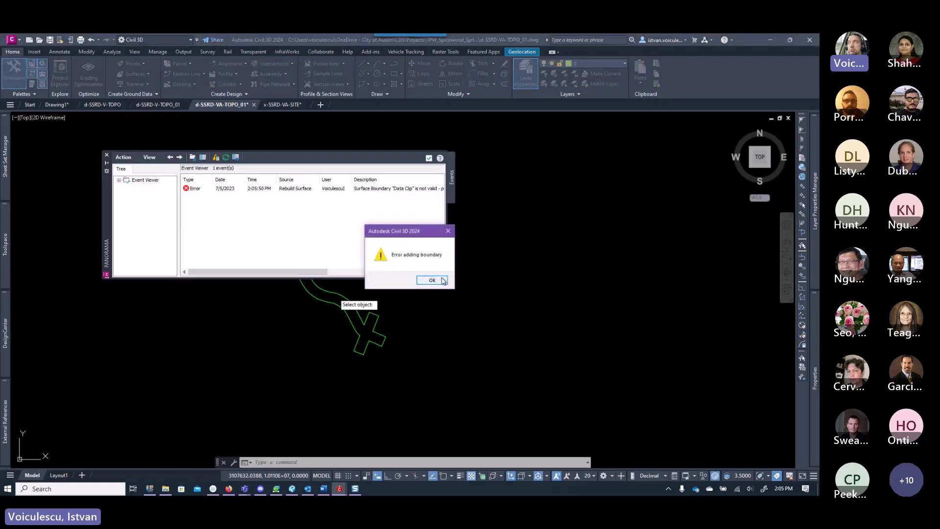
left_click(441, 280)
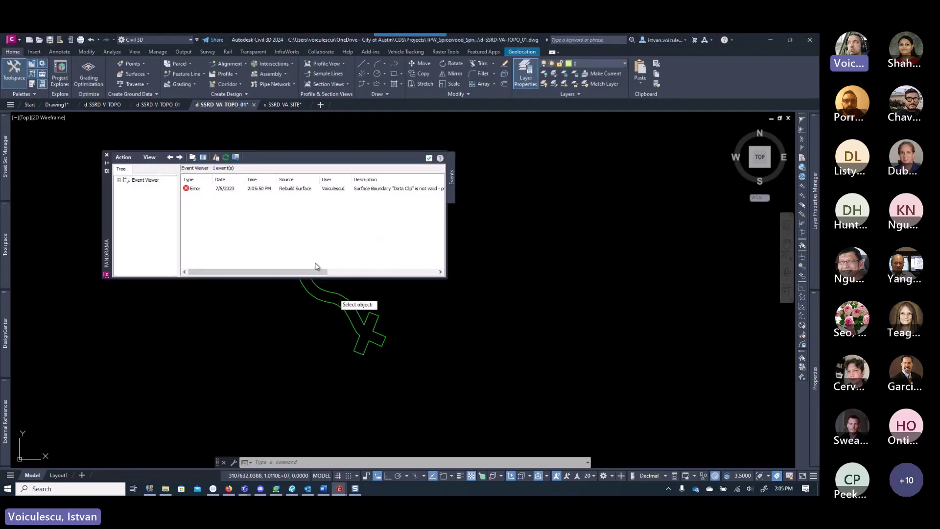
left_click_drag(316, 267, 372, 280)
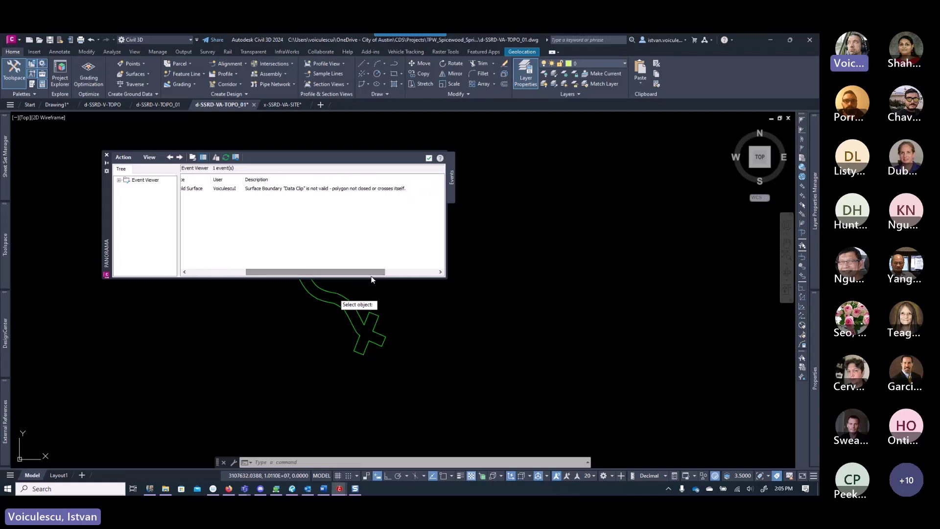
left_click(429, 157)
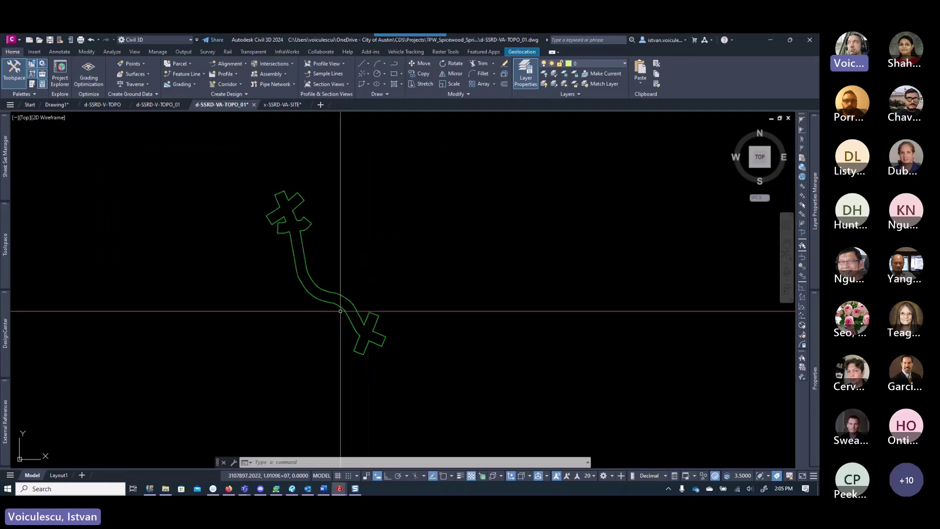
scroll(340, 311, "up", 4)
left_click(358, 280)
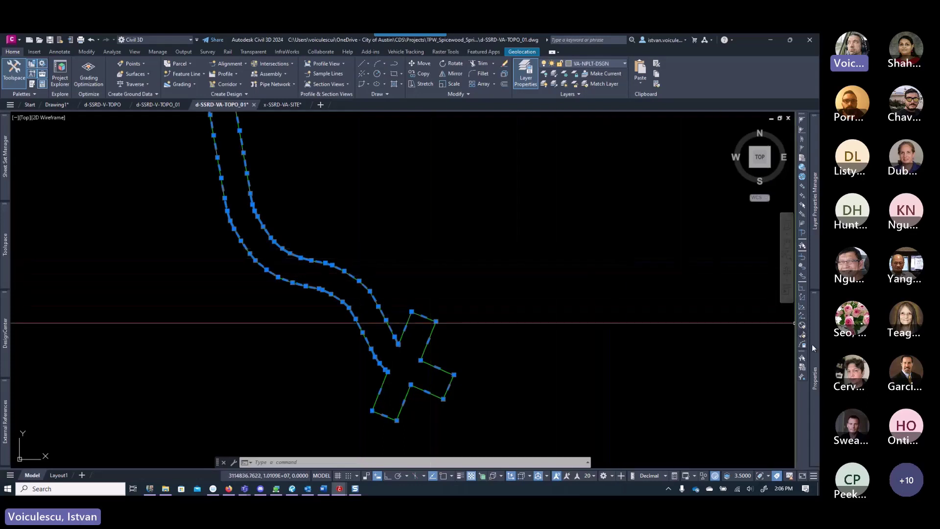
mouse_move(815, 353)
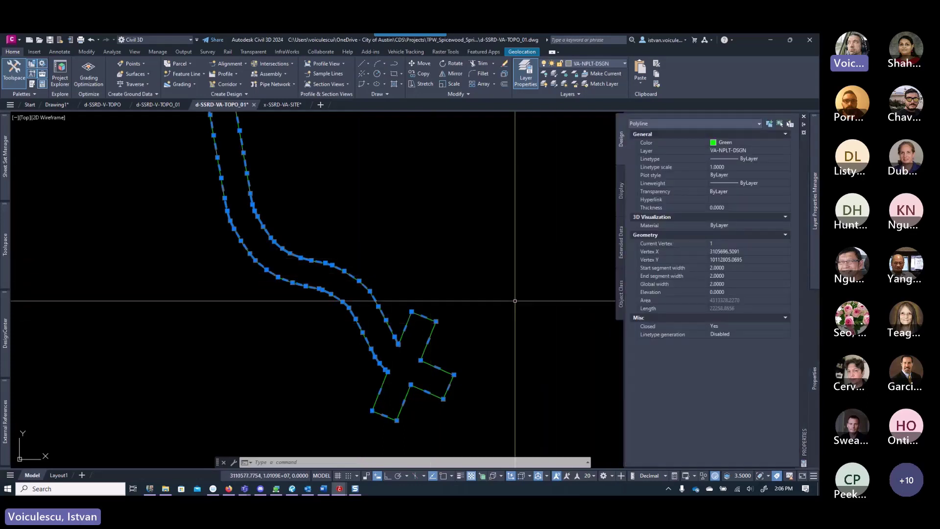
left_click(728, 325)
left_click(723, 341)
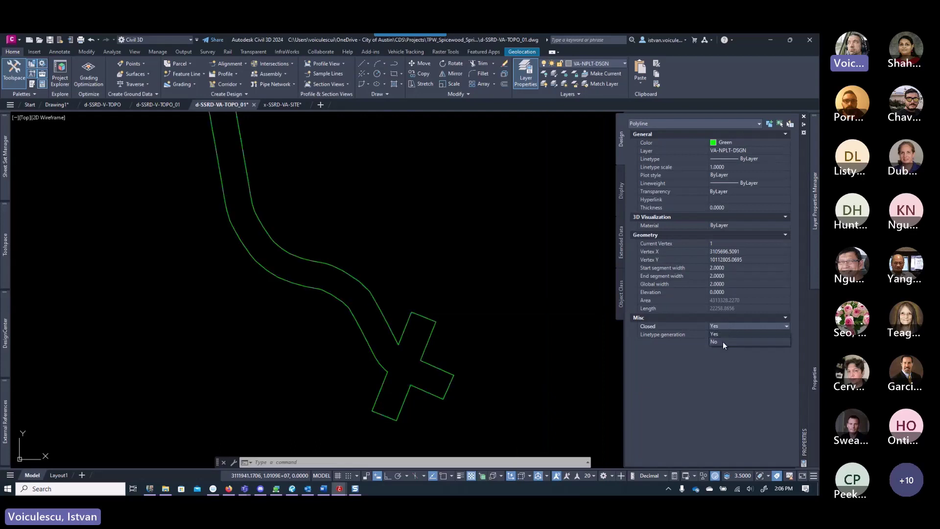
scroll(410, 360, "up", 5)
scroll(410, 360, "down", 6)
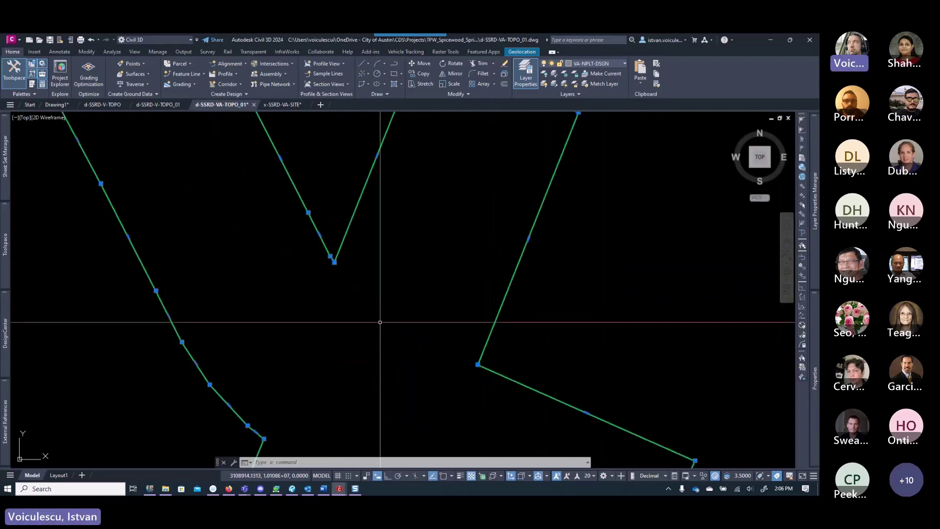
key("Escape")
scroll(397, 323, "up", 2)
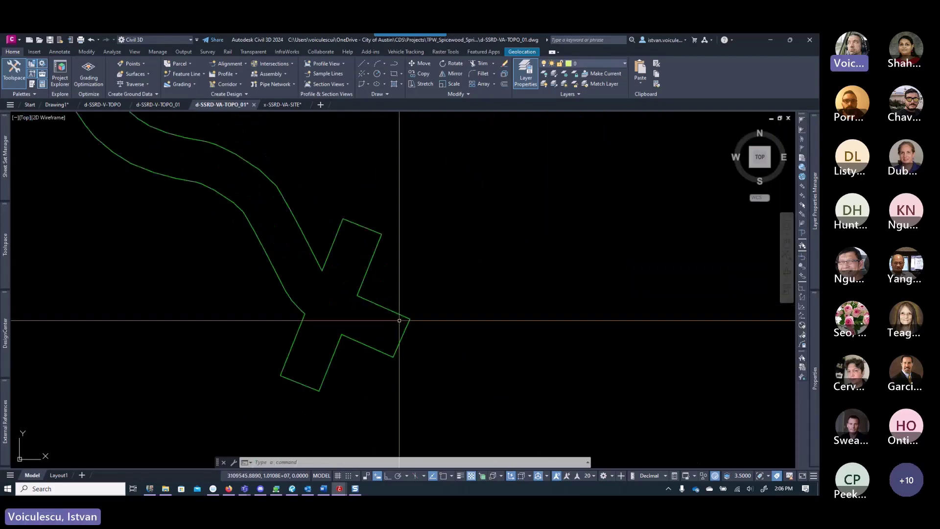
scroll(350, 260, "down", 5)
scroll(315, 267, "up", 6)
scroll(316, 259, "down", 5)
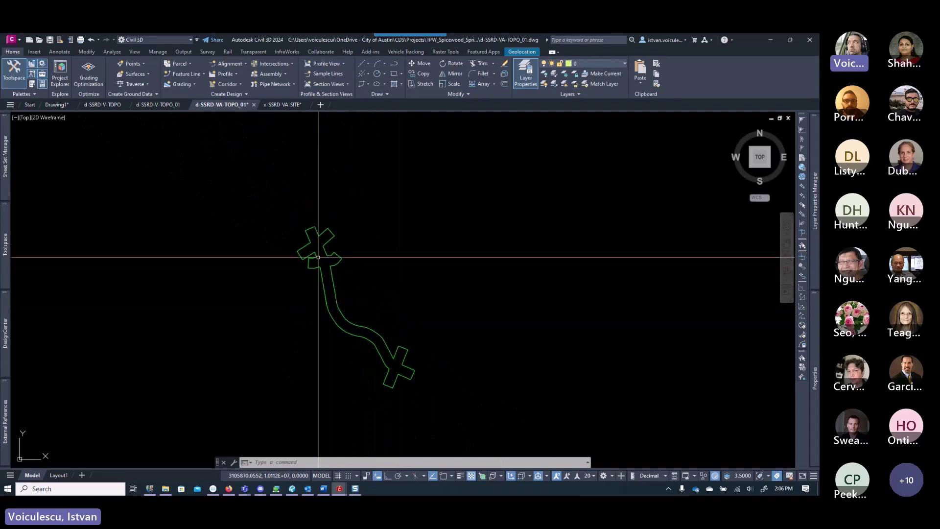
scroll(304, 254, "up", 5)
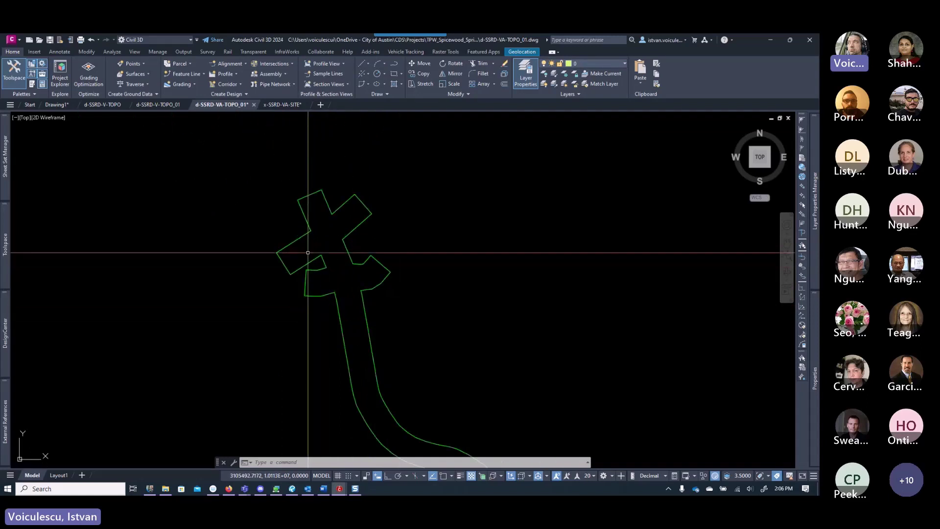
scroll(311, 259, "down", 4)
scroll(316, 272, "up", 1)
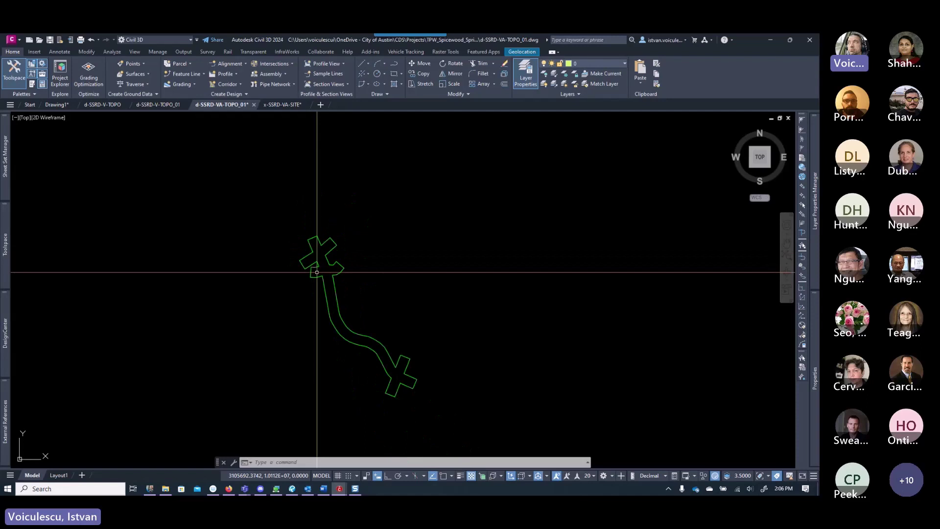
left_click(331, 287)
scroll(340, 284, "up", 2)
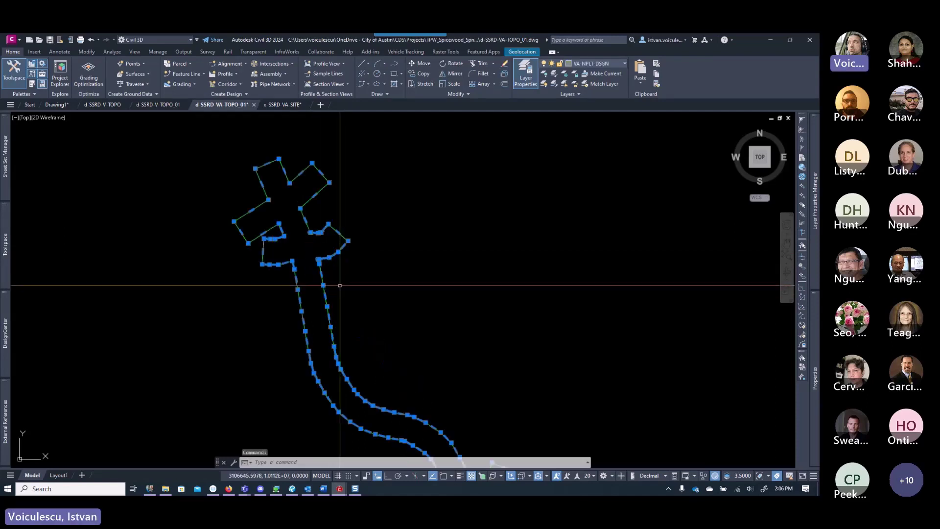
scroll(339, 285, "down", 4)
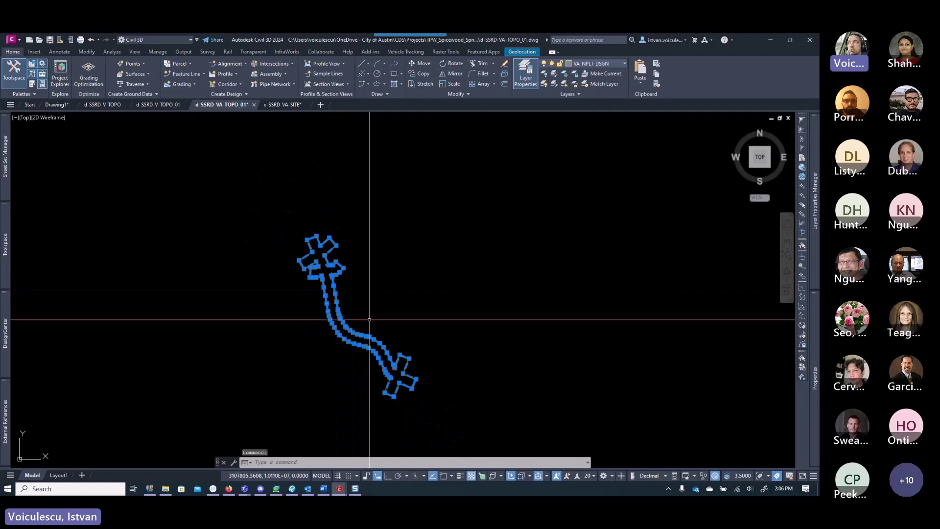
scroll(393, 353, "up", 6)
key("Escape")
key("Escape")
key("Escape")
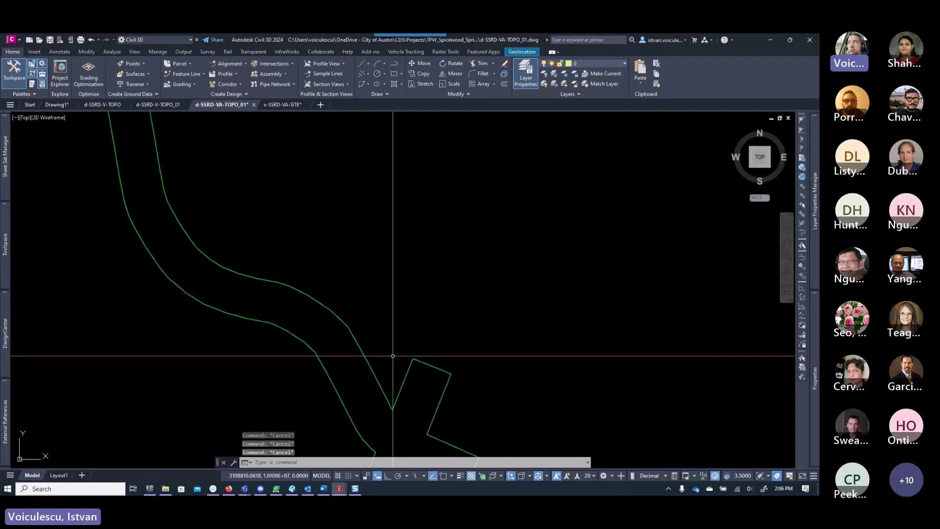
scroll(393, 356, "down", 3)
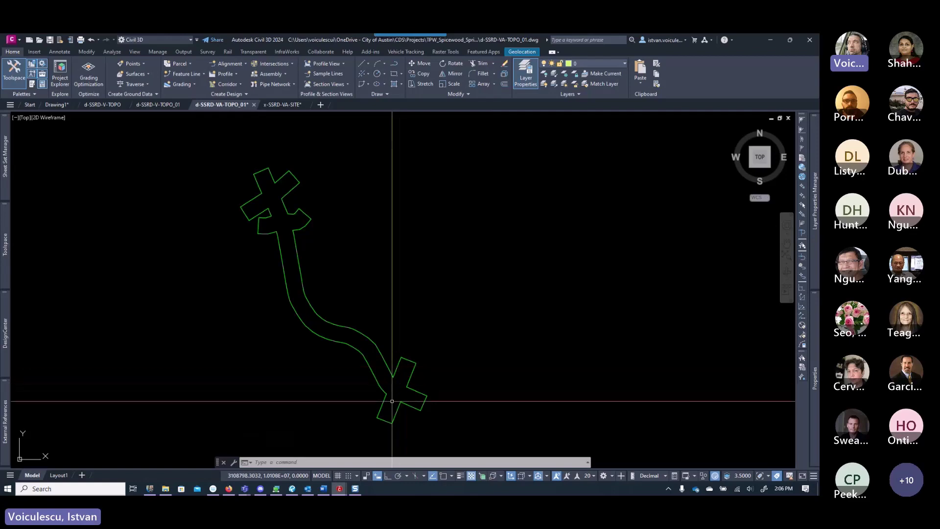
scroll(397, 362, "up", 4)
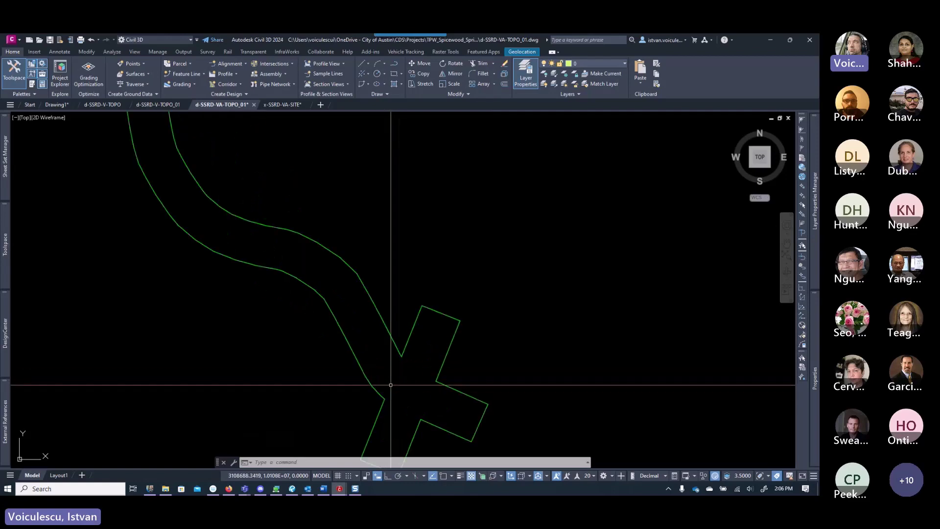
scroll(400, 353, "up", 5)
scroll(405, 353, "down", 5)
scroll(405, 353, "down", 2)
left_click(405, 353)
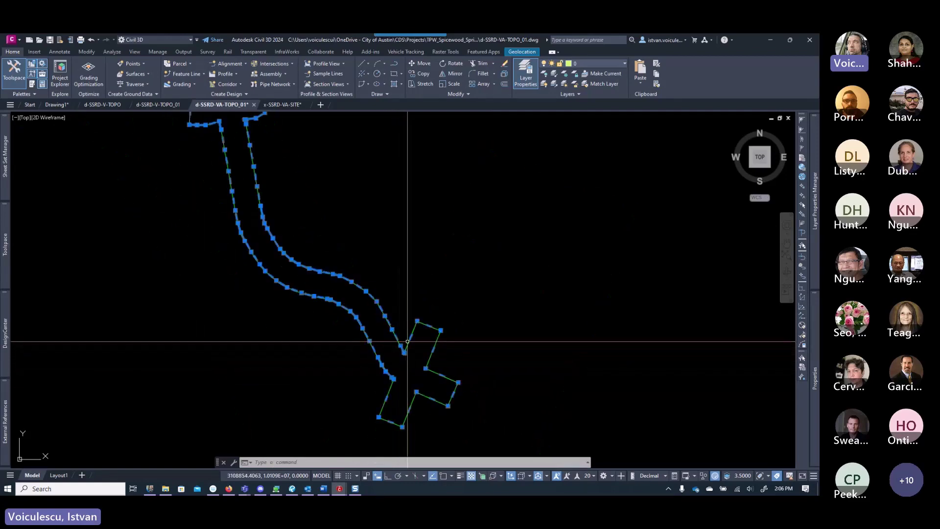
mouse_move(814, 348)
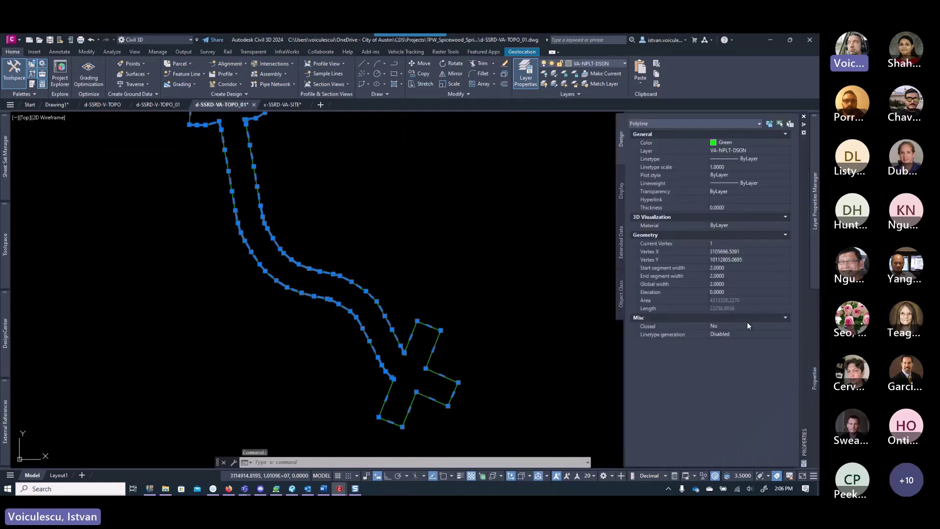
left_click(721, 326)
left_click(718, 332)
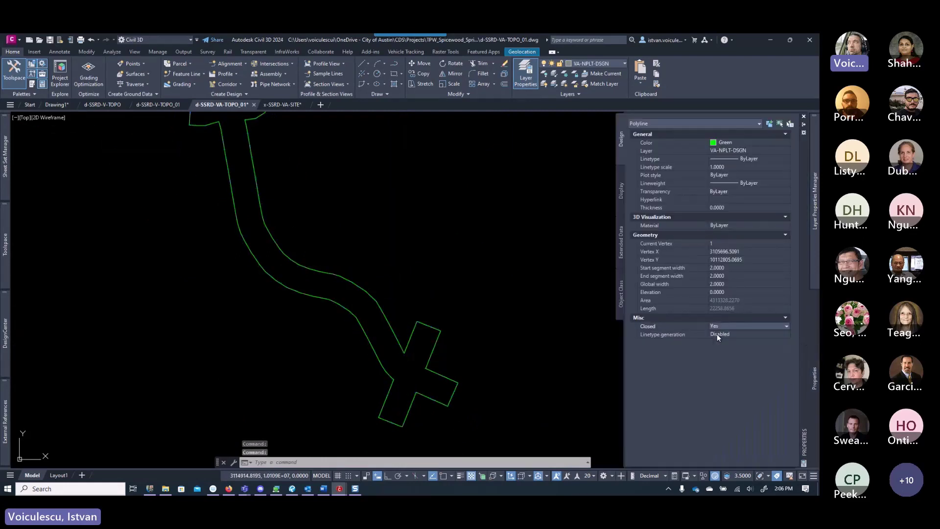
key("Escape")
key("Escape")
key("Escape")
scroll(431, 362, "up", 3)
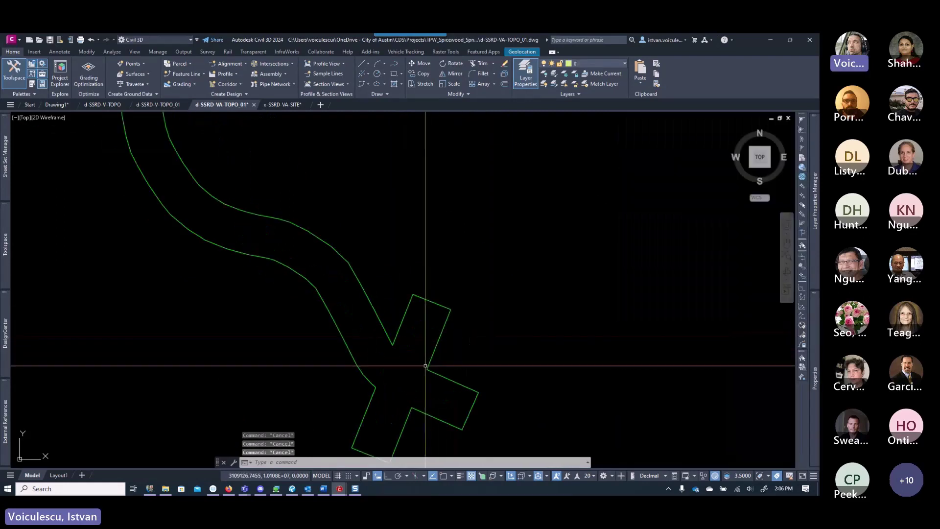
left_click(431, 361)
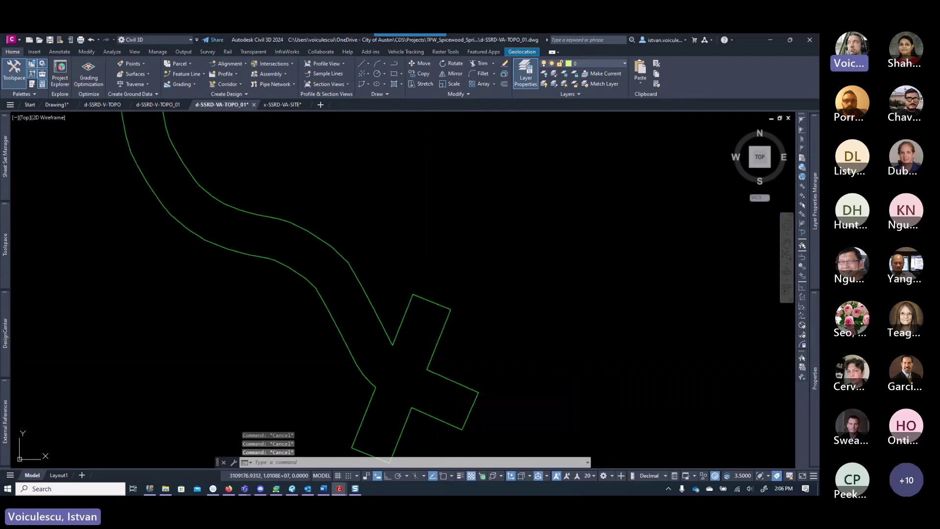
mouse_move(427, 369)
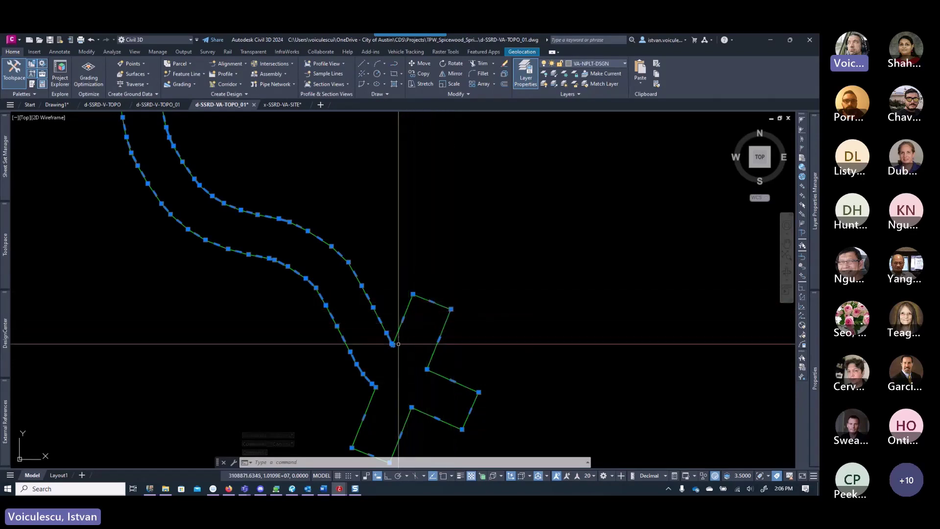
- Move a corner vertex of the green boundary outline to a new position using PEDIT Edit vertex
scroll(398, 344, "up", 8)
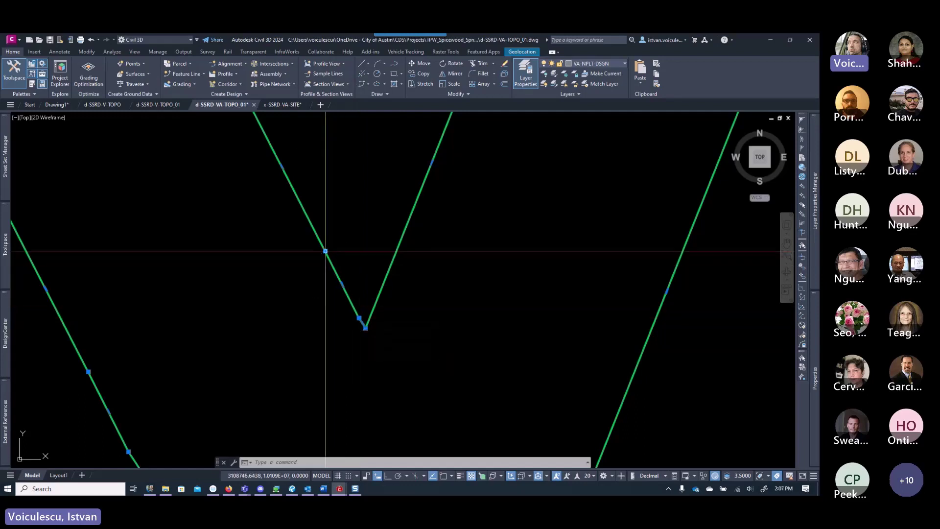
scroll(319, 243, "down", 3)
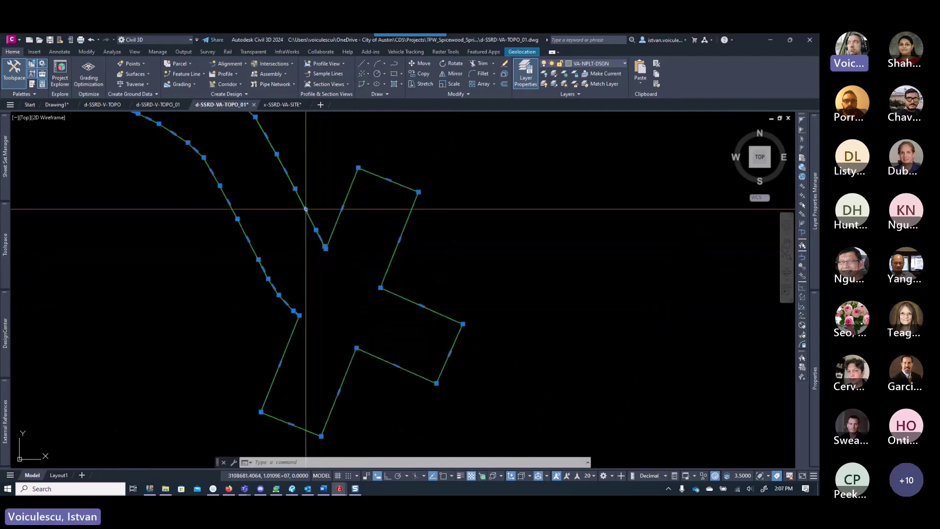
mouse_move(276, 155)
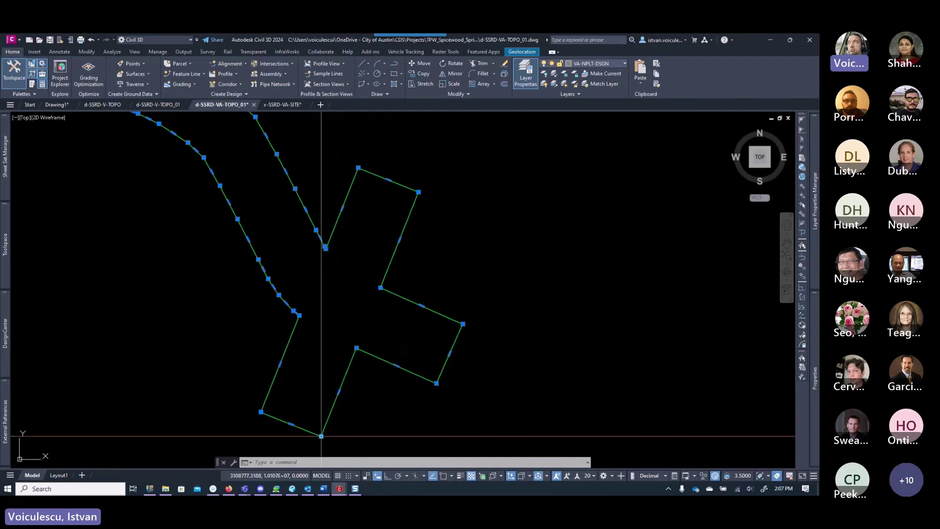
mouse_move(322, 437)
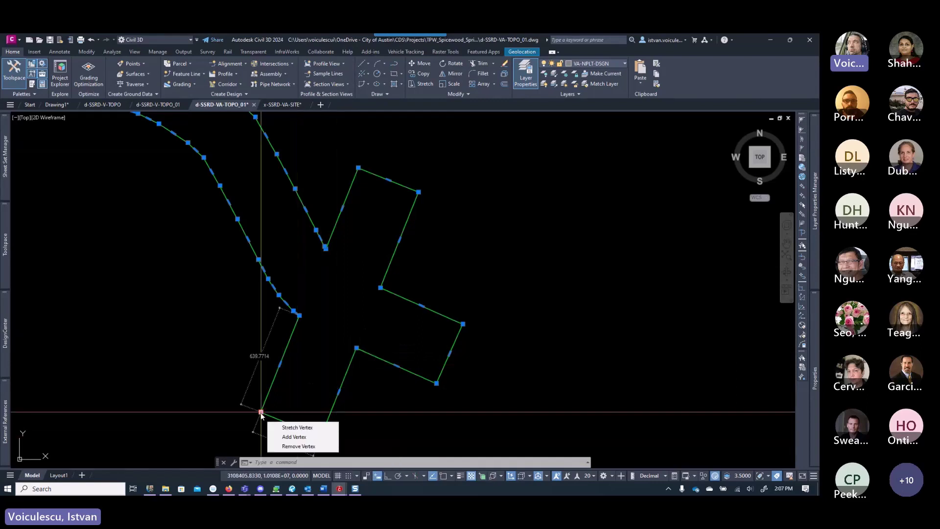
scroll(293, 411, "down", 5)
middle_click_drag(205, 296, 283, 379)
scroll(264, 333, "up", 5)
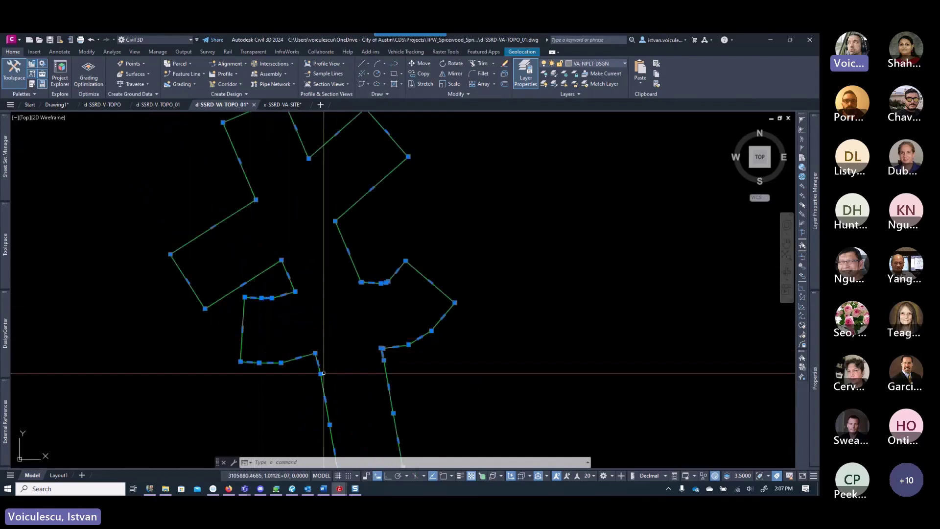
mouse_move(316, 353)
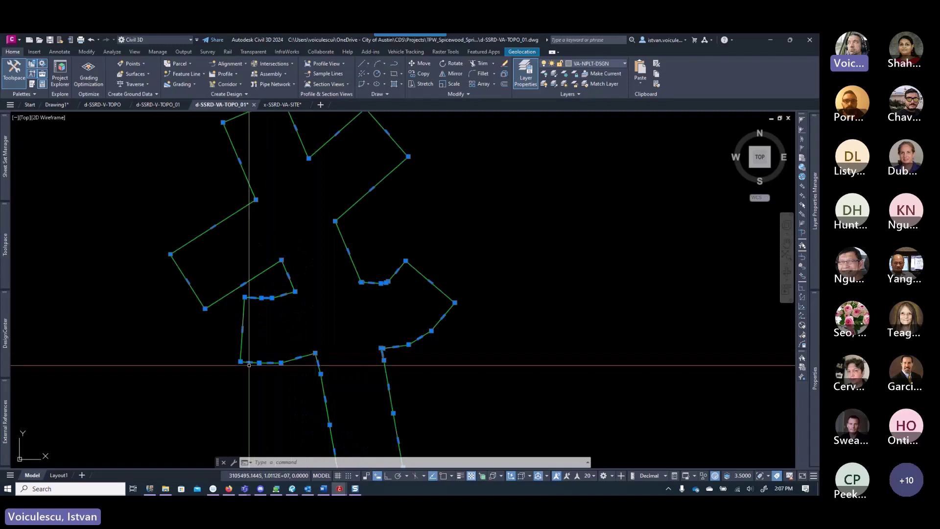
mouse_move(240, 362)
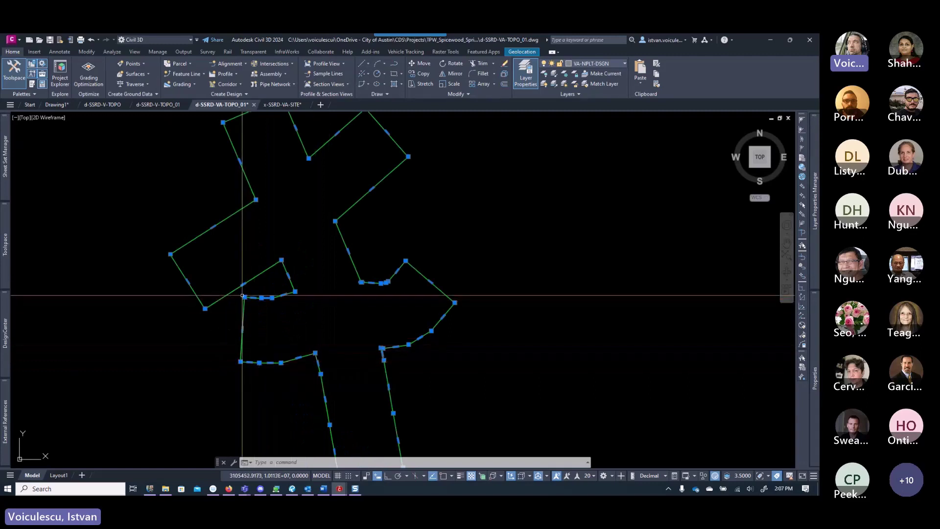
mouse_move(245, 298)
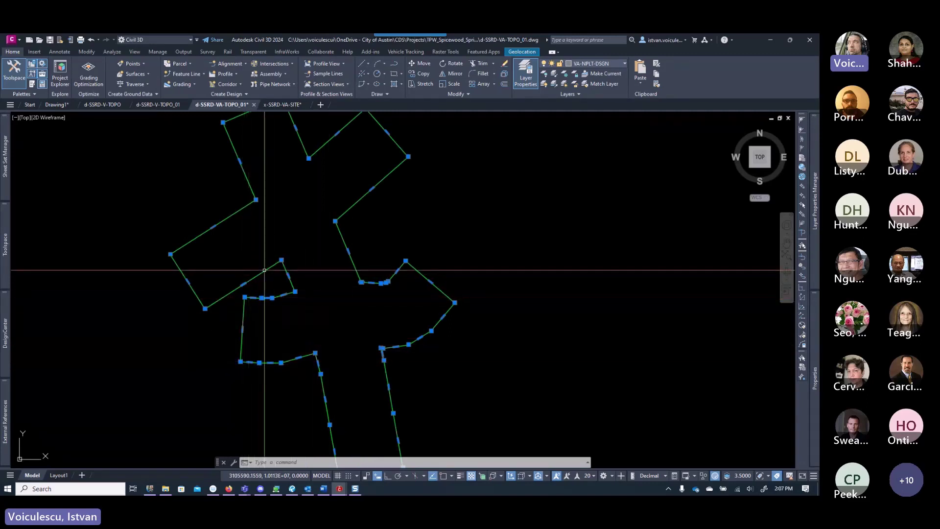
mouse_move(282, 260)
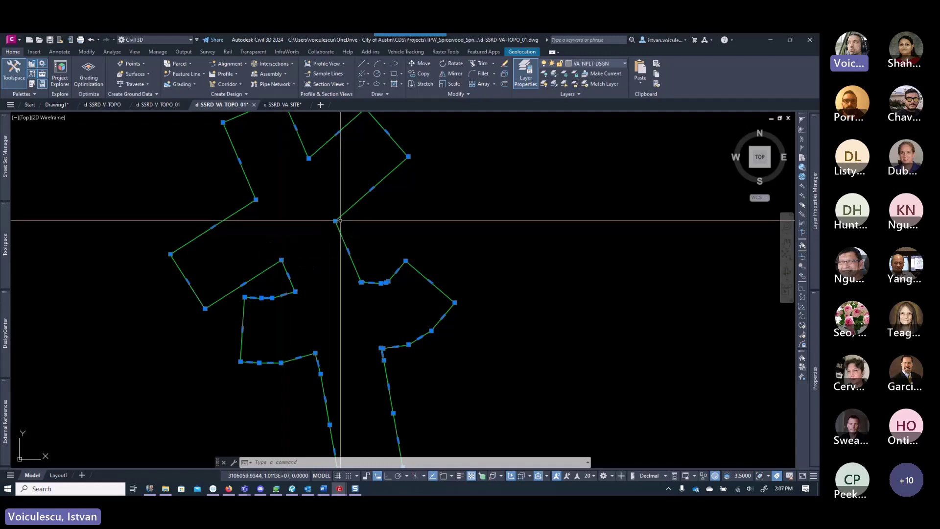
mouse_move(336, 221)
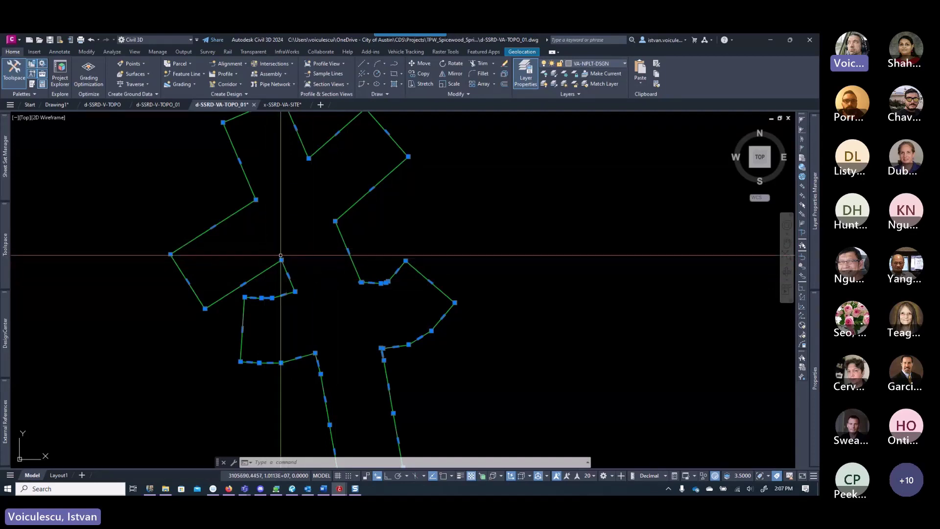
scroll(284, 261, "up", 8)
scroll(304, 248, "up", 3)
scroll(329, 220, "down", 6)
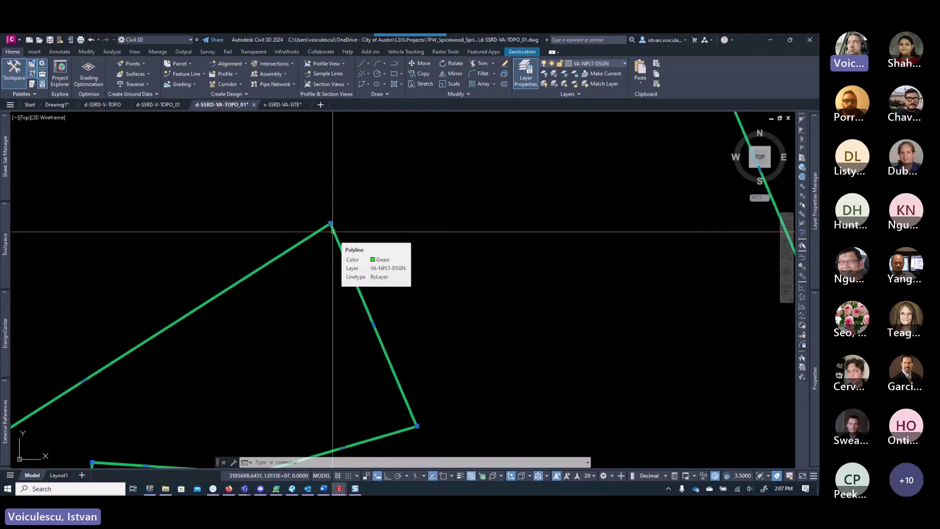
right_click(333, 231)
left_click(387, 383)
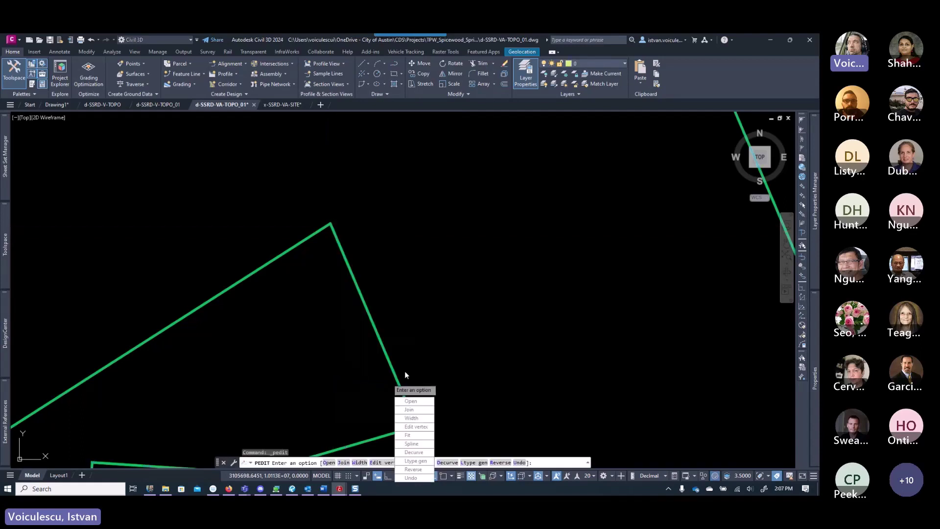
left_click(415, 427)
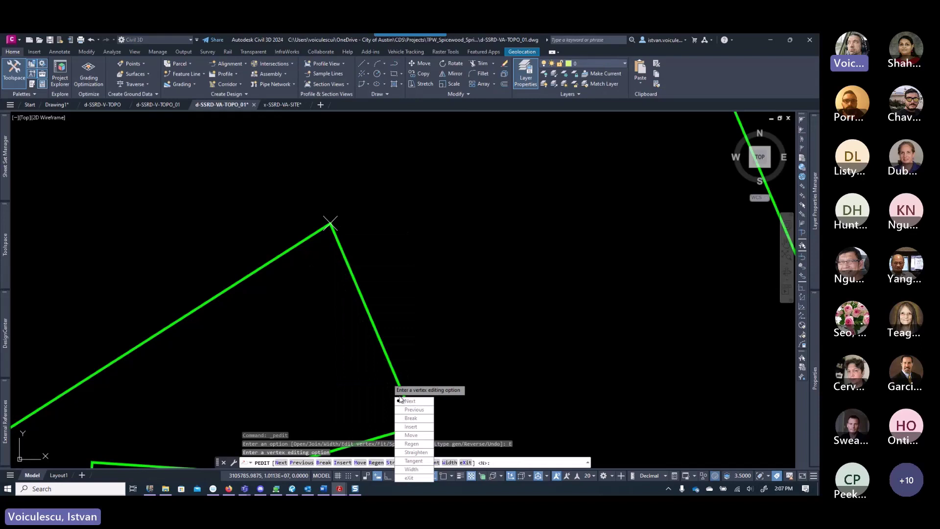
left_click(411, 435)
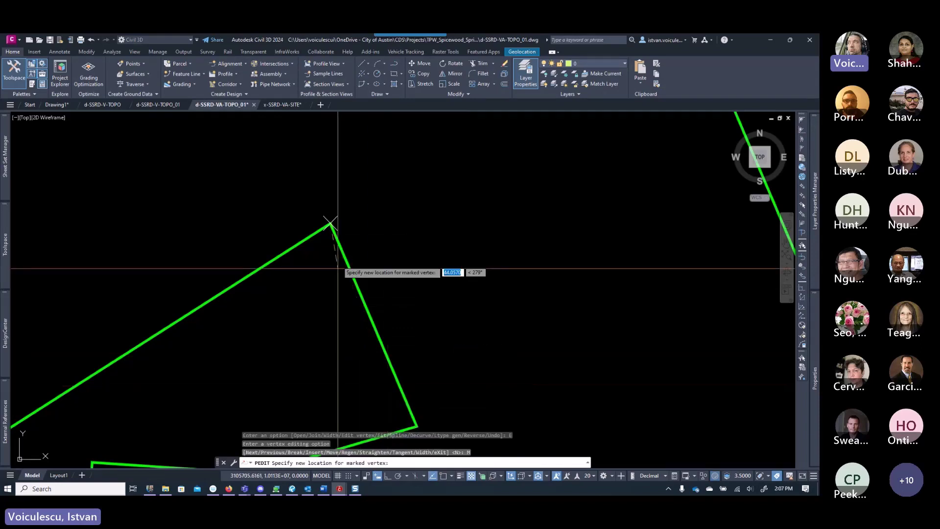
left_click(271, 169)
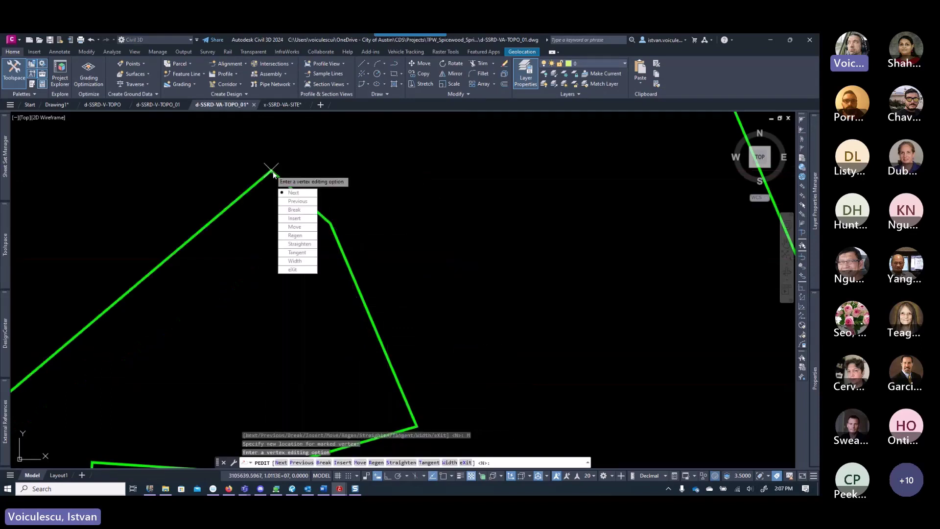
key("Escape")
key("Escape")
key("Escape")
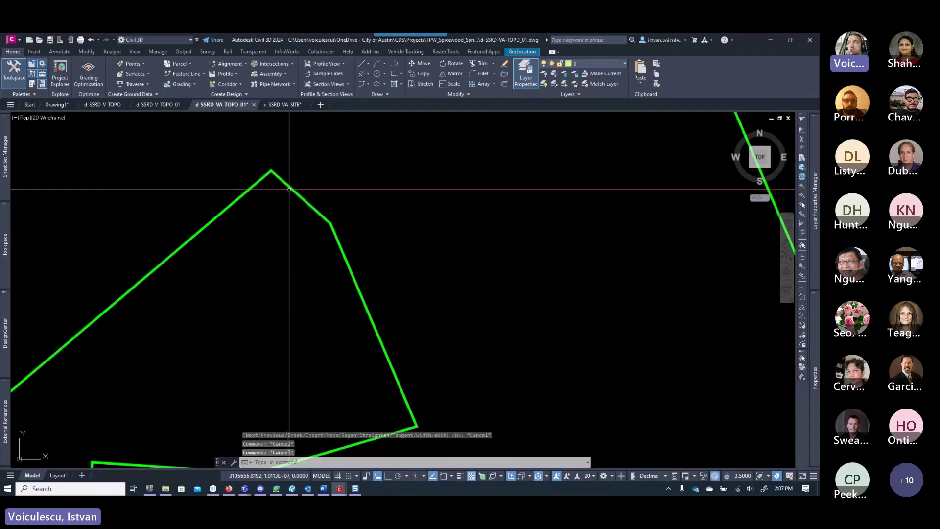
- Remove an extra vertex from the outline, check the polyline, and save the drawing
mouse_move(271, 169)
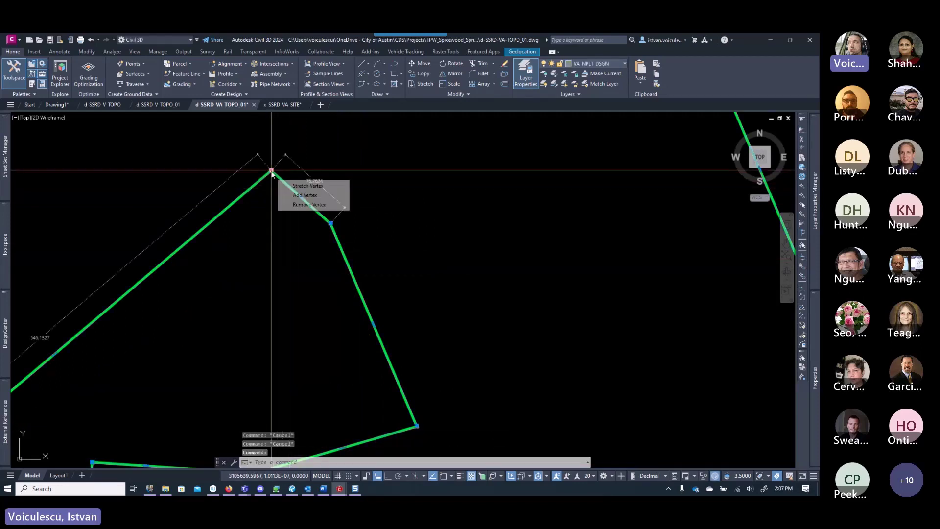
left_click(300, 205)
left_click(300, 205)
scroll(299, 204, "down", 2)
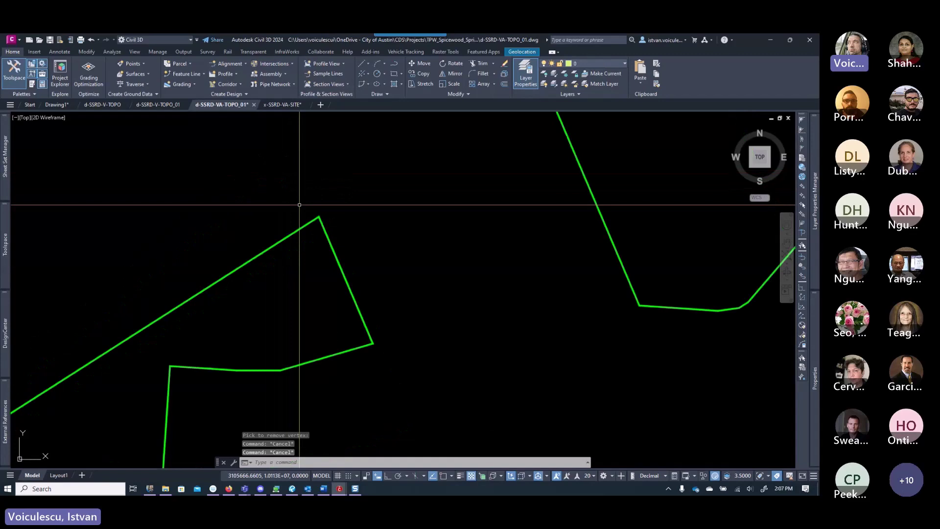
scroll(299, 205, "down", 3)
left_click(304, 215)
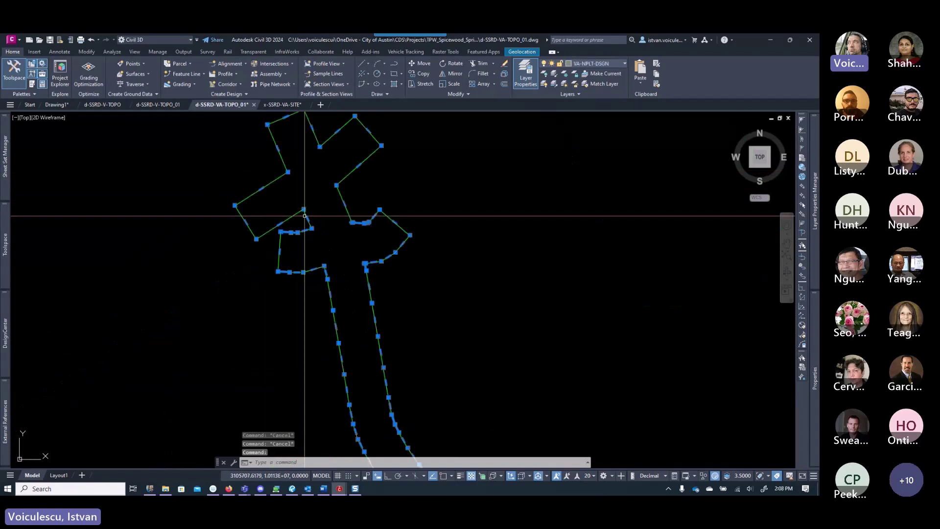
key("Escape")
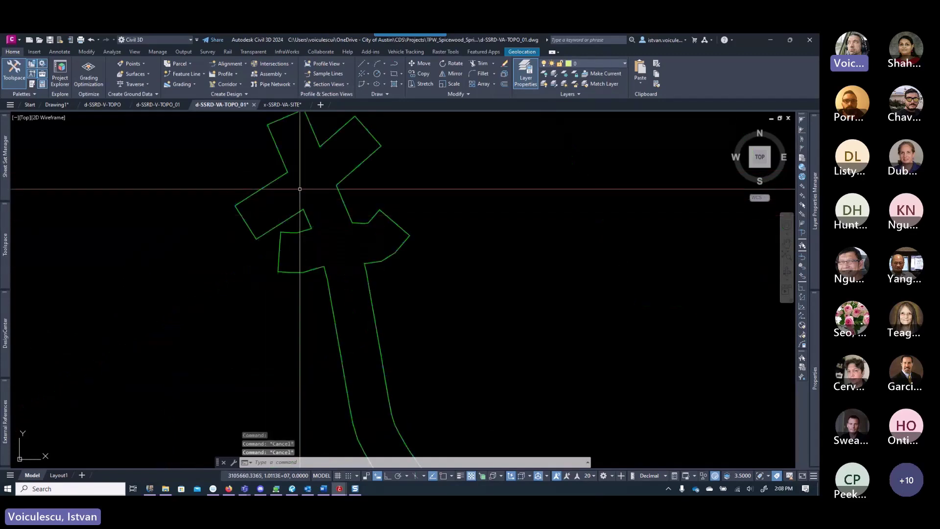
key("ctrl+s")
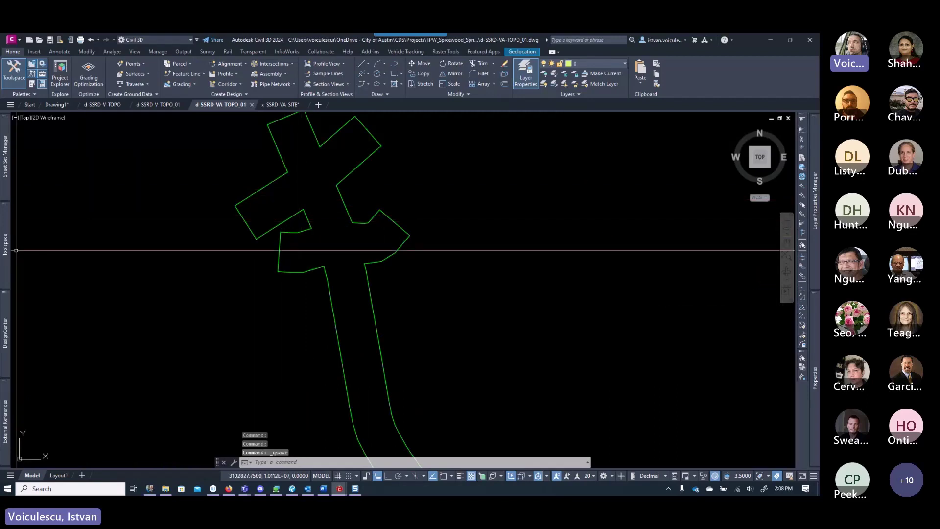
- Add a Data Clip-type boundary named 'Data Clip' to SSRD_VA_TOPO_01 using the green outline
mouse_move(5, 245)
left_click(96, 221)
right_click(95, 223)
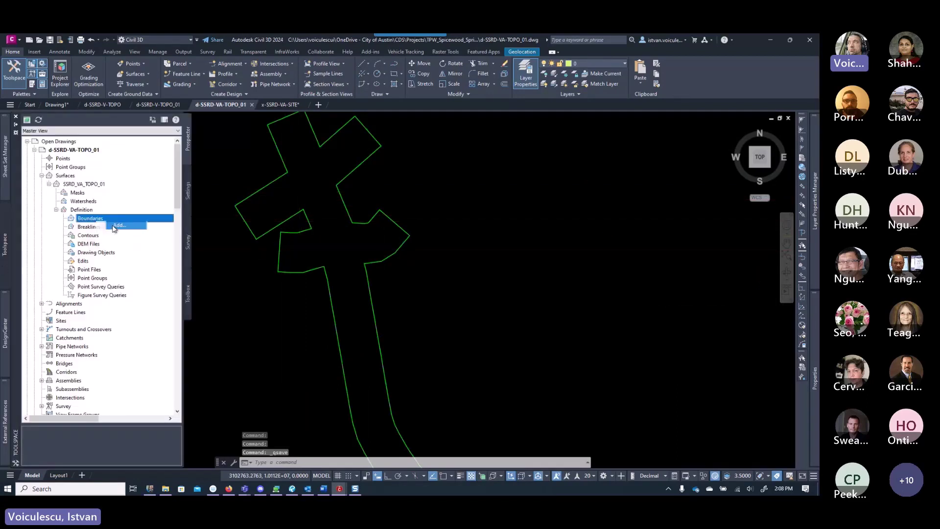
left_click(108, 226)
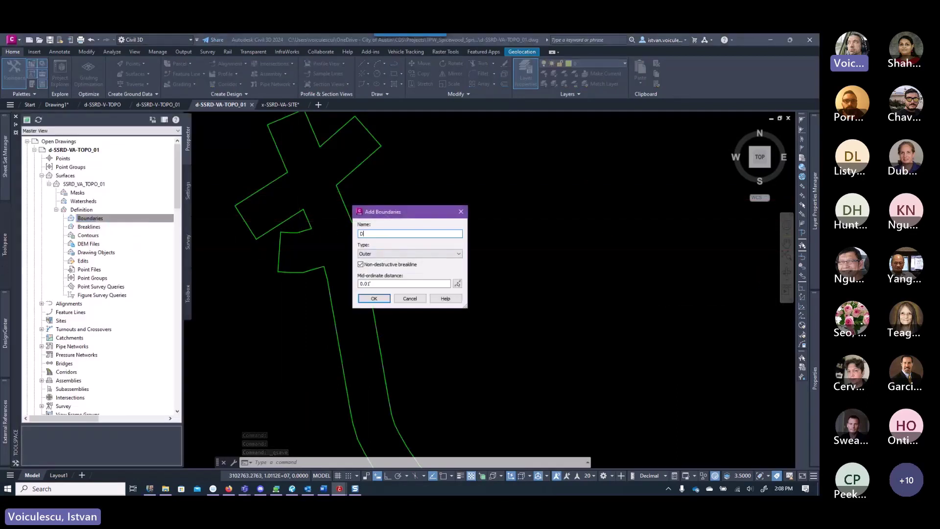
type("Data Clip")
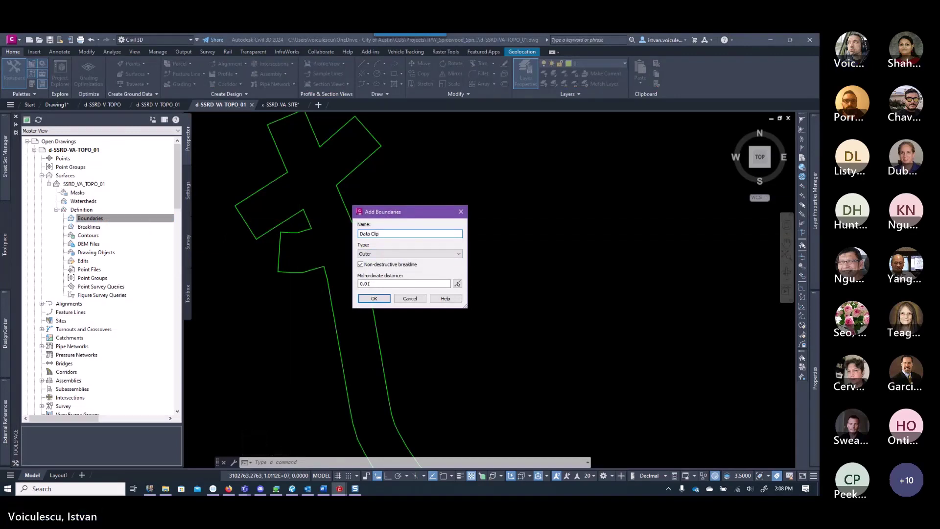
left_click(393, 254)
left_click(376, 278)
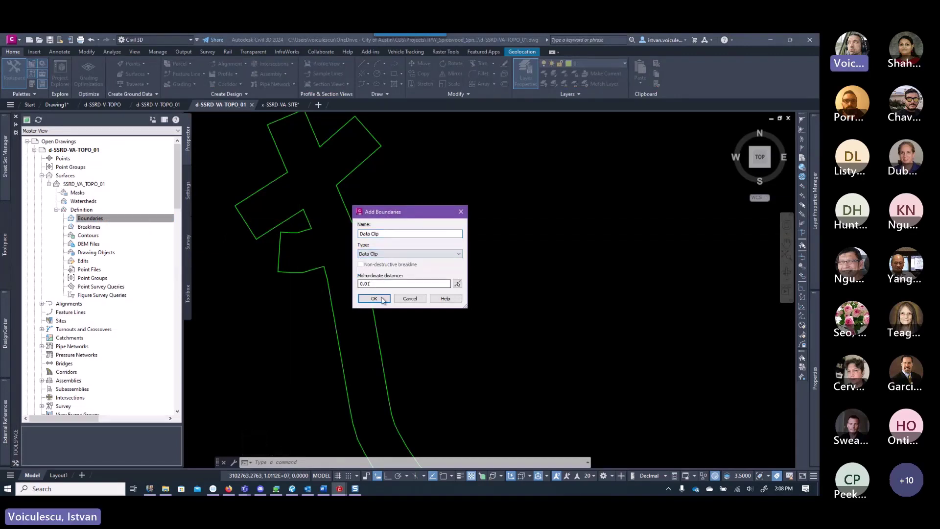
left_click(380, 300)
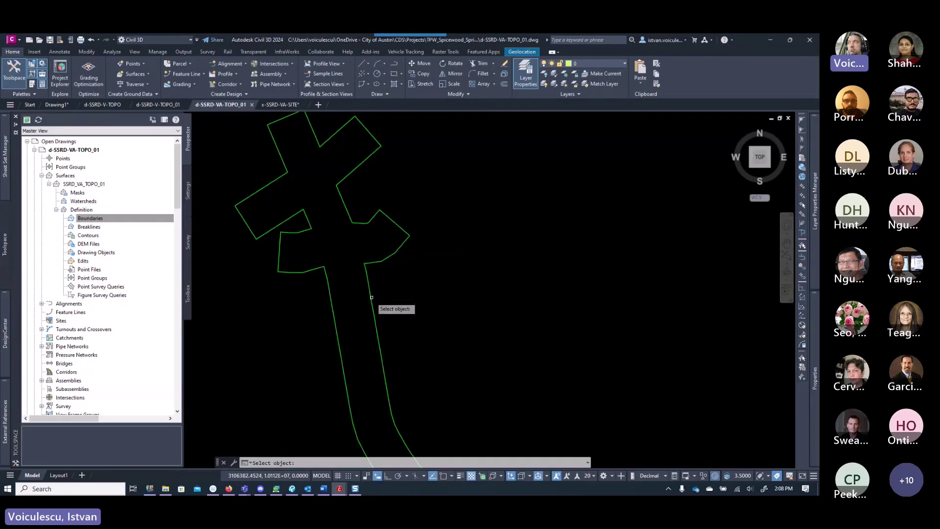
left_click(372, 295)
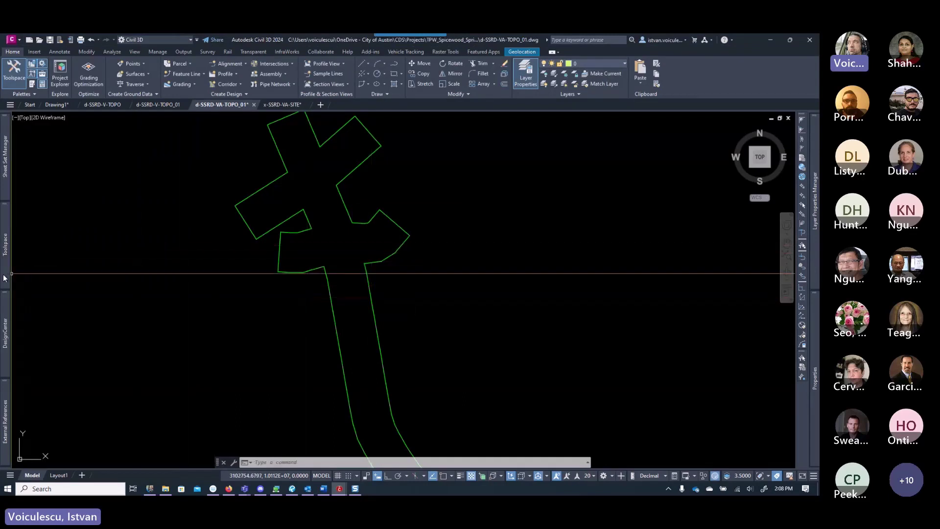
mouse_move(5, 244)
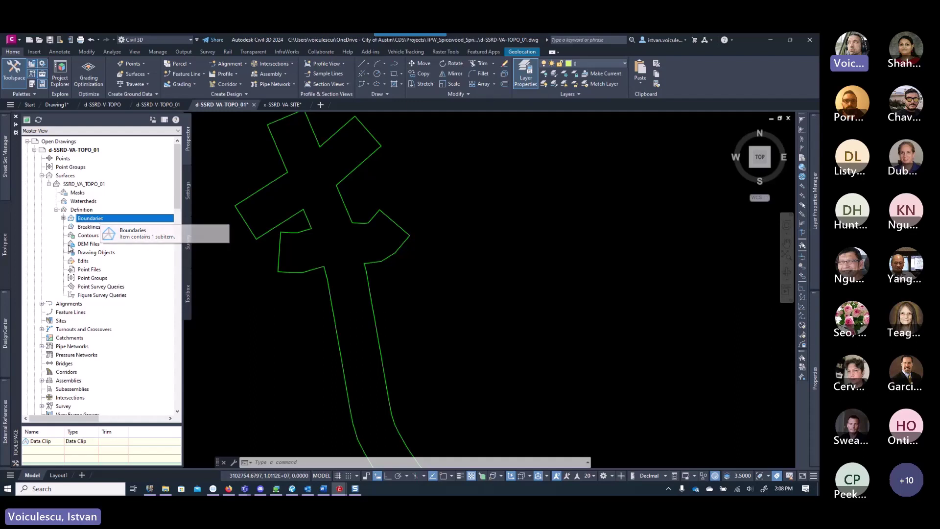
- Start adding point files to the surface and browse to the City of Austin OneDrive
right_click(100, 270)
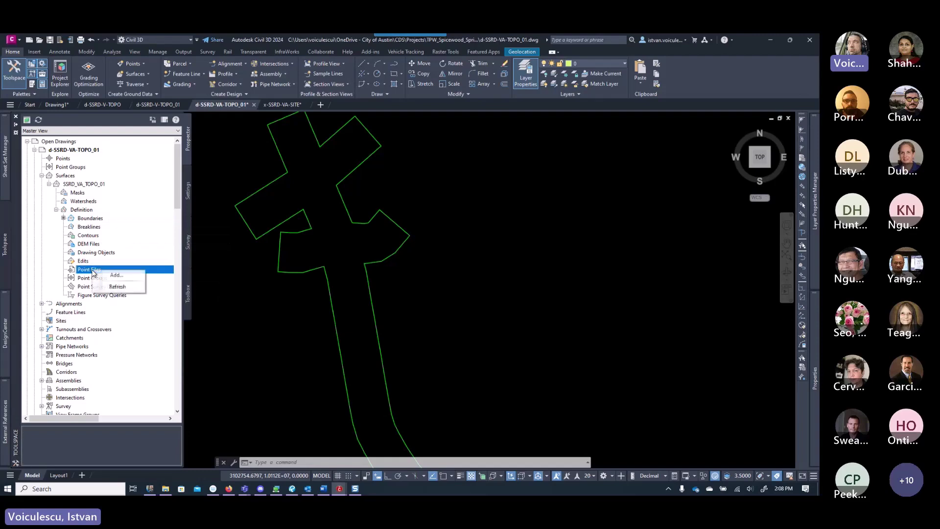
left_click(116, 275)
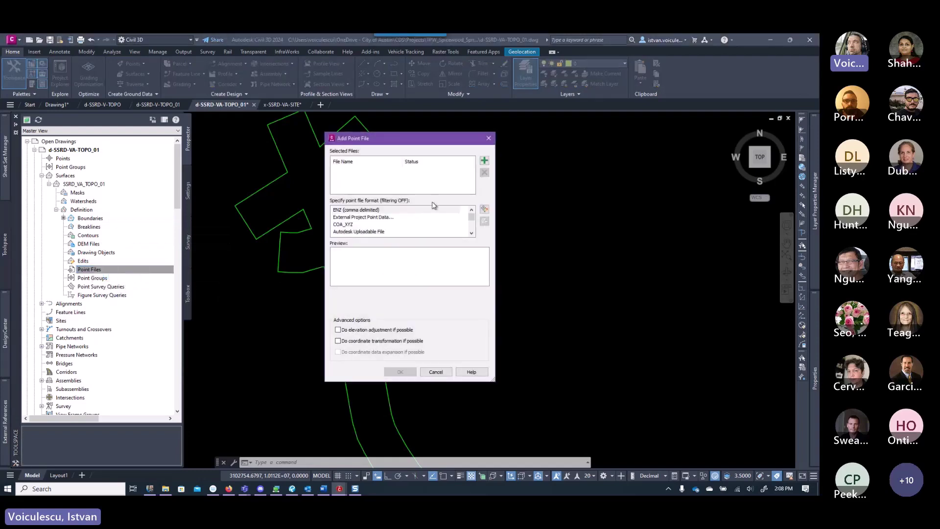
left_click(483, 161)
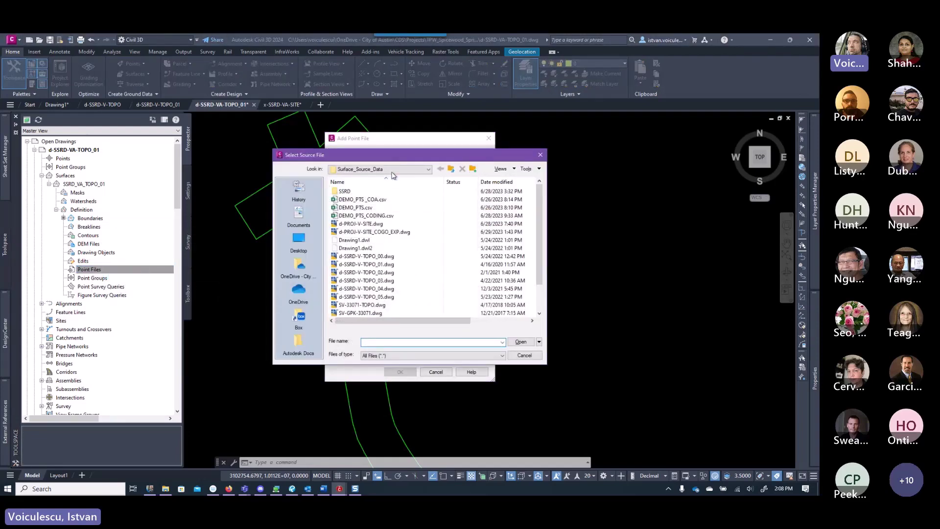
left_click(393, 168)
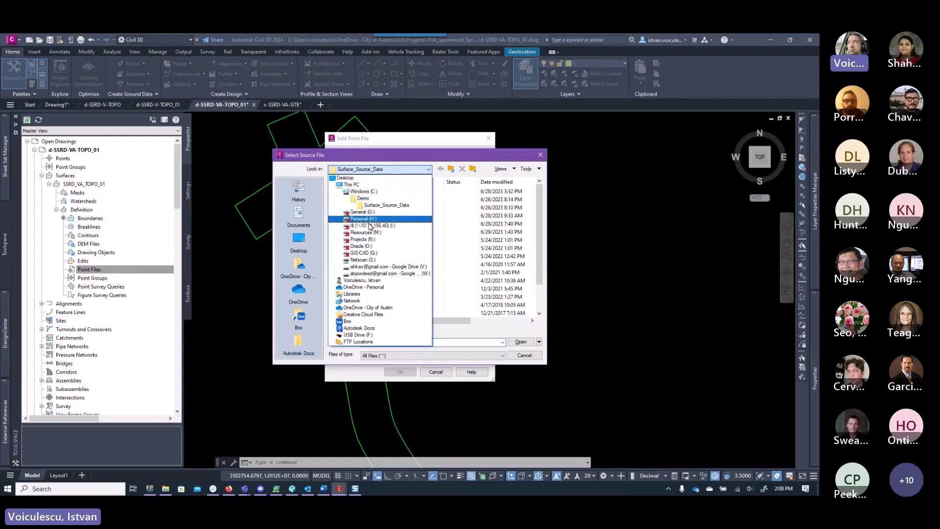
left_click(368, 308)
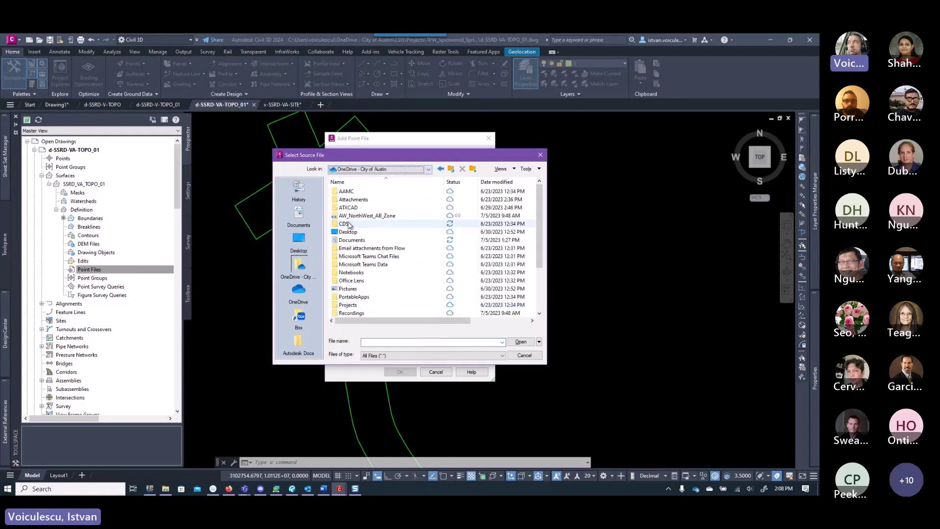
- Select the three DEM CSV files in CDS\Projects\TPW_Spicewood_Springs_Demo\CAD\DEM
double_click(349, 224)
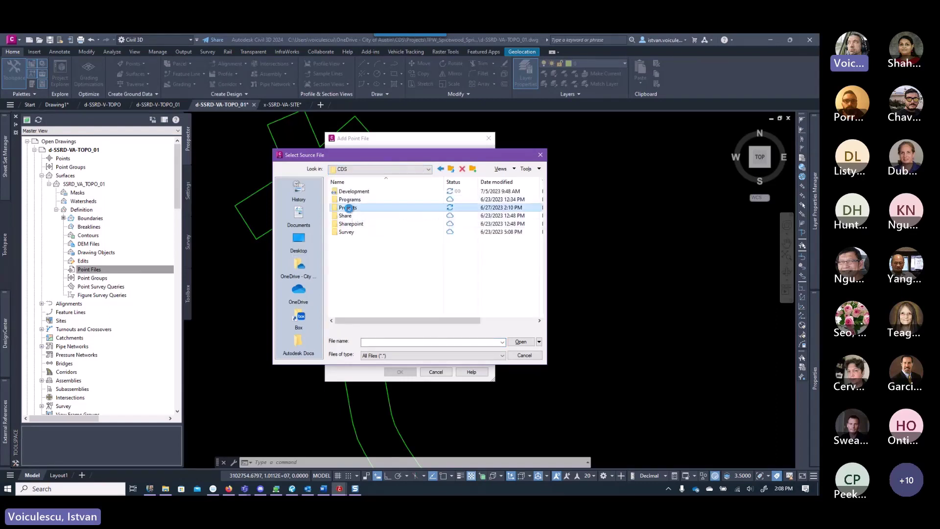
double_click(348, 208)
double_click(367, 209)
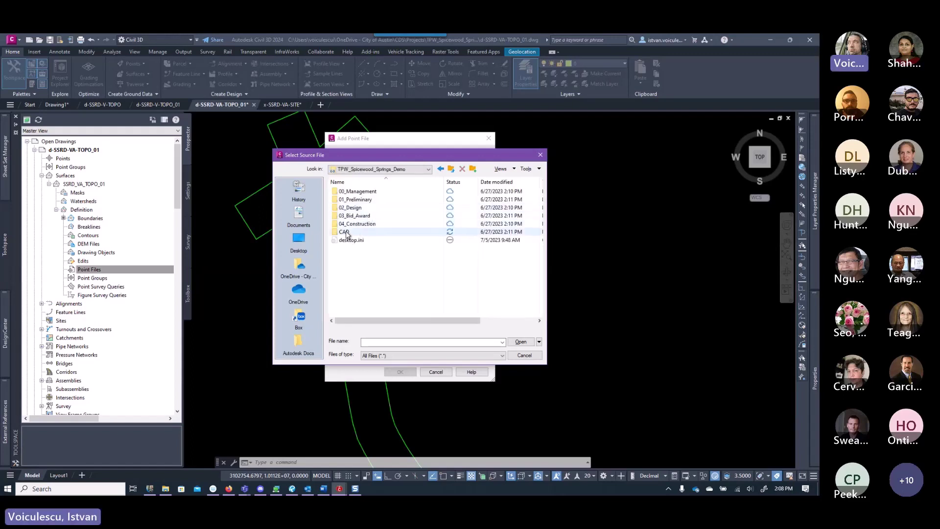
double_click(348, 232)
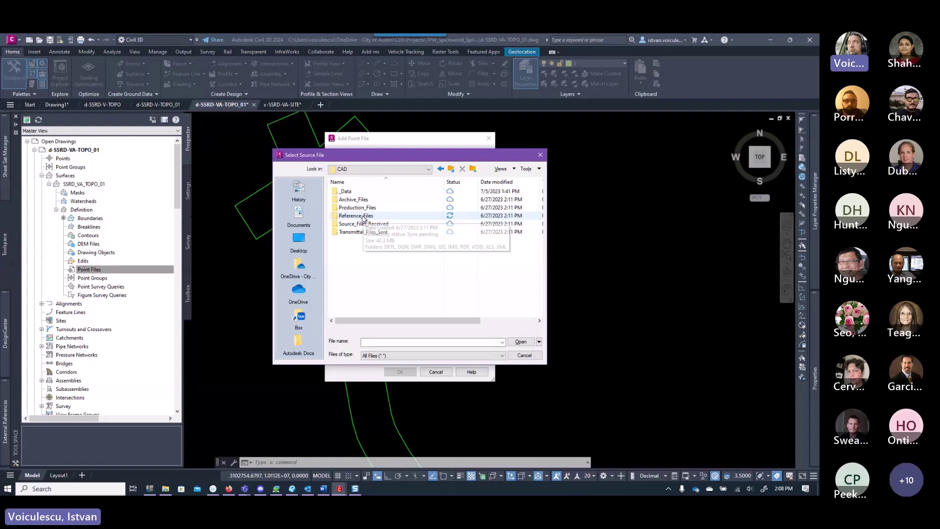
double_click(364, 218)
left_click(367, 191)
left_click(371, 207, "shift")
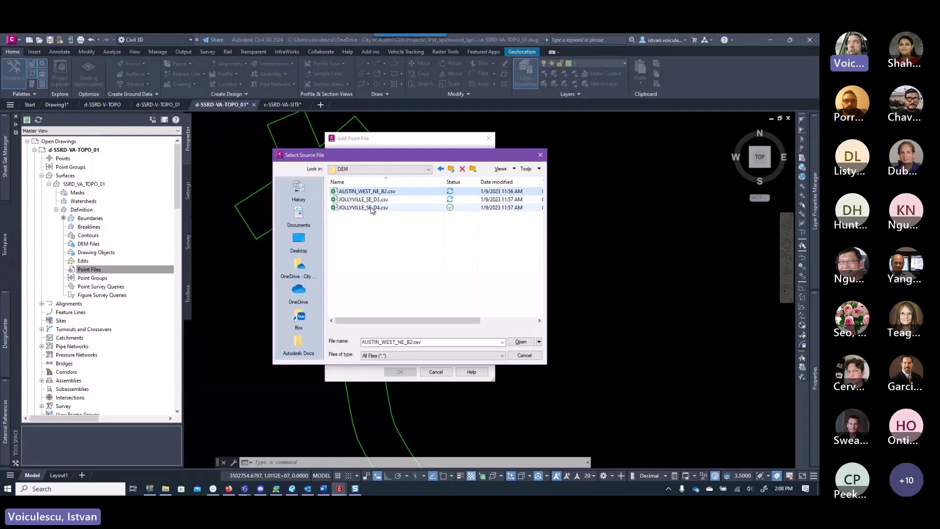
left_click(522, 343)
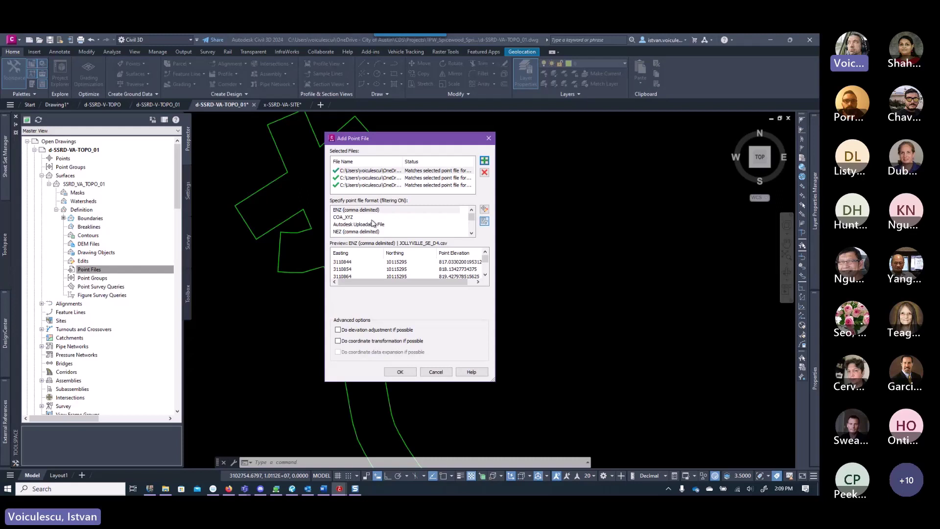
- Set the point file format to COA_XYZ and add the three CSV files to the surface
left_click(344, 217)
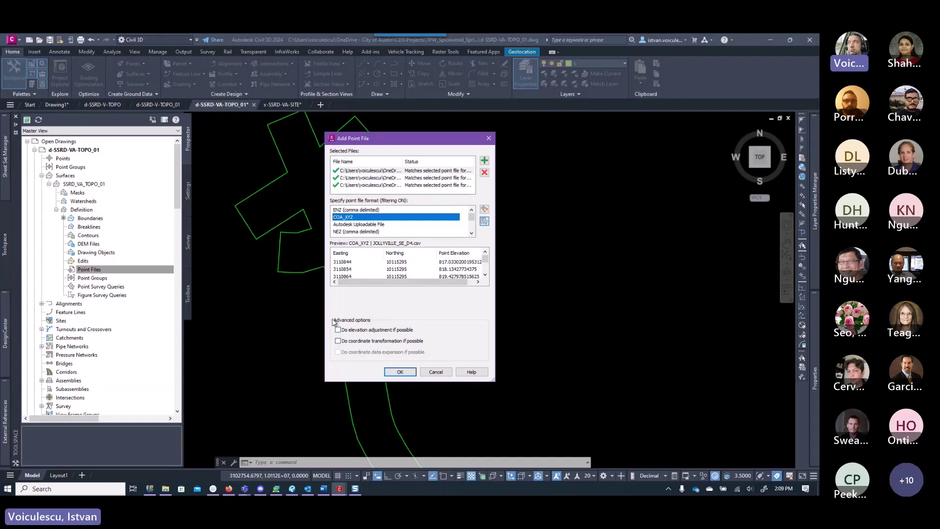
left_click(399, 372)
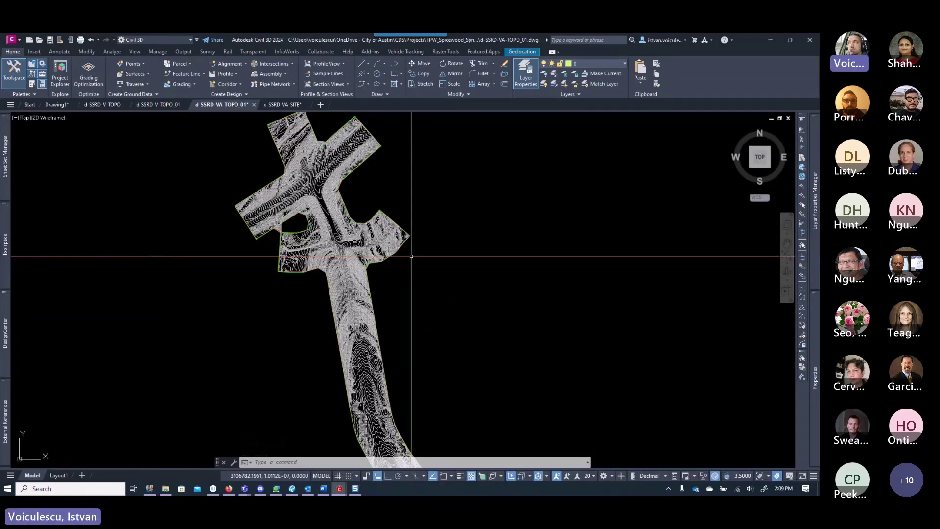
scroll(303, 230, "up", 4)
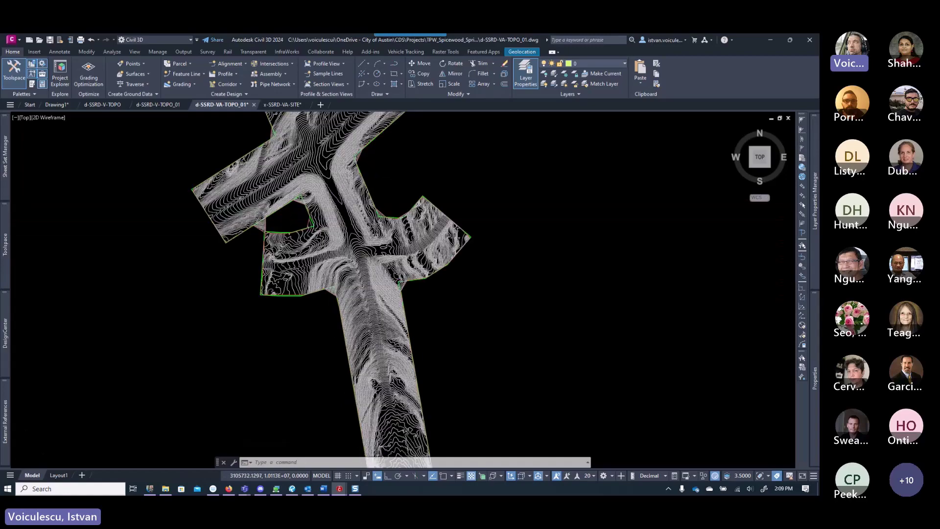
scroll(431, 363, "down", 5)
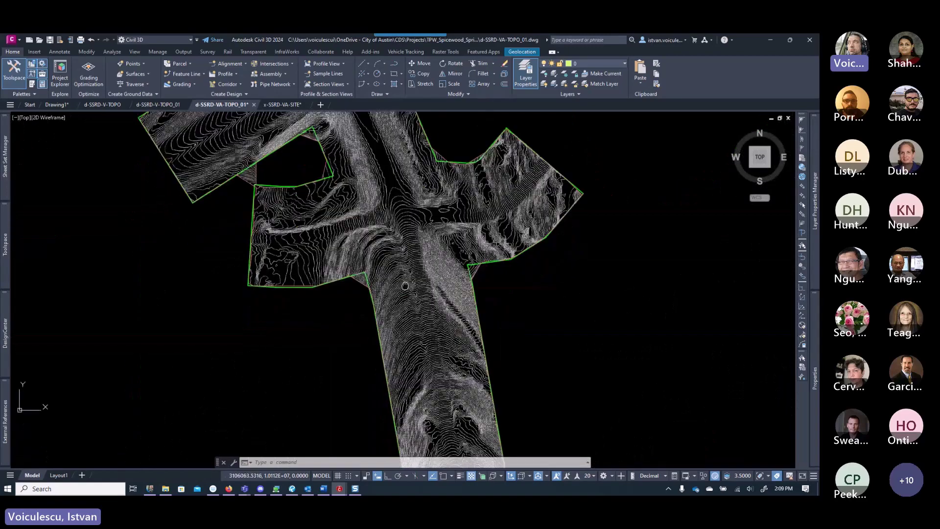
scroll(437, 372, "down", 2)
scroll(433, 345, "up", 8)
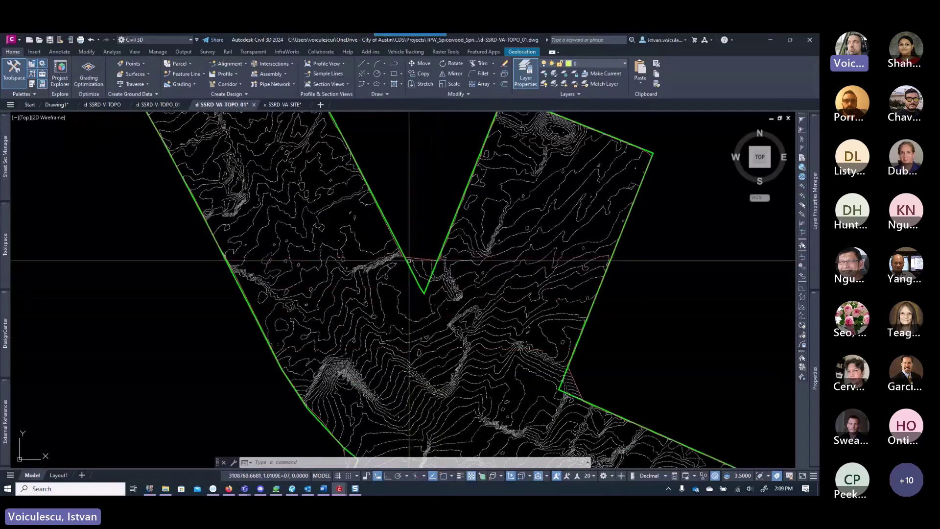
scroll(350, 247, "down", 8)
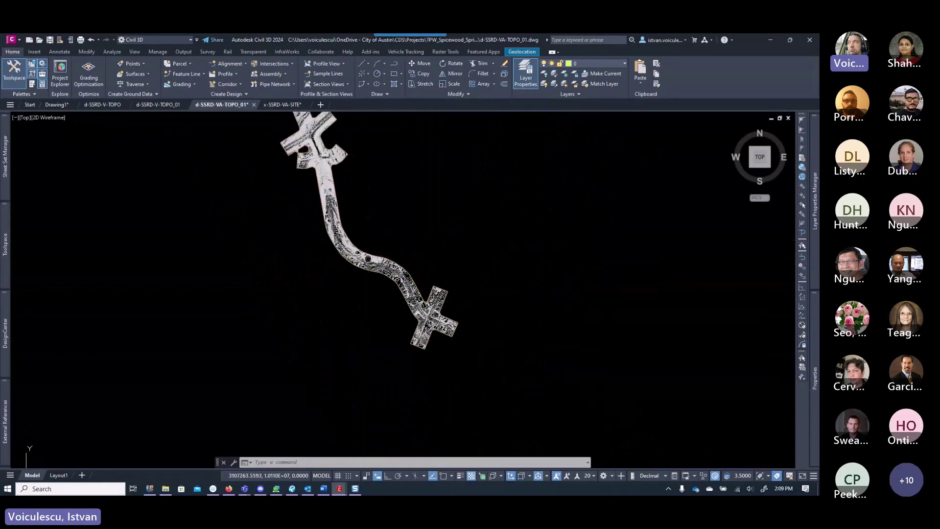
scroll(347, 244, "up", 10)
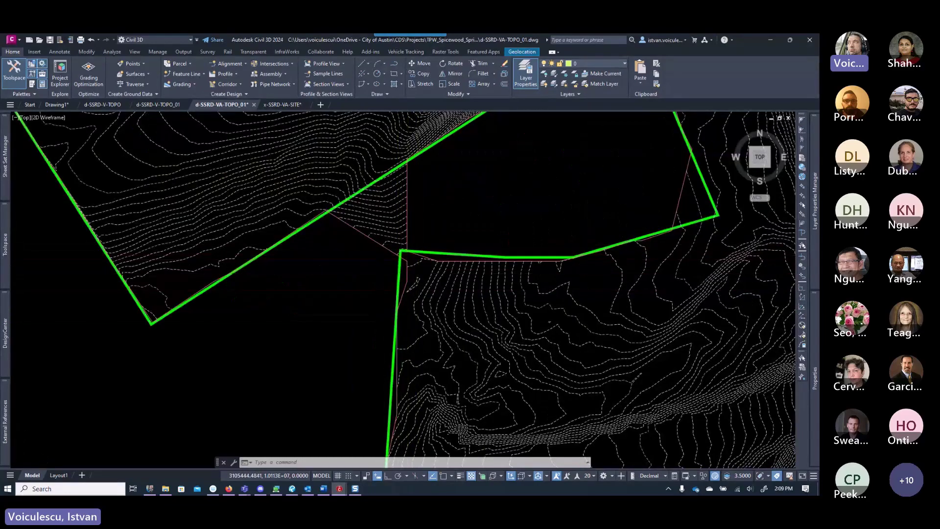
scroll(376, 271, "down", 6)
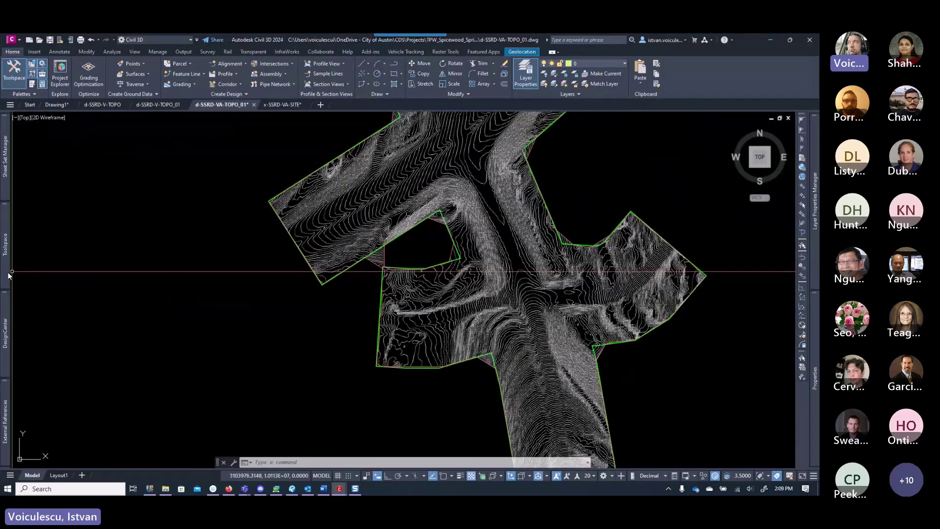
- Add an Outer boundary named Trim to SSRD_VA_TOPO_01 using the green outline
mouse_move(4, 278)
left_click(91, 217)
right_click(91, 218)
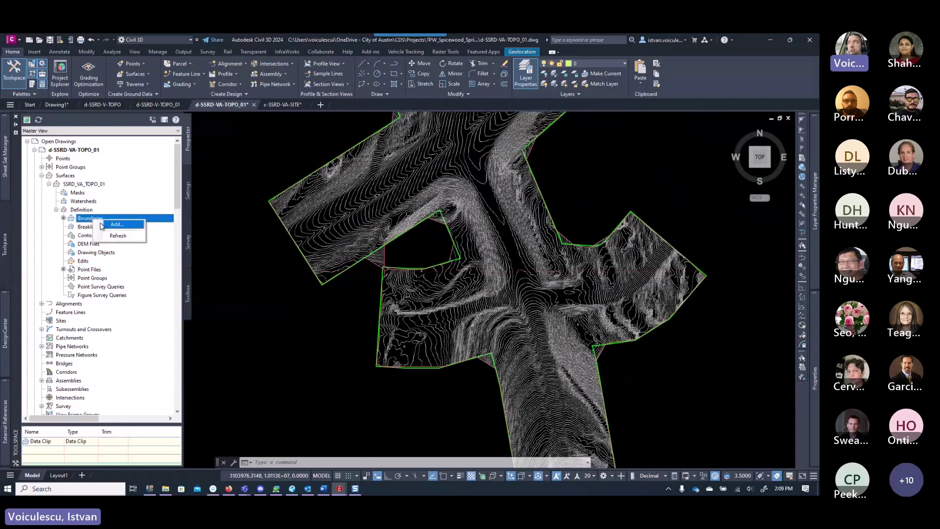
left_click(106, 224)
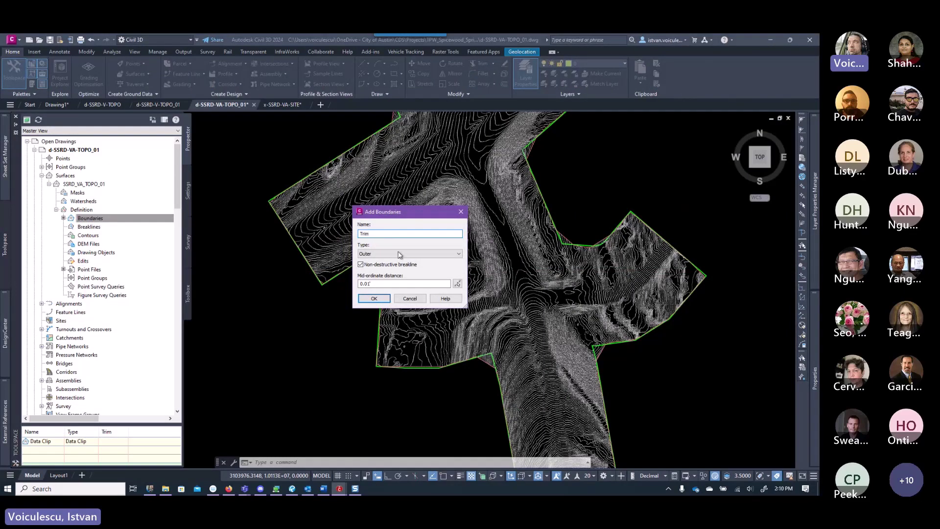
type("Trim")
left_click(374, 298)
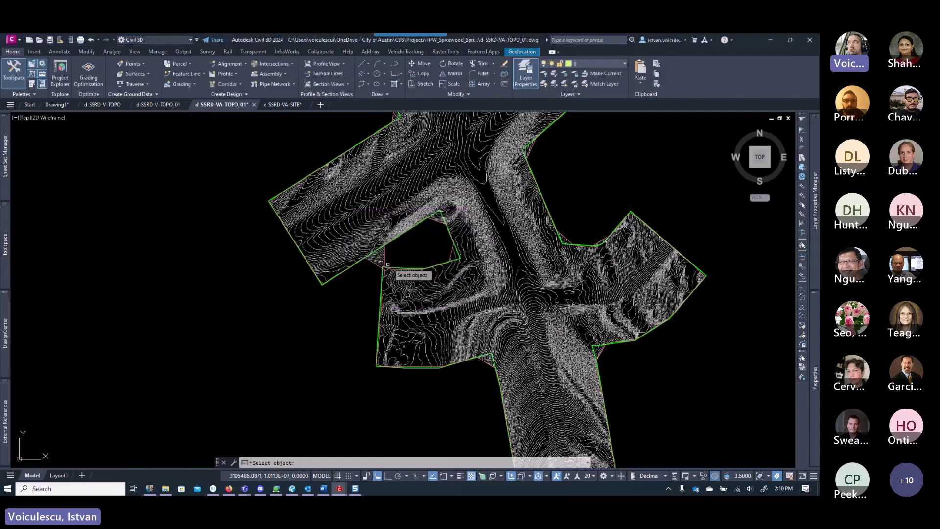
scroll(386, 267, "up", 5)
left_click(381, 276)
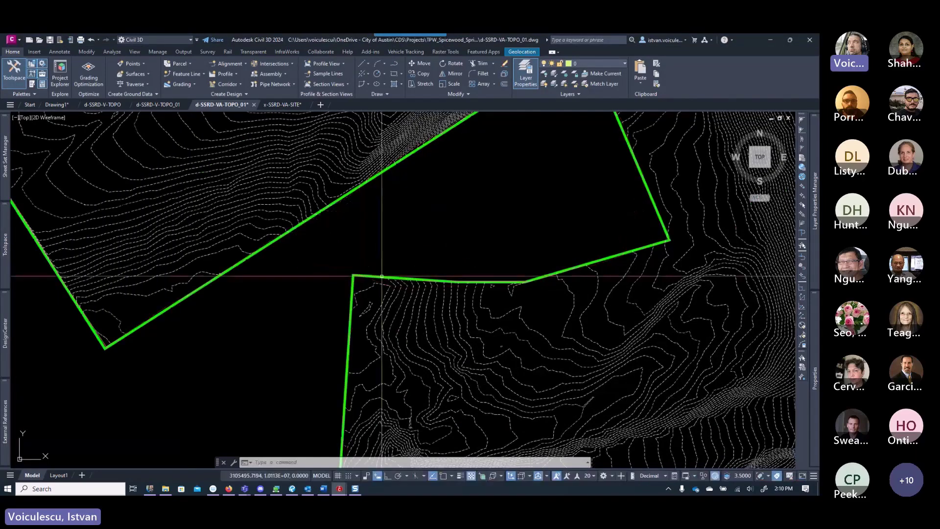
- Inspect the trimmed surface contours and elevations, then save the drawing
scroll(384, 267, "down", 5)
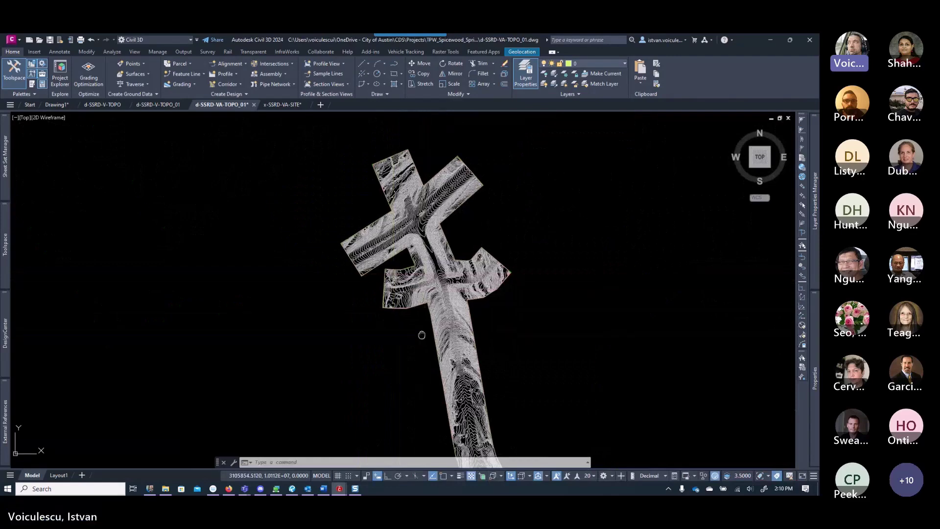
scroll(414, 289, "down", 5)
scroll(438, 283, "up", 8)
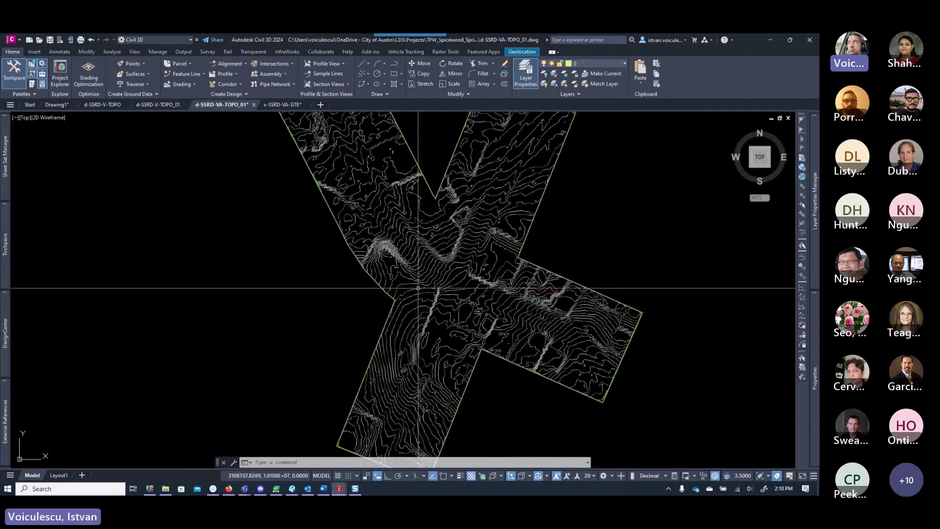
mouse_move(417, 288)
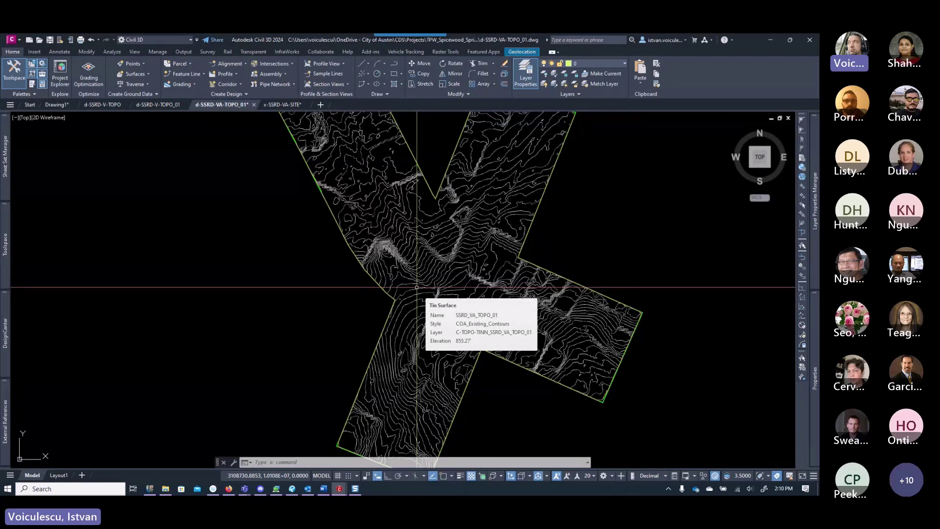
mouse_move(399, 269)
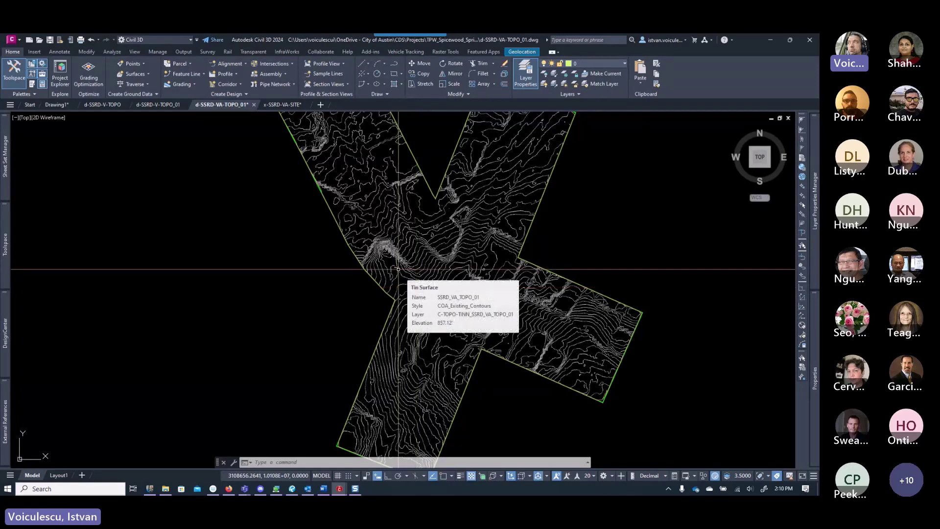
scroll(399, 269, "down", 5)
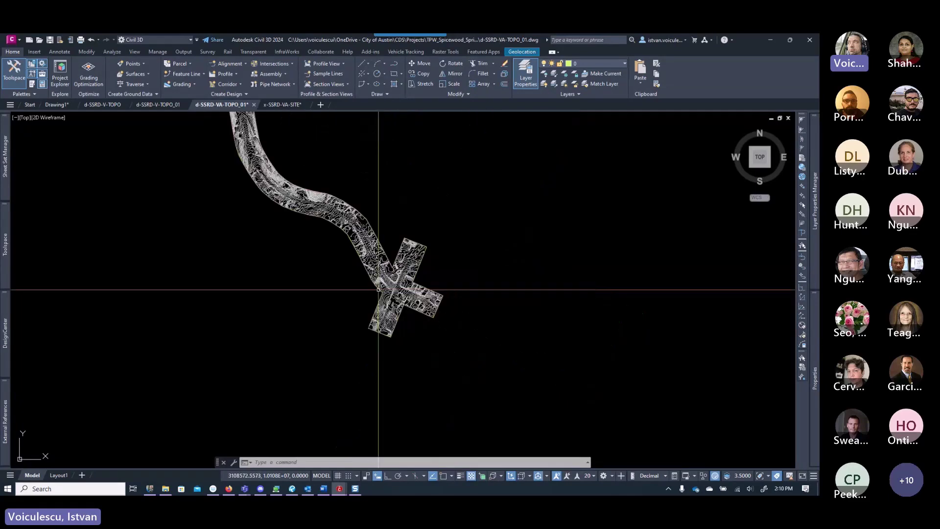
middle_click_drag(320, 244, 341, 323)
scroll(341, 323, "up", 6)
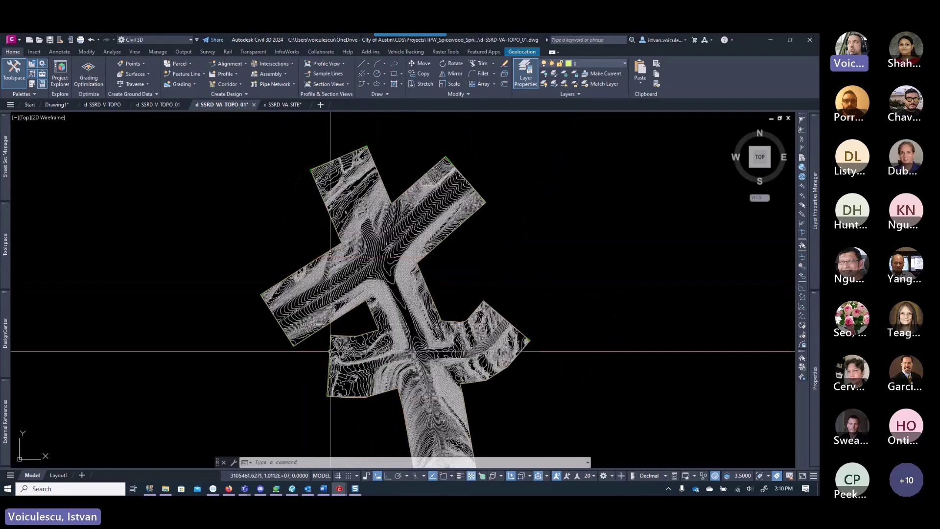
scroll(343, 321, "up", 3)
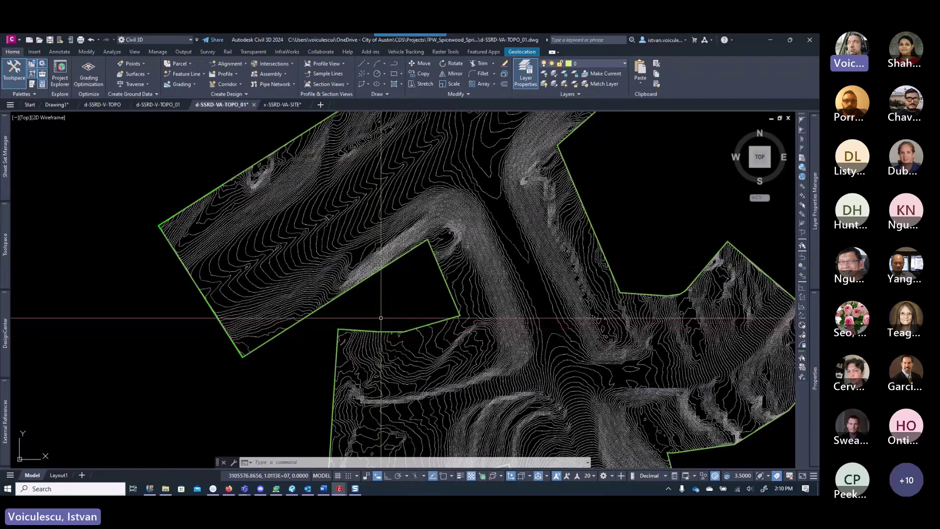
scroll(386, 311, "down", 2)
scroll(386, 311, "down", 2)
scroll(340, 320, "up", 1)
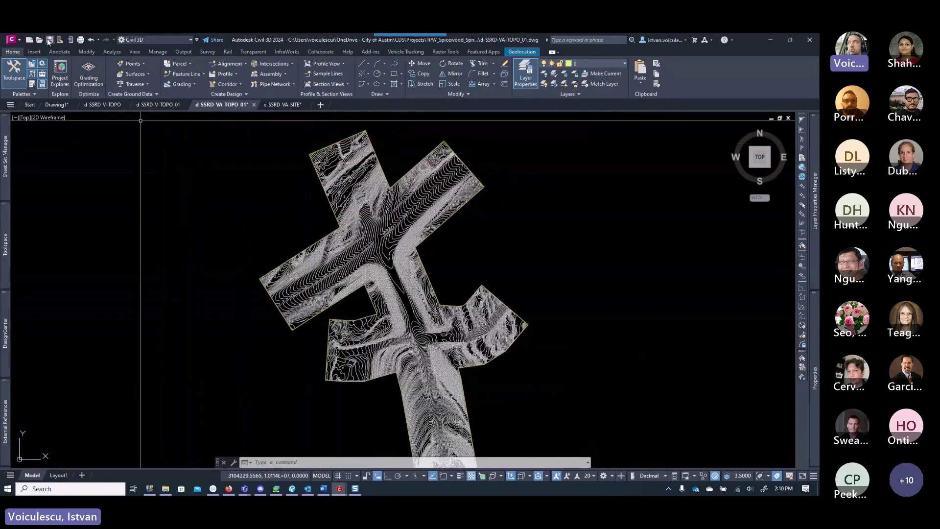
key("ctrl+s")
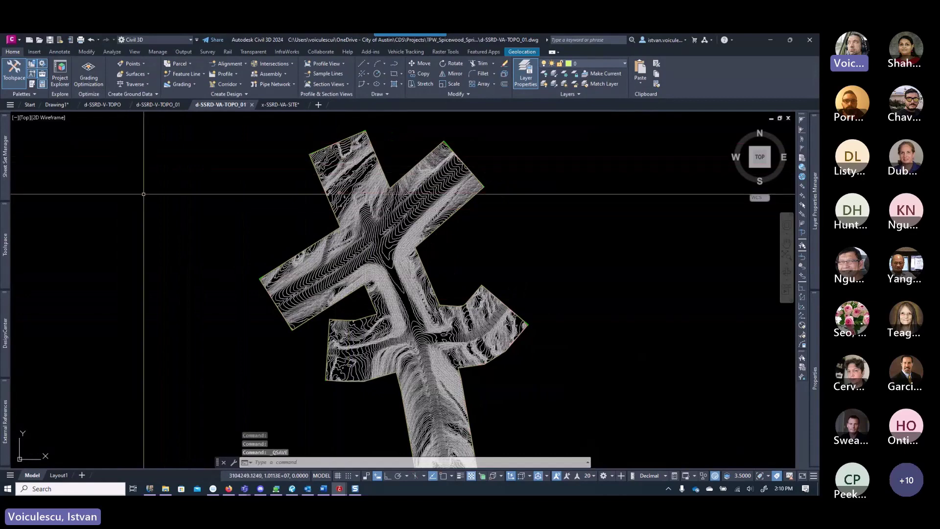
- Review the SSRD_VA_TOPO_01 surface's definition operations in Surface Properties without changes
mouse_move(5, 255)
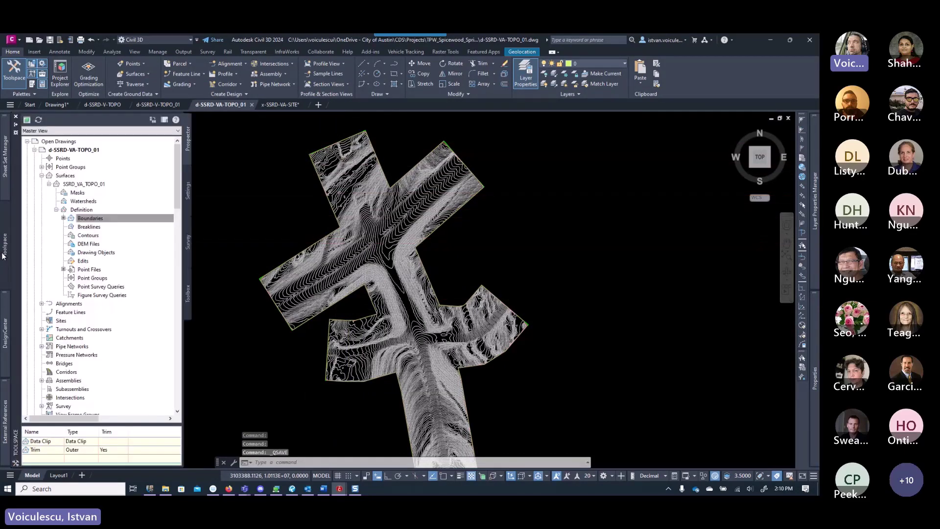
left_click(84, 219)
double_click(93, 185)
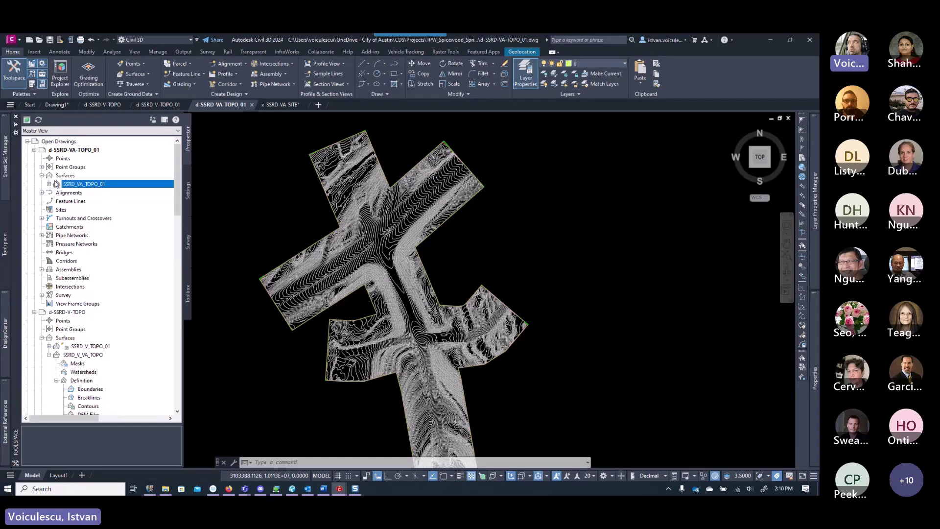
right_click(87, 185)
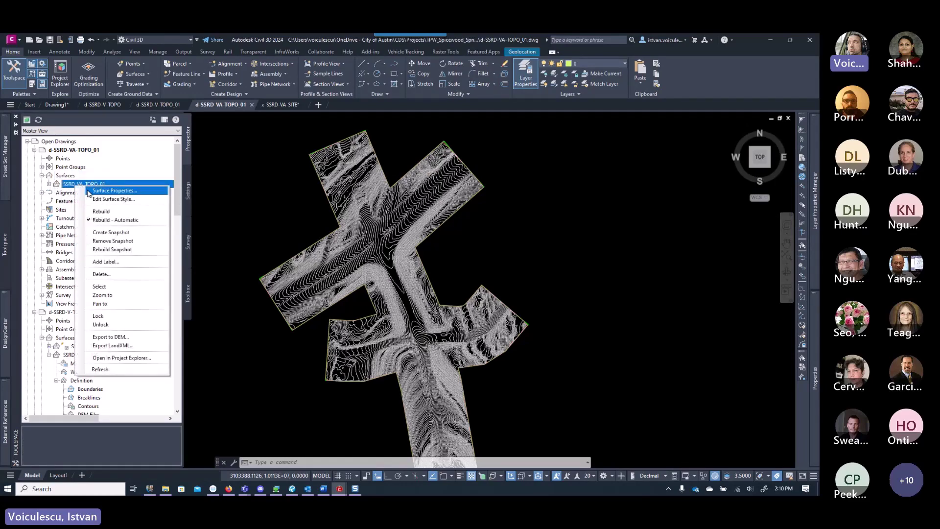
left_click(88, 192)
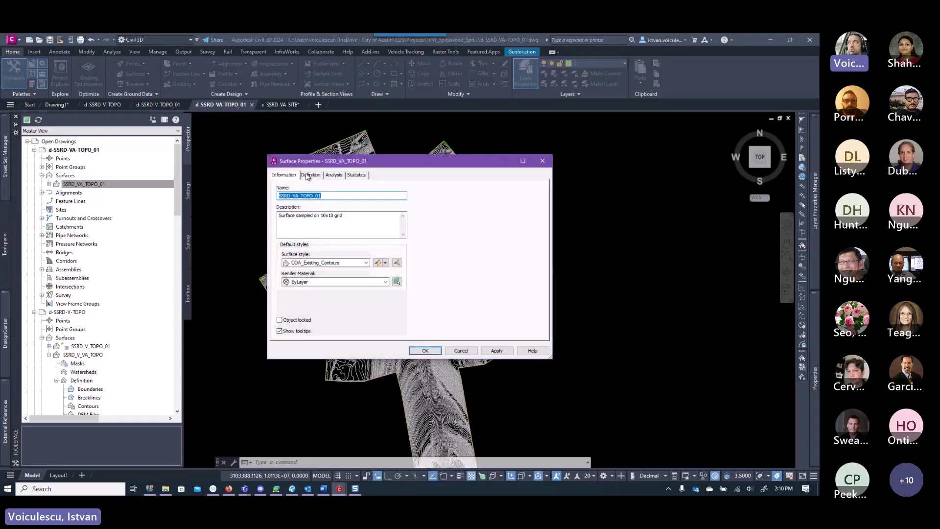
left_click(310, 176)
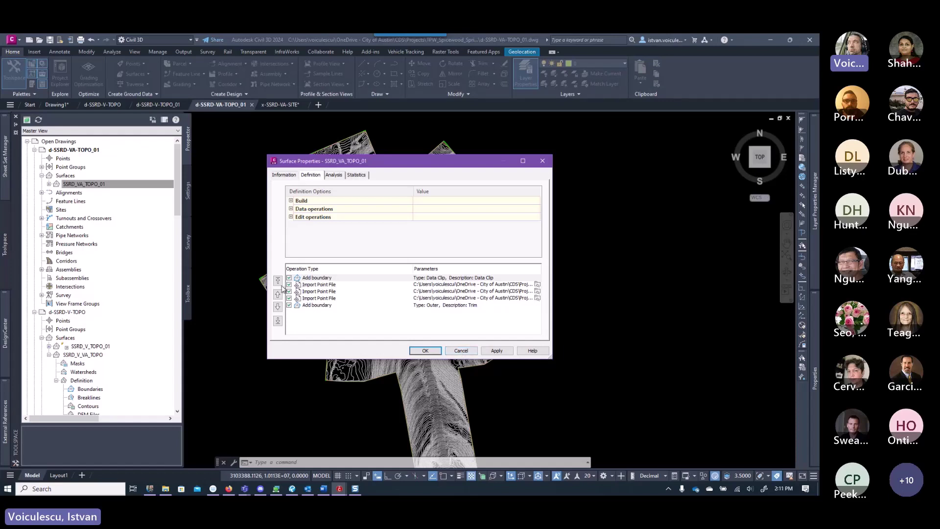
left_click(460, 351)
- Create a snapshot of SSRD_VA_TOPO_01, confirm it in the Definition list, and save the drawing
right_click(91, 185)
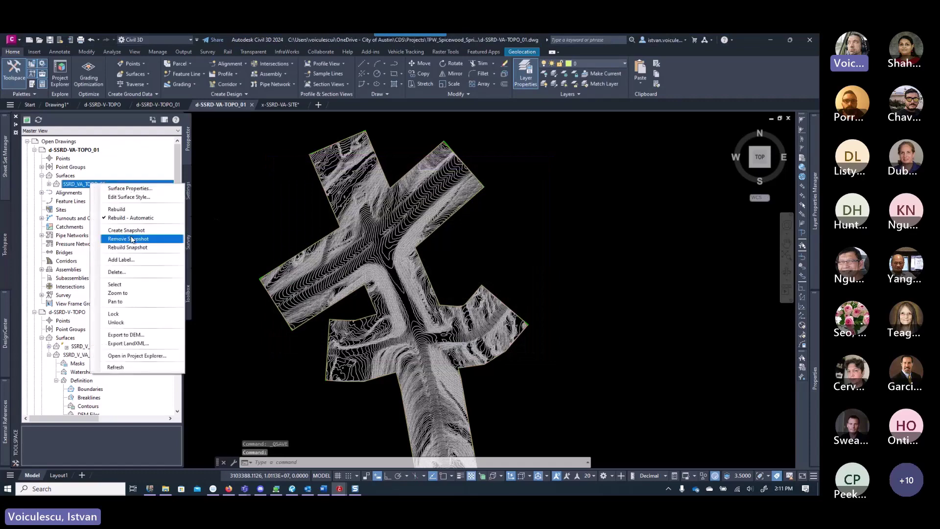
left_click(131, 239)
right_click(79, 185)
left_click(105, 217)
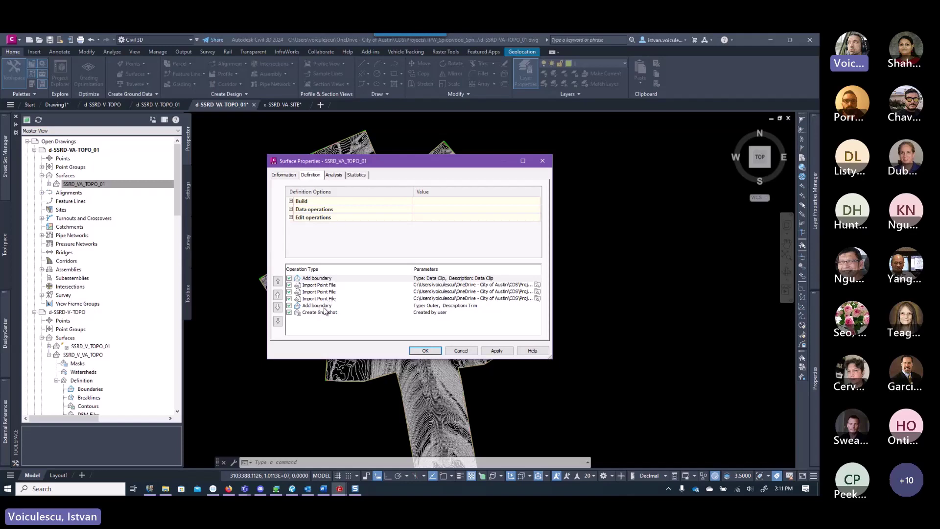
left_click(425, 350)
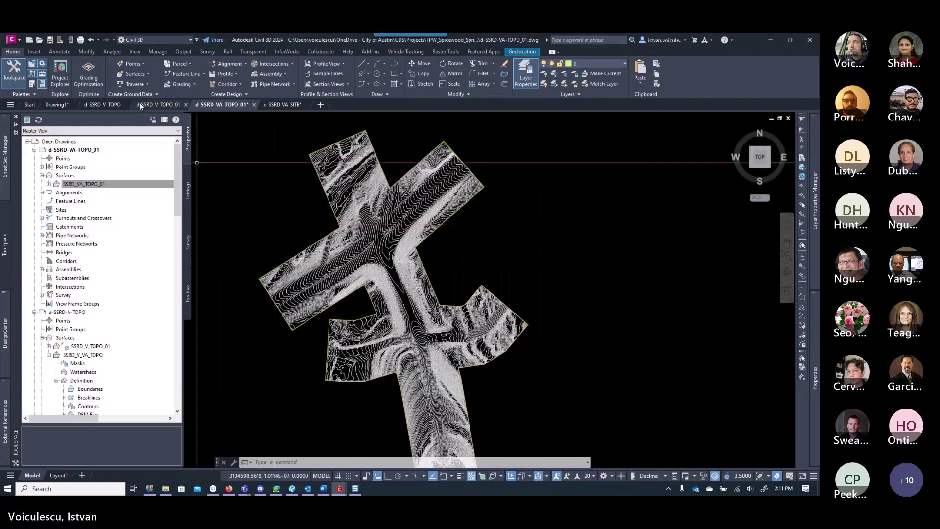
left_click(49, 39)
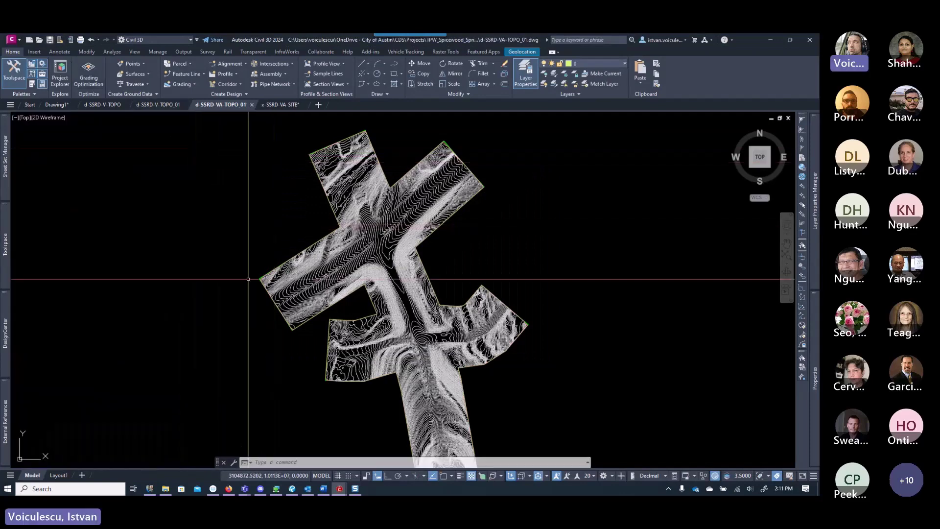
left_click(292, 488)
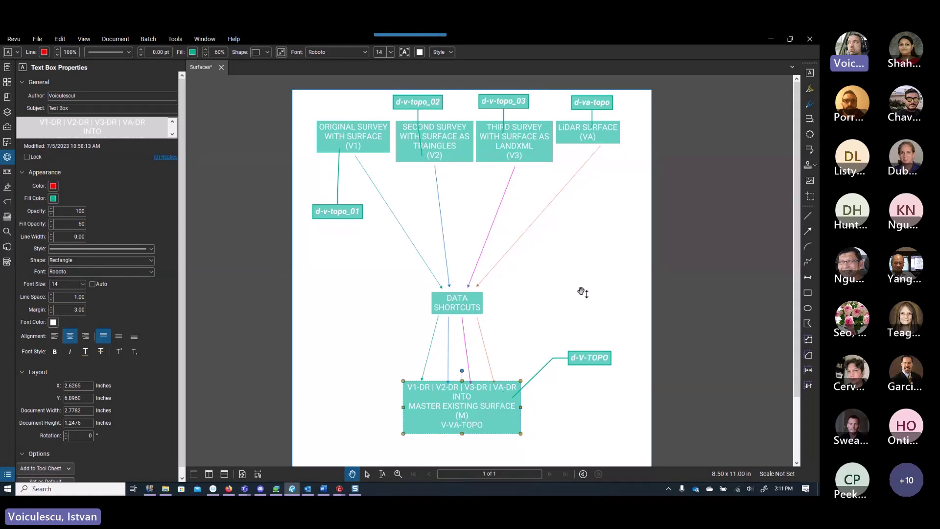
- Minimize Bluebeam Revu's Surfaces diagram to get back to the Civil 3D drawing
left_click(769, 40)
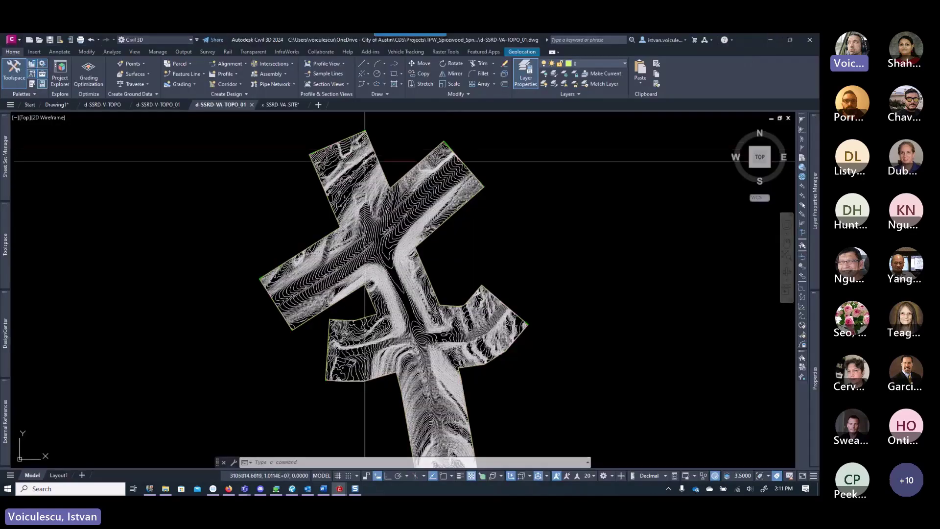
- Check the project's existing data shortcuts in Prospector
mouse_move(5, 245)
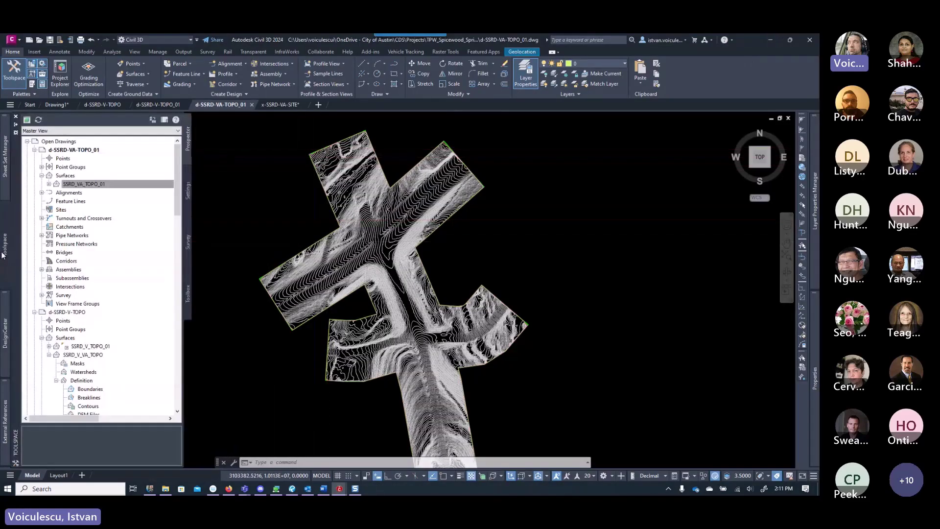
scroll(121, 300, "down", 5)
scroll(112, 343, "down", 7)
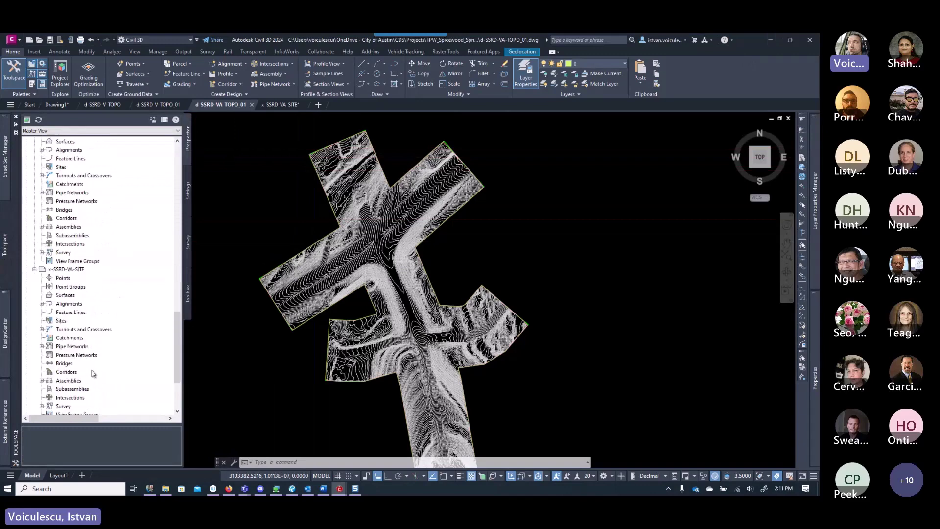
scroll(89, 362, "down", 3)
left_click(87, 330)
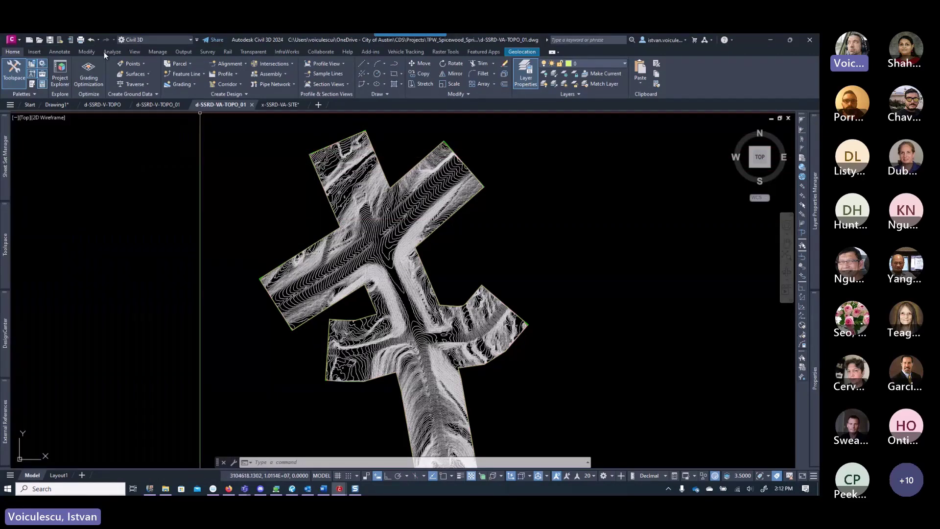
mouse_move(5, 243)
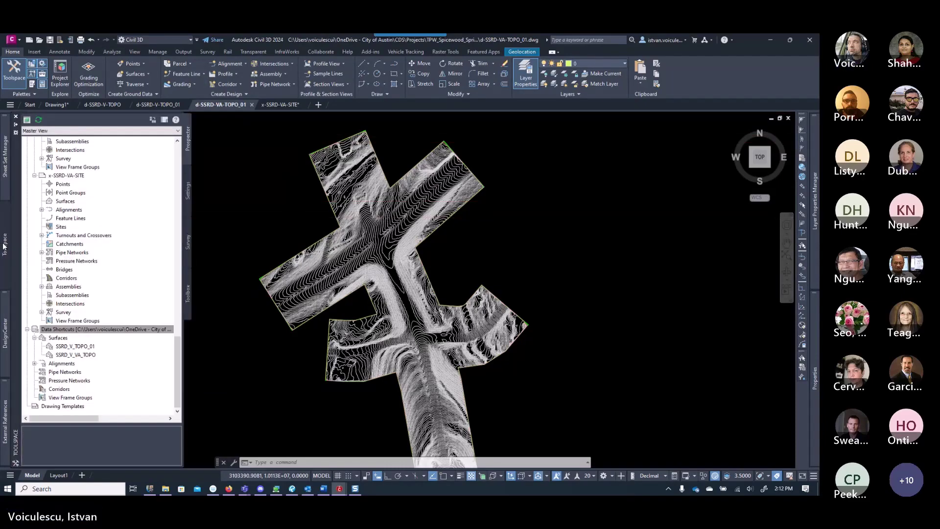
scroll(74, 245, "up", 5)
scroll(48, 199, "up", 9)
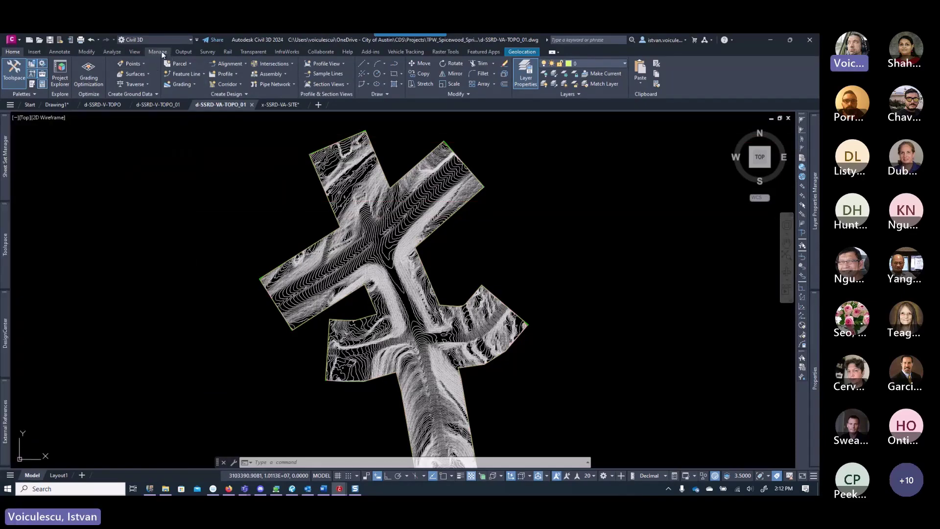
- Create a data shortcut for the SSRD_VA_TOPO_01 surface from the Manage tab
left_click(157, 51)
left_click(22, 74)
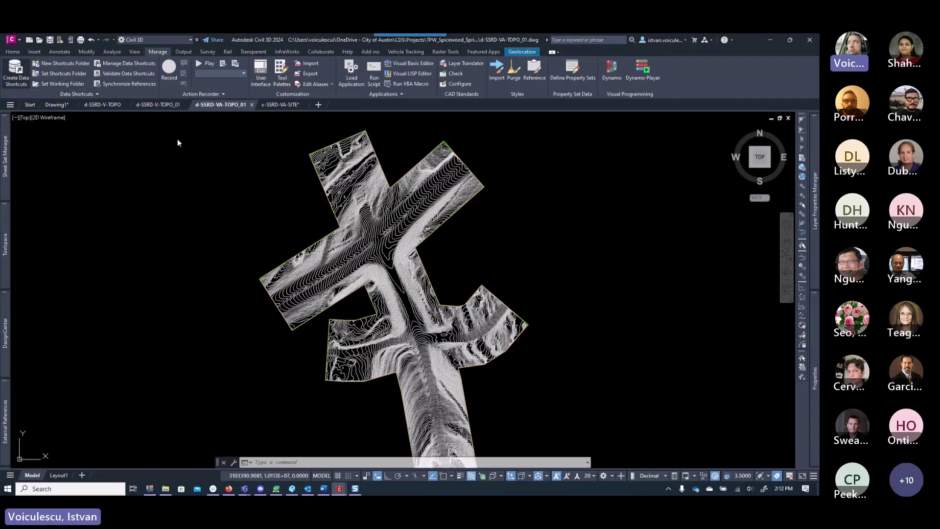
left_click(328, 234)
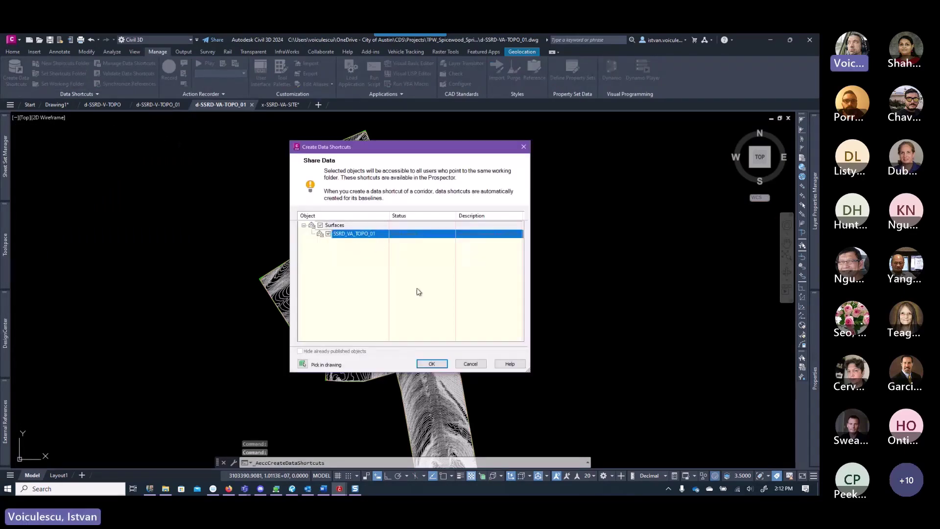
left_click(431, 363)
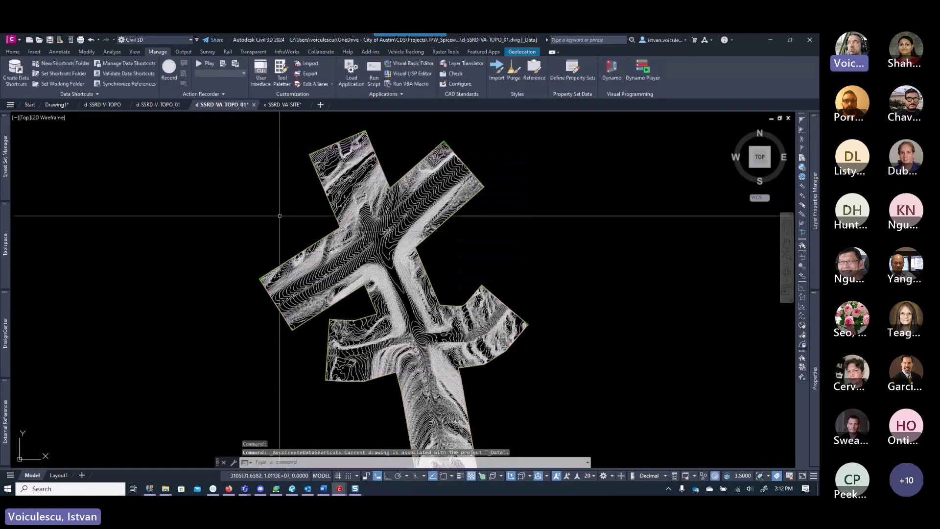
left_click(230, 166)
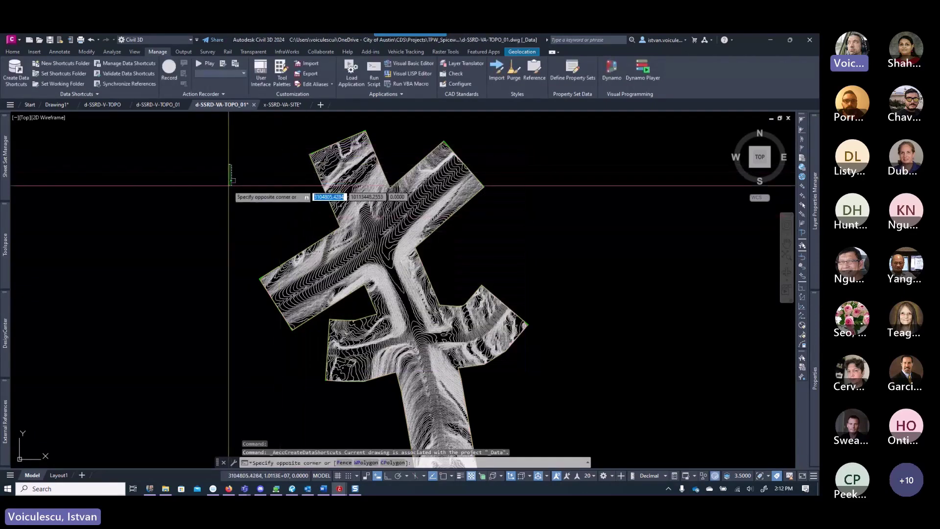
- Close the d-SSRD-VA-TOPO_01, x-SSRD-VA-SITE and d-SSRD-V-TOPO_01 drawing tabs
left_click(254, 104)
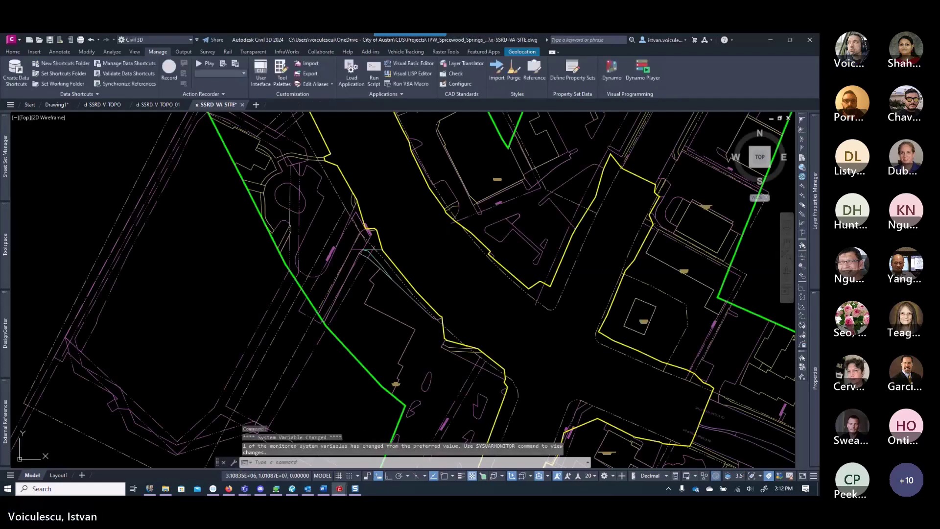
left_click(242, 105)
left_click(436, 279)
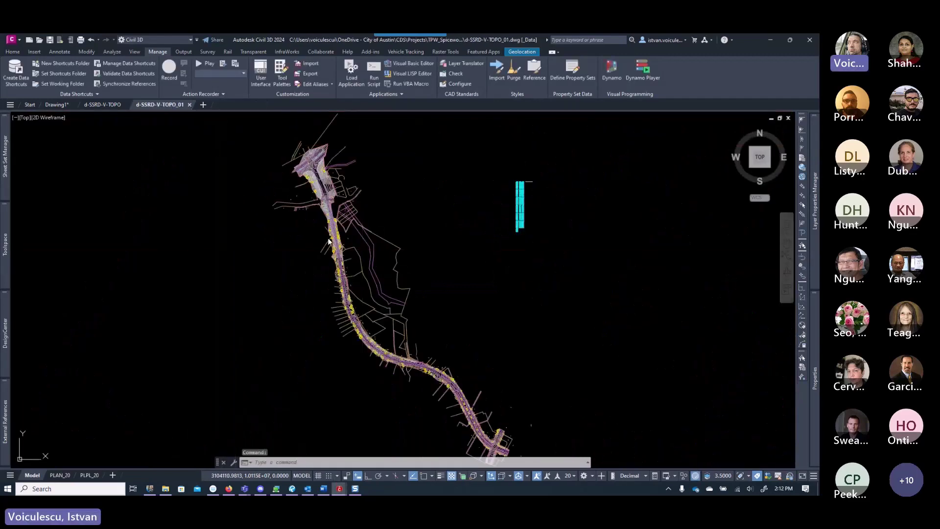
key("ctrl+F4")
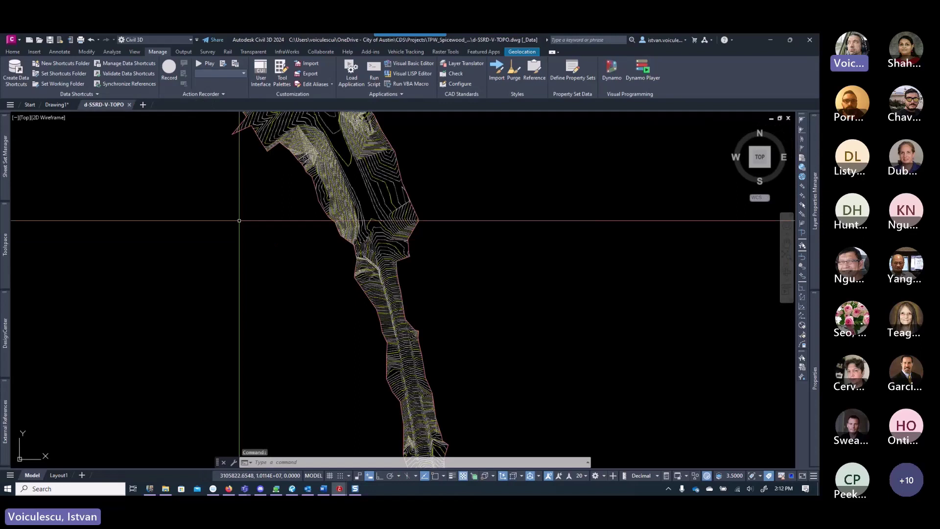
- Start creating a reference to the SSRD_VA_TOPO_01 surface shortcut from Prospector
mouse_move(6, 252)
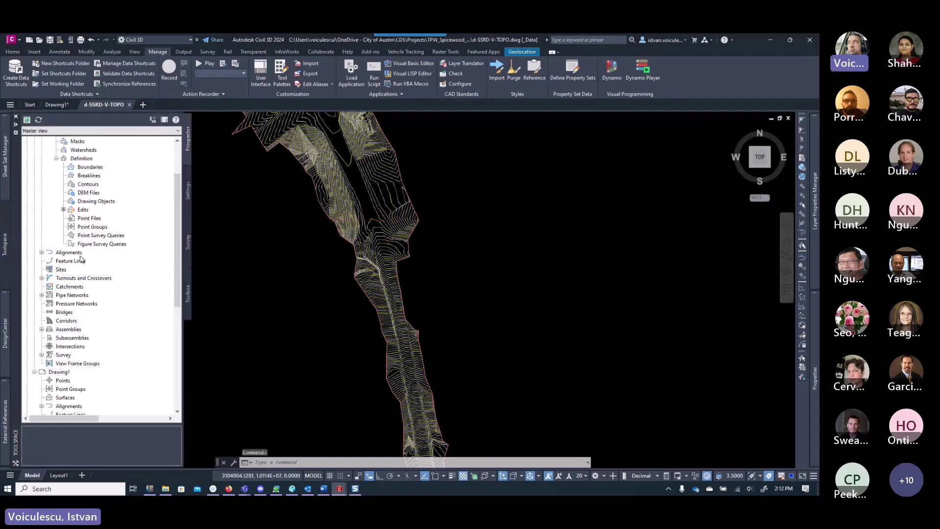
scroll(81, 260, "down", 8)
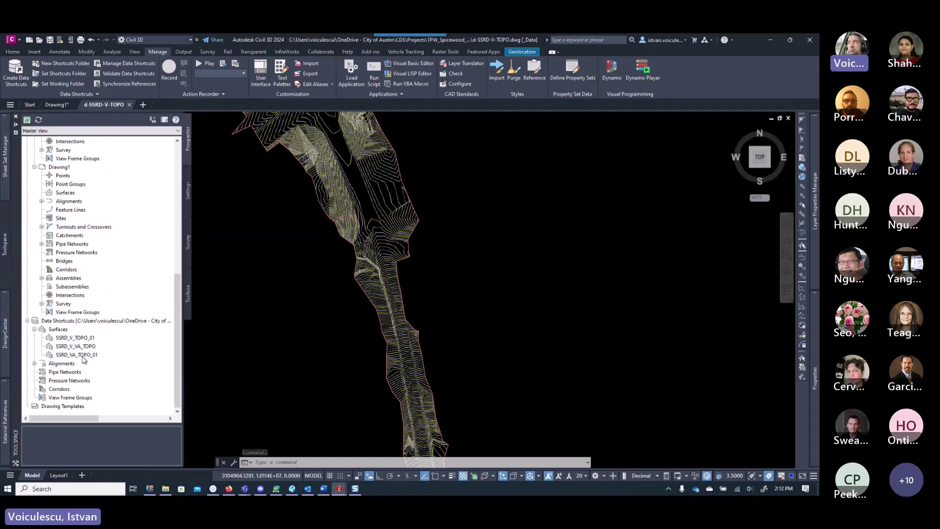
left_click(83, 346)
right_click(84, 347)
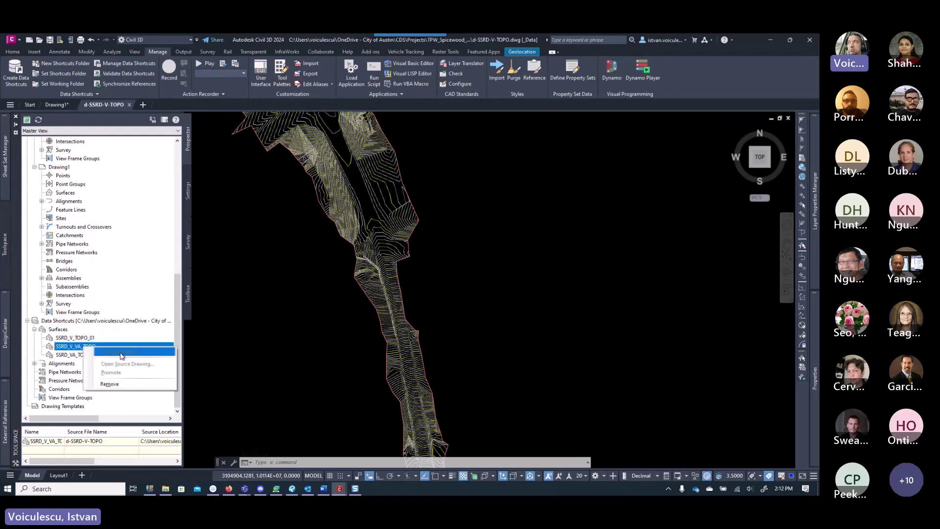
left_click(84, 352)
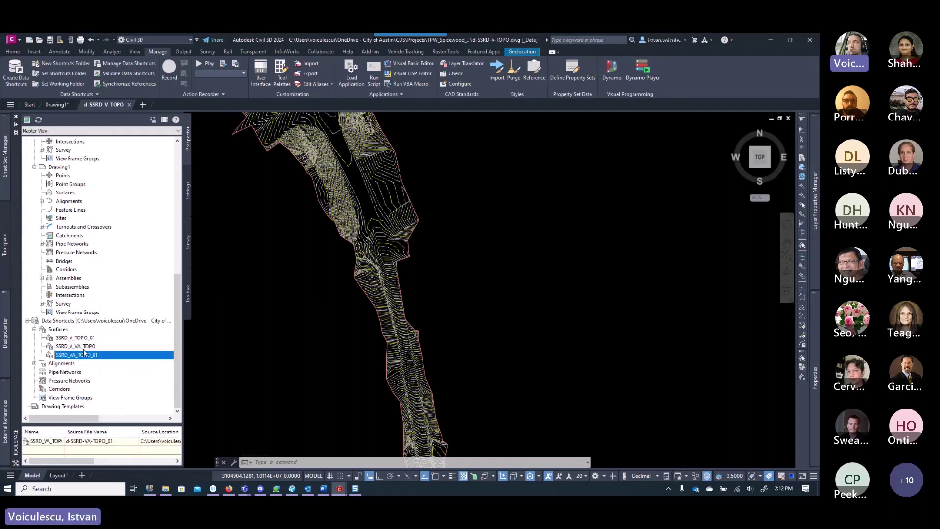
left_click(79, 347)
right_click(90, 346)
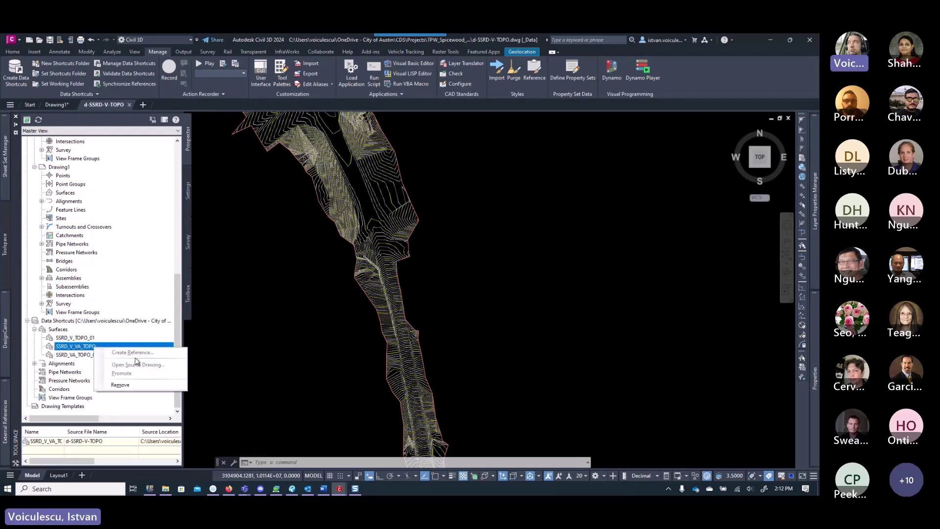
left_click(88, 355)
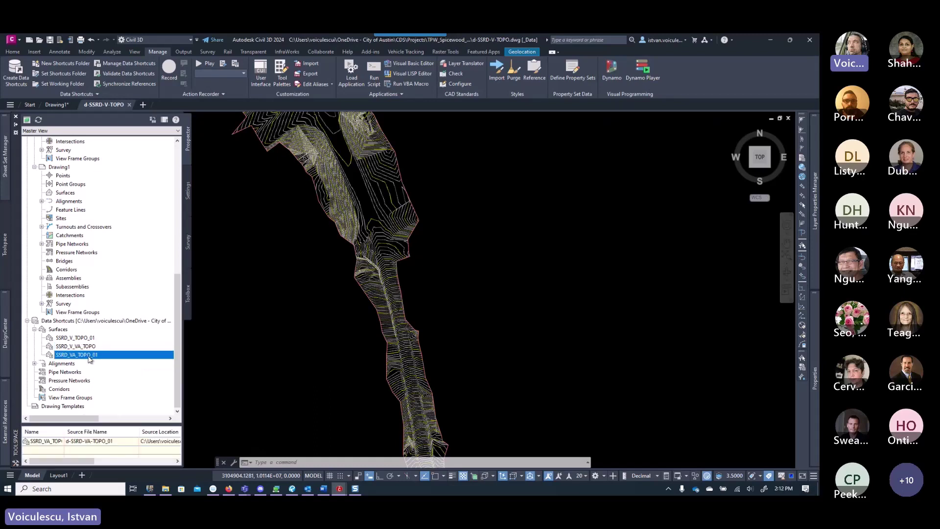
right_click(90, 359)
left_click(110, 364)
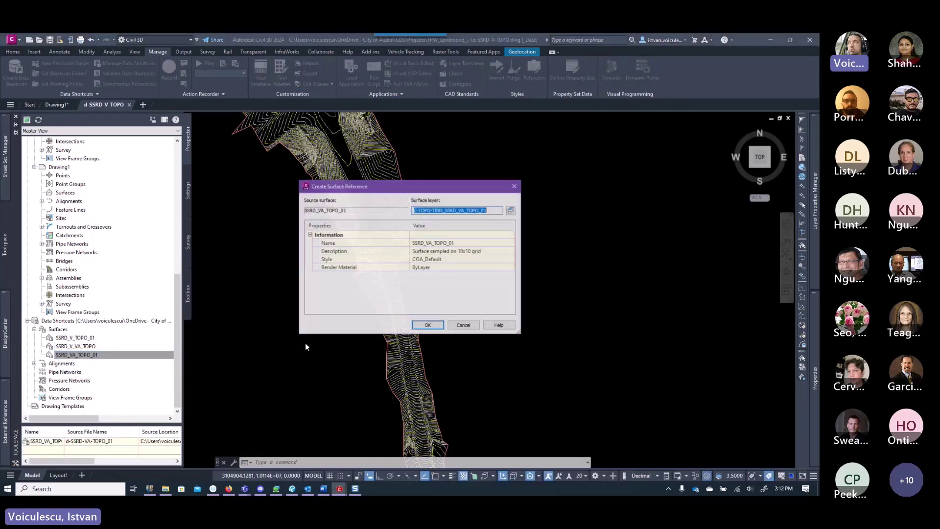
- Set the referenced surface's style to COA_Existing_Contours, create it, and zoom to its extents
left_click(474, 264)
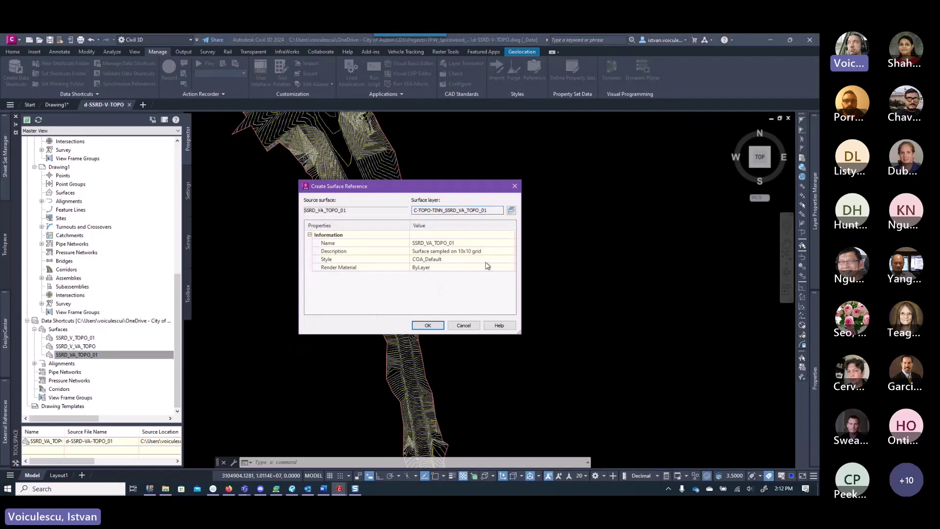
left_click(502, 260)
left_click(510, 259)
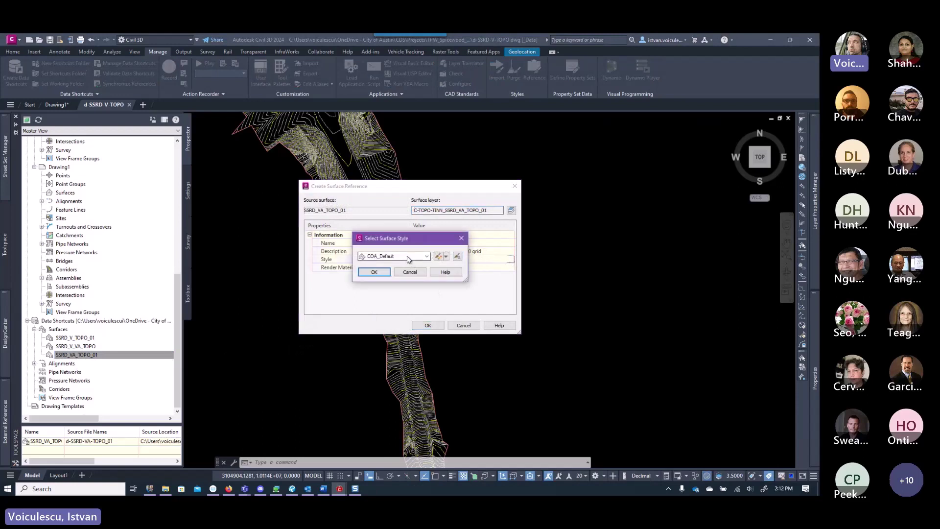
left_click(408, 257)
left_click(397, 268)
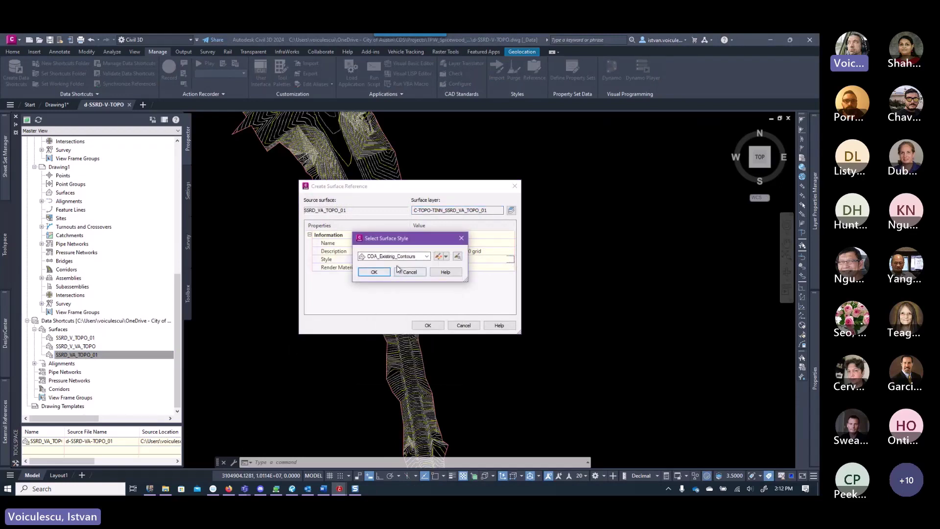
left_click(394, 258)
left_click(394, 258)
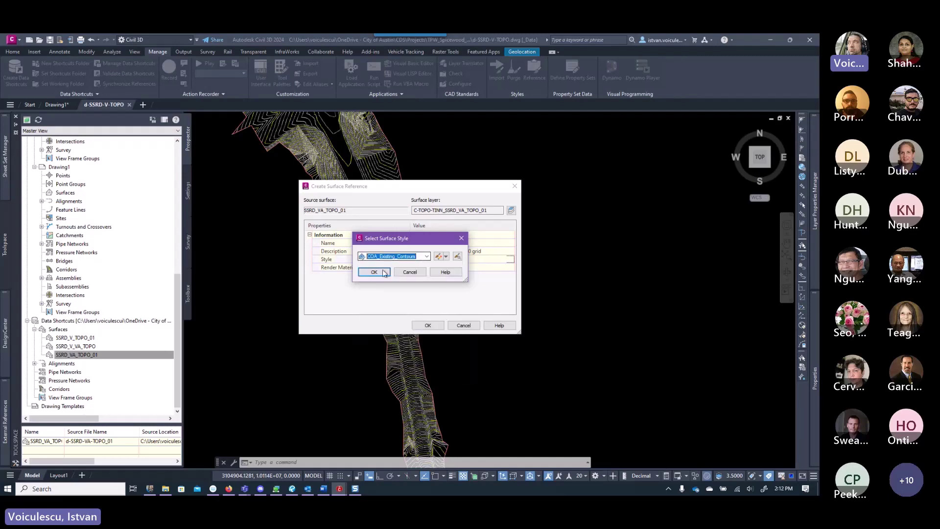
left_click(374, 271)
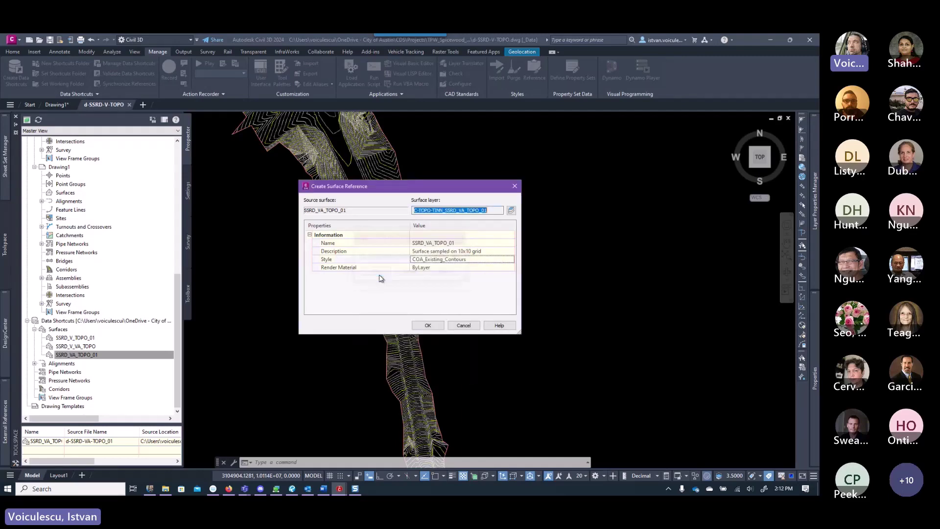
left_click(427, 325)
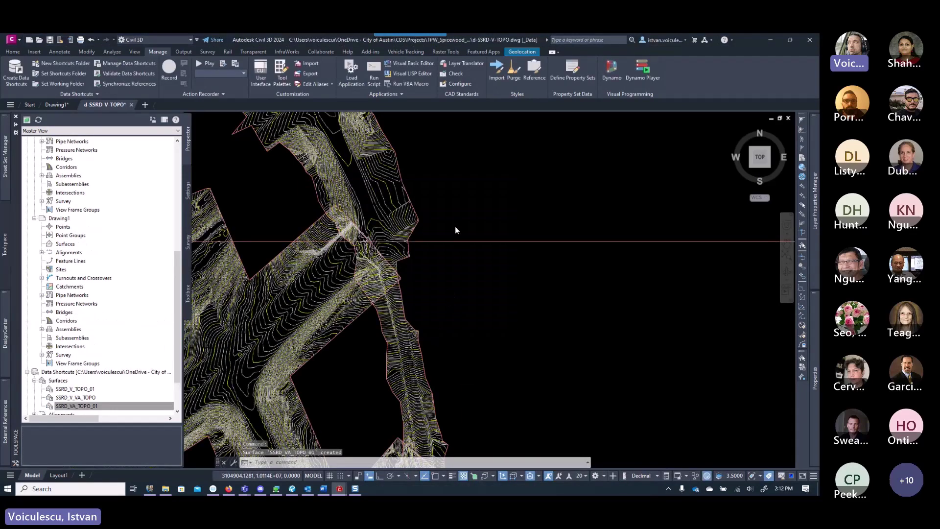
scroll(448, 235, "down", 5)
key("ctrl+4")
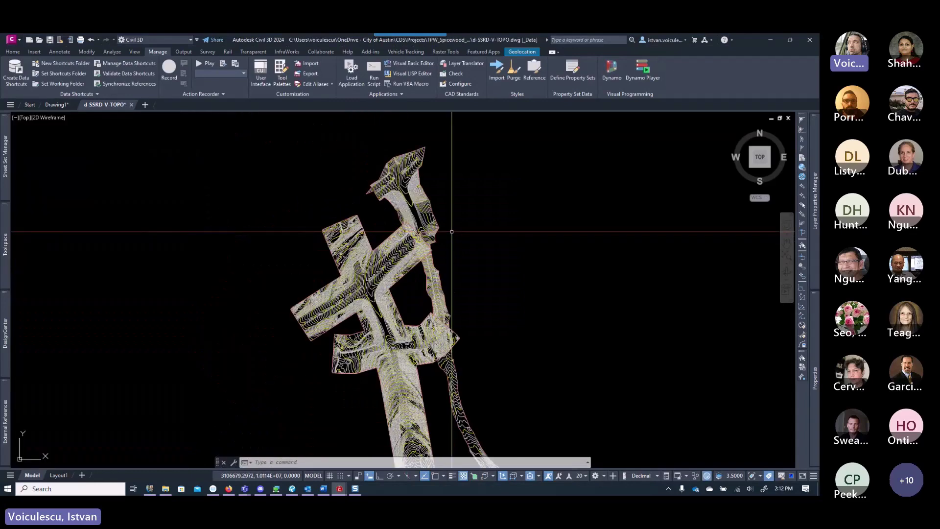
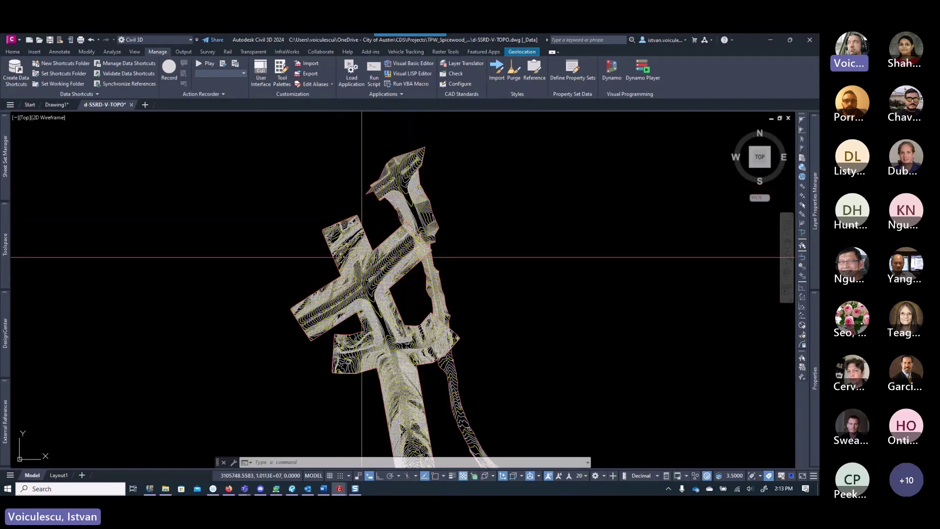
- Select the SSRD_VA_TOPO_01 surface reference in the drawing and open its right-click menu
mouse_move(361, 256)
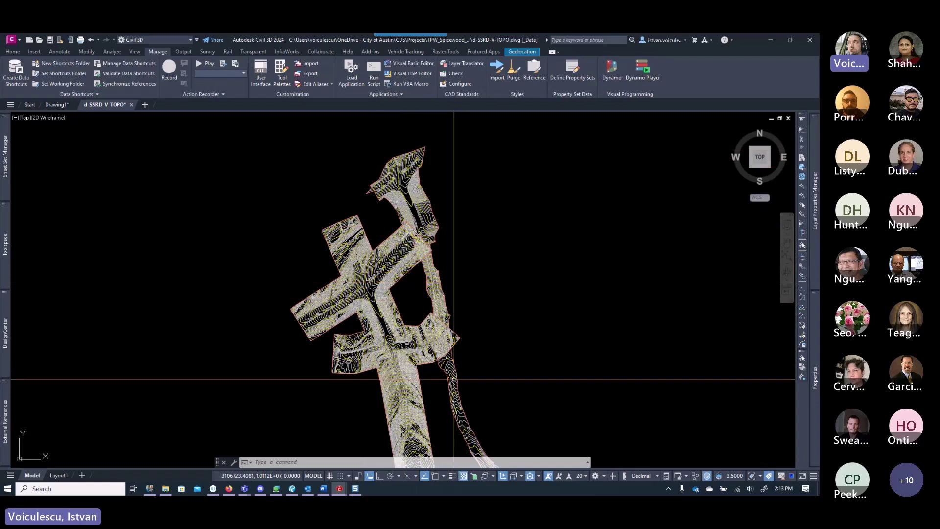
left_click(355, 291)
right_click(355, 292)
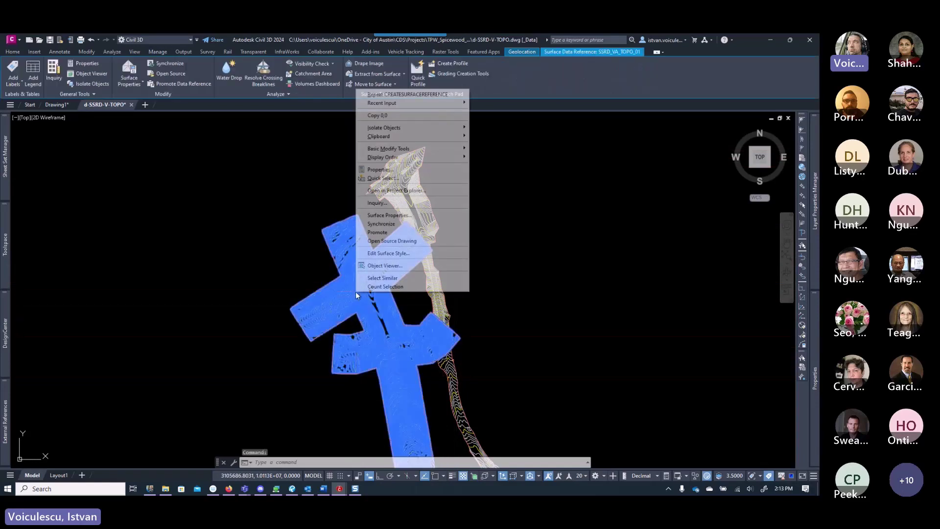
- Open the surface's source drawing and the Surface Properties of SSRD_VA_TOPO_01
left_click(409, 241)
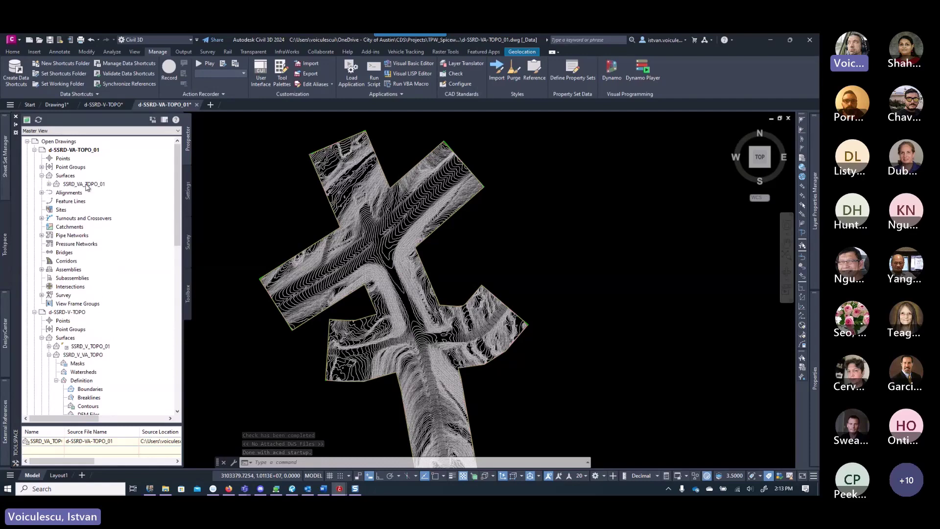
right_click(86, 185)
left_click(126, 189)
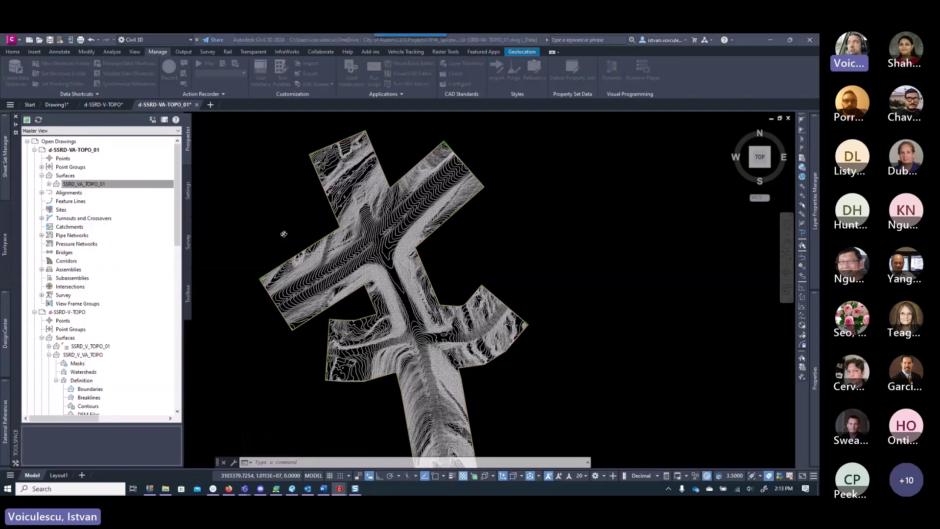
- Remove the Create Snapshot operation from the definition, apply, and rebuild the surface
left_click(328, 313)
right_click(328, 315)
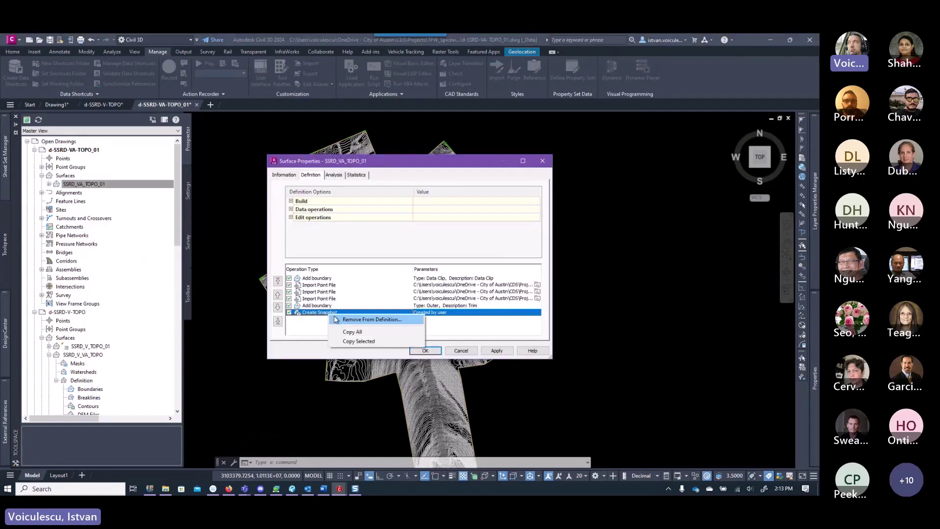
left_click(351, 319)
left_click(442, 280)
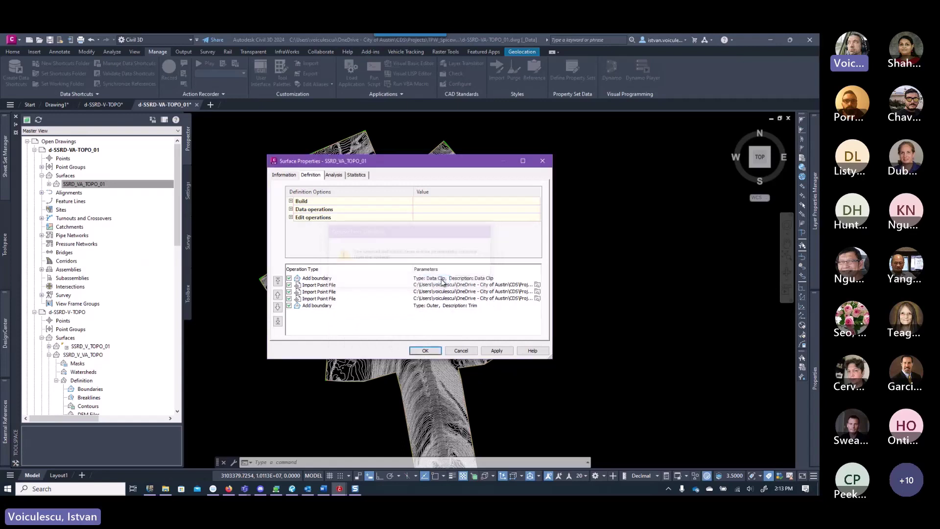
left_click(424, 350)
left_click(407, 242)
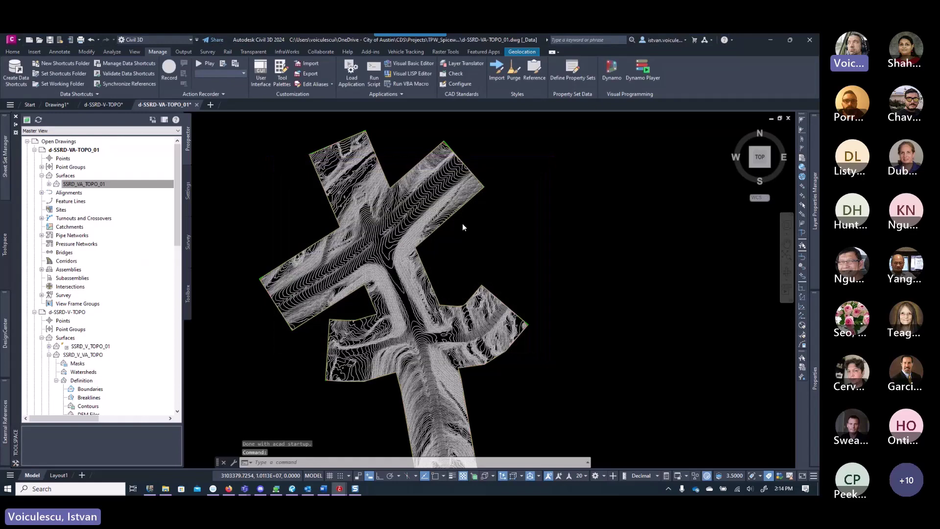
- Scale the SSRD_VA_TOPO_01 surface with SCALE about base point 0,0 by factor 1
left_click(380, 235)
type("sc")
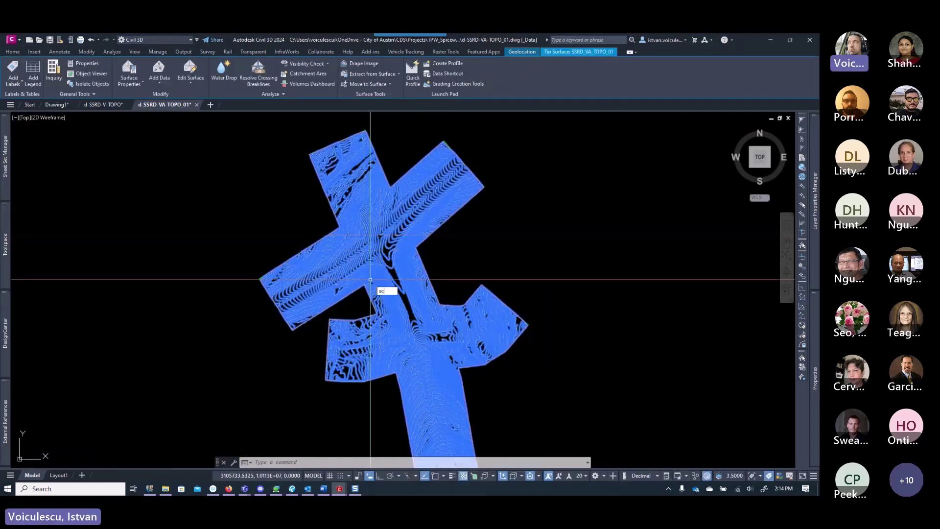
type("a")
key("Return")
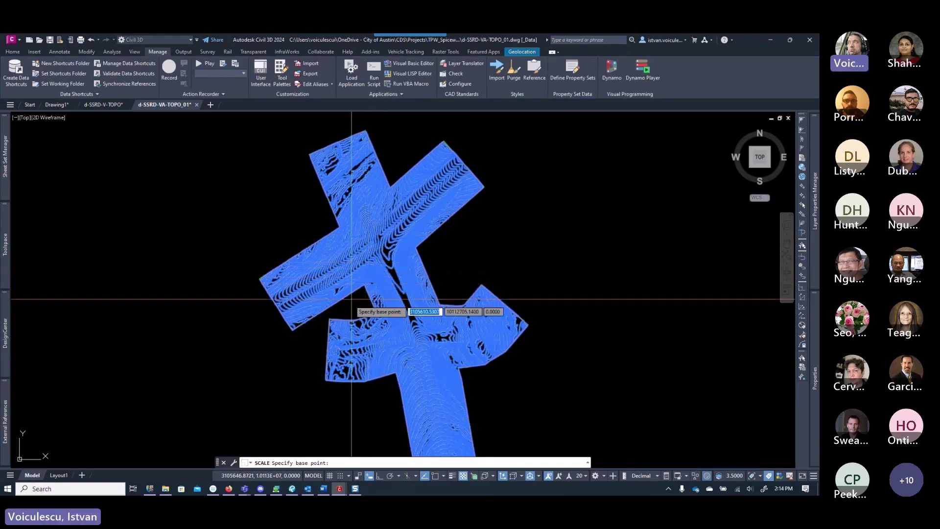
type("0,0")
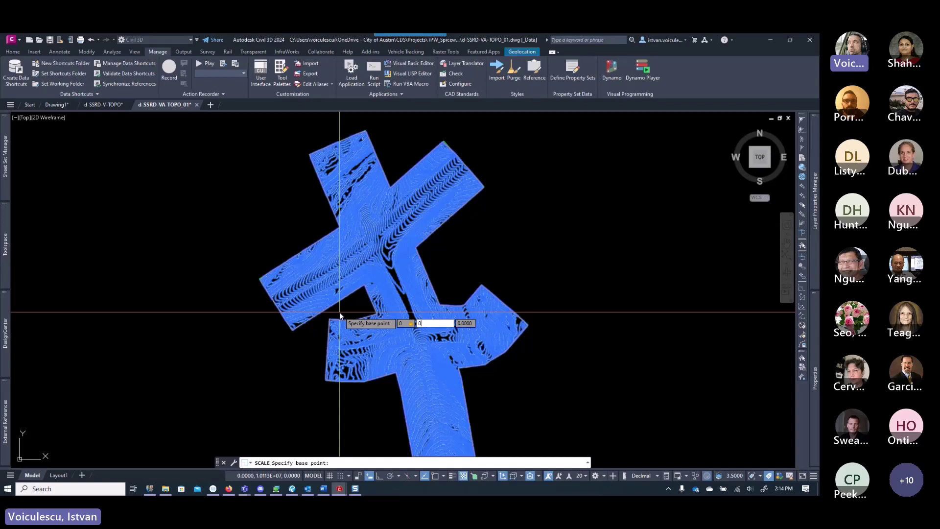
key("Return")
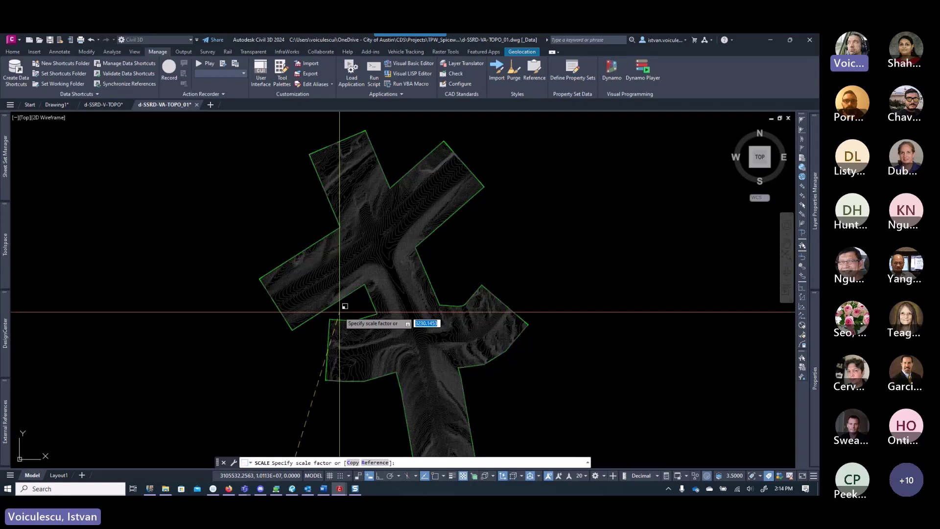
type("1.00011")
left_click(339, 312)
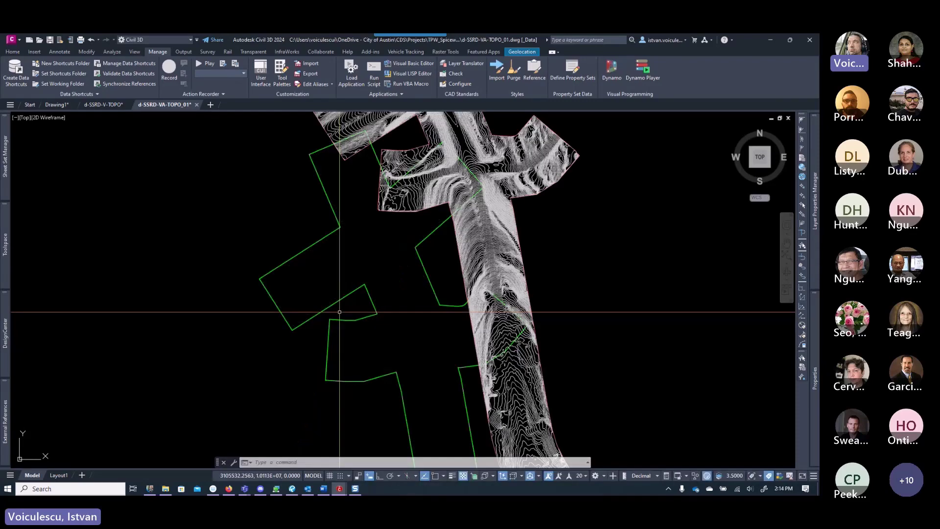
- Check the green boundary outlines, then save and close the d-SSRD-VA-TOPO_01 source drawing
scroll(339, 312, "down", 3)
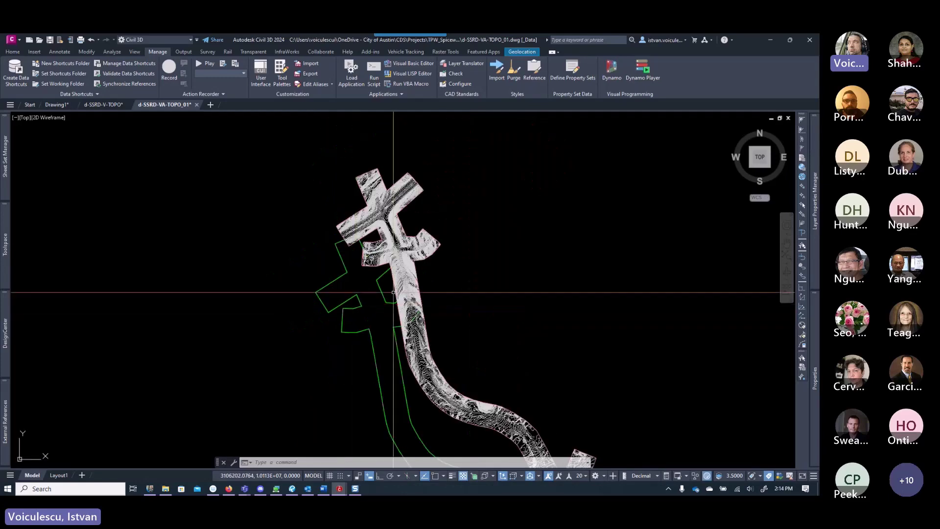
left_click(351, 301)
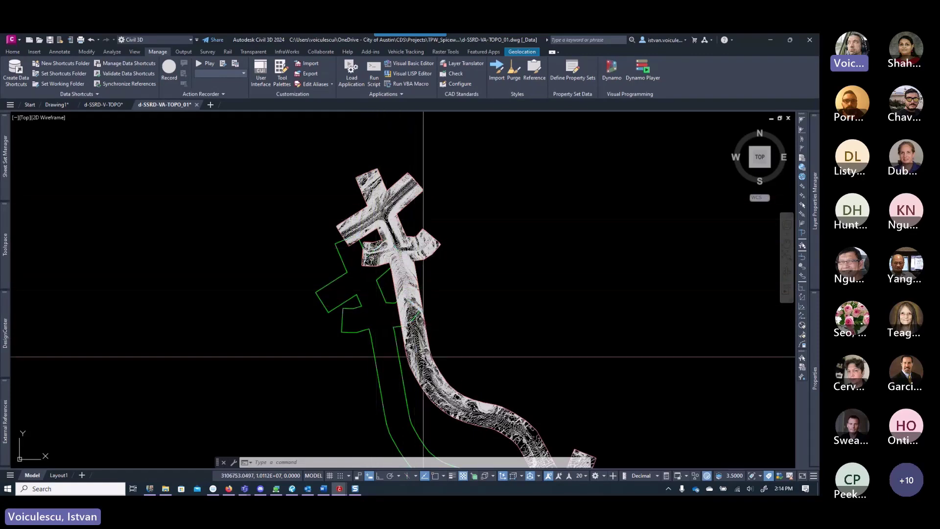
scroll(459, 333, "down", 4)
scroll(455, 328, "up", 2)
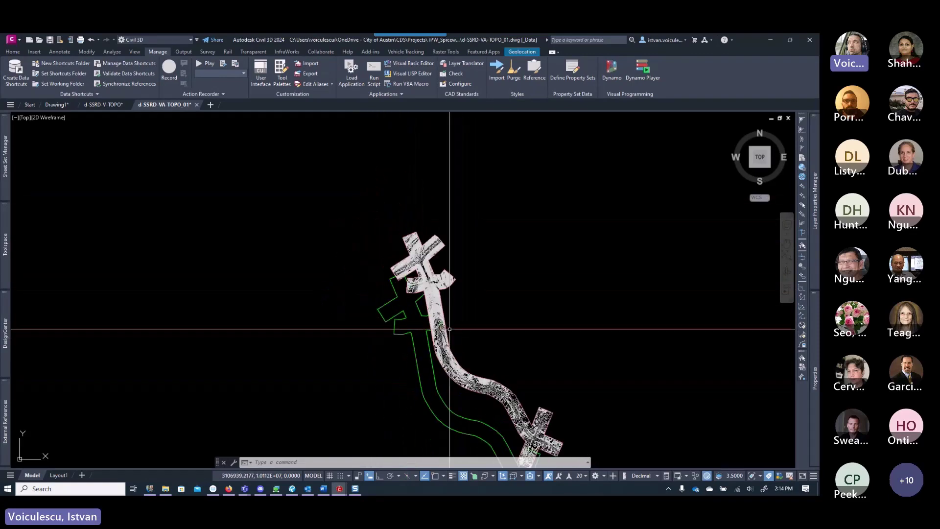
left_click(49, 40)
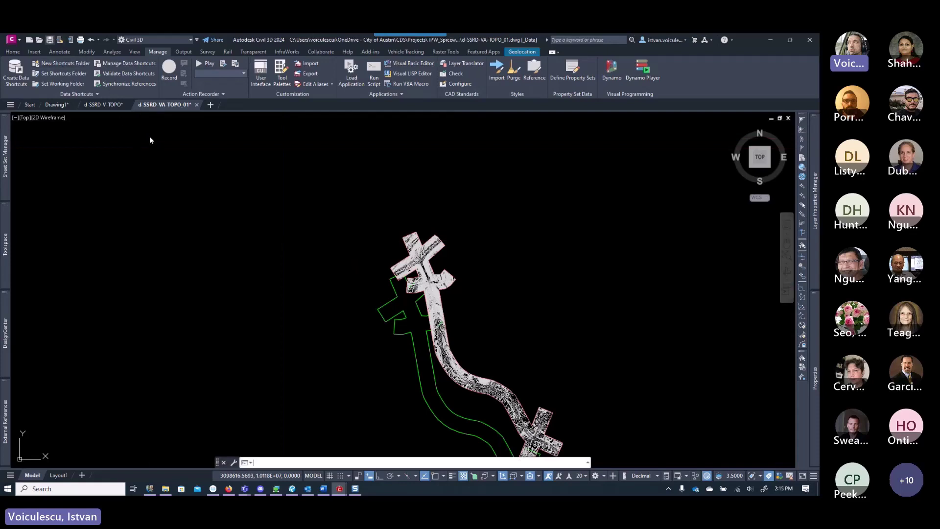
left_click(194, 105)
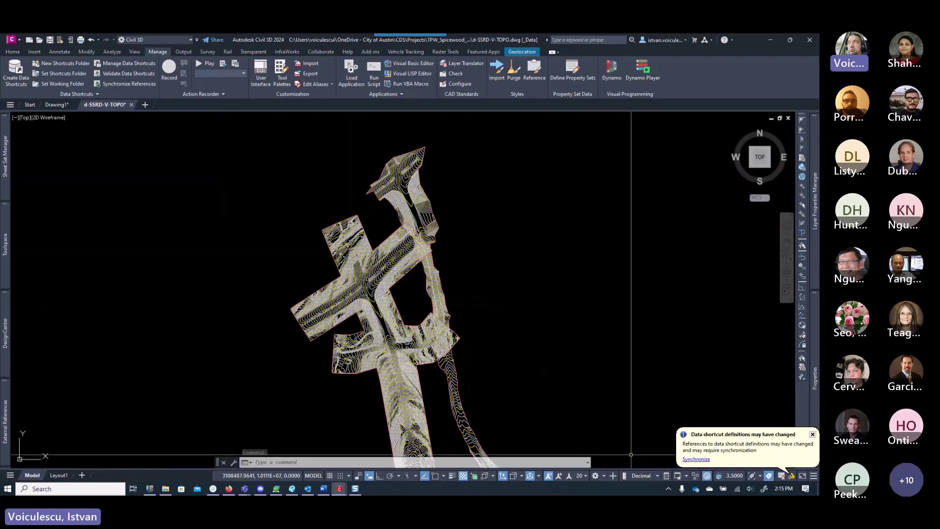
- Synchronize the changed data shortcut, dismiss the Panorama event list, and inspect the scaled contours
left_click(697, 460)
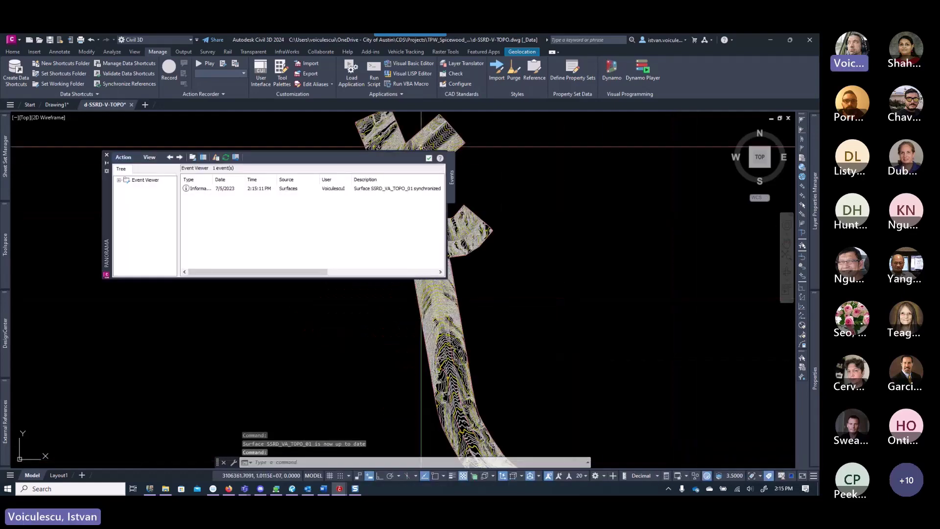
left_click(429, 157)
scroll(430, 229, "up", 6)
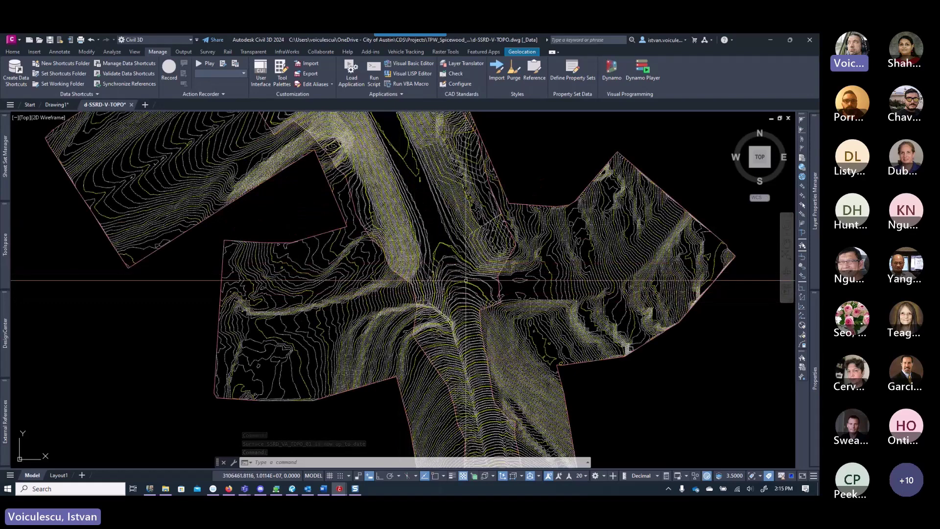
scroll(443, 285, "down", 4)
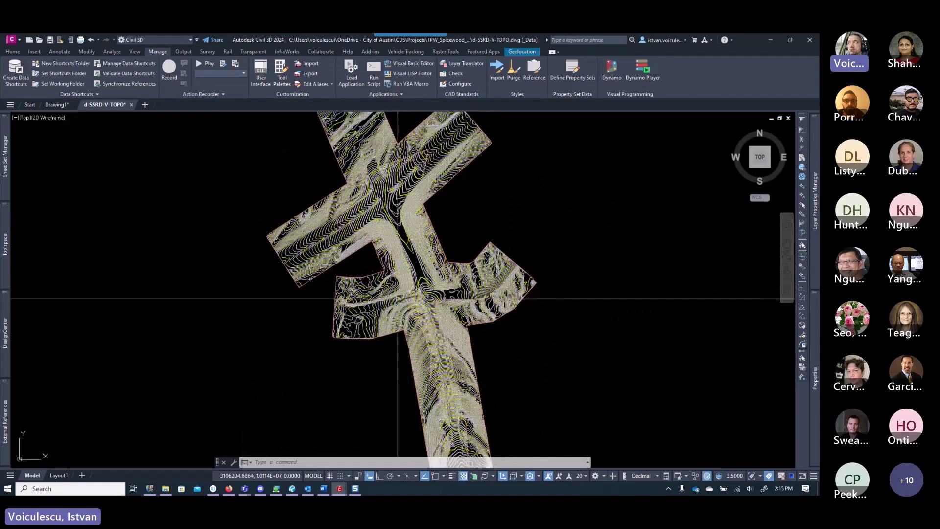
scroll(455, 262, "up", 2)
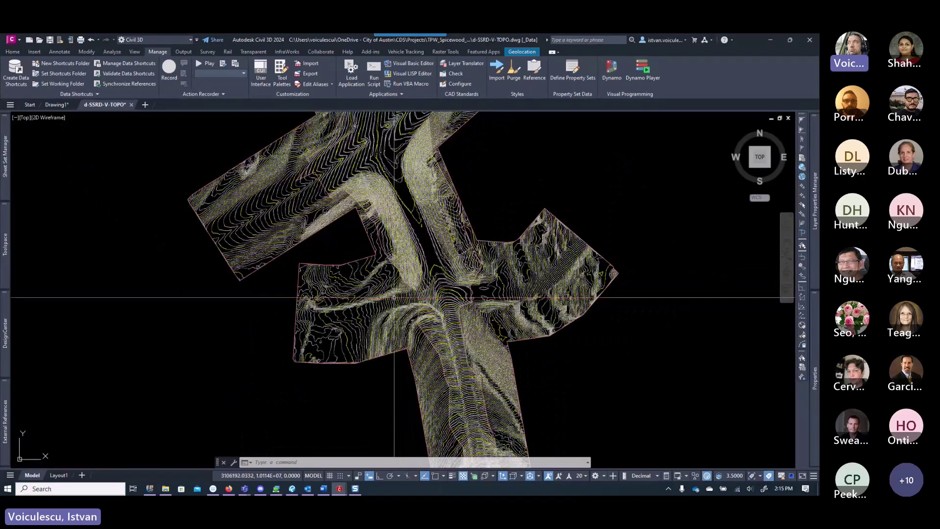
left_click(369, 291)
key("Escape")
key("Escape")
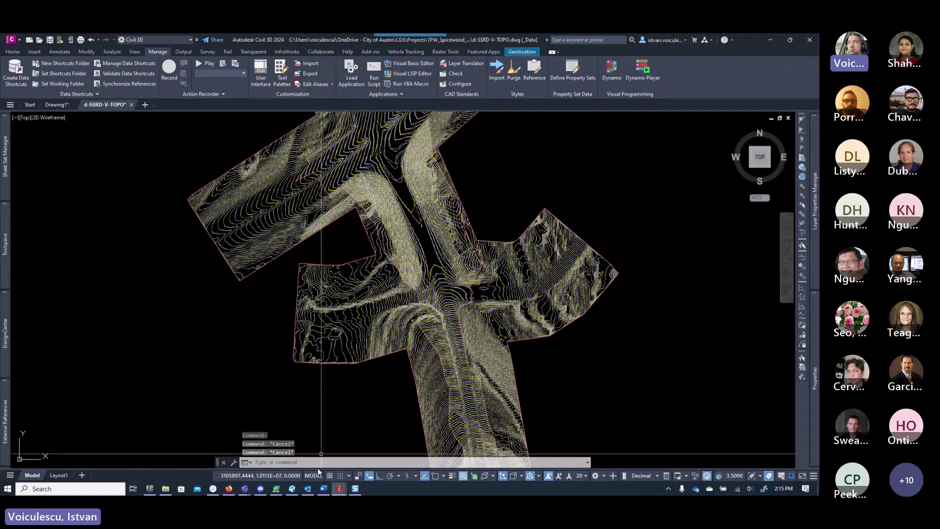
left_click(291, 488)
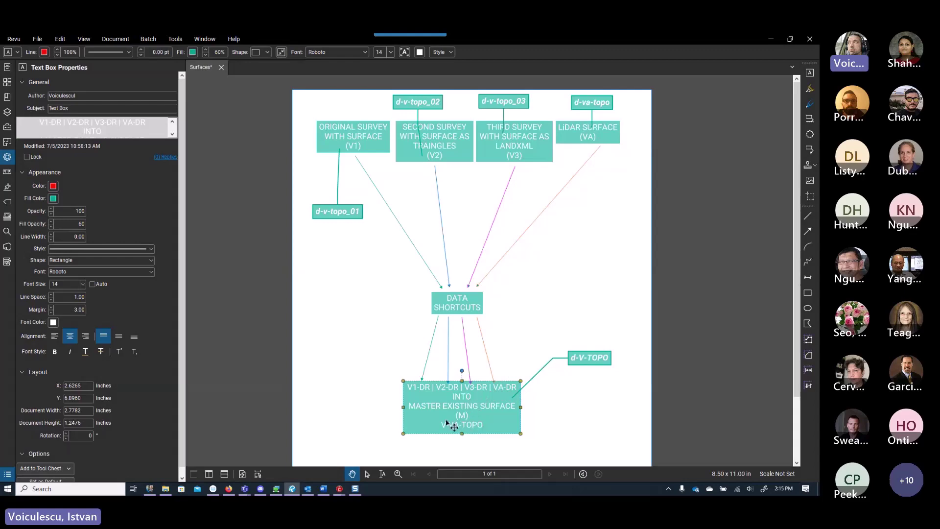
left_click(771, 39)
key("Escape")
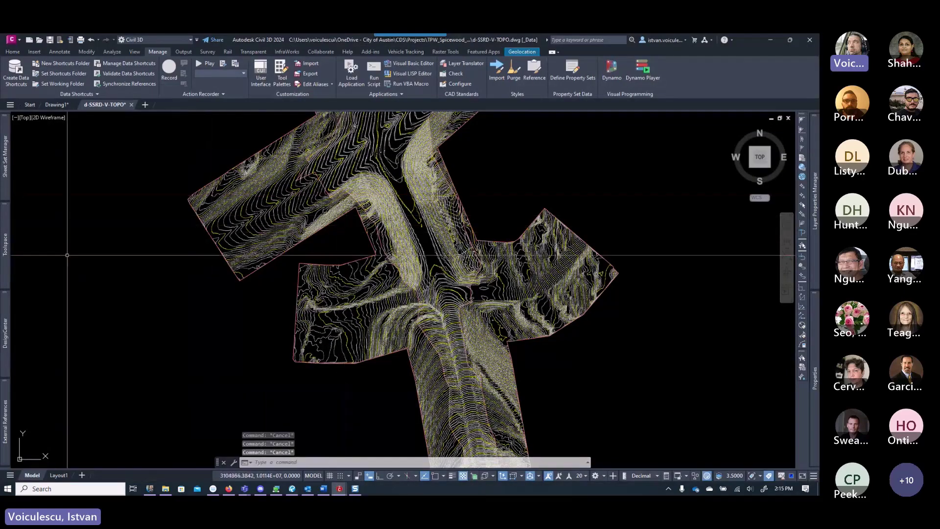
- Add SSRD_VA_TOPO_01 via Paste Surface to the Edits of the SSRD_V_VA_TOPO definition
mouse_move(2, 273)
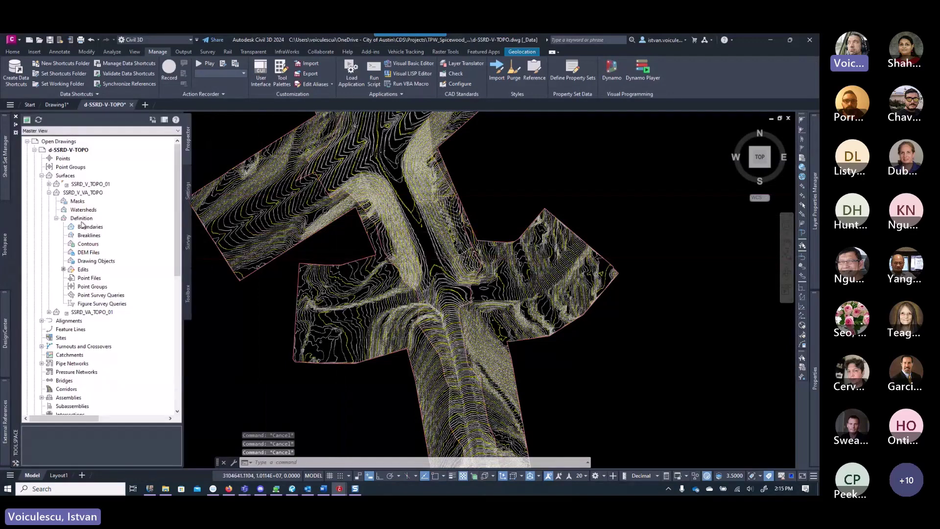
left_click(87, 194)
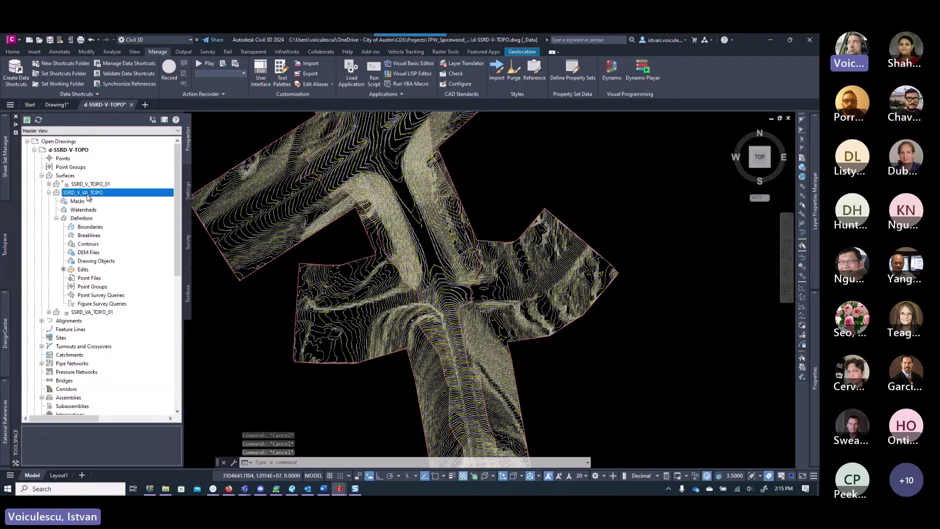
left_click(84, 270)
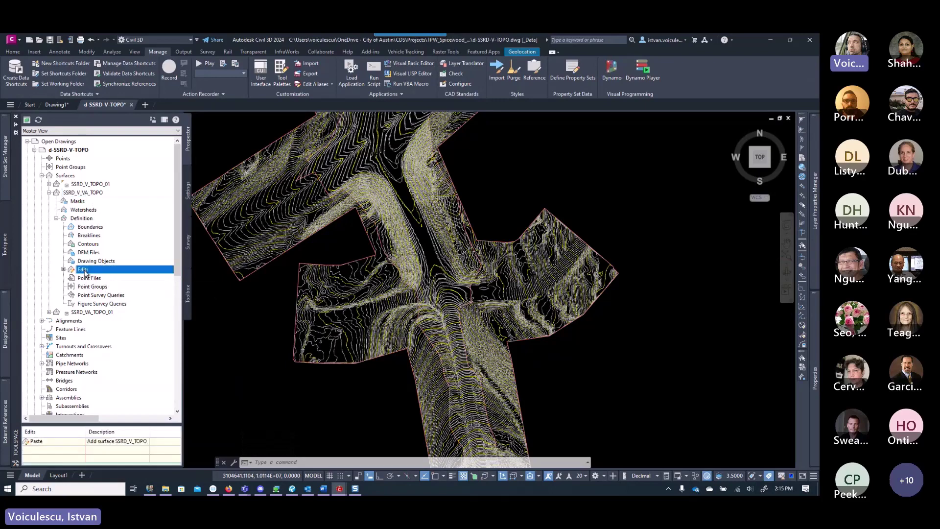
right_click(85, 272)
left_click(129, 373)
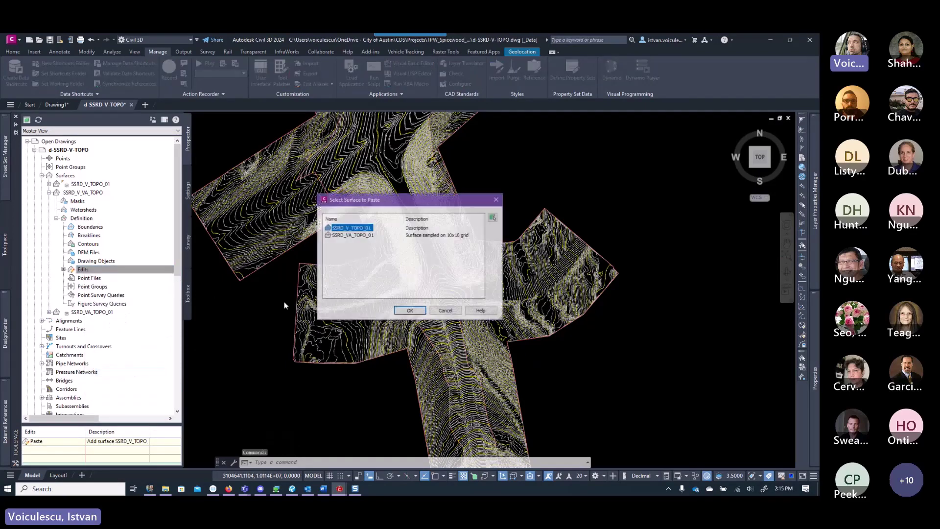
left_click(352, 235)
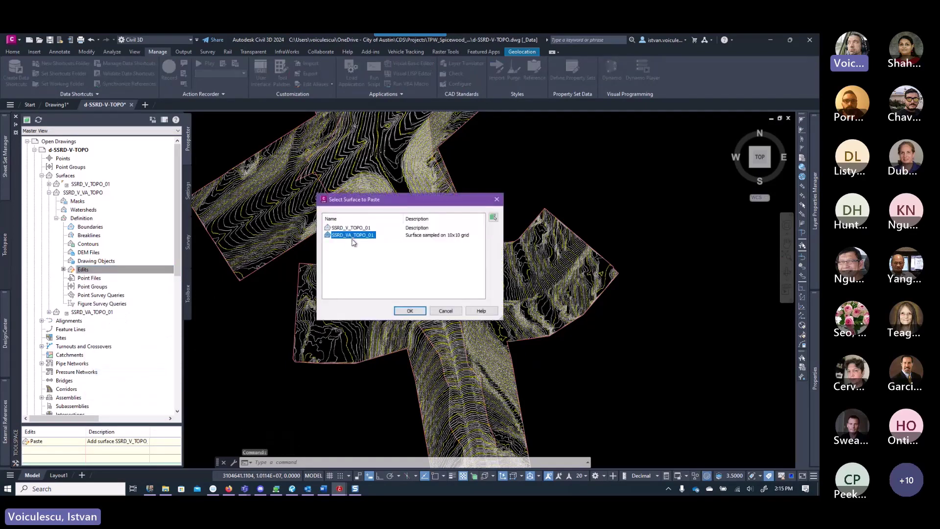
left_click(412, 312)
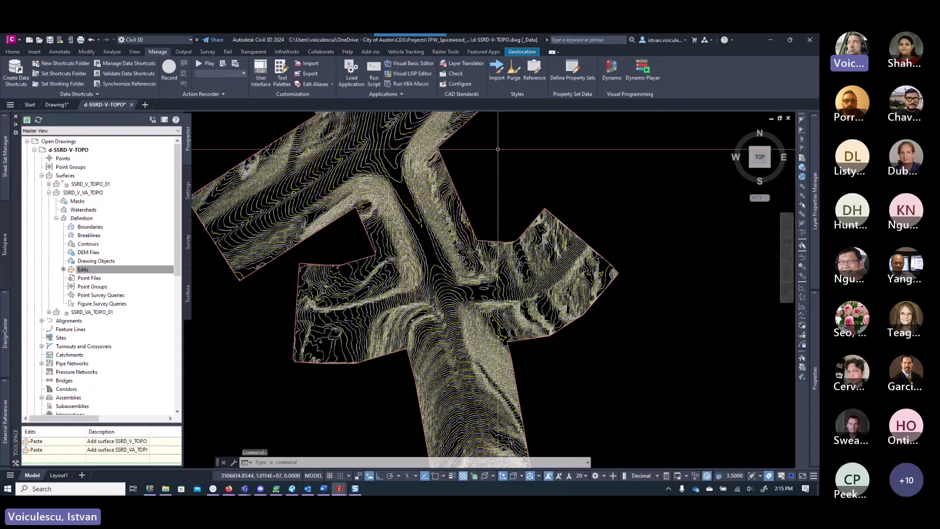
key("Escape")
key("Escape")
key("Escape")
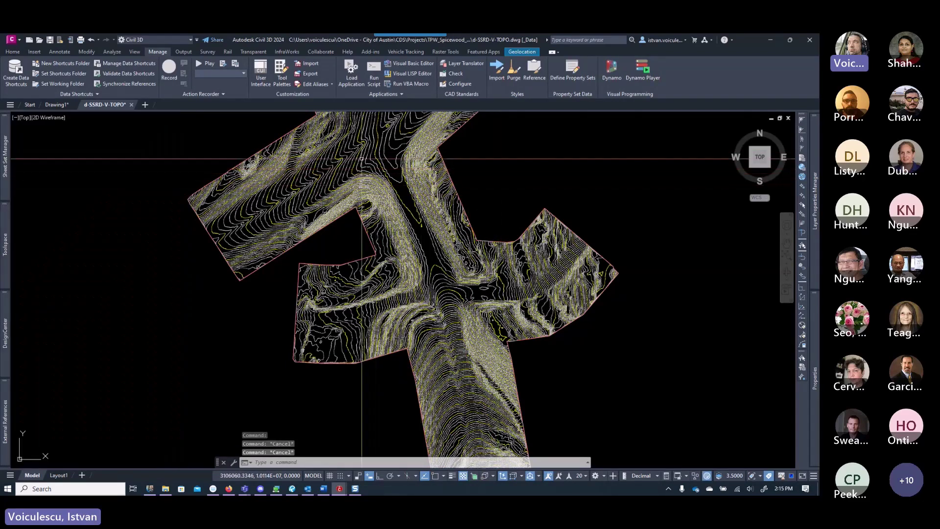
- Use selection cycling to inspect where the two overlapping TIN surfaces' contours conflict
scroll(358, 162, "up", 4)
scroll(358, 163, "up", 2)
scroll(416, 164, "down", 6)
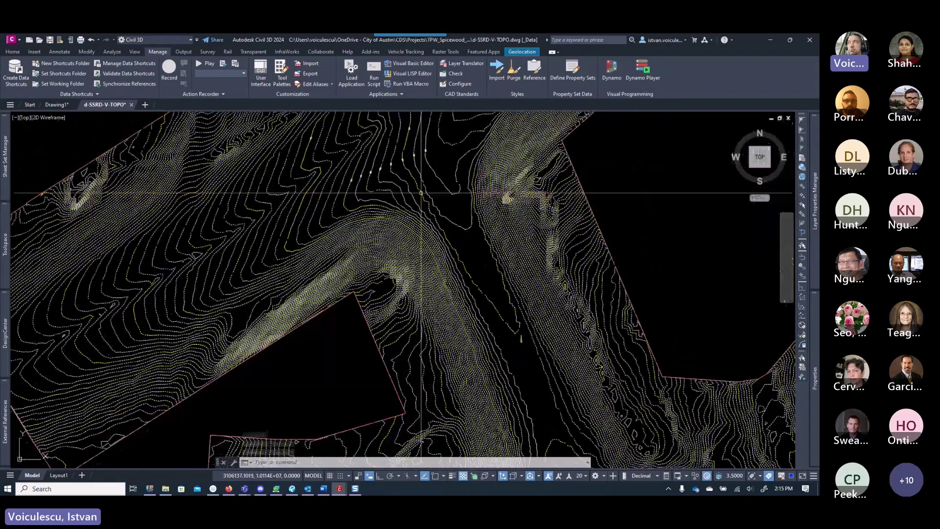
middle_click_drag(473, 361, 440, 325)
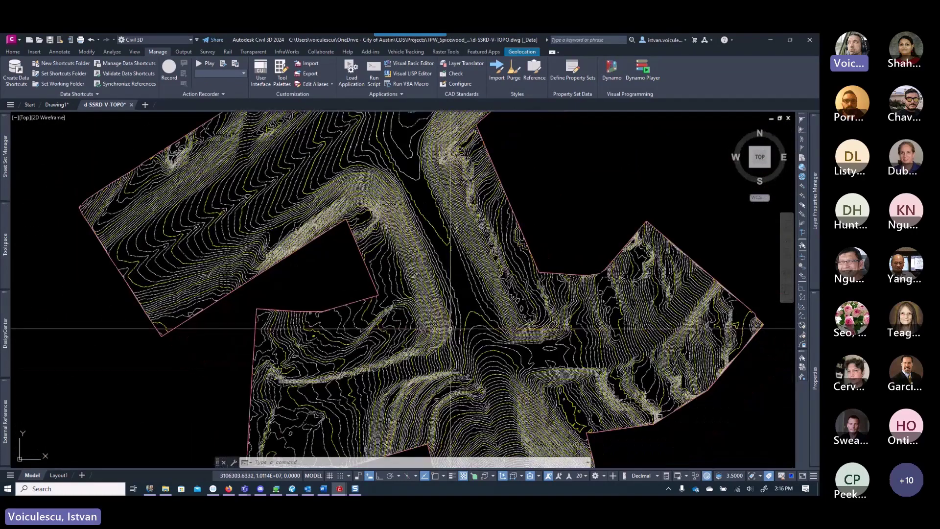
key("ctrl+w")
left_click(483, 314)
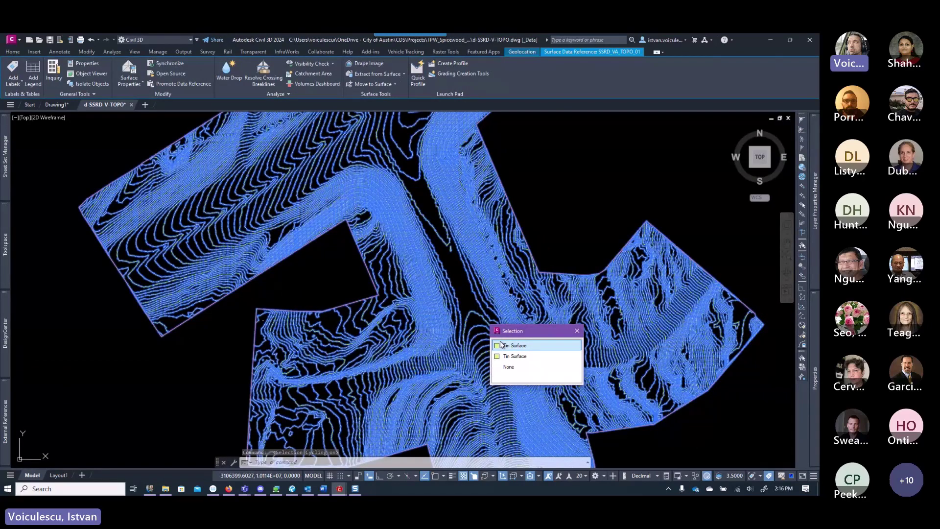
left_click(512, 355)
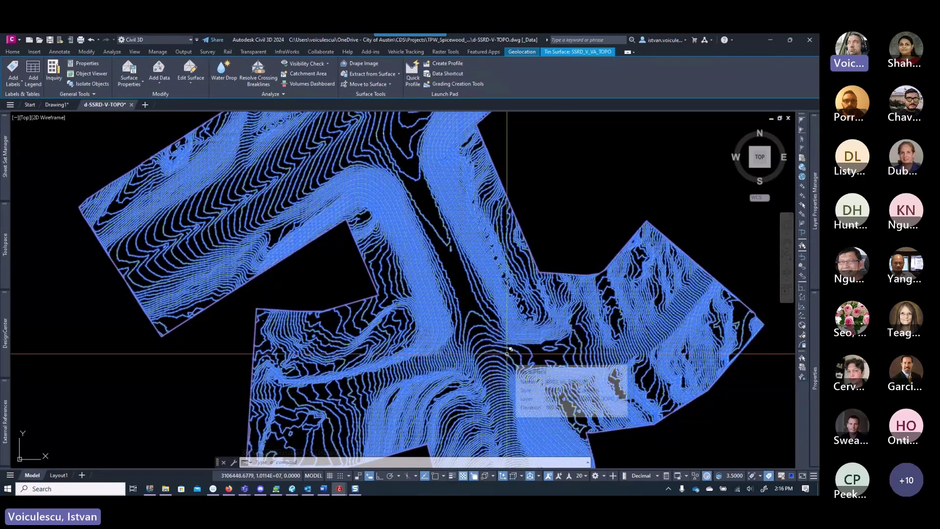
key("Escape")
key("Escape")
key("Escape")
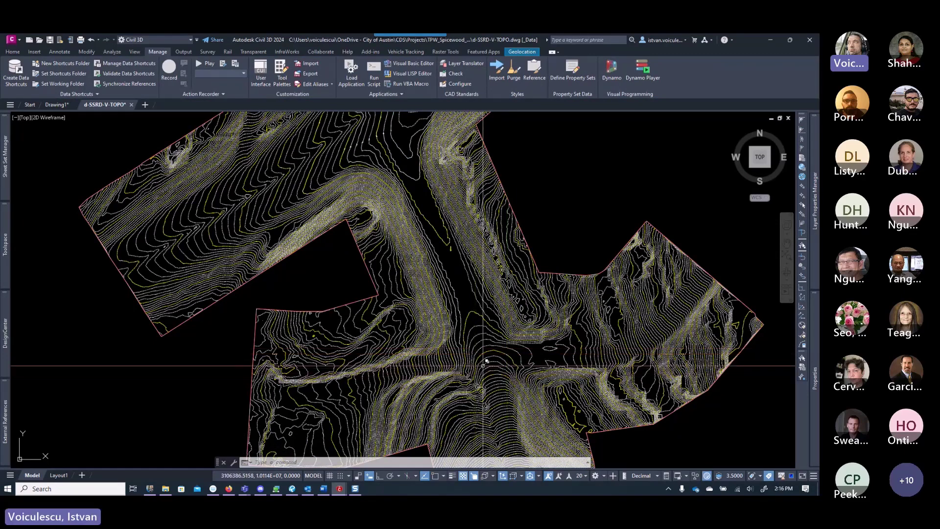
scroll(473, 307, "up", 5)
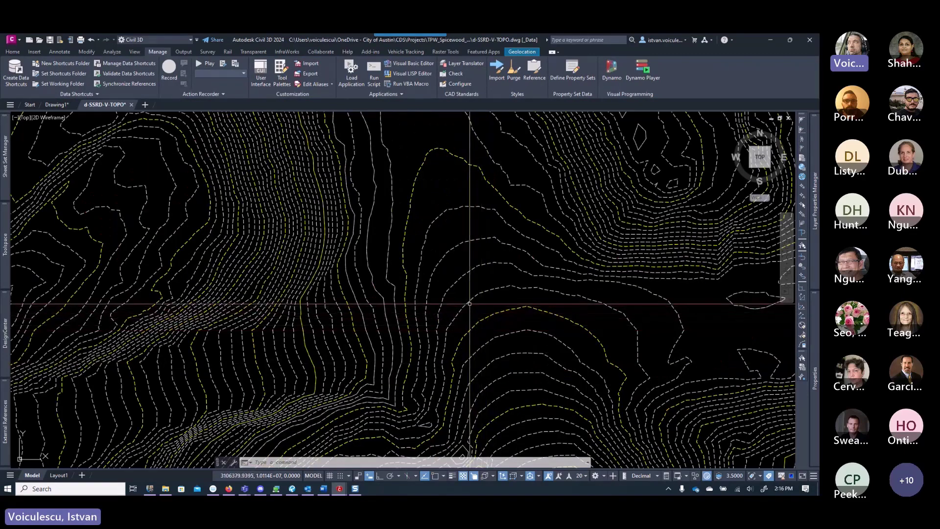
mouse_move(469, 304)
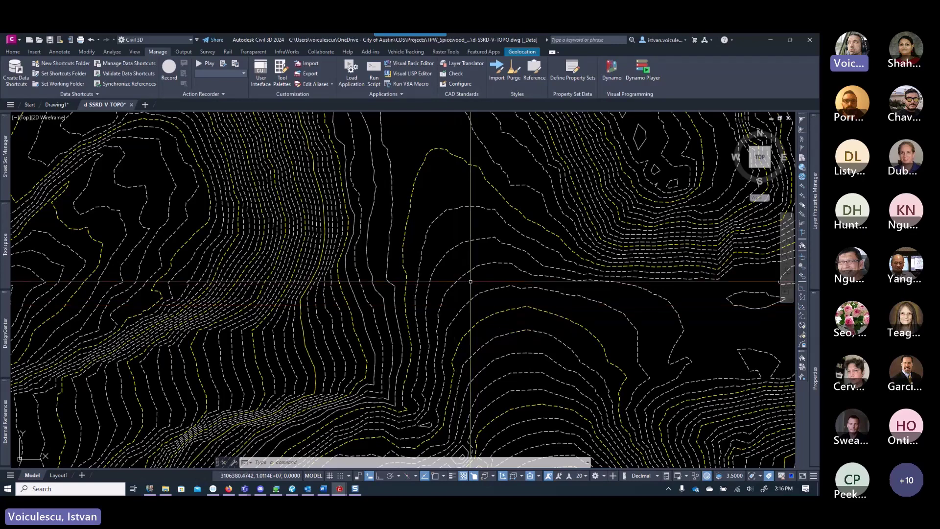
scroll(470, 282, "down", 5)
scroll(412, 198, "up", 3)
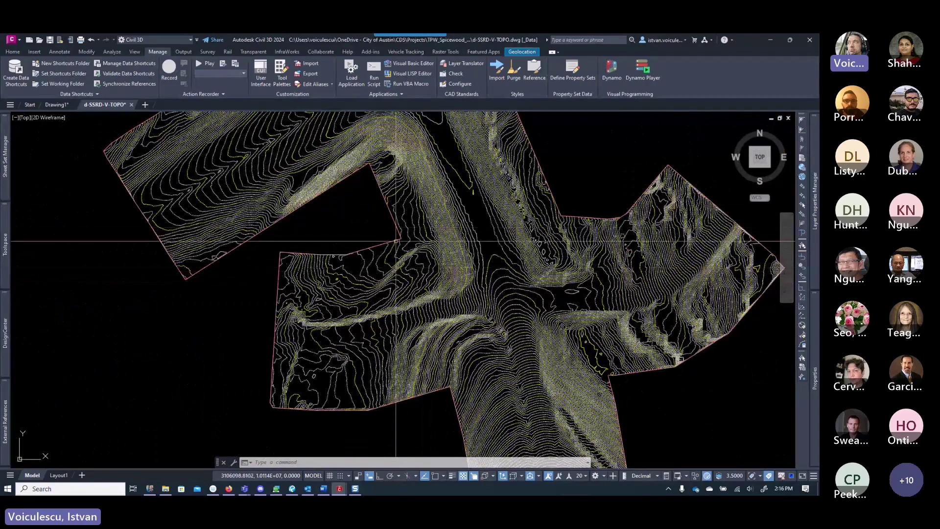
key("Escape")
key("Escape")
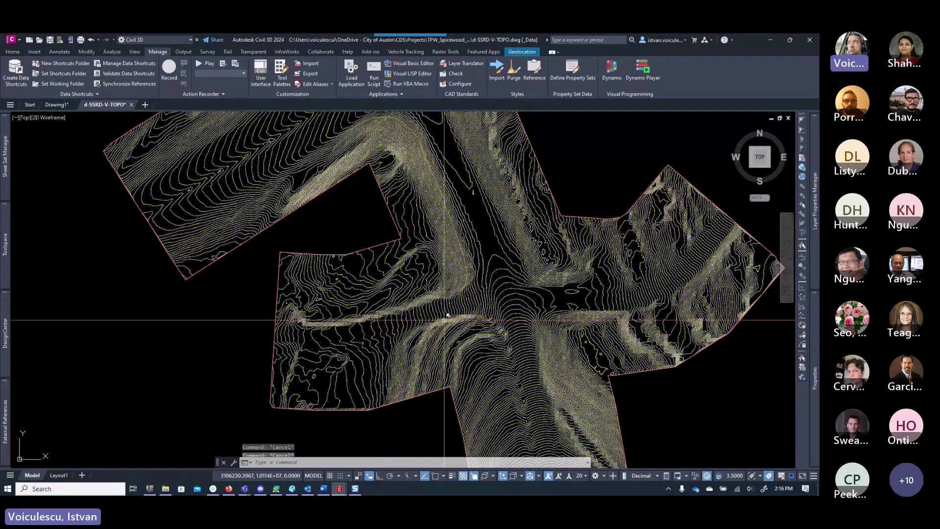
- Open the Surface Properties of SSRD_V_VA_TOPO from Prospector
mouse_move(5, 255)
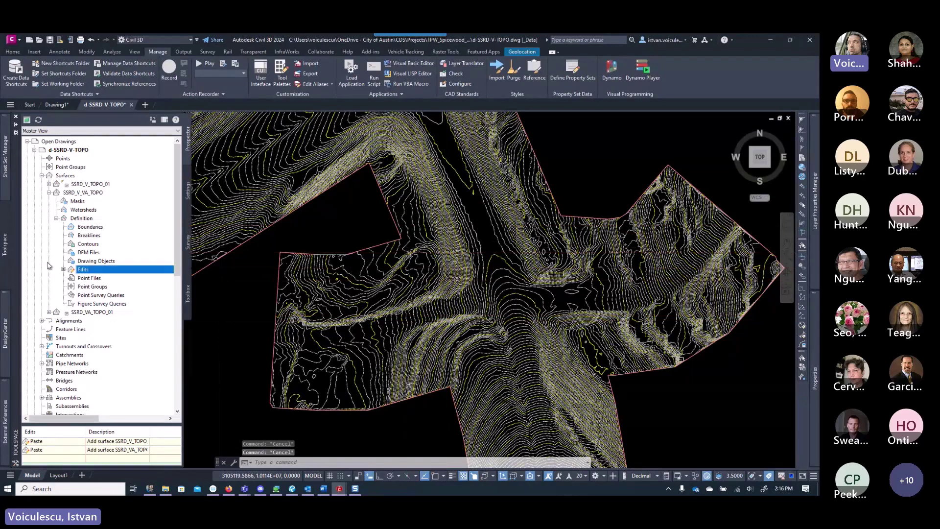
left_click(84, 194)
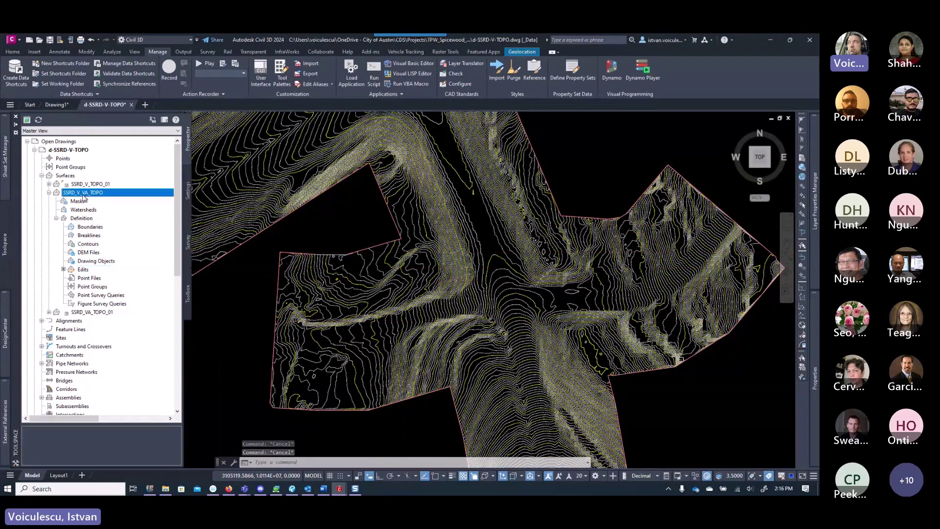
right_click(84, 196)
left_click(107, 206)
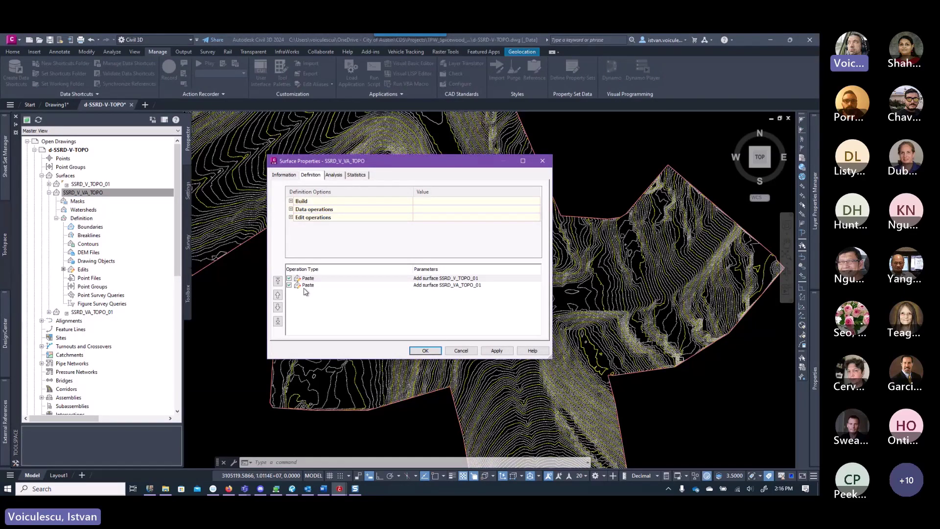
- Move the SSRD_VA_TOPO_01 paste above SSRD_V_TOPO_01, apply, and rebuild SSRD_V_VA_TOPO
left_click(317, 279)
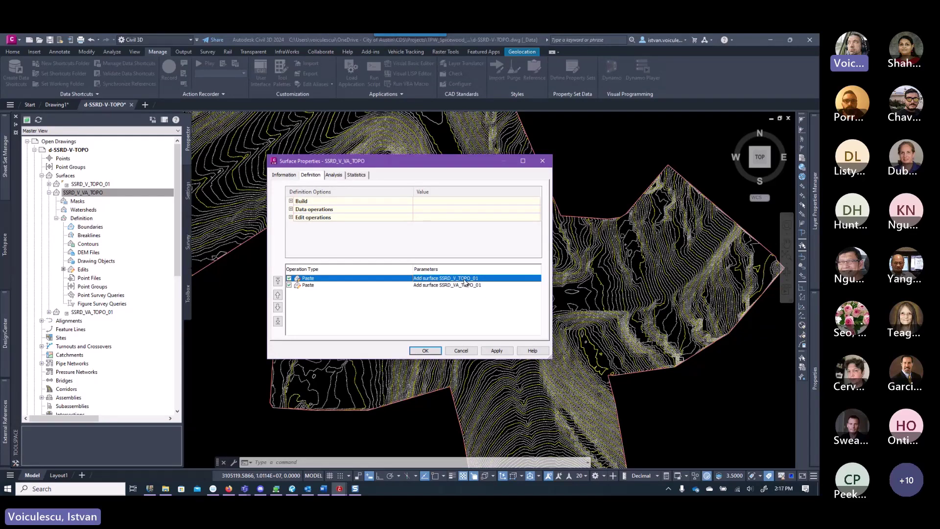
left_click(317, 285)
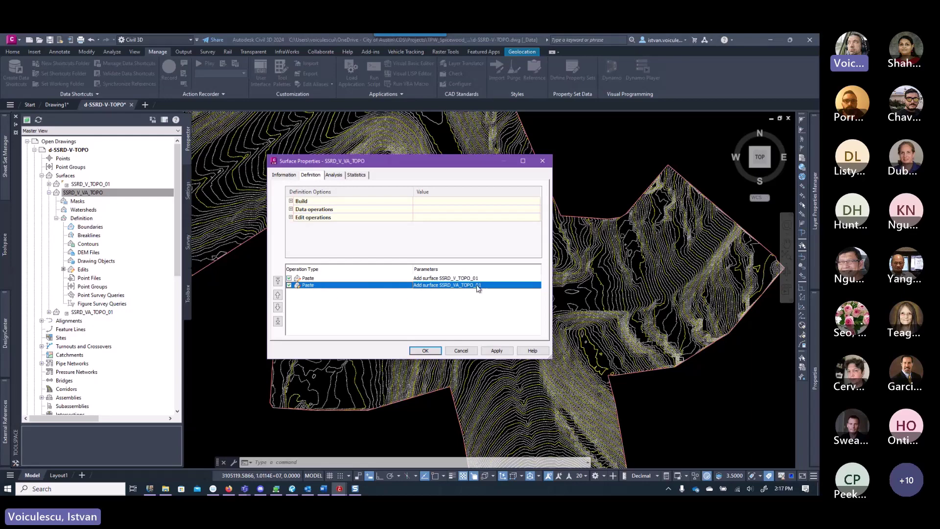
left_click_drag(433, 161, 718, 207)
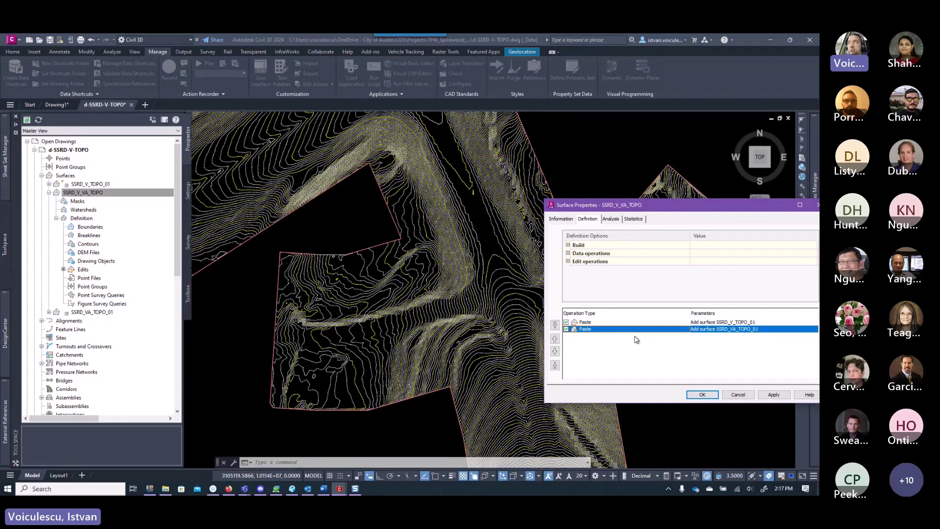
left_click_drag(610, 205, 498, 214)
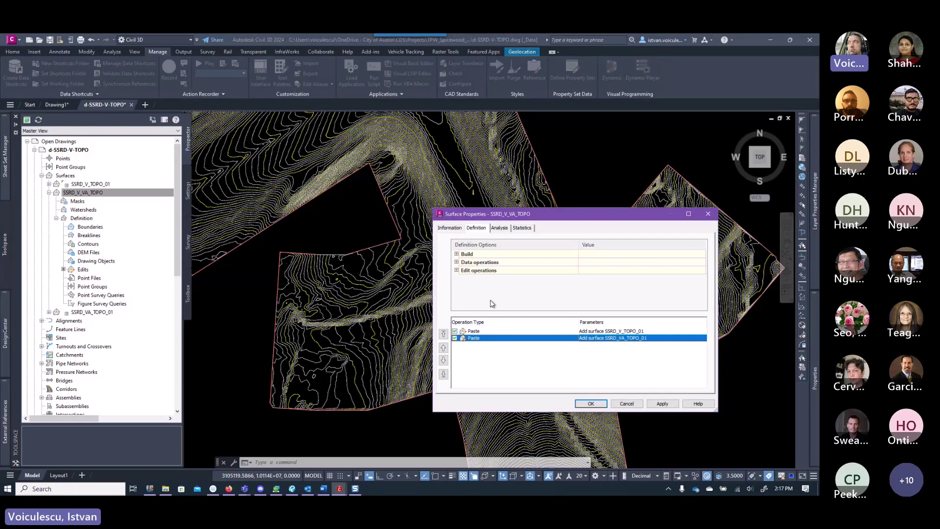
left_click(478, 332)
left_click(478, 339)
left_click(443, 349)
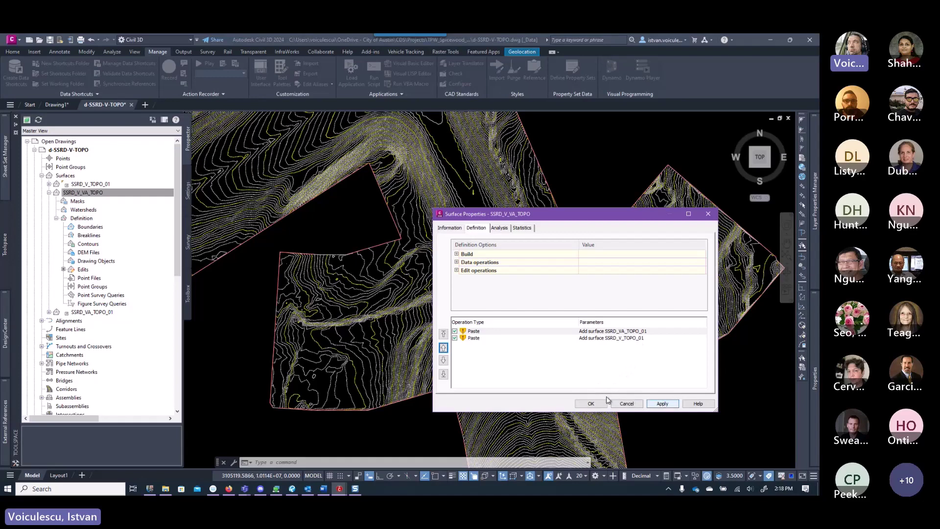
left_click(658, 404)
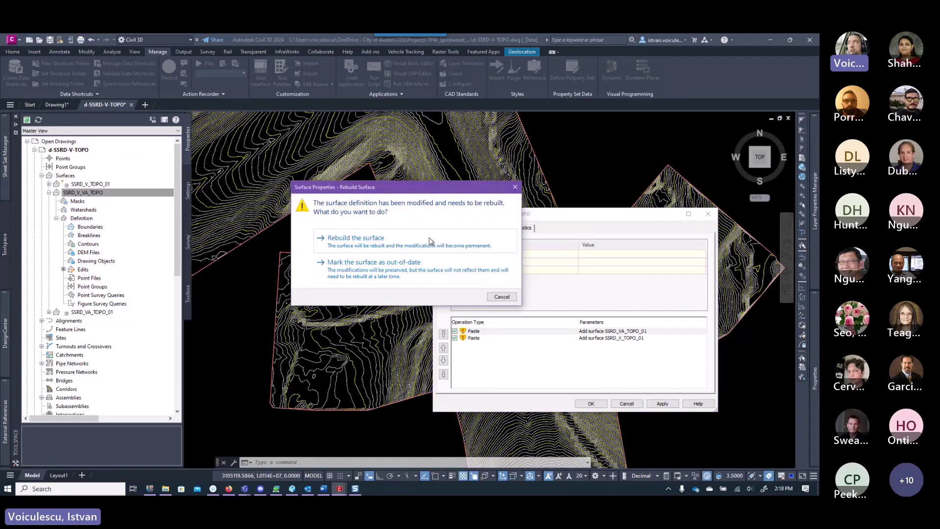
left_click(430, 241)
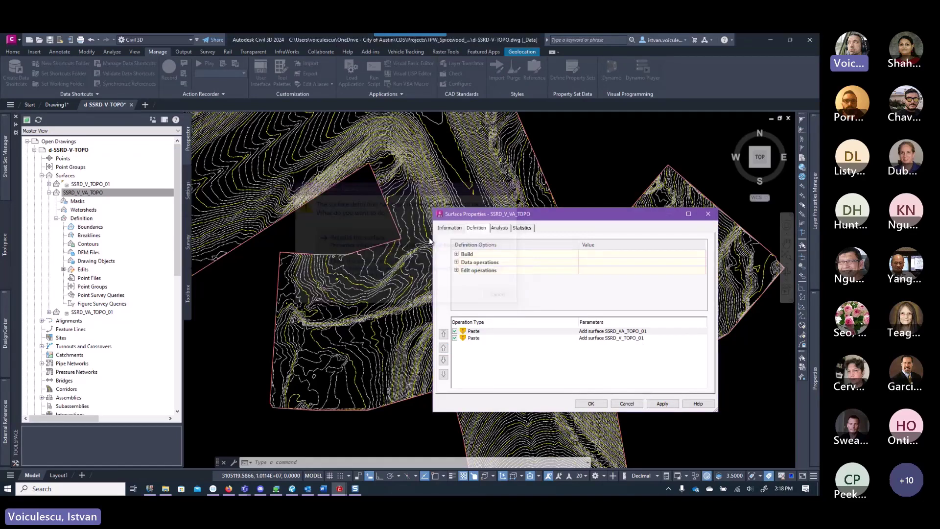
- Accept the Surface Properties with OK and pan and zoom to review the merged contours
left_click(592, 403)
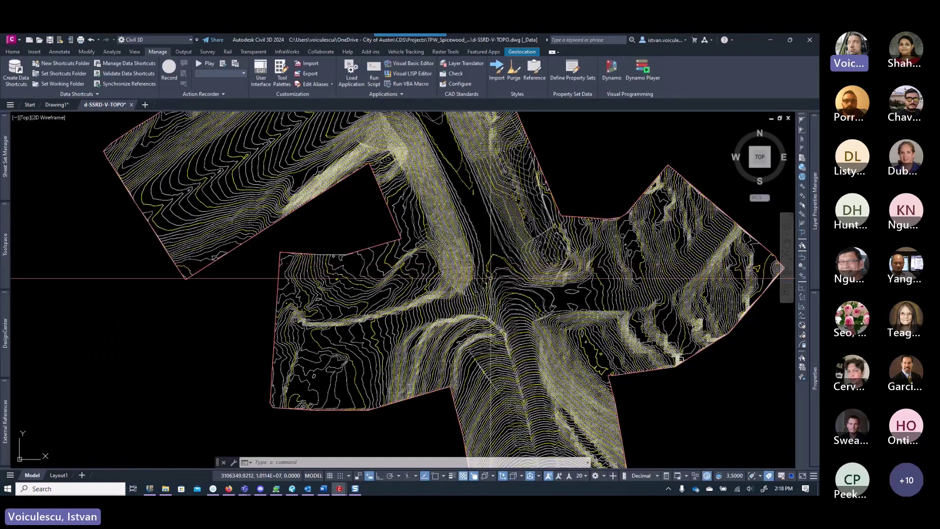
scroll(514, 242, "up", 5)
scroll(514, 241, "down", 5)
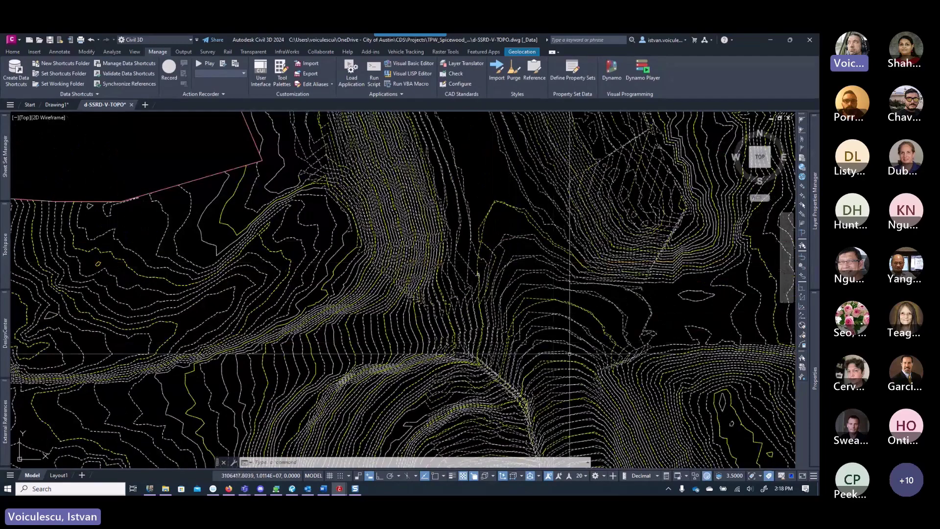
middle_click_drag(570, 372, 493, 280)
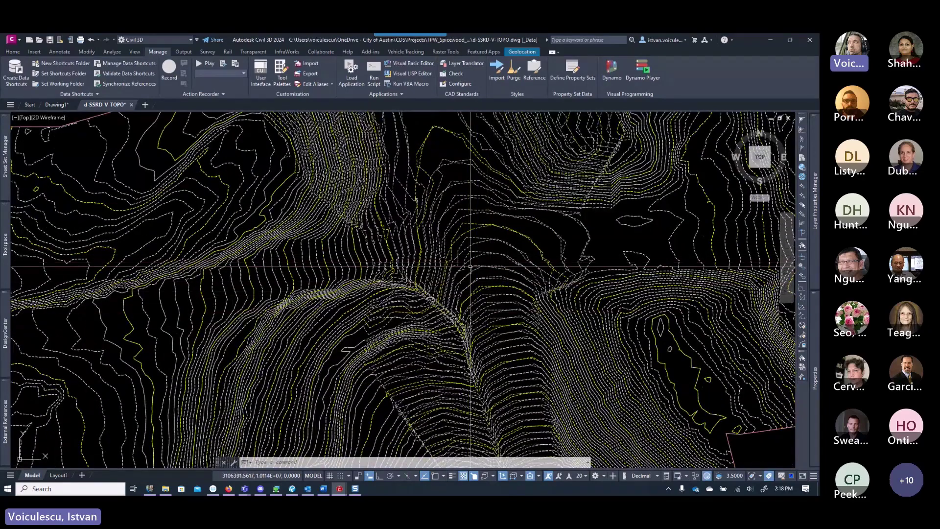
scroll(488, 296, "down", 2)
scroll(505, 263, "down", 2)
scroll(505, 263, "up", 2)
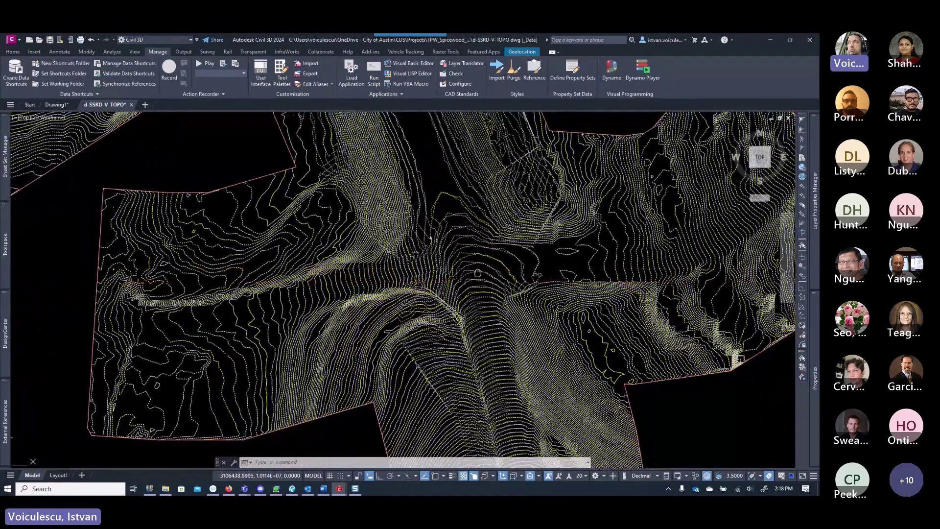
scroll(577, 287, "up", 1)
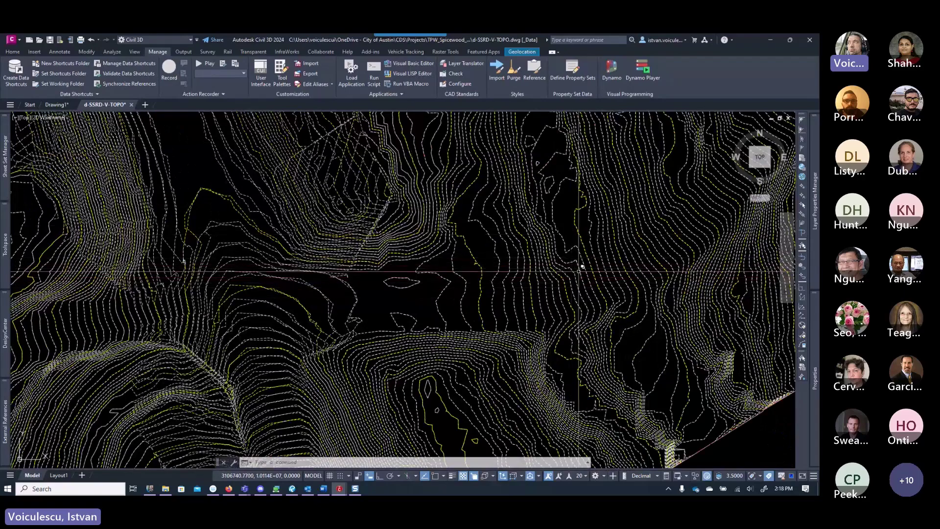
scroll(489, 231, "down", 5)
scroll(488, 228, "up", 1)
scroll(489, 229, "up", 5)
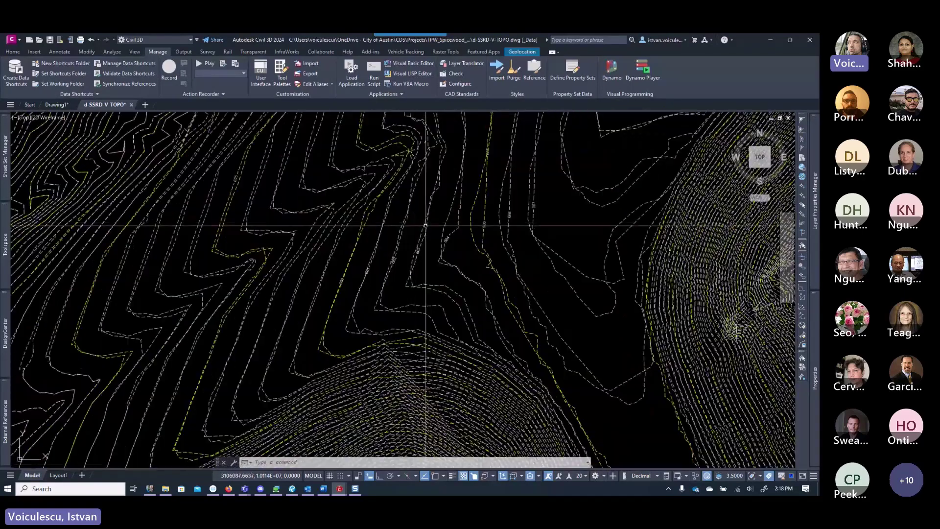
middle_click_drag(413, 209, 402, 224)
middle_click_drag(432, 161, 417, 221)
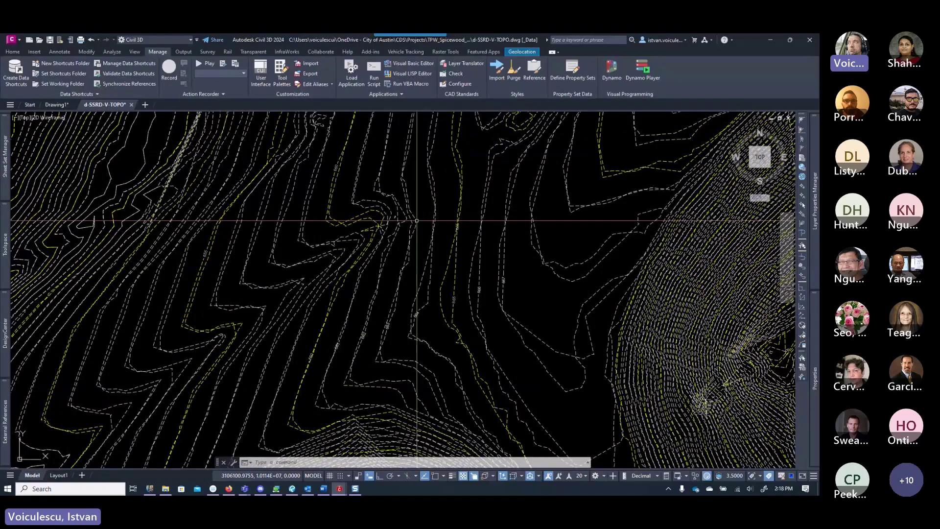
scroll(417, 221, "down", 4)
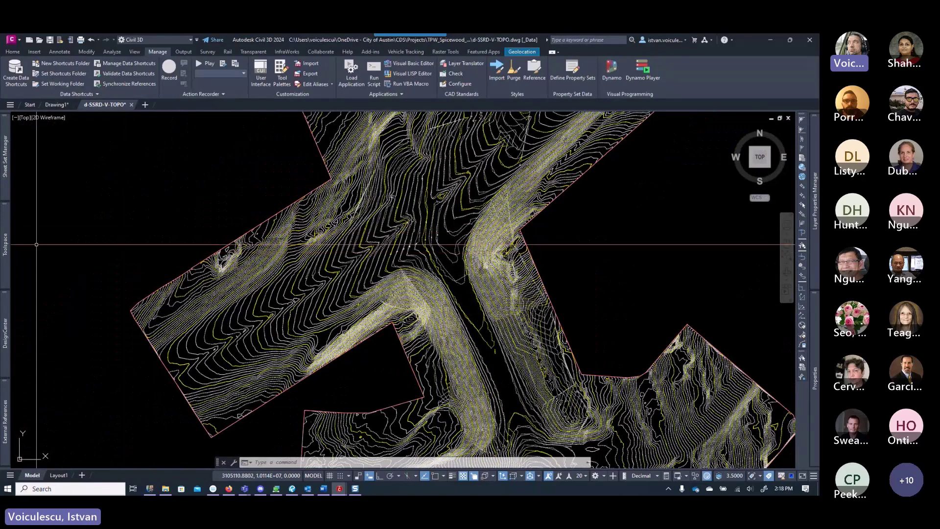
- In SSRD_VA_TOPO_01's Surface Properties, choose COA_Default_Contours as the surface style and confirm
mouse_move(9, 269)
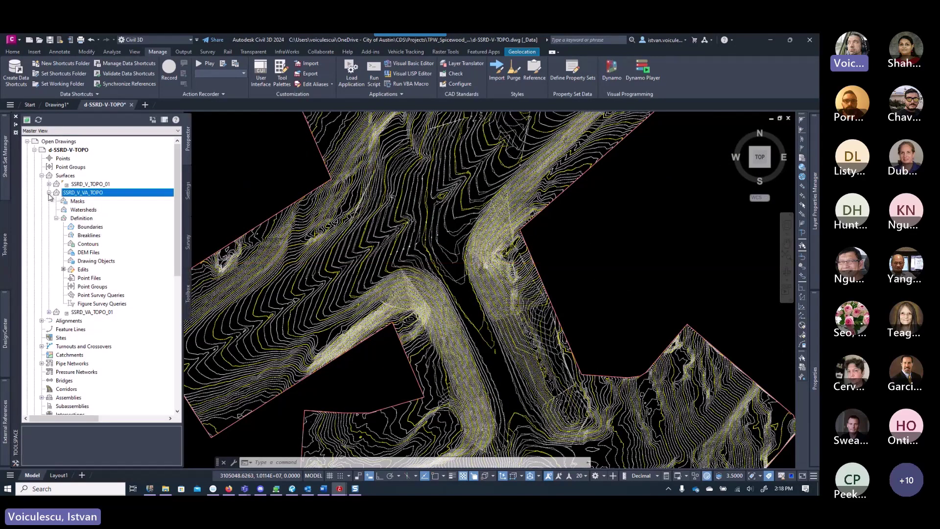
left_click(49, 192)
left_click(106, 202)
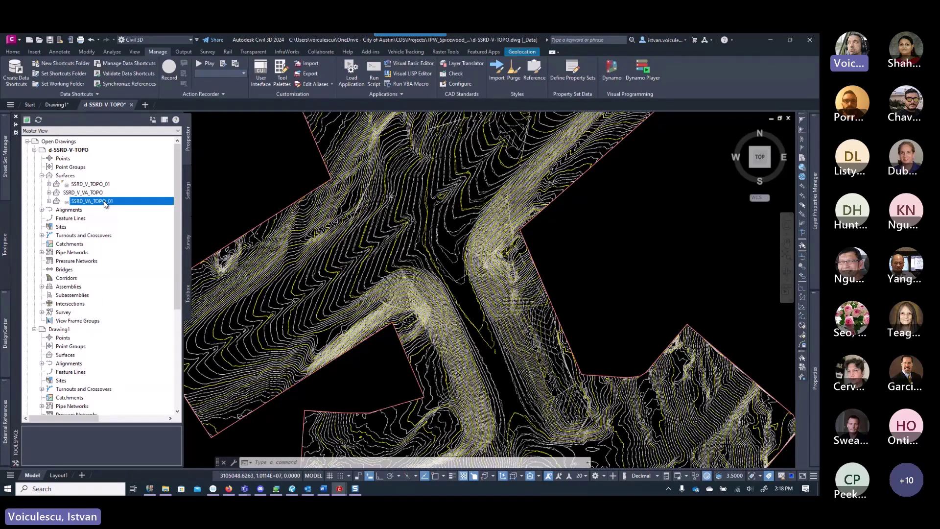
right_click(104, 206)
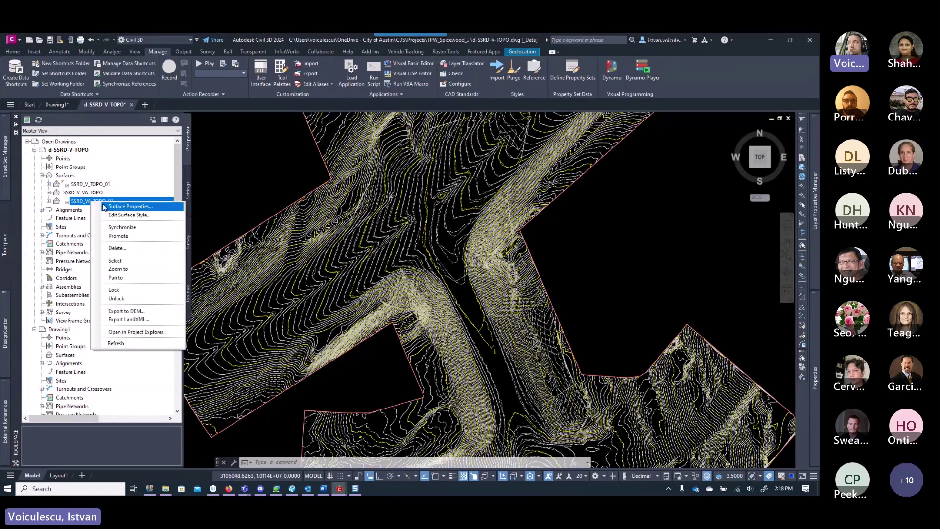
left_click(105, 206)
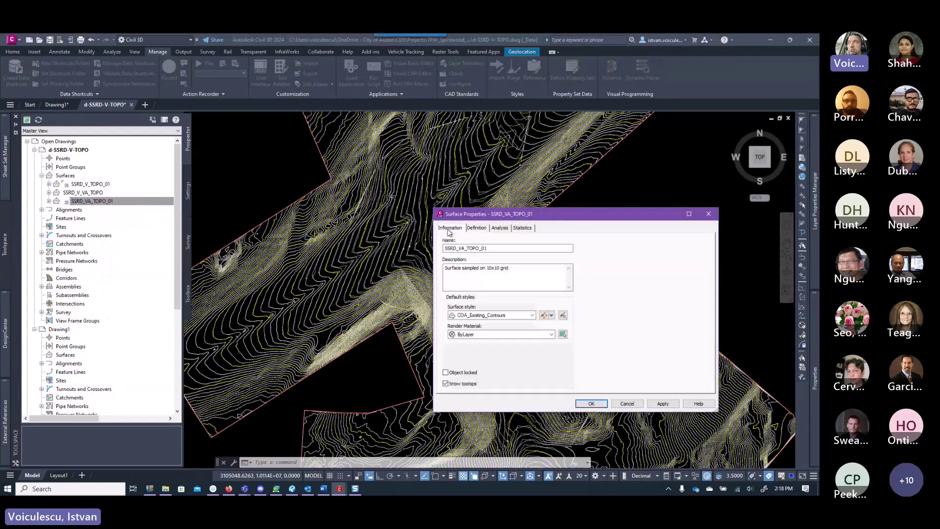
left_click(489, 314)
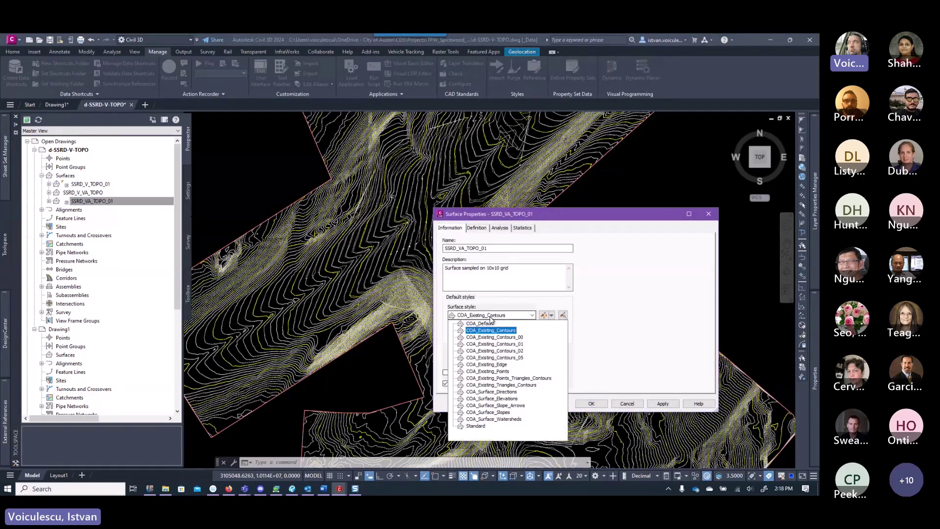
left_click(482, 326)
left_click(591, 403)
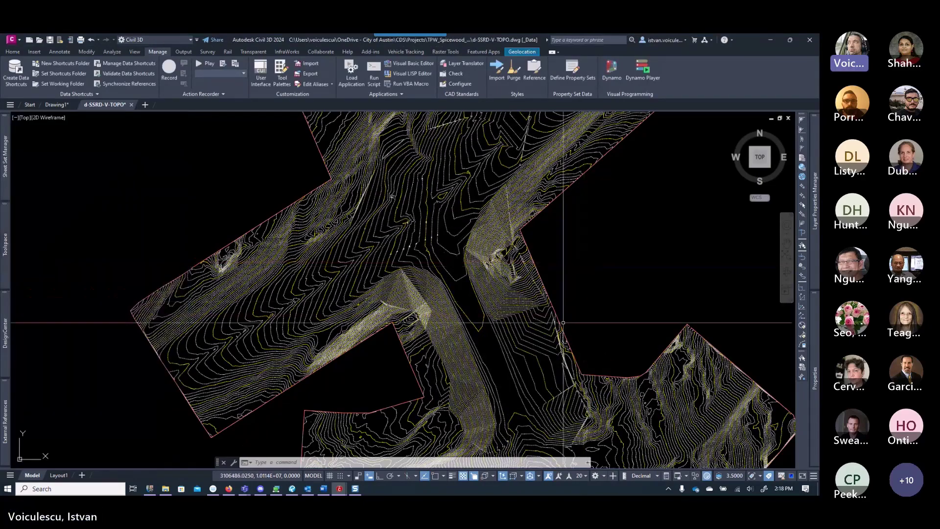
scroll(521, 309, "down", 5)
scroll(514, 313, "up", 8)
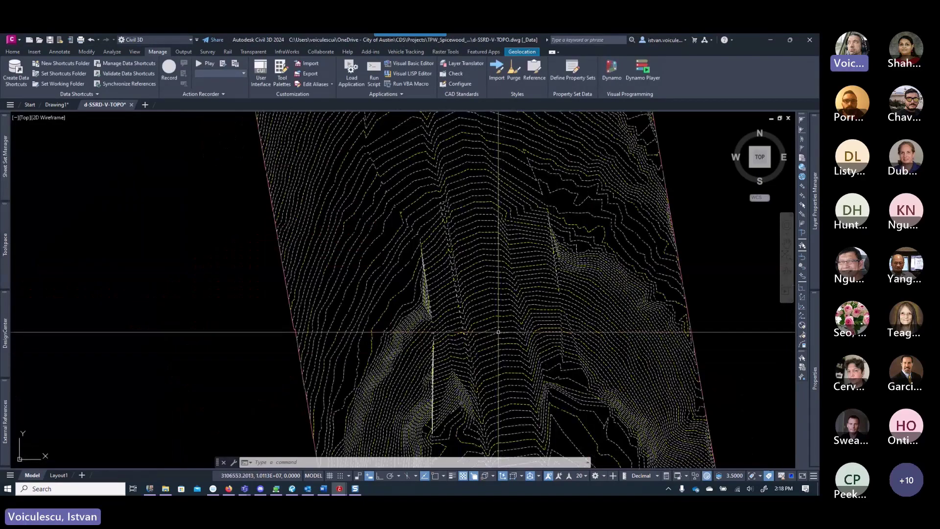
scroll(496, 329, "down", 7)
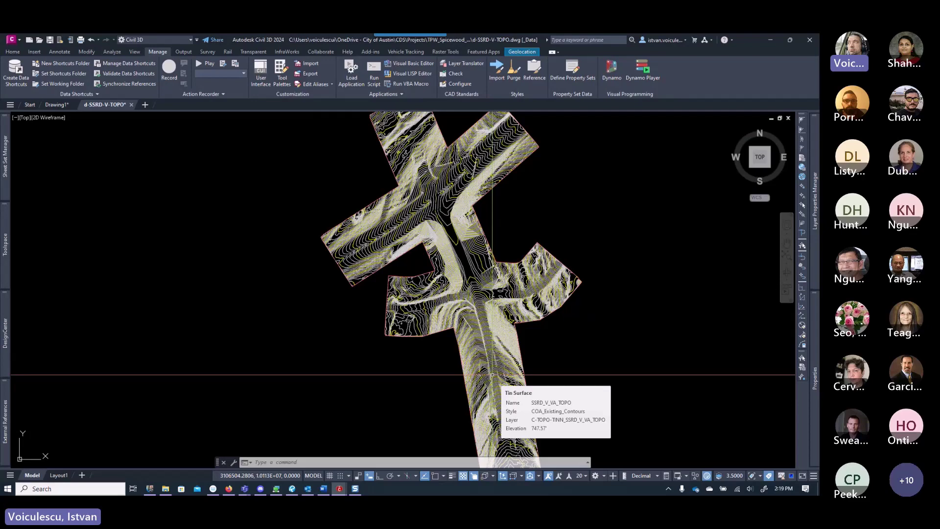
middle_click_drag(461, 276, 452, 273)
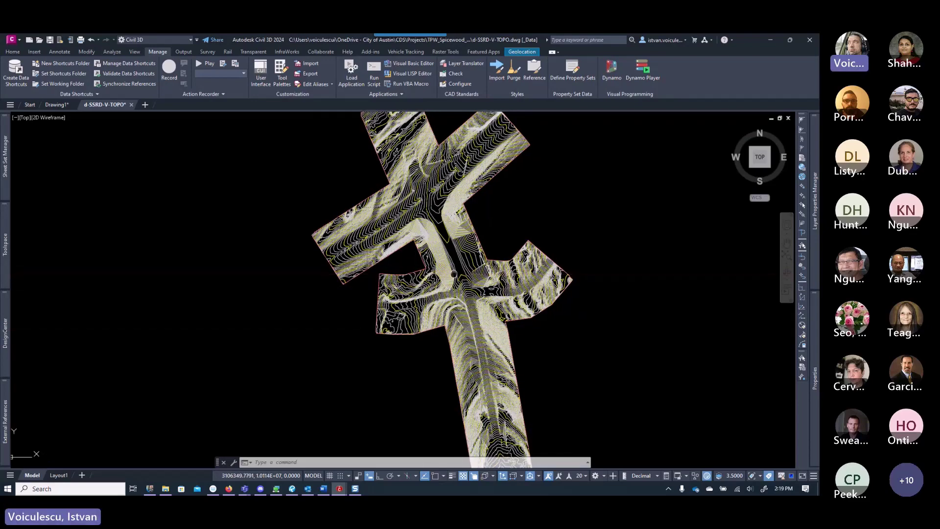
scroll(292, 250, "down", 3)
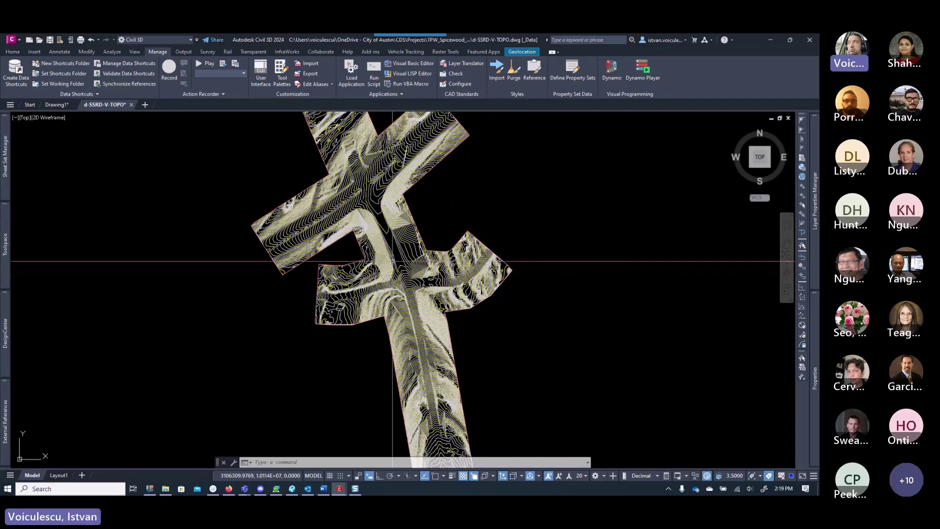
- Save d-SSRD-V-TOPO from the Quick Access Toolbar, then bring up the Teams meeting window previews
left_click(50, 41)
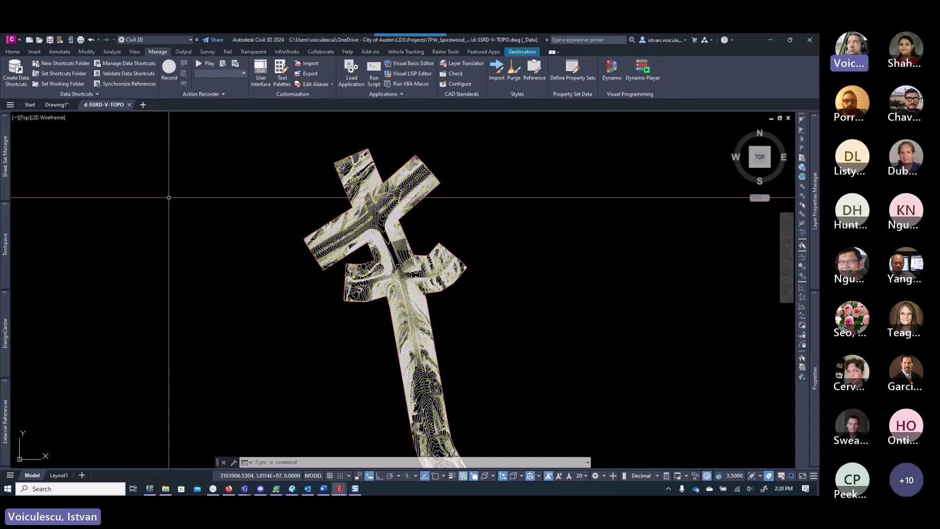
left_click(244, 489)
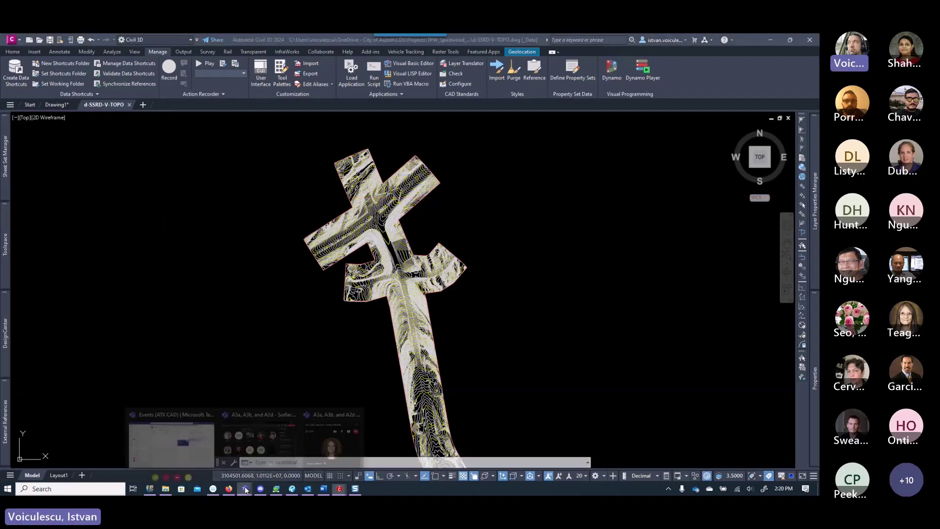
left_click(254, 439)
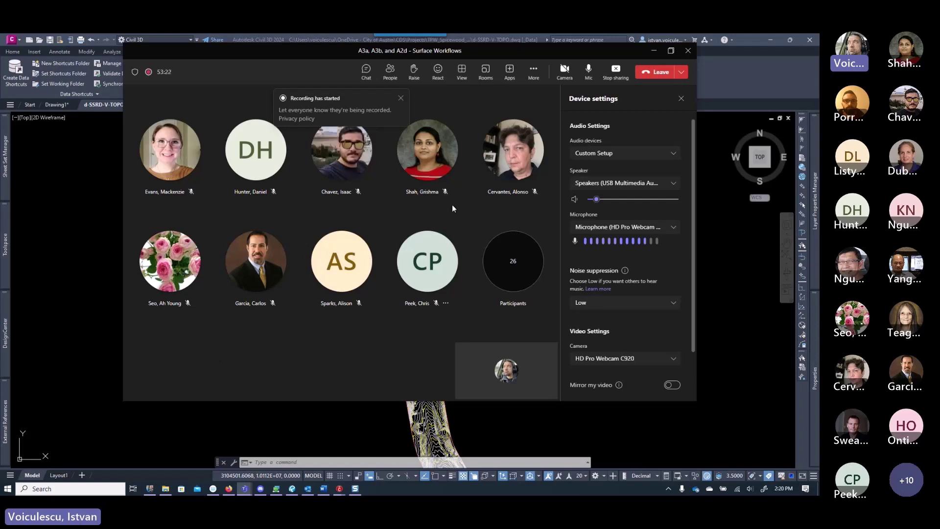
left_click(653, 52)
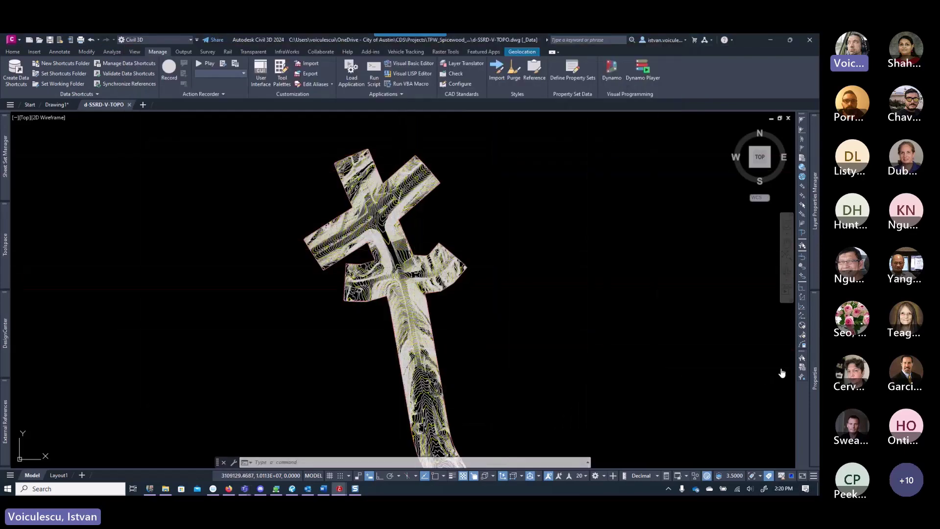
scroll(381, 275, "up", 4)
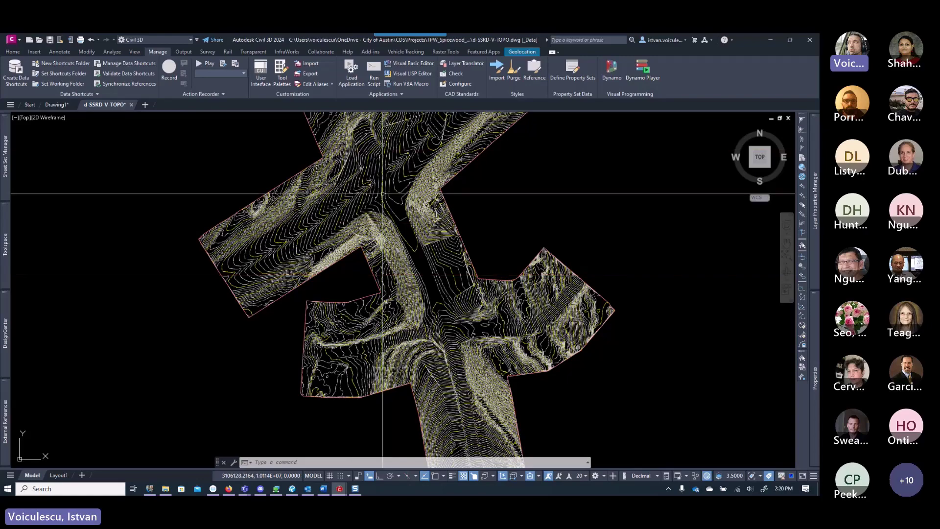
scroll(439, 205, "up", 2)
middle_click_drag(338, 195, 322, 253)
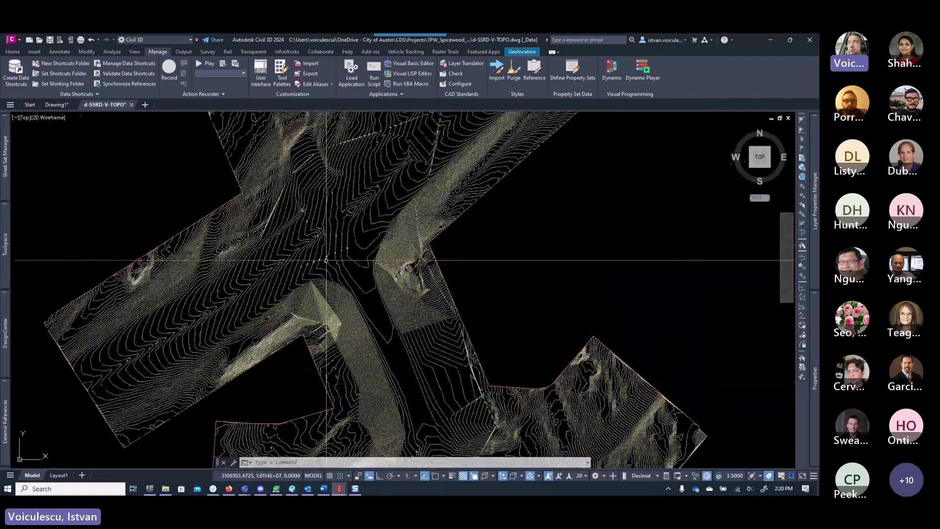
scroll(323, 253, "up", 2)
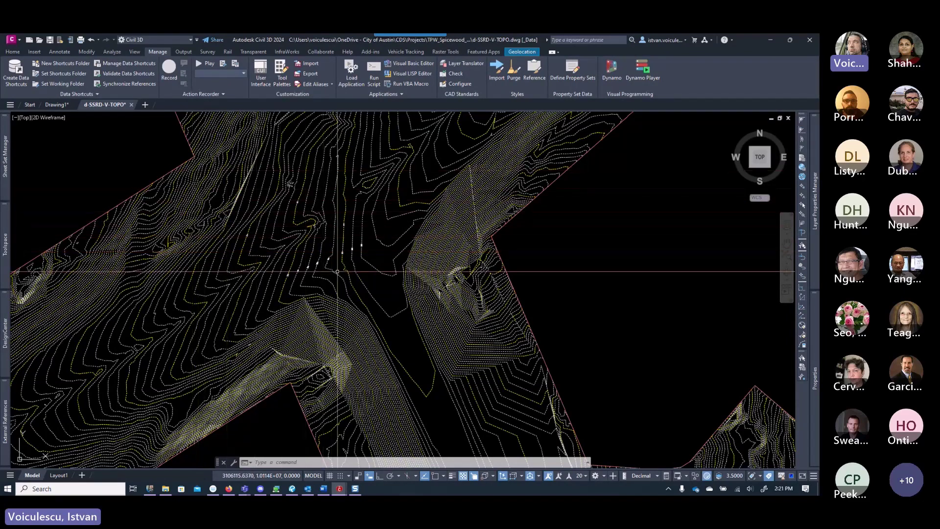
scroll(334, 260, "up", 2)
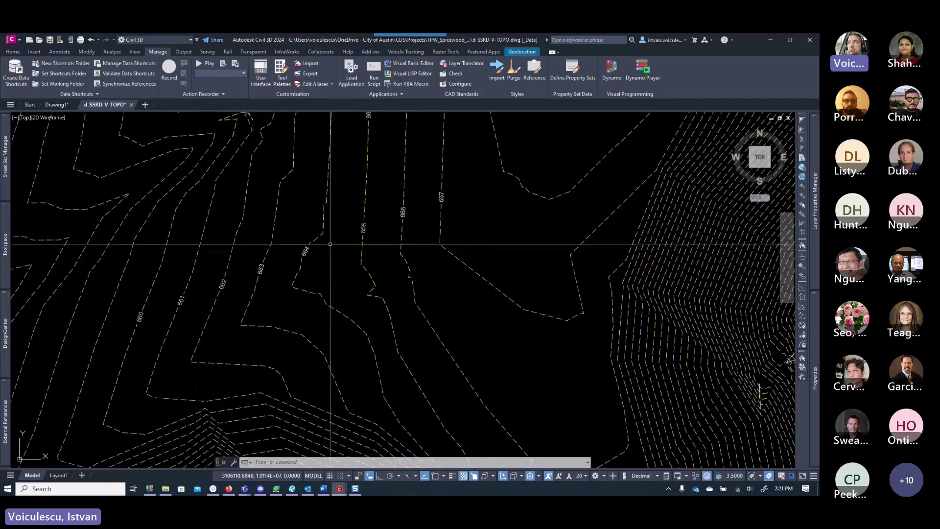
scroll(333, 264, "down", 4)
scroll(331, 267, "up", 3)
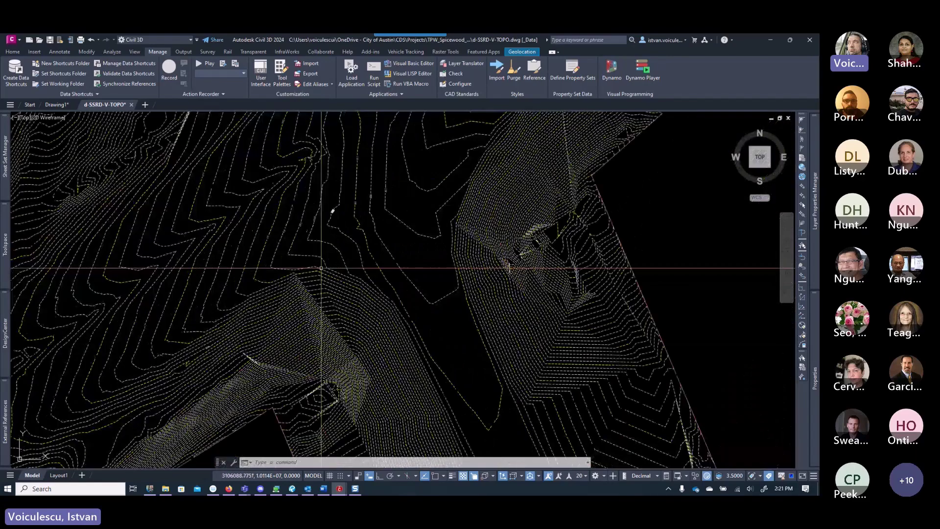
scroll(416, 338, "up", 2)
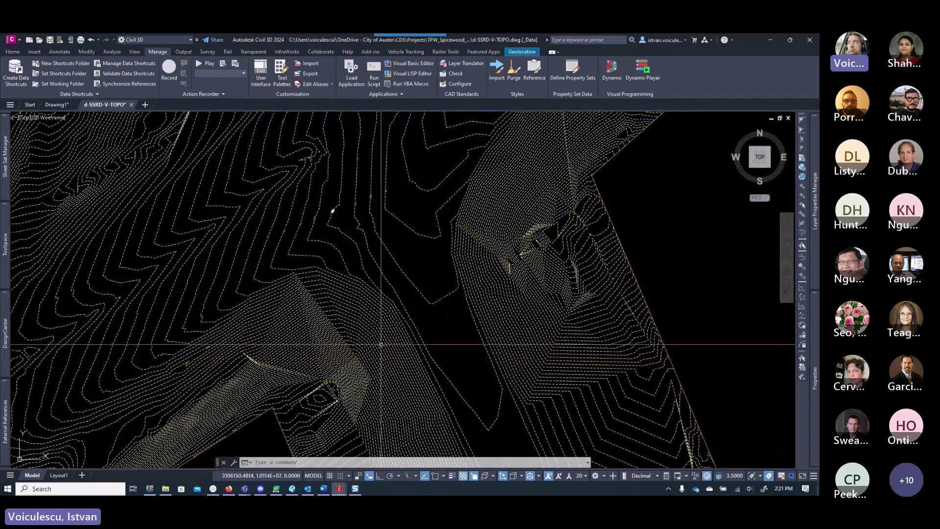
scroll(414, 294, "down", 2)
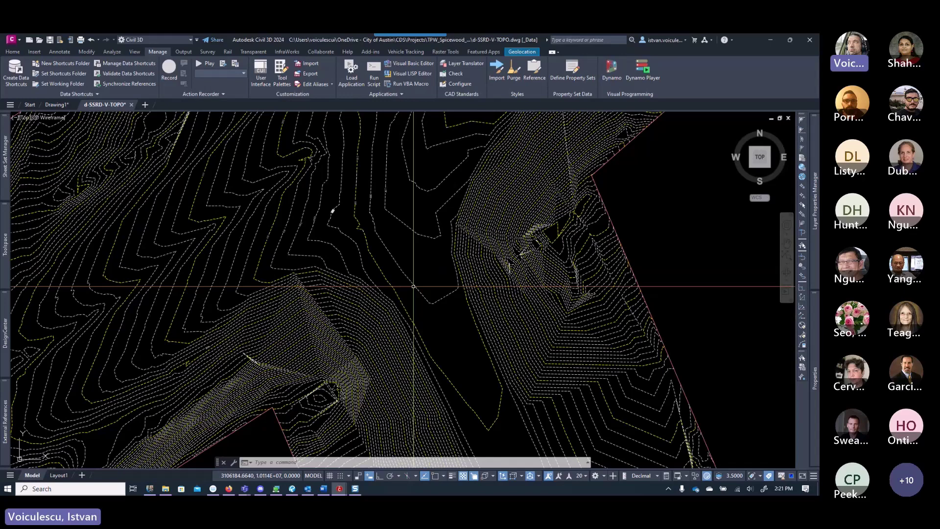
scroll(414, 286, "down", 5)
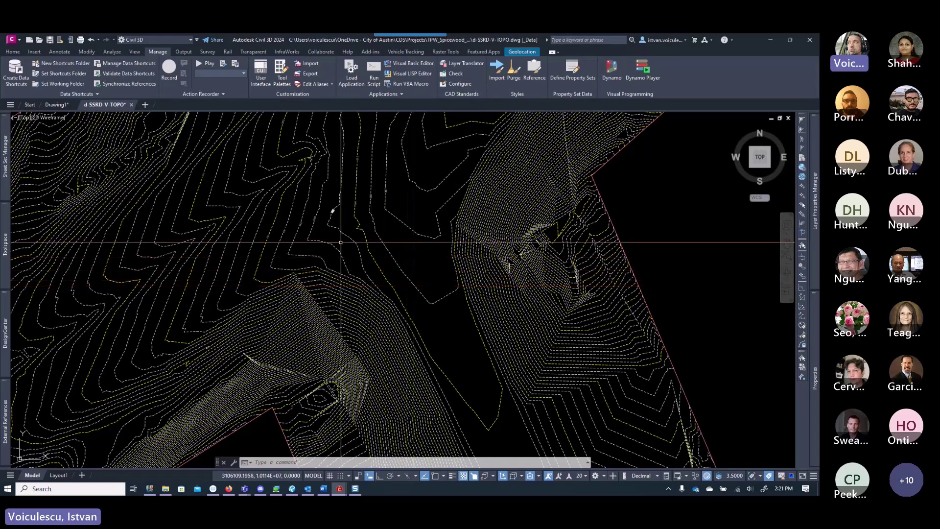
scroll(323, 211, "up", 2)
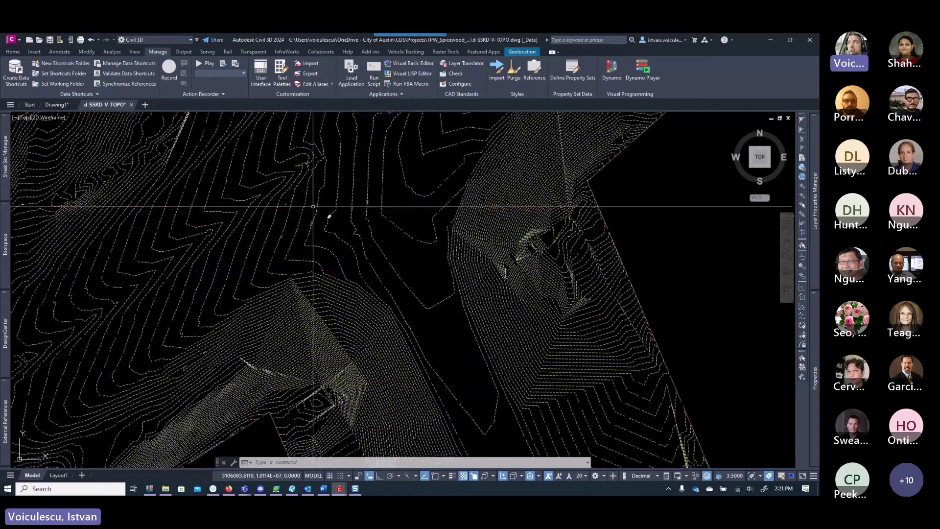
scroll(329, 211, "down", 4)
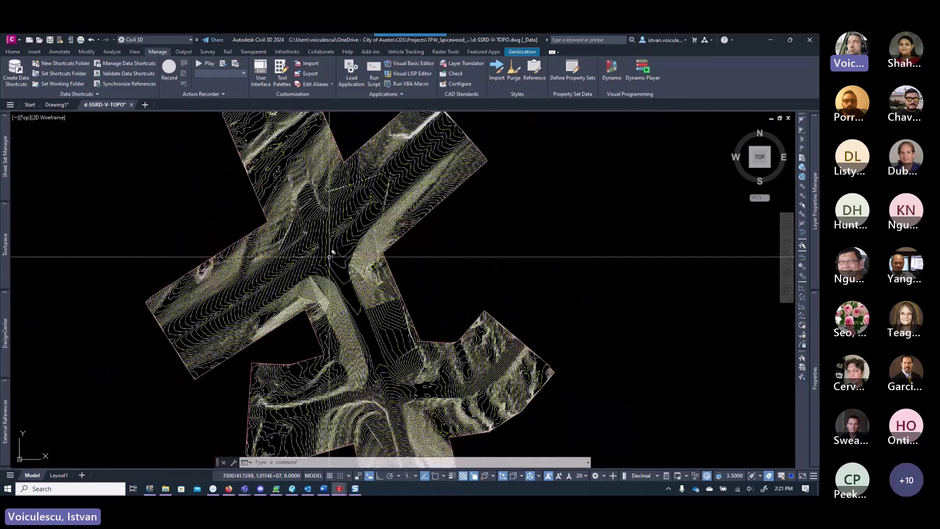
key("Escape")
key("Escape")
key("Escape")
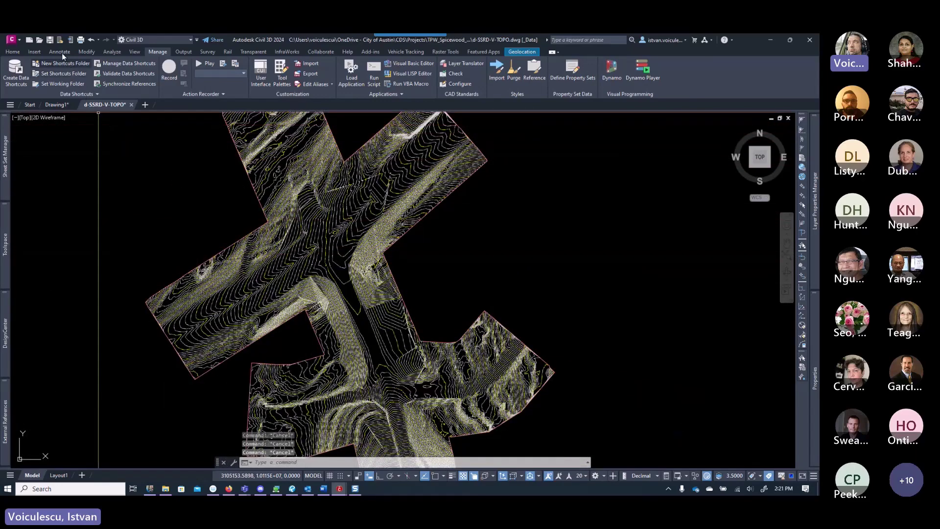
- Save the drawing and reopen d-SSRD-V-TOPO.dwg as read-only
left_click(50, 40)
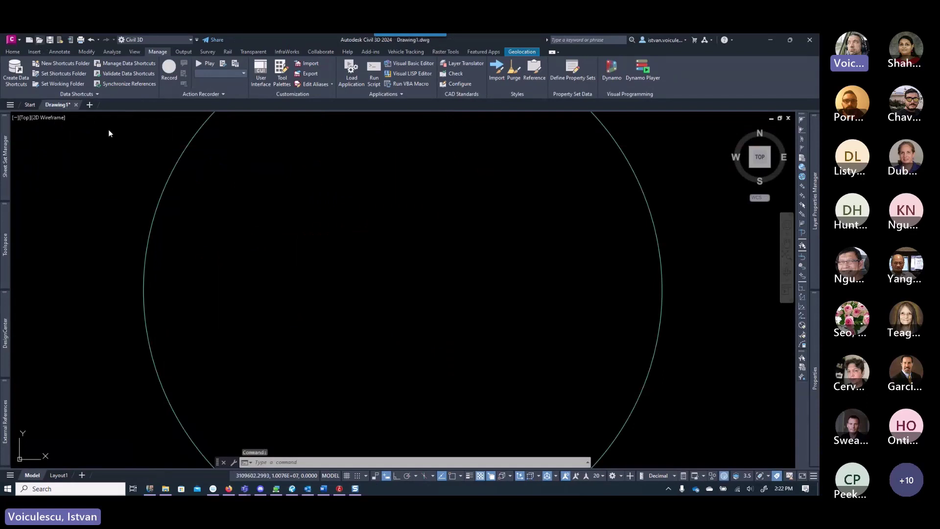
key("ctrl+o")
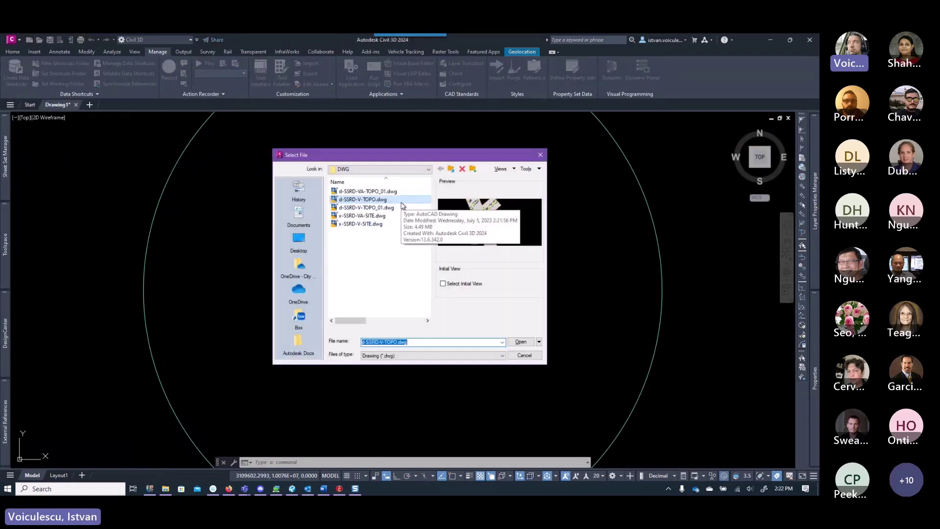
left_click(539, 342)
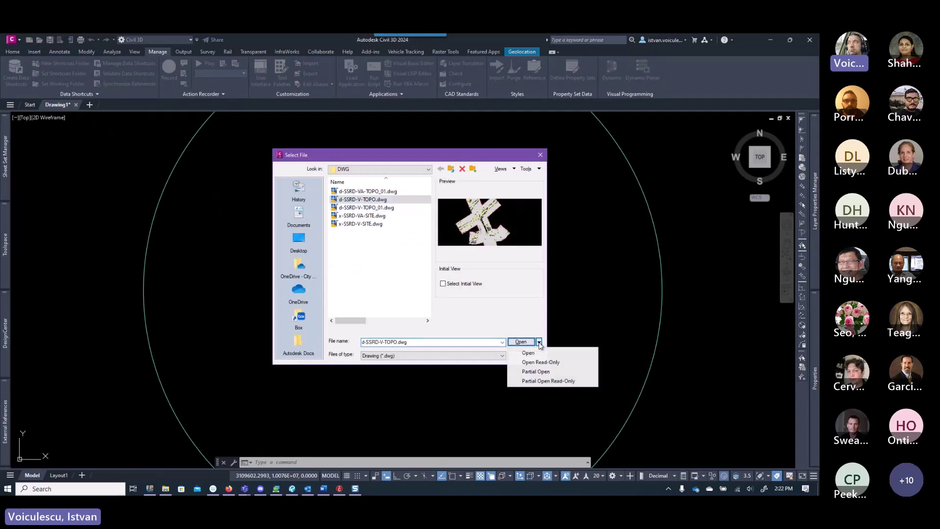
left_click(541, 363)
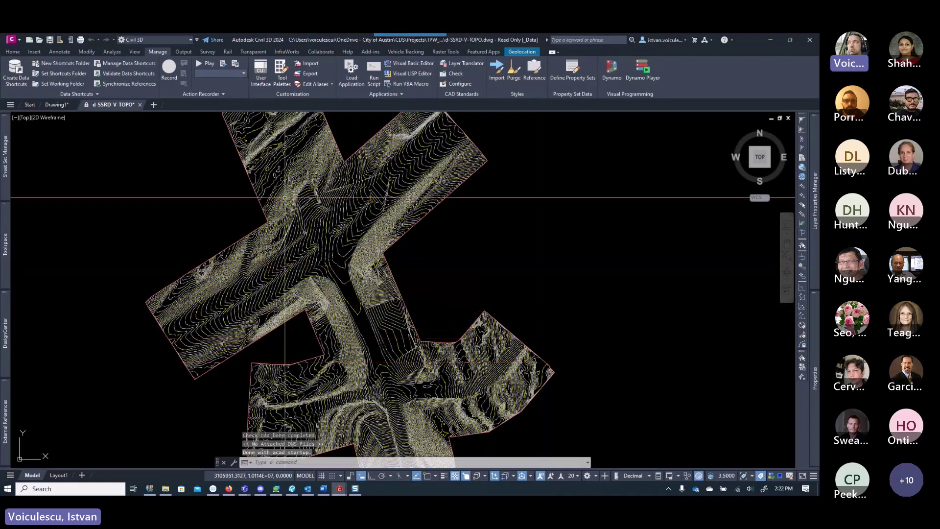
- Set Add Labels to Surface, Contour - Multiple at interval with the COA_Existing_Major/Minor styles, and start adding
left_click(60, 52)
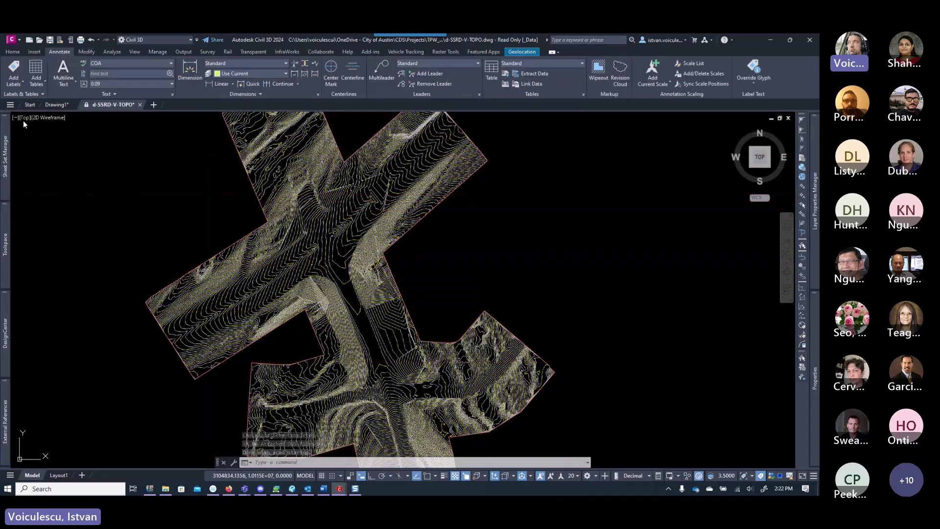
left_click(13, 68)
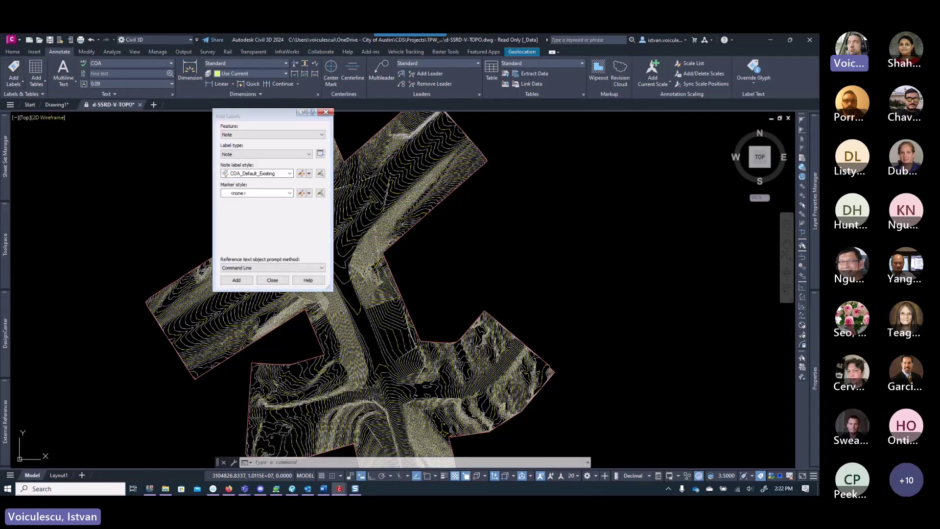
left_click(257, 154)
left_click(256, 137)
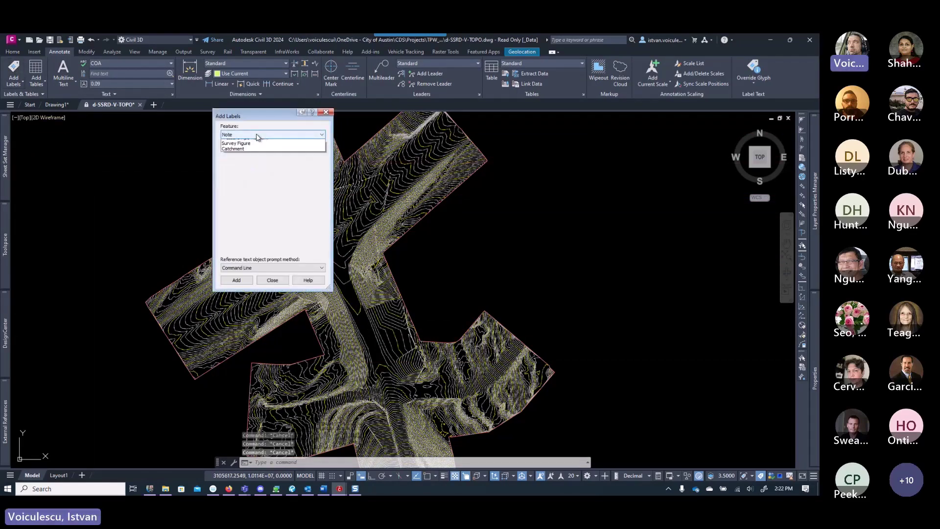
left_click(257, 138)
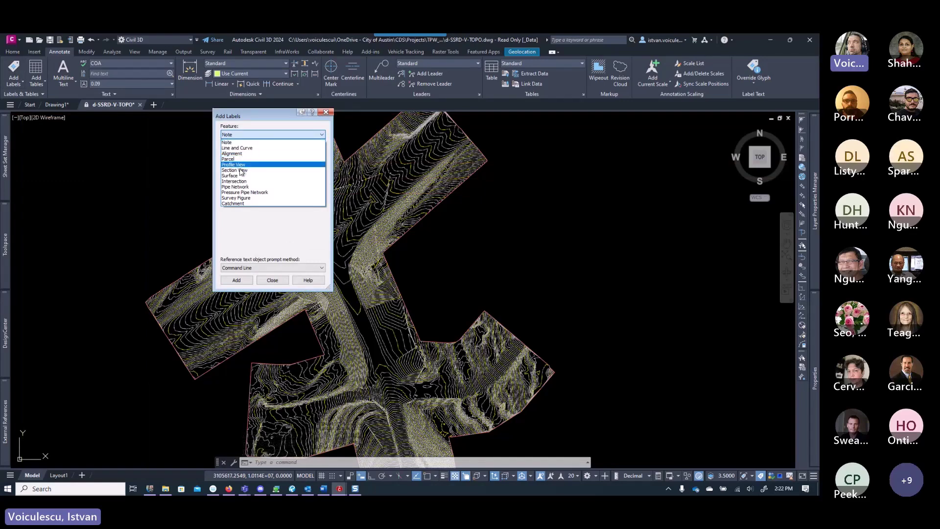
left_click(244, 175)
left_click(262, 155)
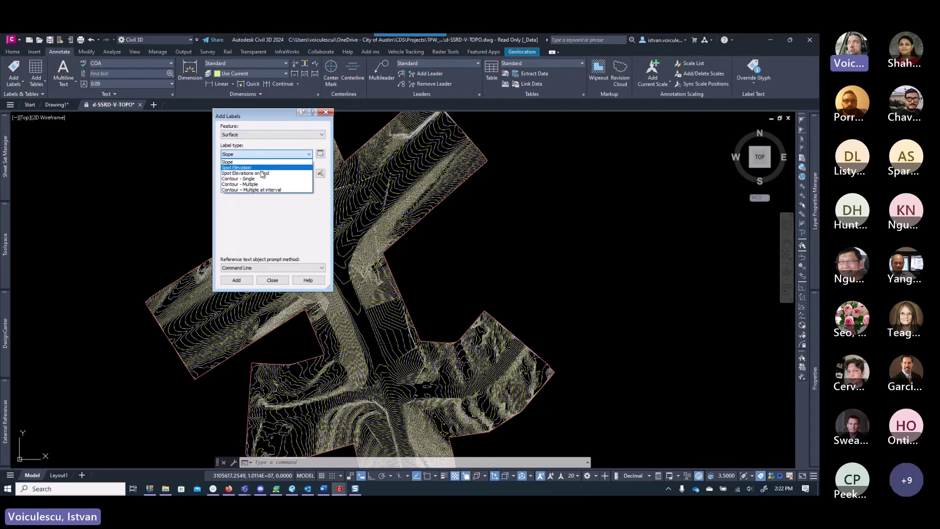
left_click(259, 191)
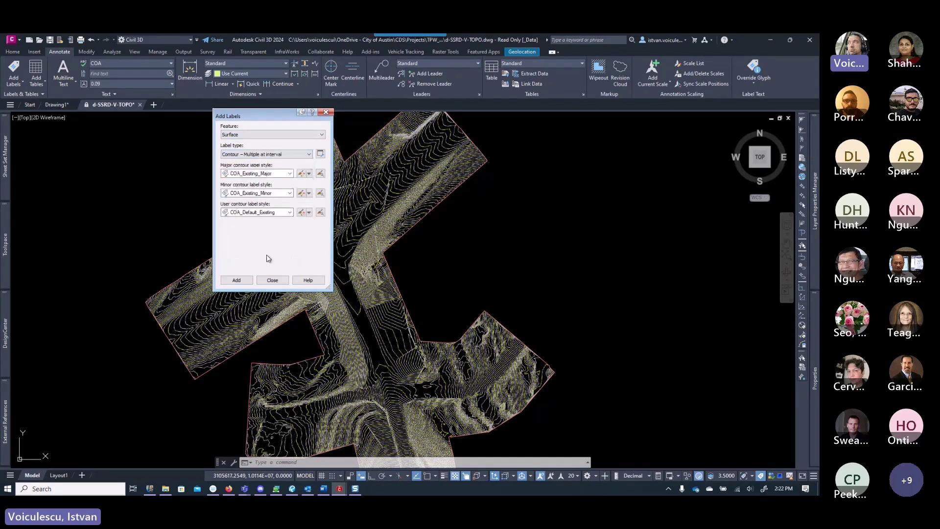
left_click(245, 282)
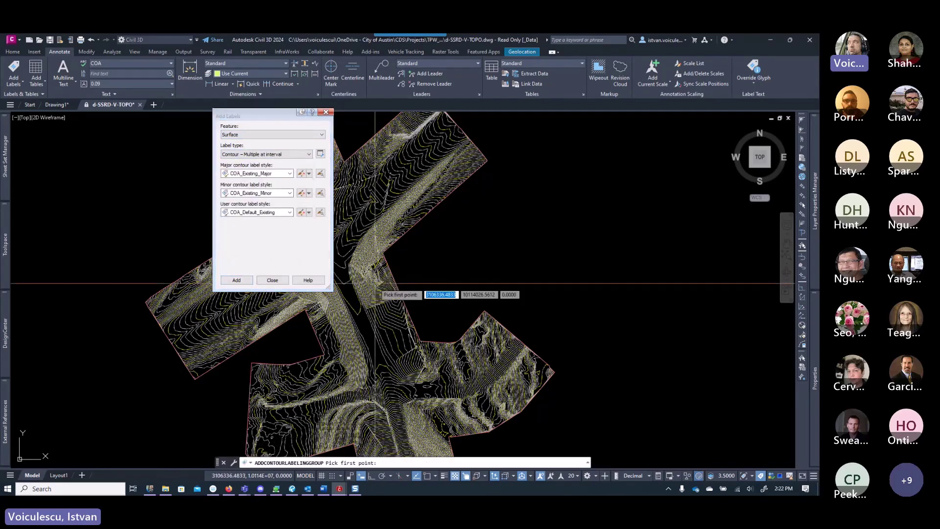
- Draw a contour label line across the surface, accepting the default 200.00 interval
scroll(367, 304, "down", 4)
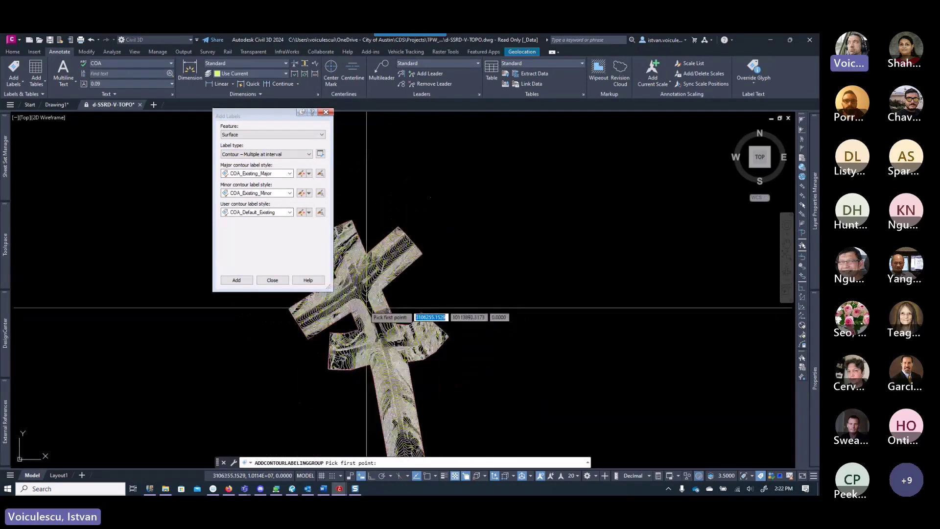
left_click(366, 308)
scroll(387, 201, "up", 4)
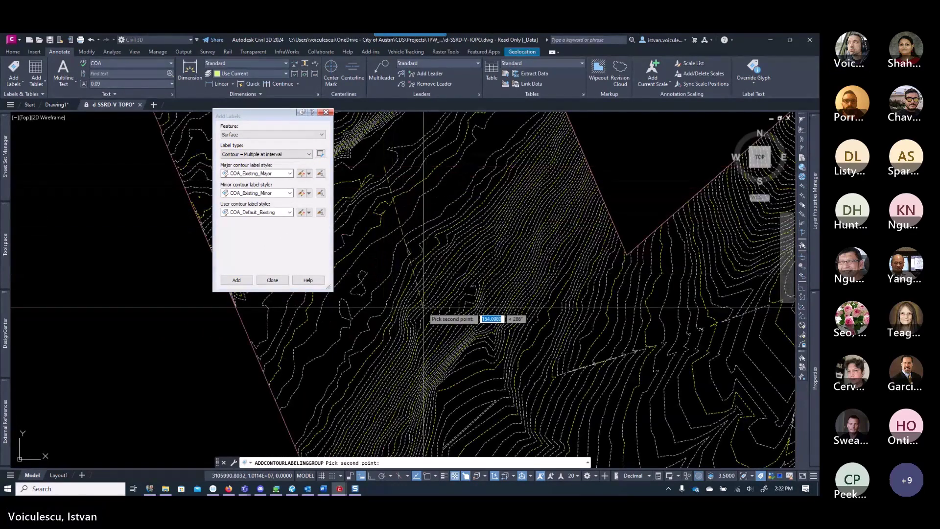
scroll(425, 309, "down", 4)
scroll(479, 431, "up", 6)
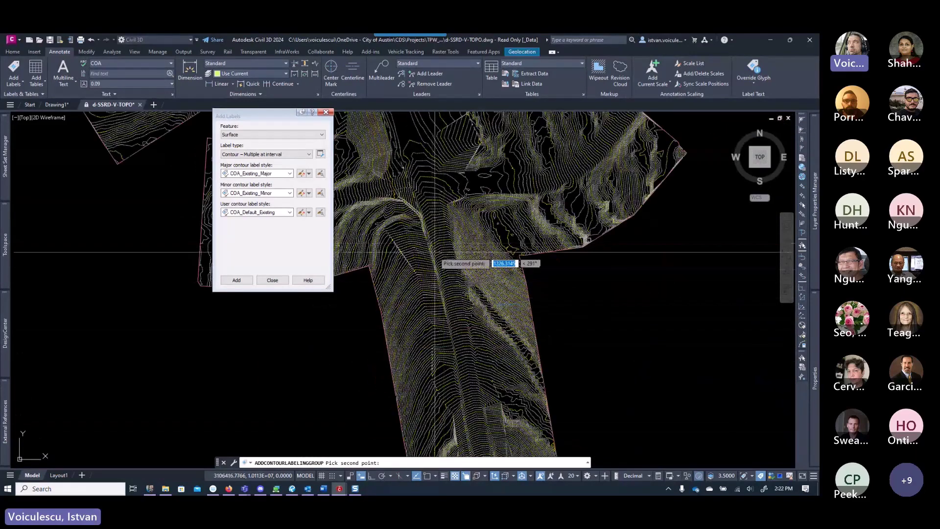
mouse_move(433, 251)
middle_mouse_down()
mouse_move(442, 304)
mouse_move(431, 216)
middle_mouse_up()
scroll(430, 216, "up", 3)
left_click(429, 215)
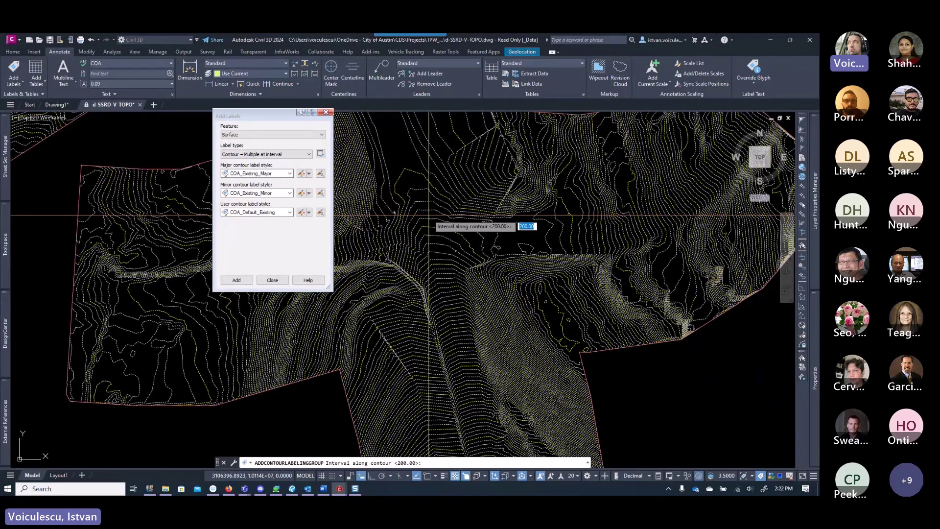
key("Return")
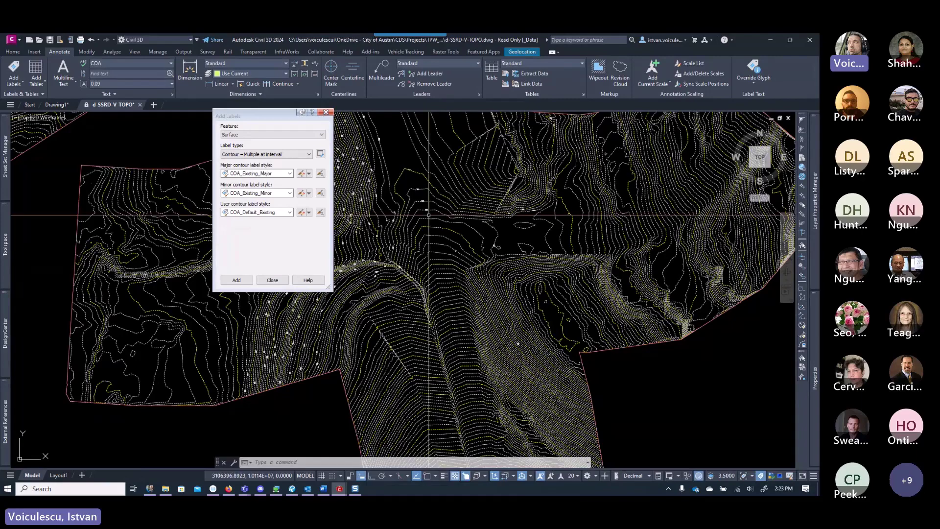
mouse_move(429, 214)
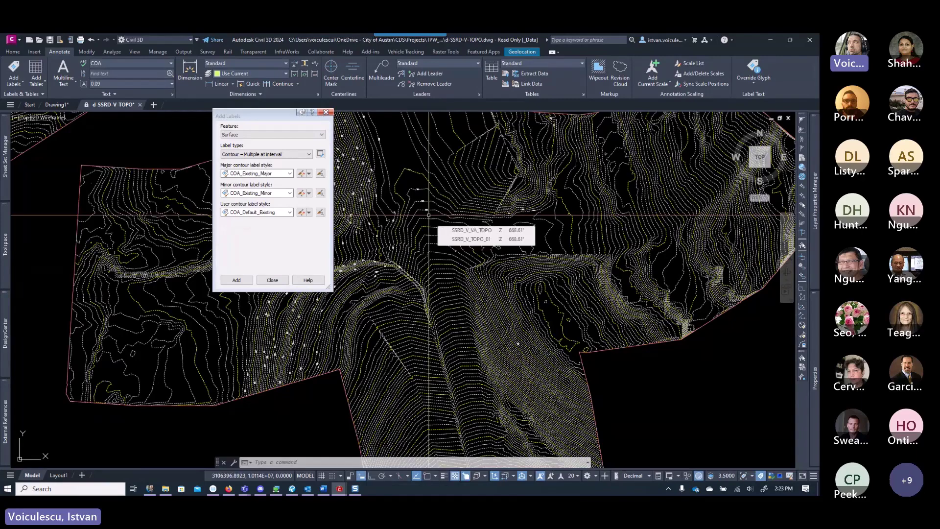
scroll(425, 211, "up", 3)
- Select the contour label line crossing contours 660–667
left_click(420, 187)
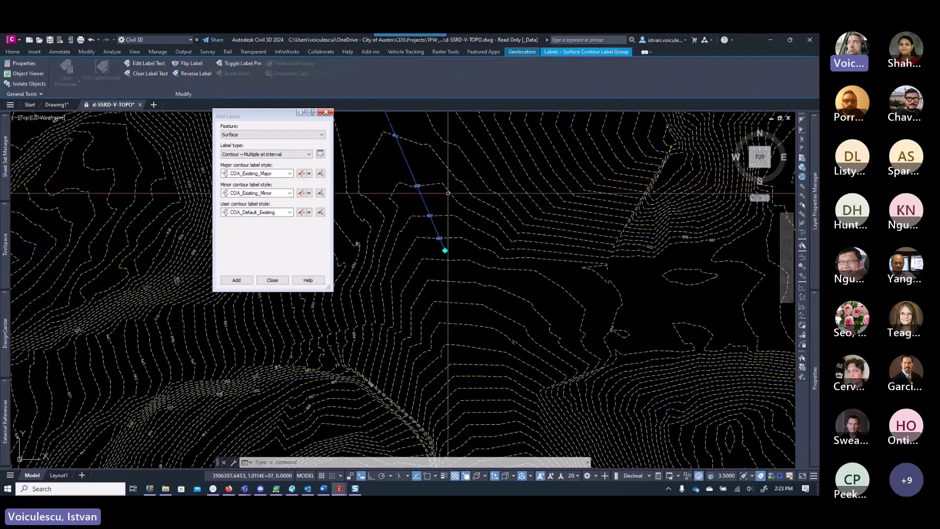
scroll(448, 211, "down", 4)
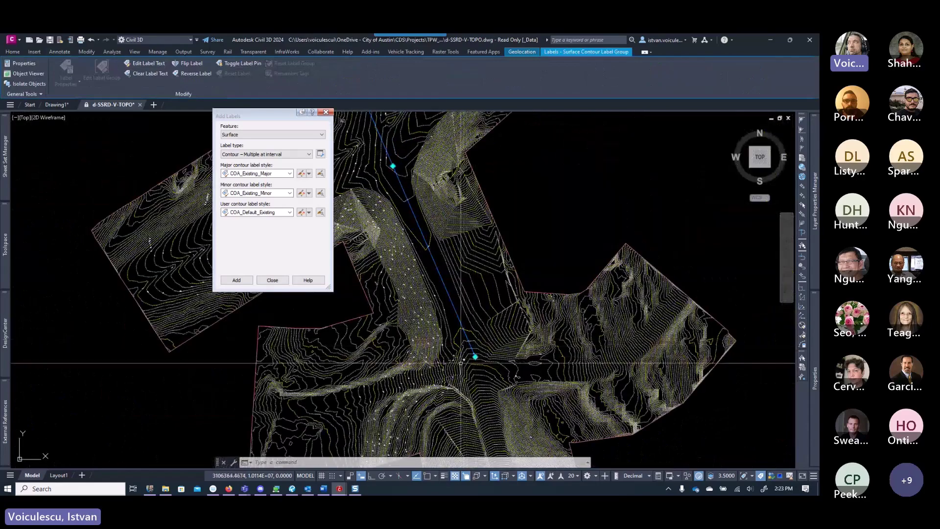
scroll(441, 372, "up", 2)
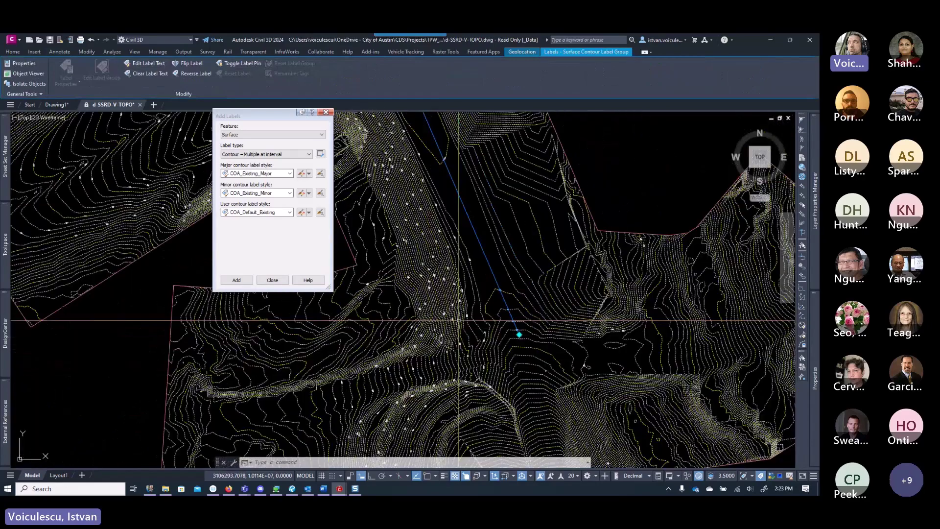
scroll(459, 321, "up", 5)
key("Escape")
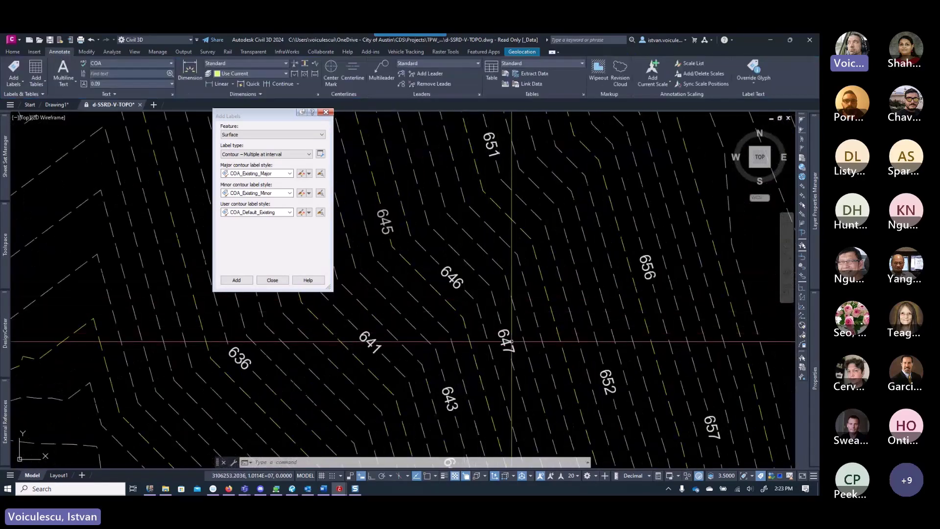
left_click(510, 341)
scroll(507, 329, "down", 5)
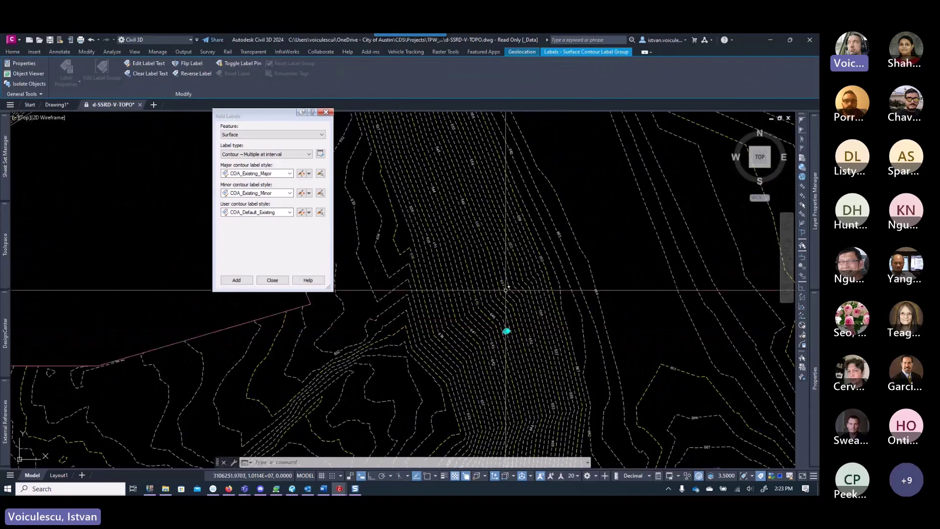
scroll(506, 290, "down", 4)
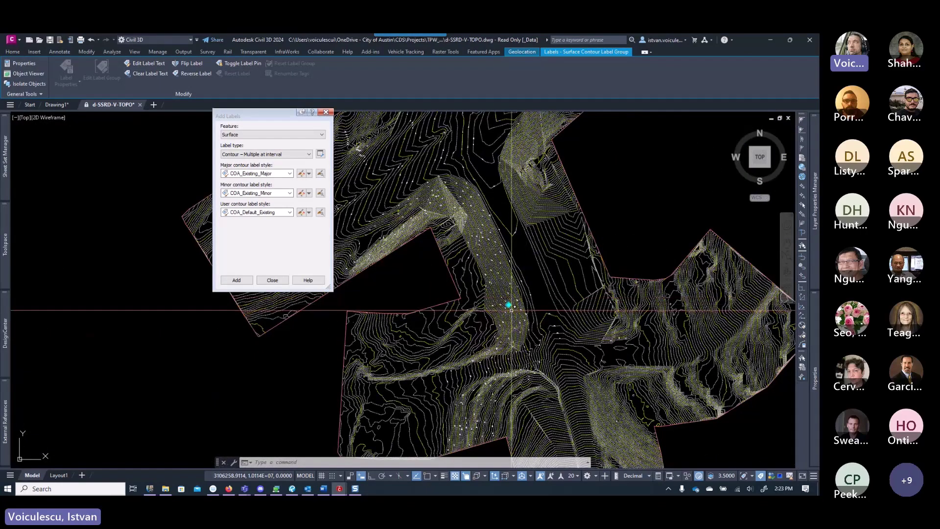
scroll(509, 308, "up", 6)
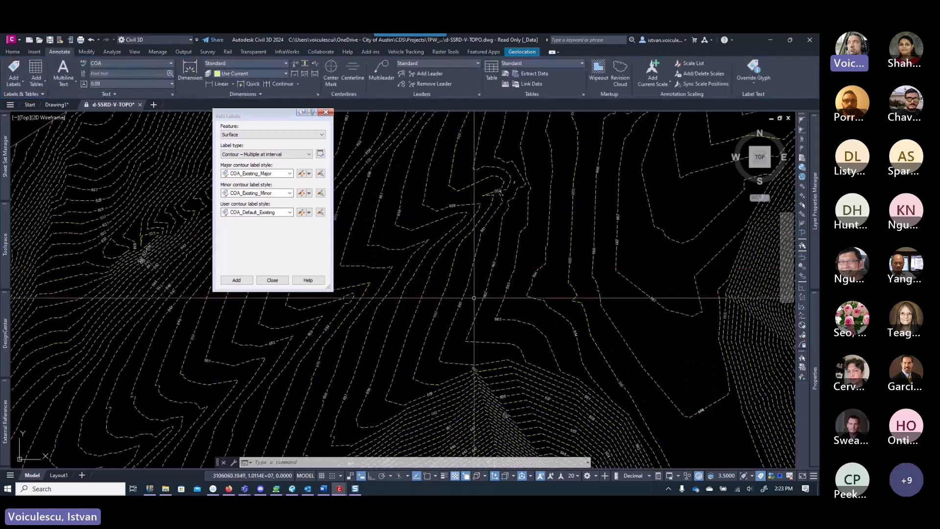
left_click(464, 302)
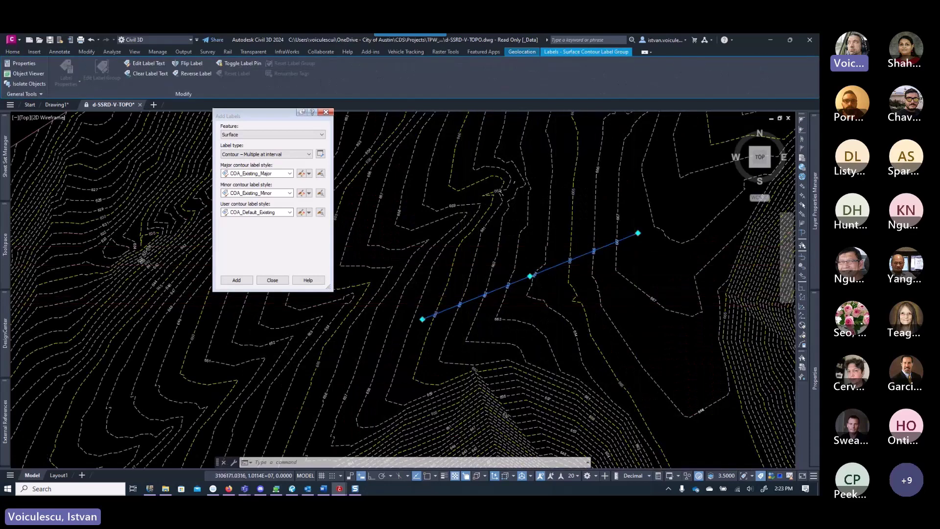
scroll(636, 231, "up", 2)
- Stretch the label line's upper-right end further up-right to cover more contours
left_click(636, 231)
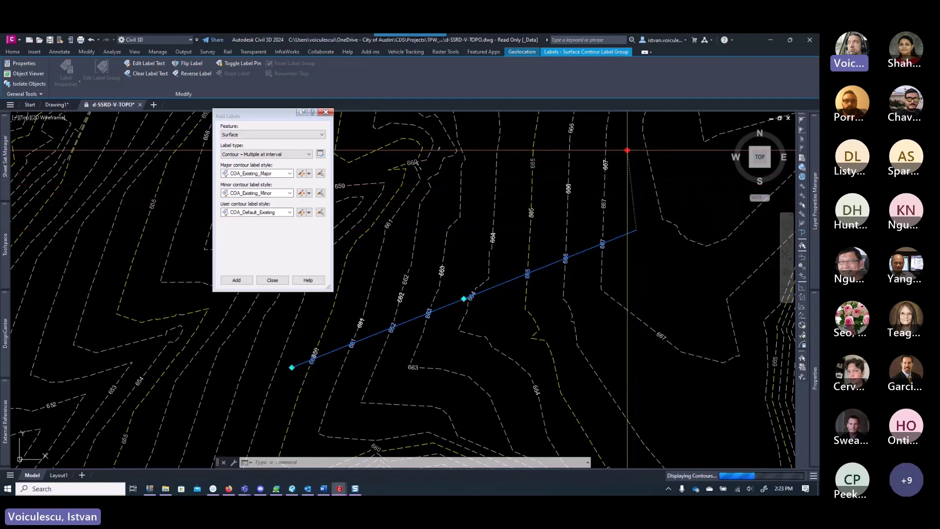
left_click(627, 150)
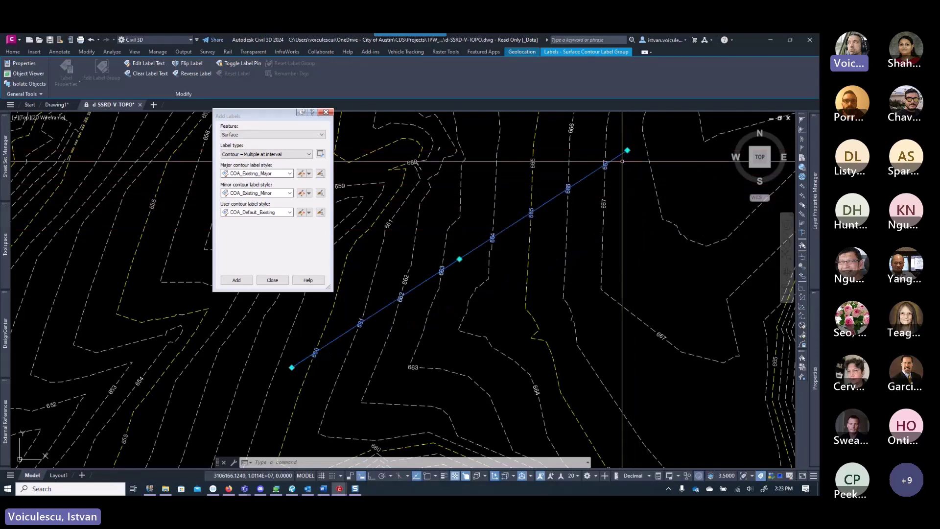
scroll(566, 225, "down", 10)
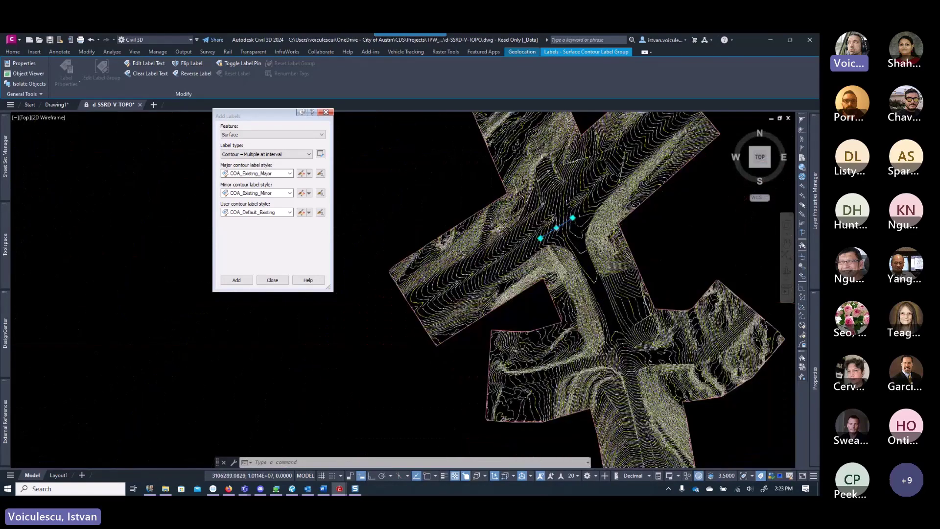
scroll(622, 336, "up", 12)
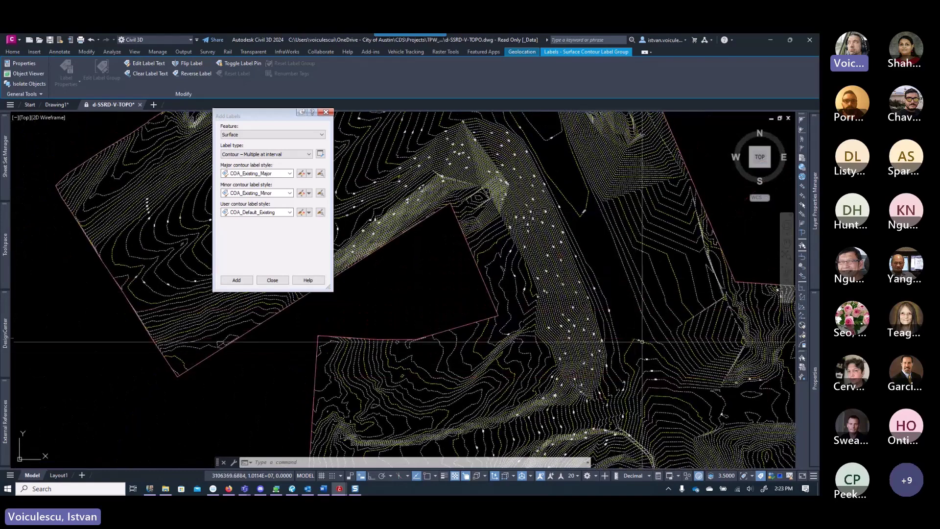
scroll(622, 335, "down", 8)
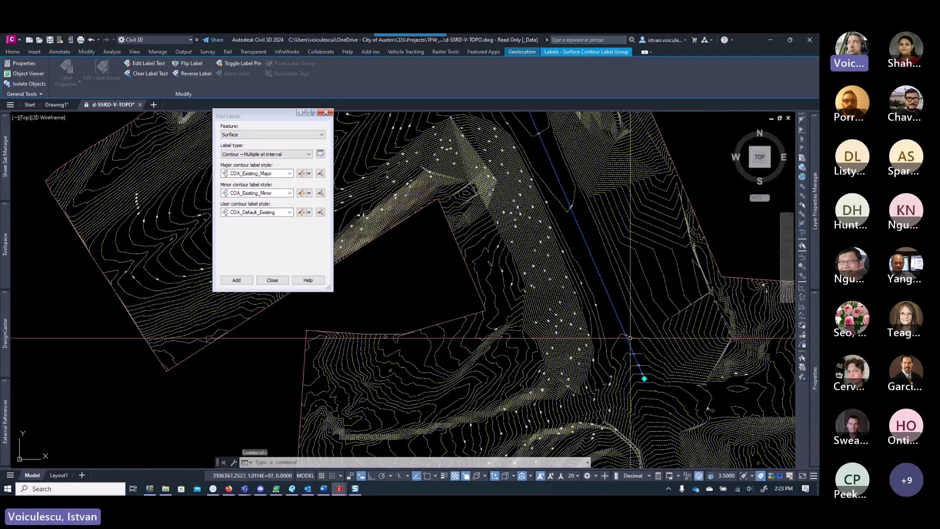
scroll(620, 353, "up", 5)
- Leave the other label line's end point unchanged and clear the selection
left_click(645, 406)
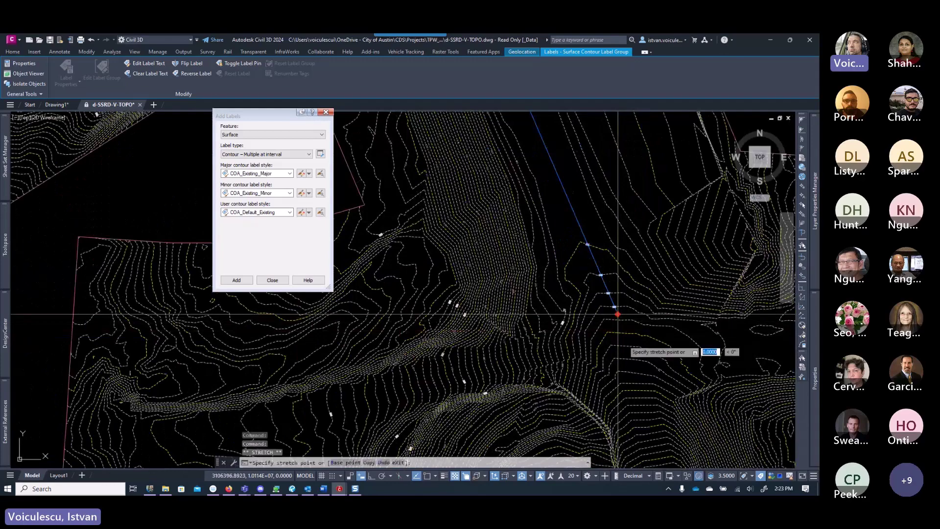
scroll(636, 402, "up", 3)
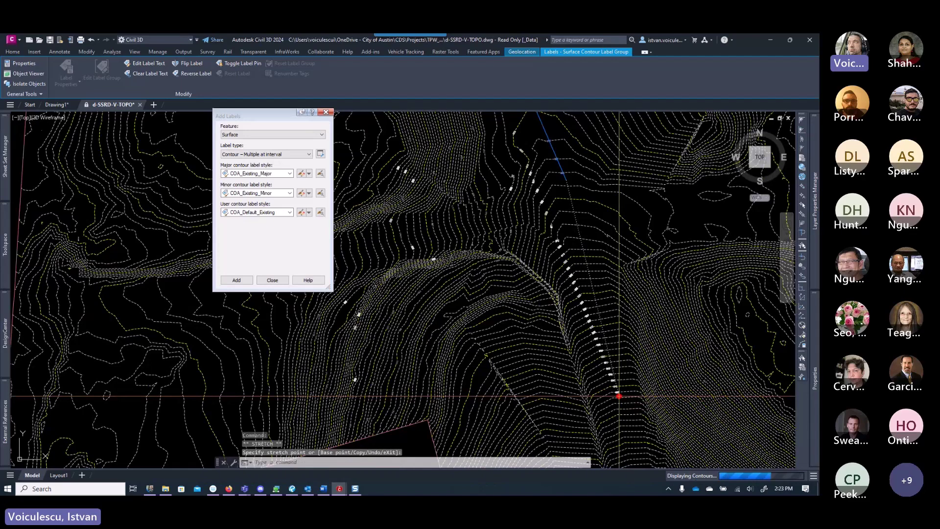
left_click(619, 396)
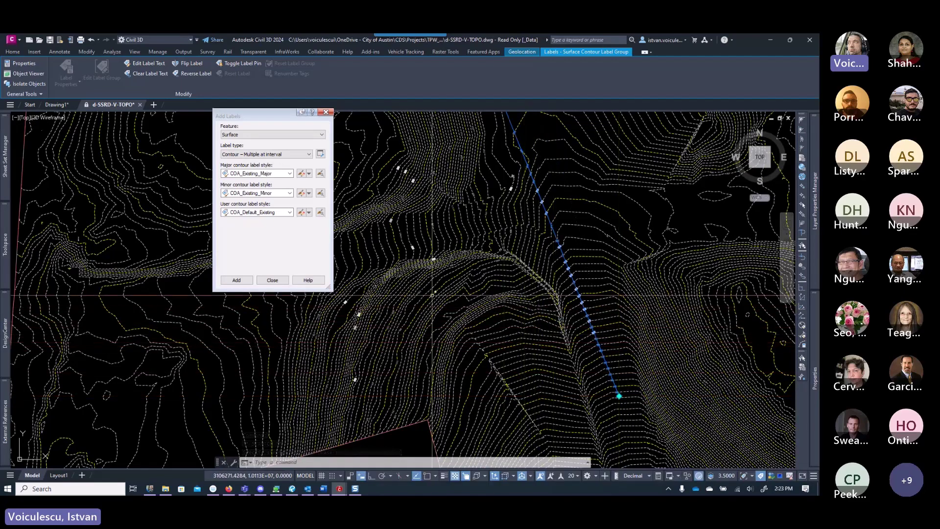
middle_click_drag(363, 232, 432, 294)
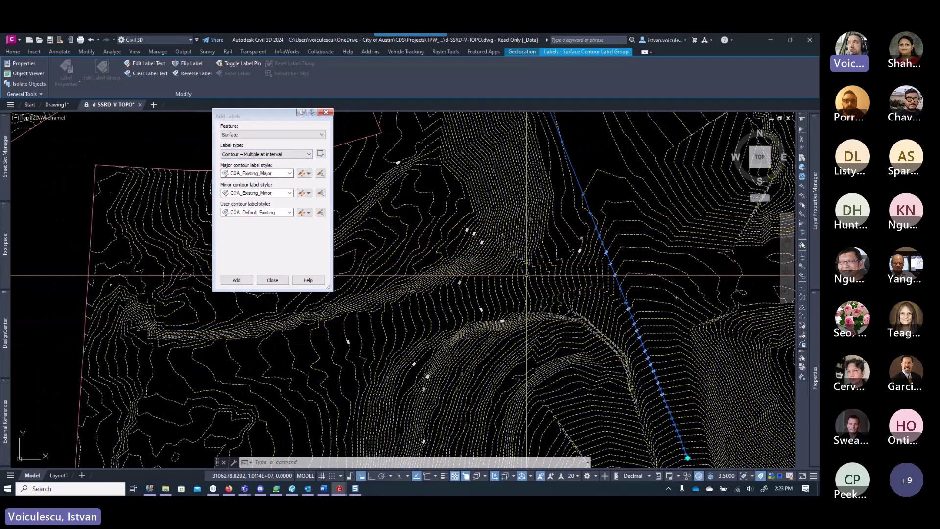
mouse_move(526, 275)
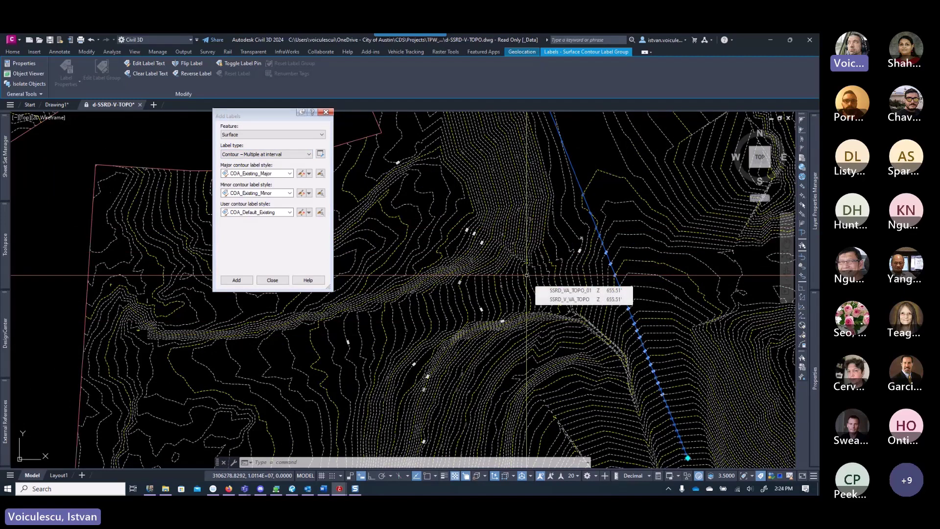
scroll(527, 275, "up", 4)
key("Escape")
key("Escape")
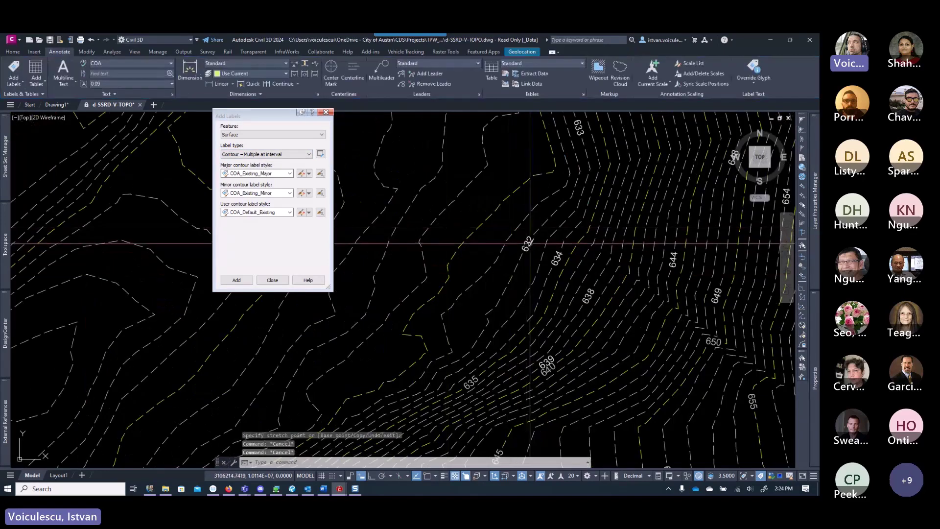
key("Escape")
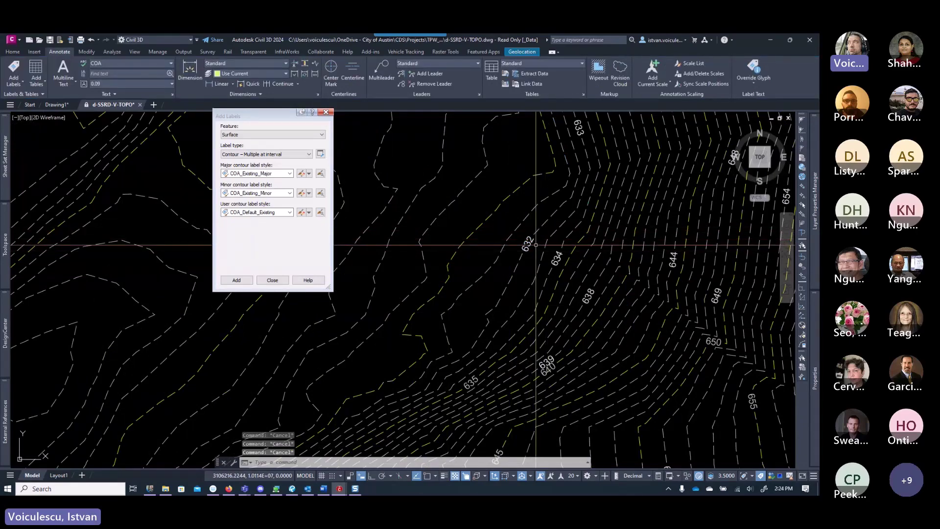
scroll(536, 245, "down", 5)
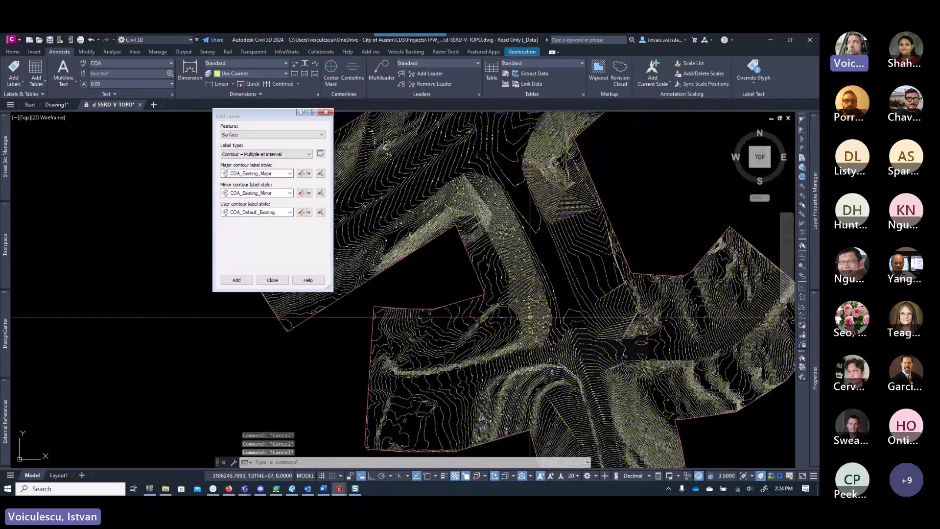
- Close Add Labels, turn off selection cycling, and select the SSRD_V_VA_TOPO TIN surface
left_click(325, 114)
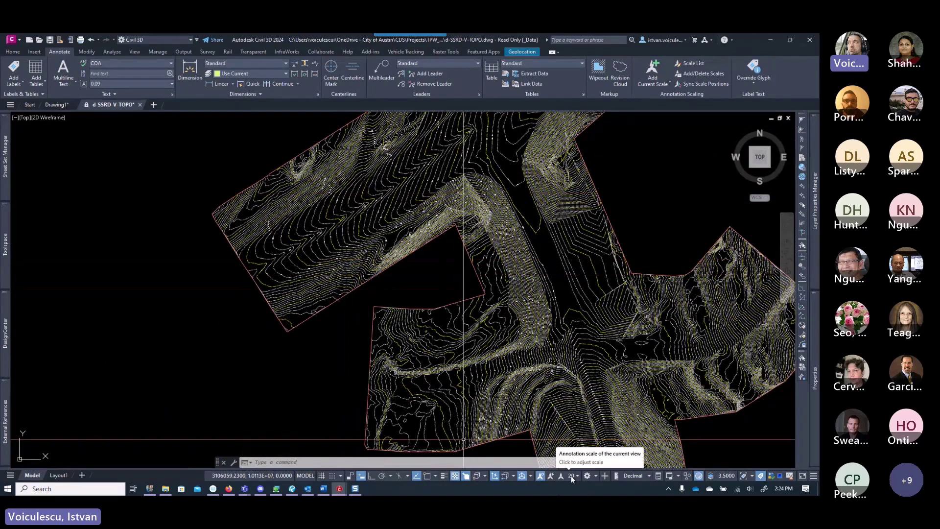
scroll(483, 294, "down", 7)
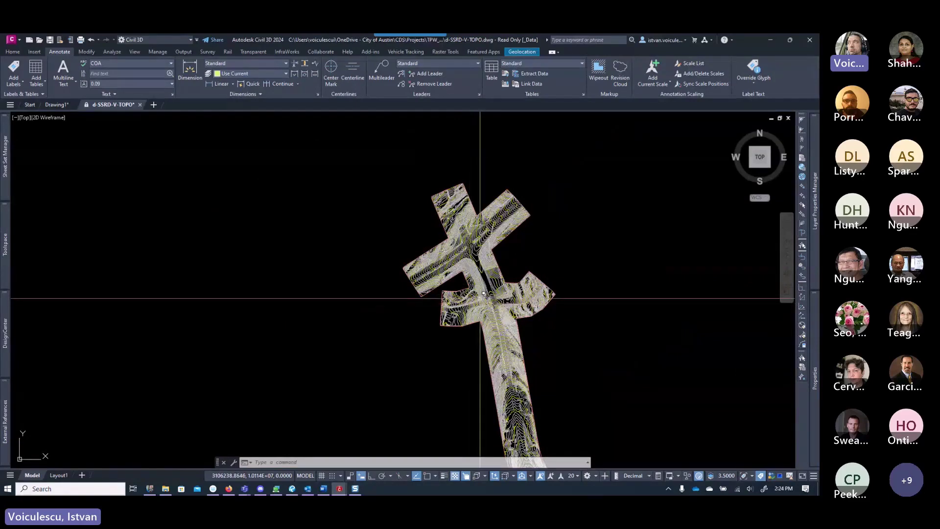
scroll(483, 294, "up", 5)
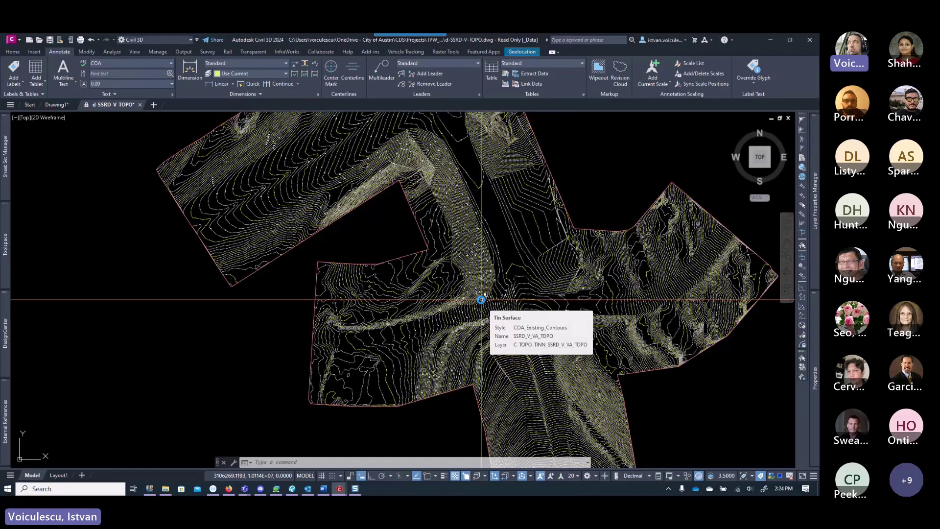
key("ctrl+w")
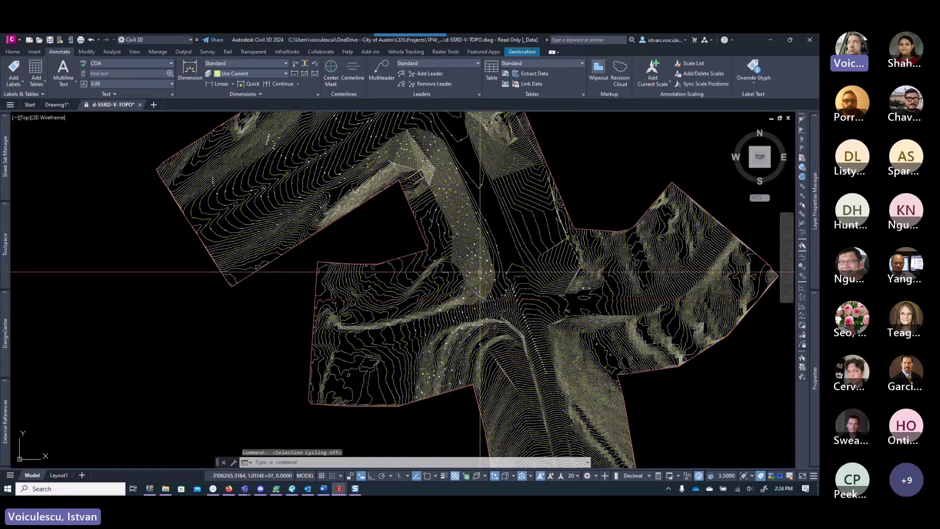
scroll(483, 273, "up", 5)
scroll(494, 260, "up", 3)
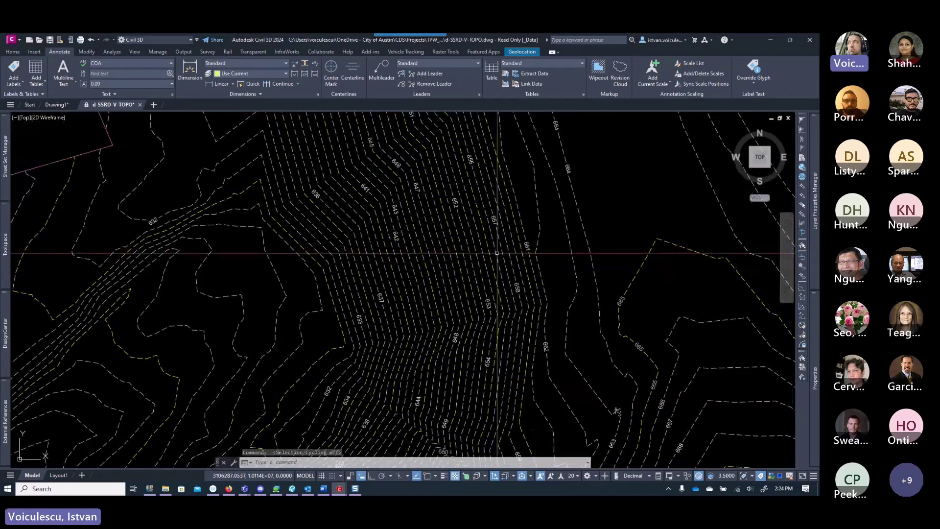
left_click(497, 253)
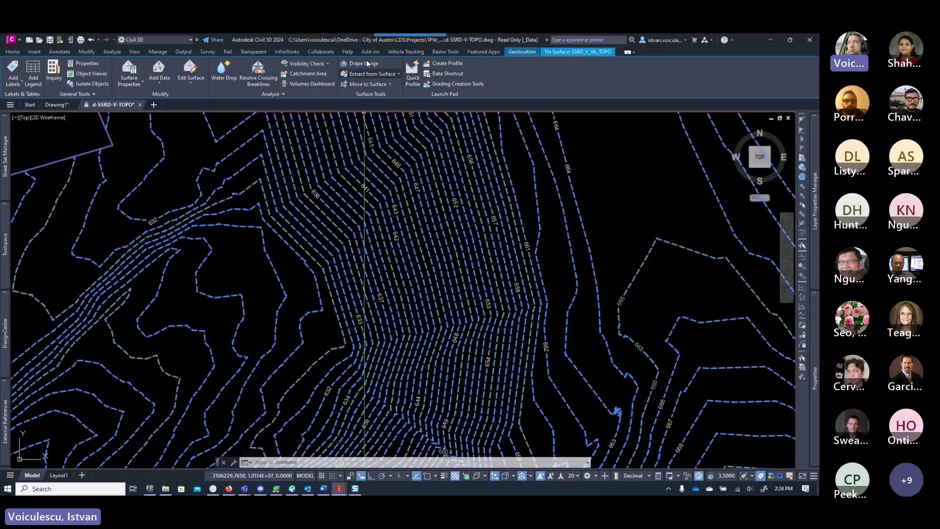
- Extract Major and Minor Contour objects from SSRD_V_VA_TOPO via Extract Objects
left_click(398, 73)
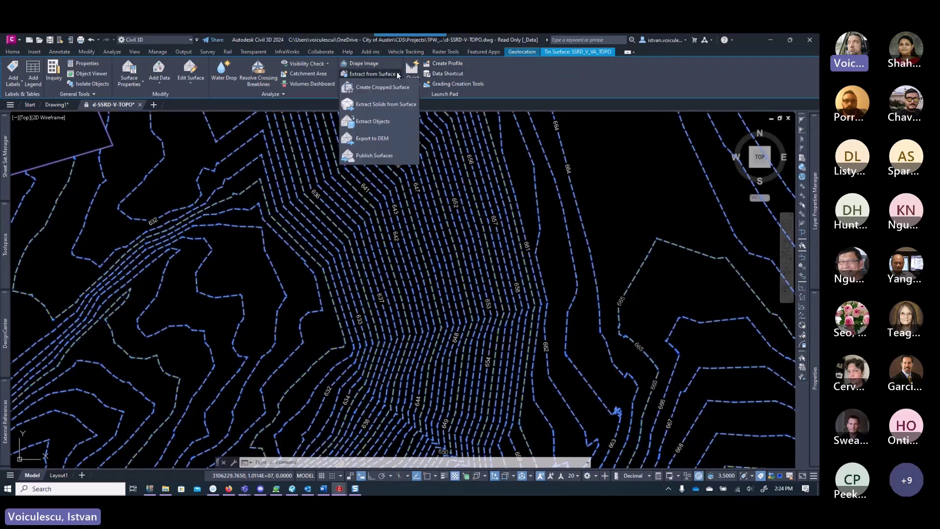
left_click(372, 122)
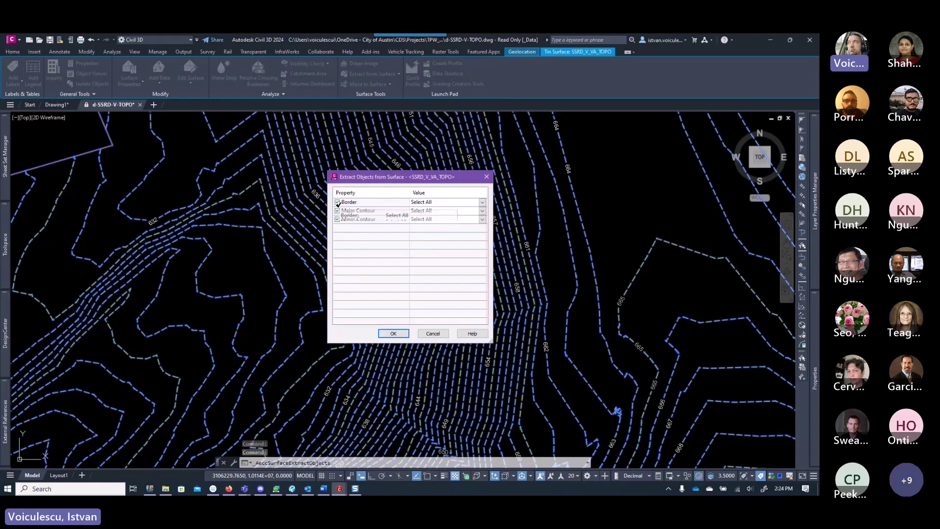
left_click(393, 334)
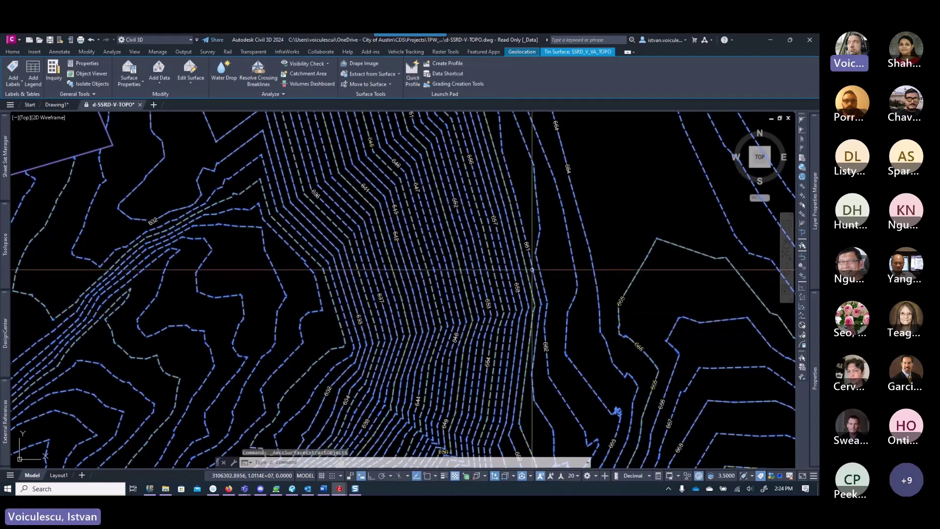
scroll(509, 195, "down", 3)
scroll(523, 238, "up", 3)
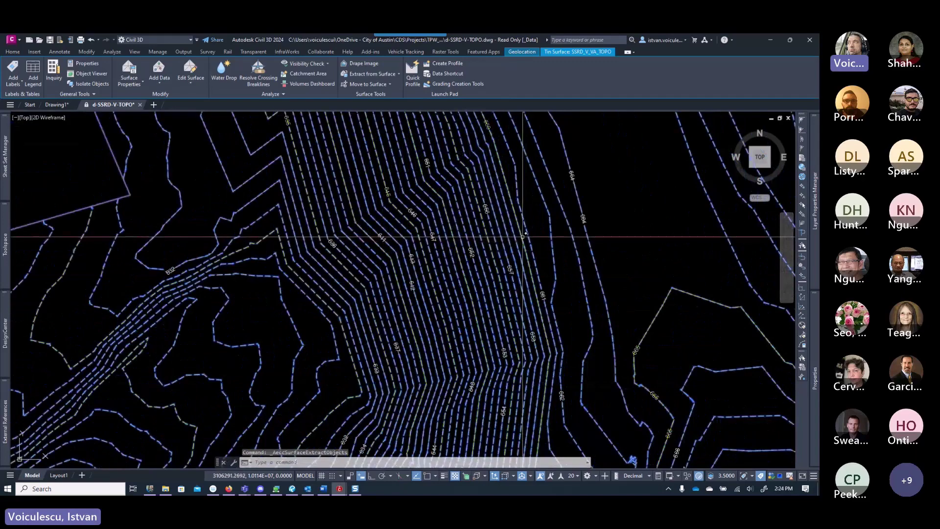
left_click(523, 237)
mouse_move(810, 369)
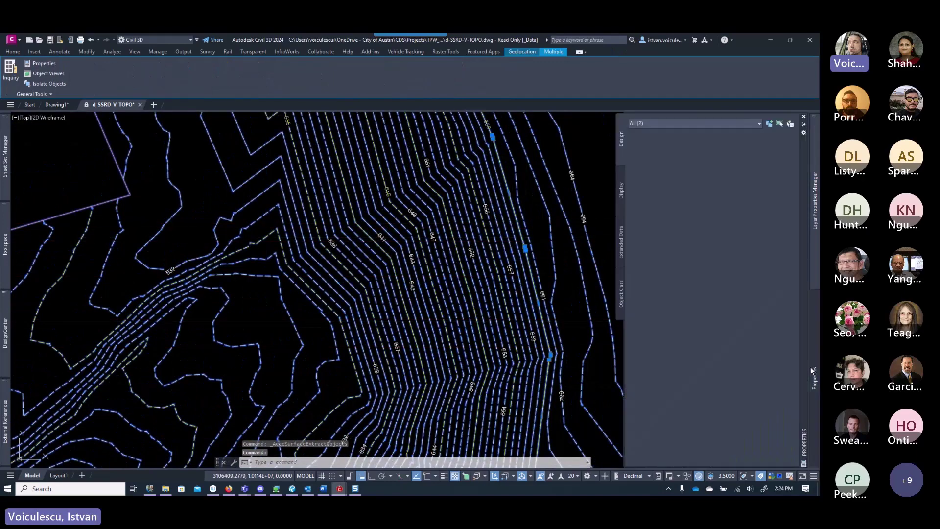
key("Escape")
key("Escape")
scroll(538, 306, "up", 4)
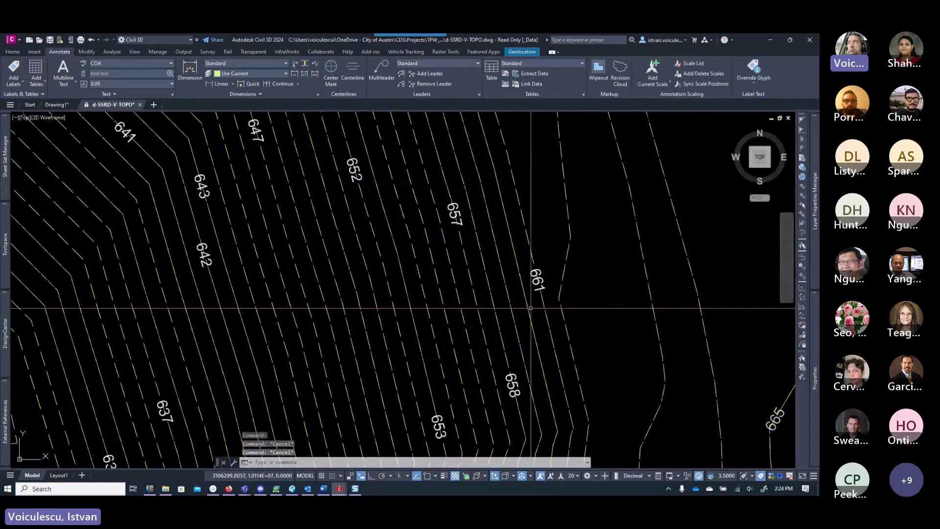
left_click(527, 309)
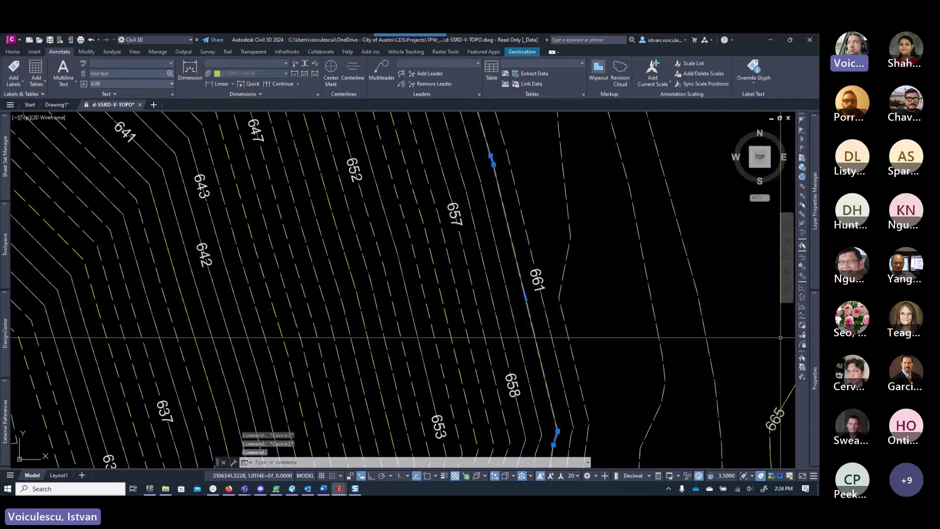
mouse_move(813, 371)
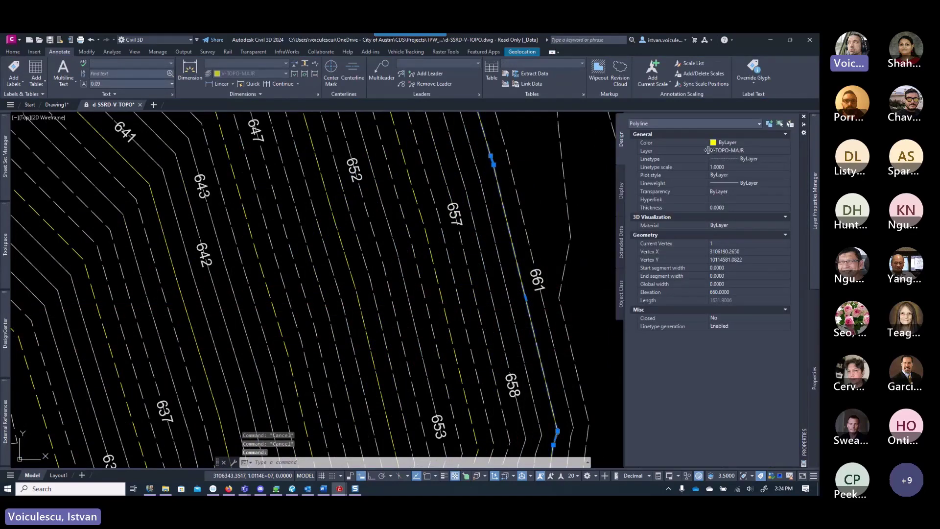
scroll(451, 211, "down", 5)
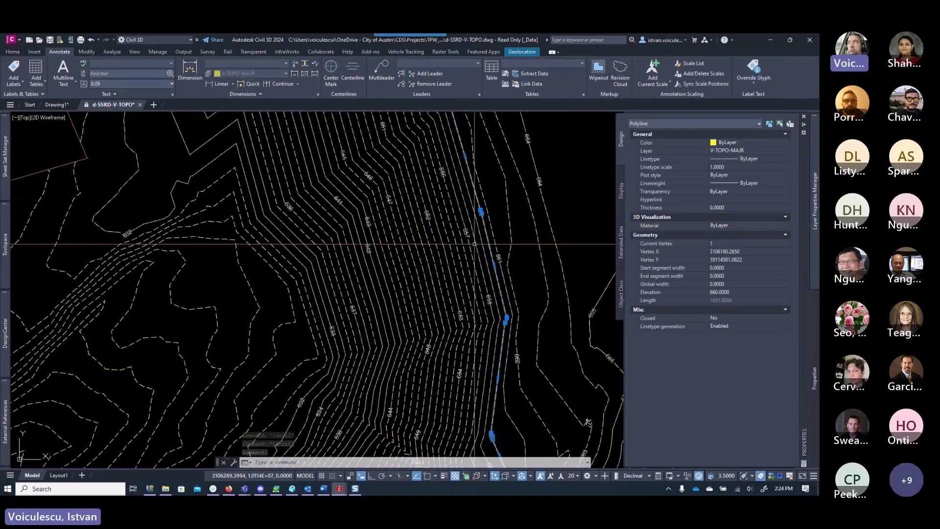
key("ctrl+1")
scroll(448, 237, "down", 5)
scroll(448, 236, "up", 6)
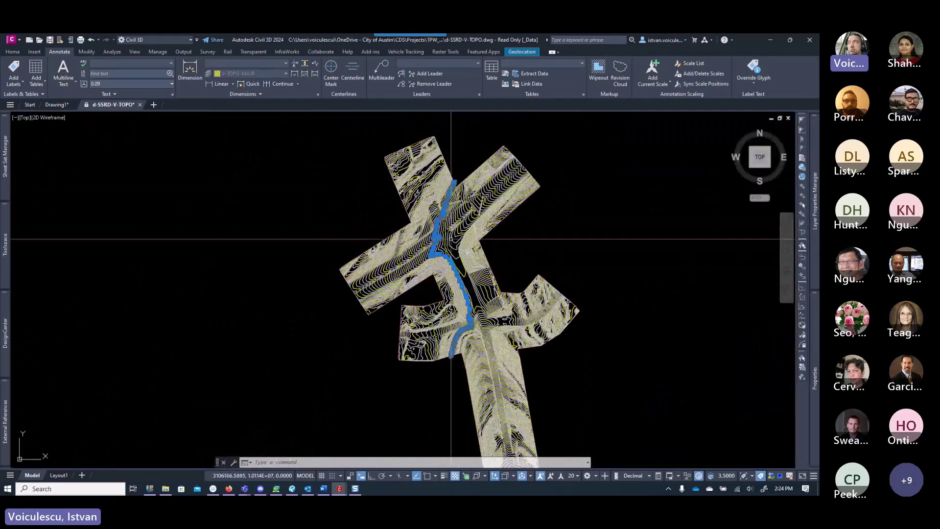
key("Escape")
key("Escape")
key("Escape")
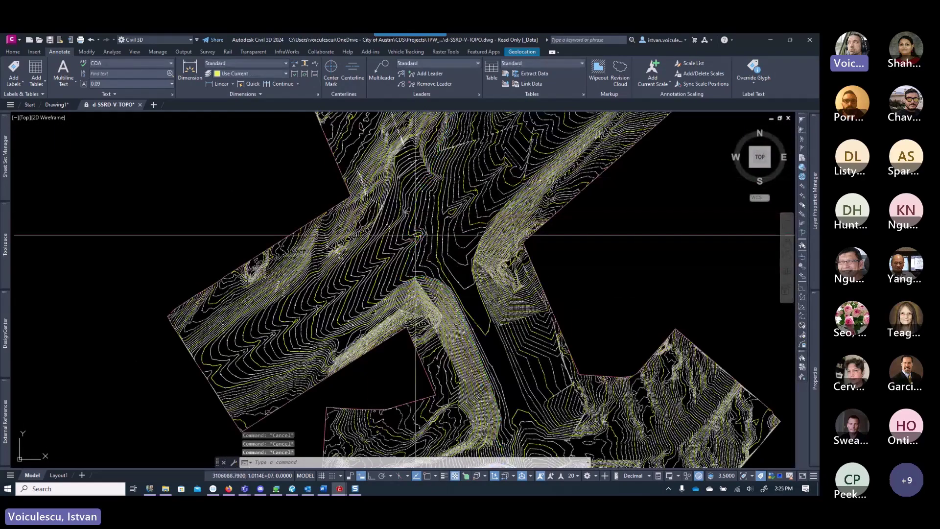
scroll(431, 245, "up", 5)
scroll(392, 265, "up", 3)
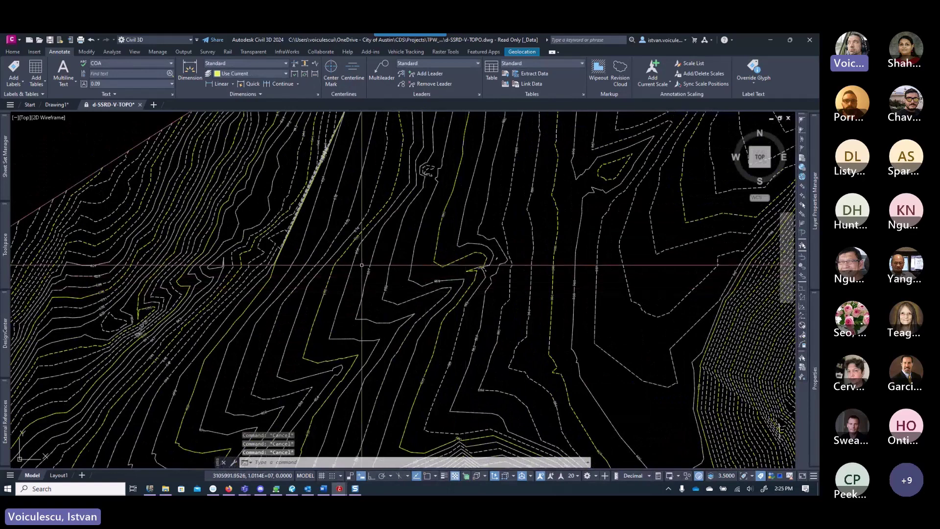
scroll(368, 275, "up", 2)
scroll(368, 276, "up", 3)
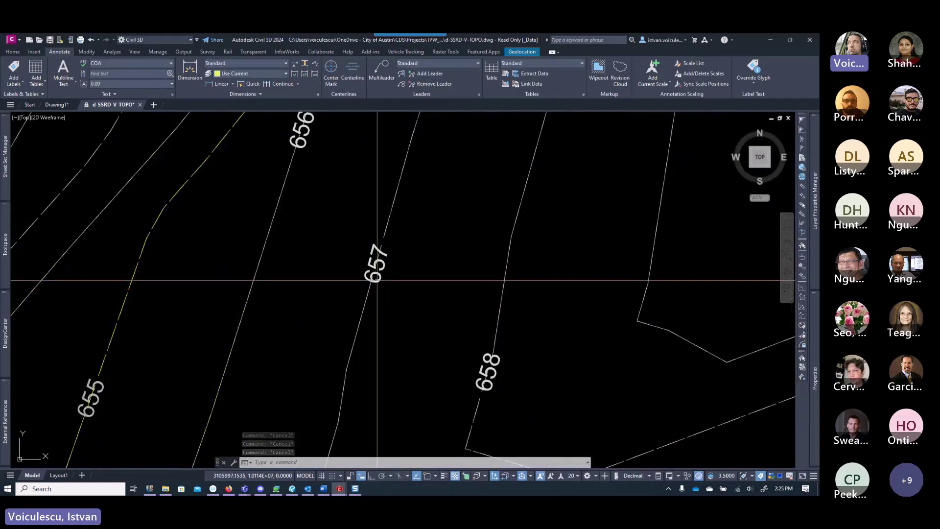
- Select the 657 contour label and all similar labels, then explode them
left_click(379, 277)
right_click(383, 278)
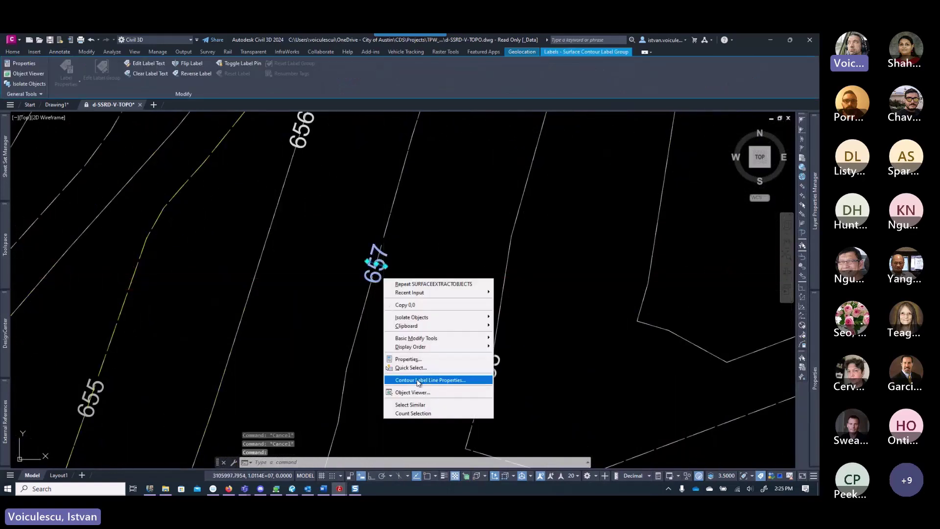
left_click(424, 405)
scroll(423, 407, "down", 6)
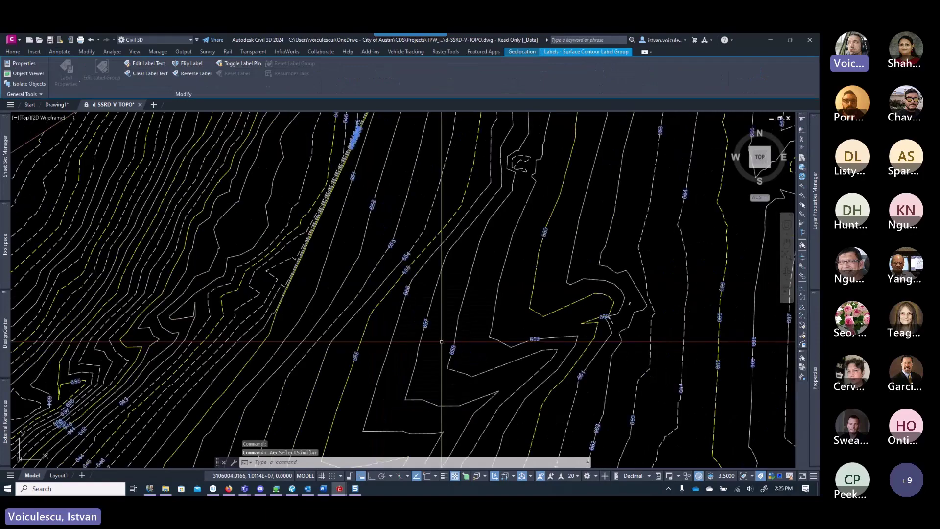
scroll(424, 406, "down", 2)
scroll(457, 376, "down", 2)
scroll(524, 333, "up", 8)
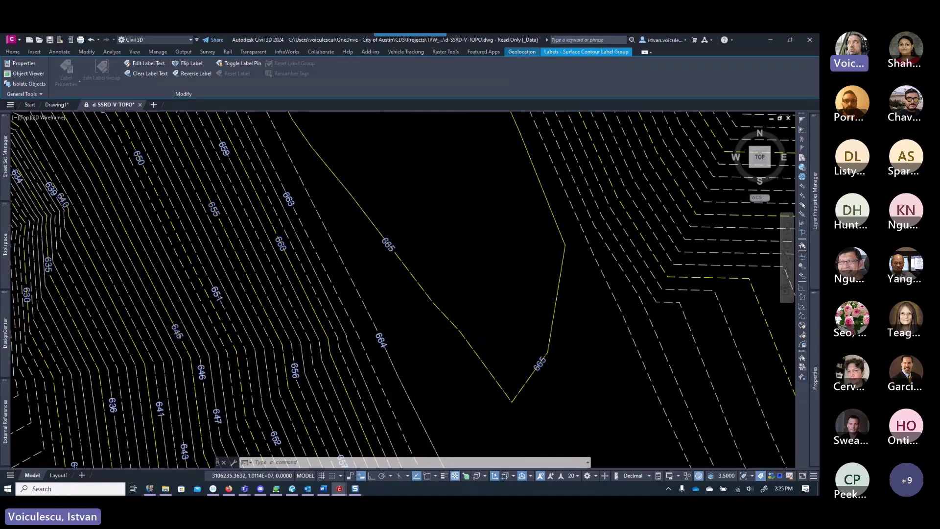
scroll(375, 293, "down", 5)
scroll(376, 294, "up", 4)
scroll(375, 293, "down", 4)
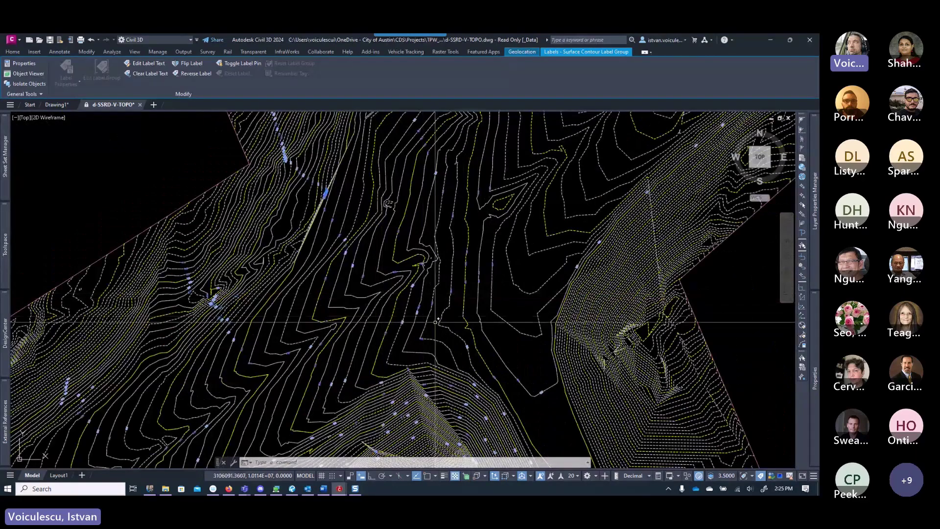
scroll(401, 307, "up", 4)
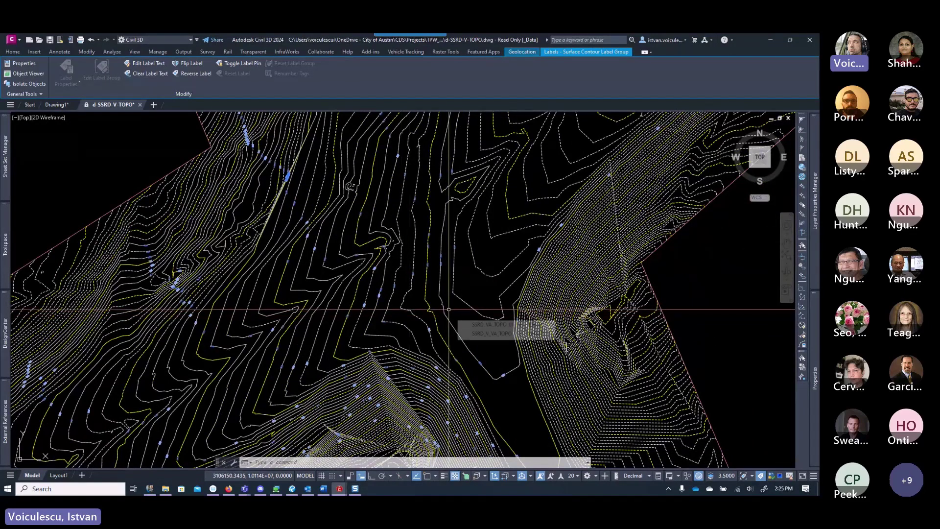
type("expl")
key("Return")
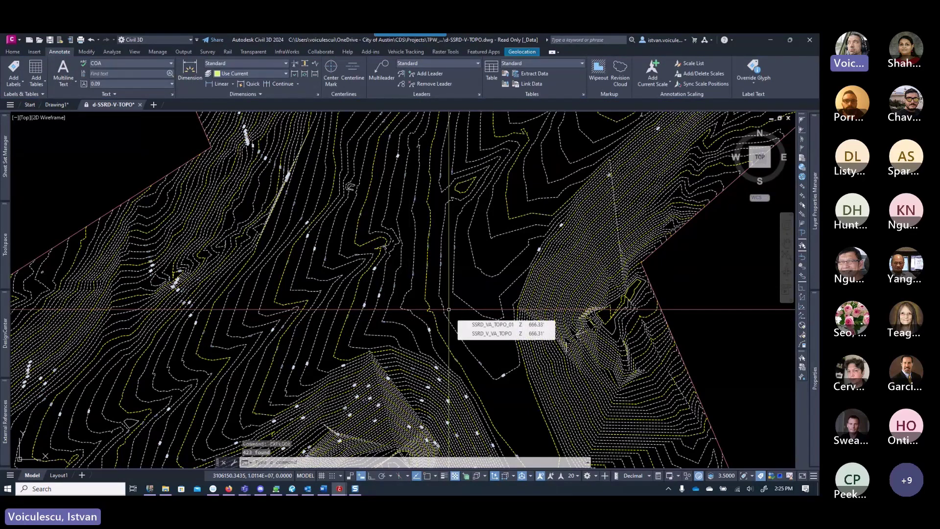
- Turn selection cycling back on and delete the overlapping SSRD_V_VA_TOPO TIN surface
scroll(448, 309, "up", 3)
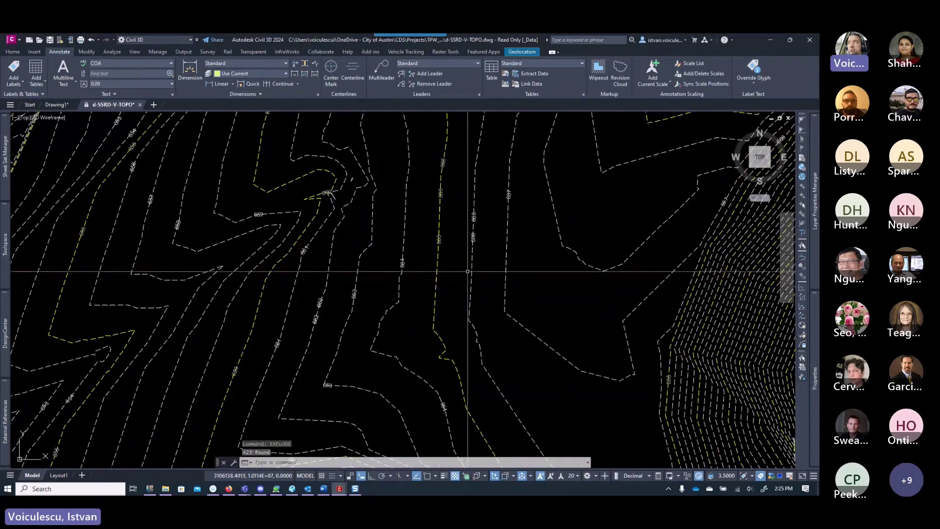
key("Escape")
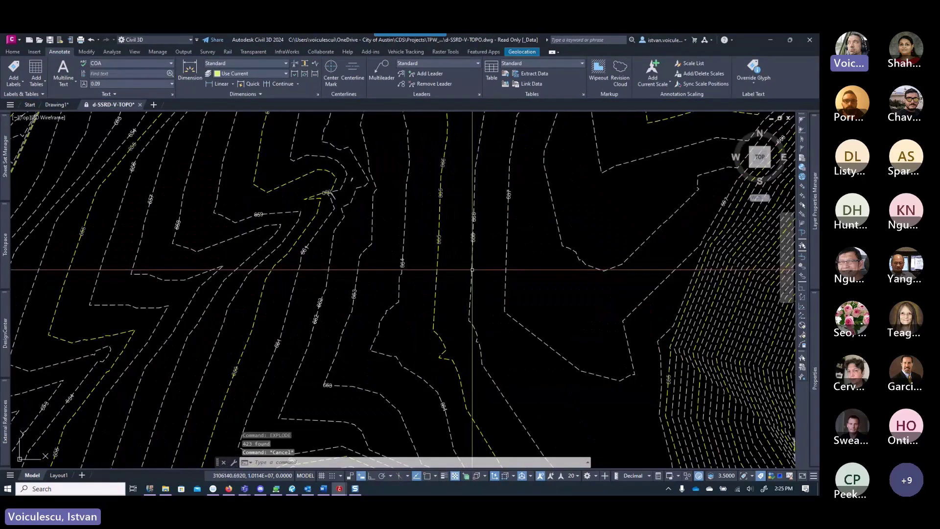
key("ctrl+w")
left_click(469, 268)
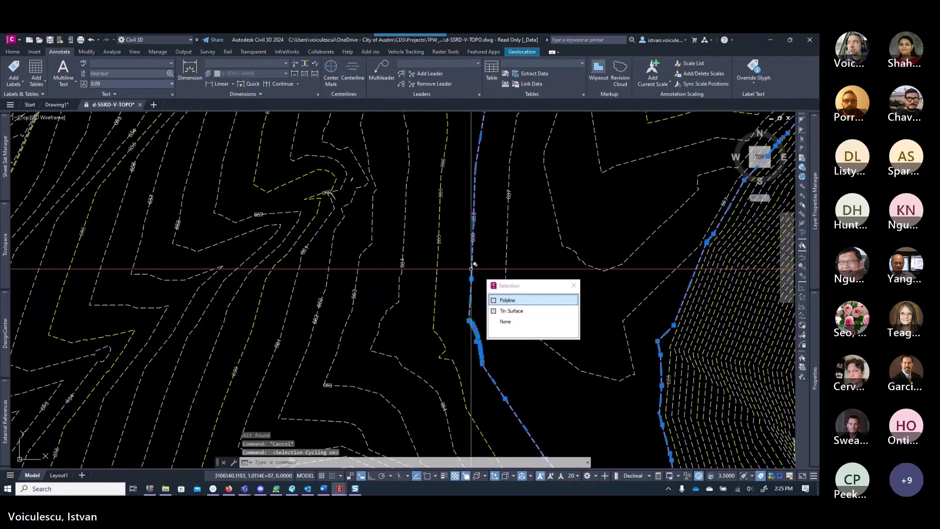
left_click(512, 310)
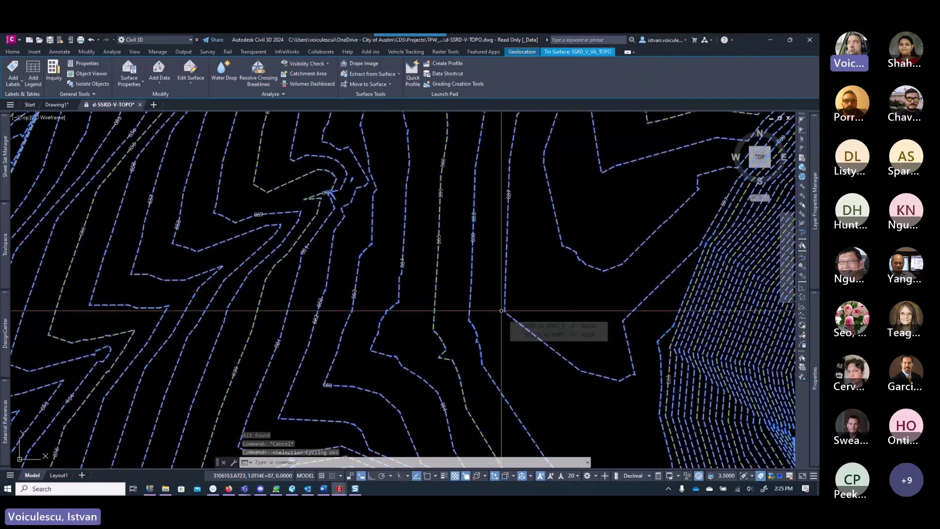
key("Delete")
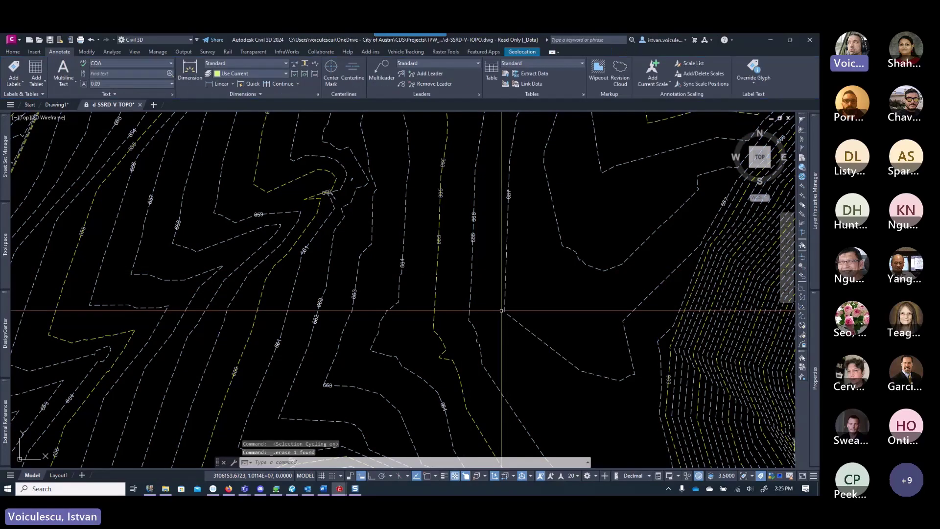
scroll(493, 336, "down", 10)
scroll(414, 273, "up", 8)
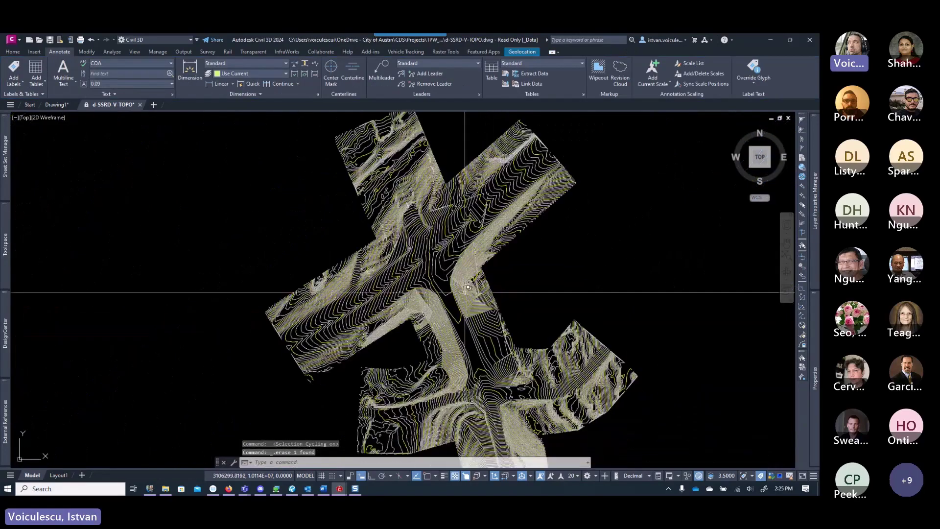
scroll(414, 272, "up", 6)
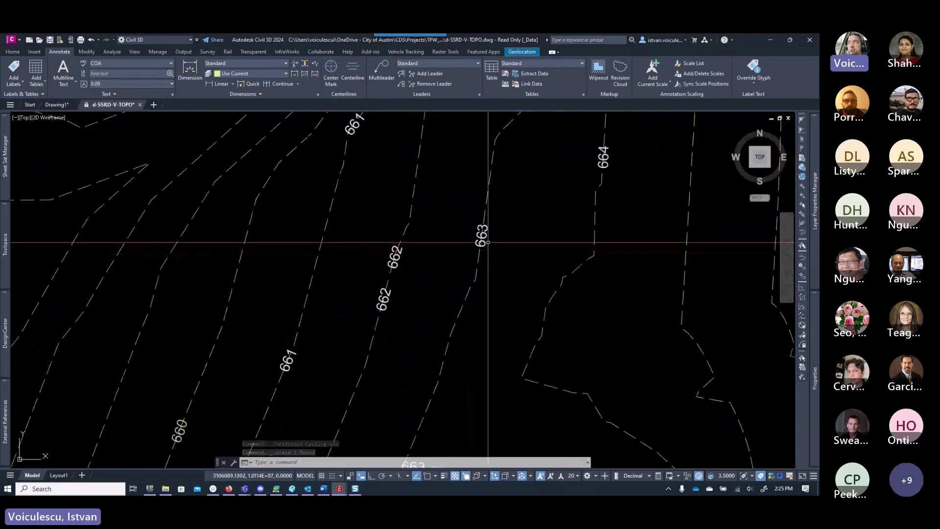
scroll(482, 245, "down", 5)
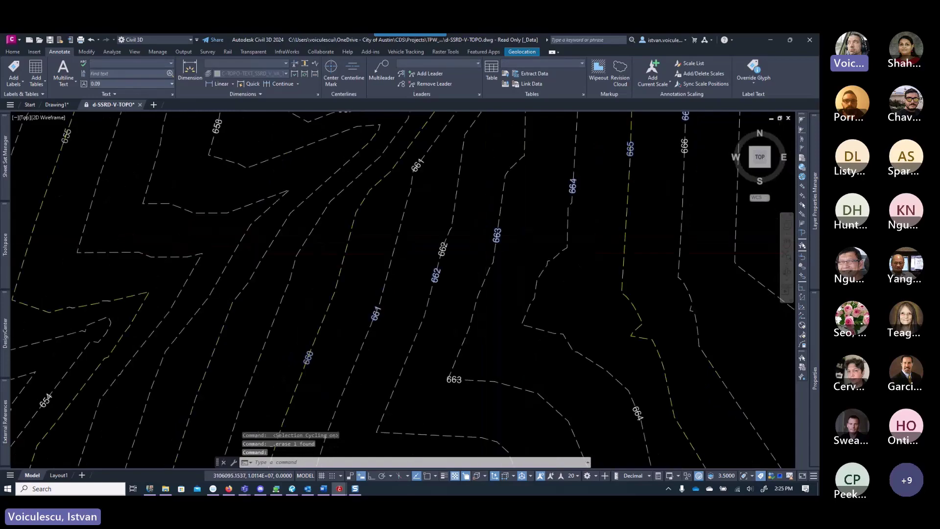
scroll(480, 246, "down", 6)
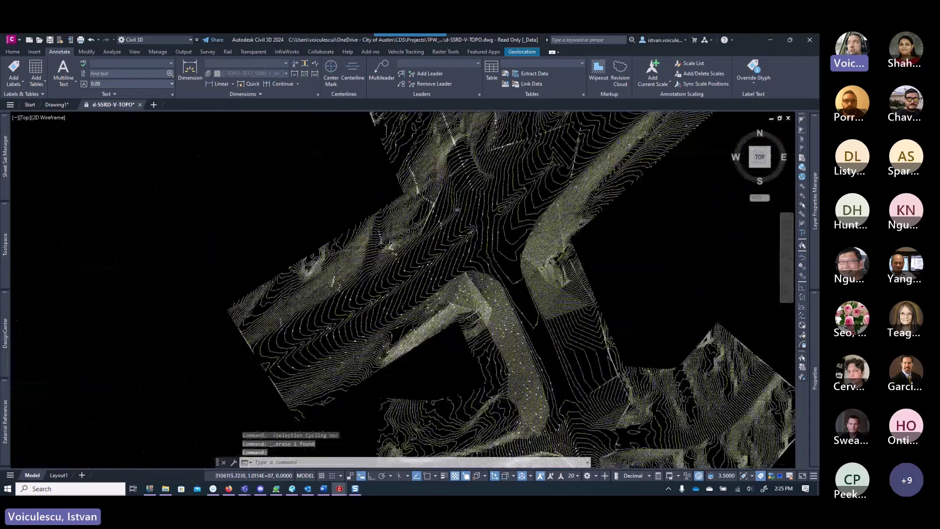
- Select all 423 anonymous contour-label blocks and burst them into text with B3
key("Escape")
key("Escape")
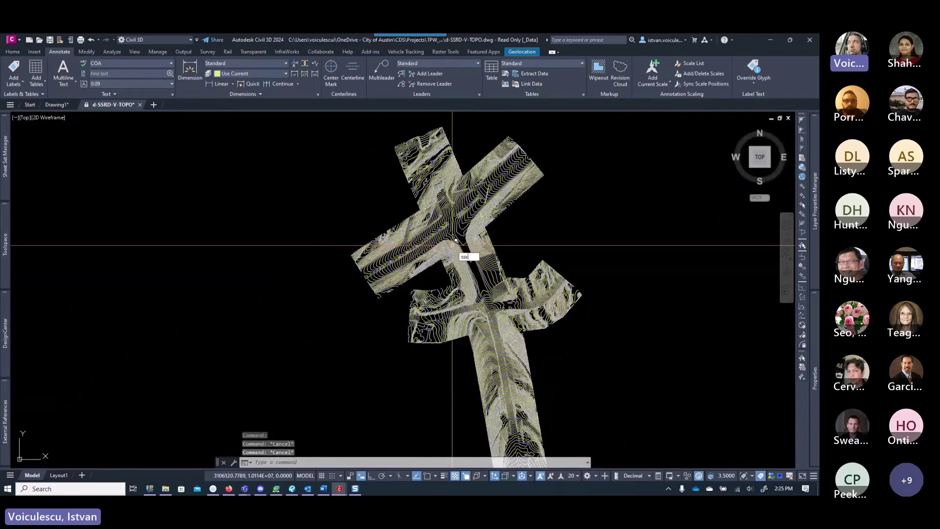
type("l")
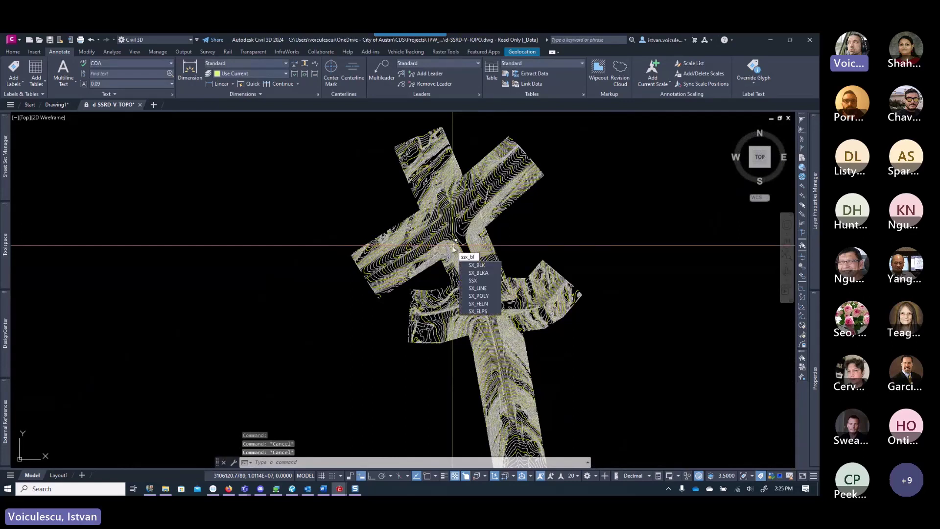
type("_bl")
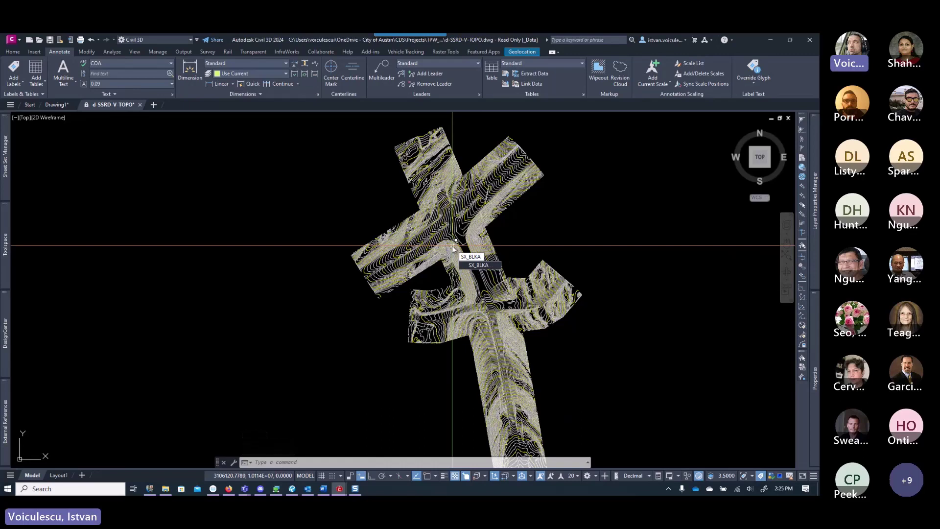
key("Return")
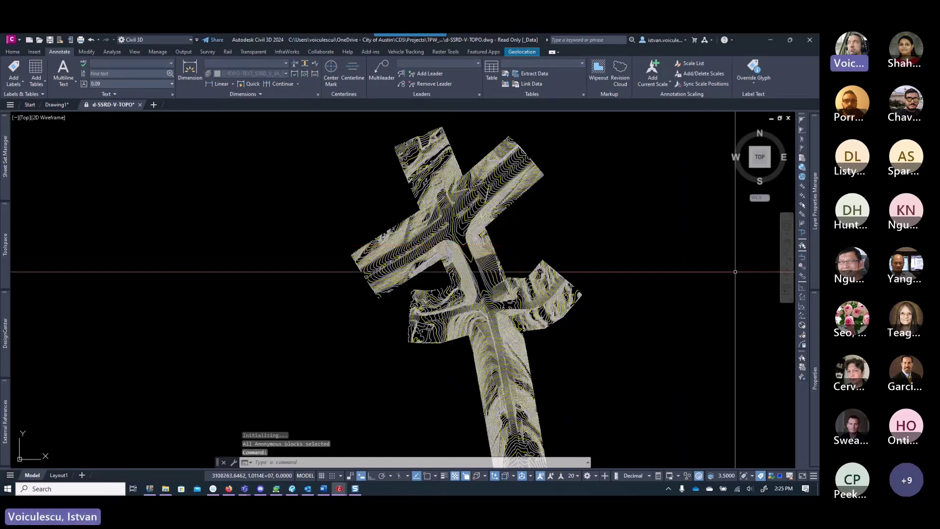
mouse_move(812, 355)
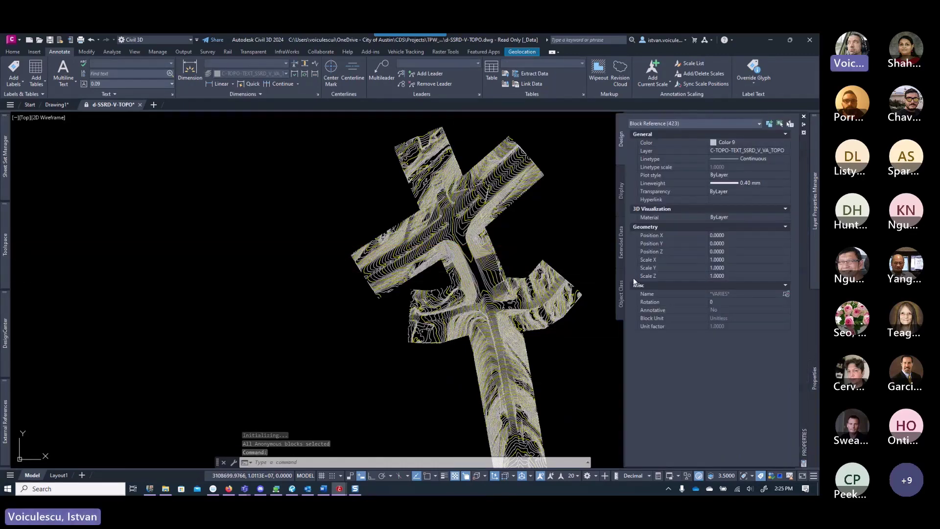
type("b3")
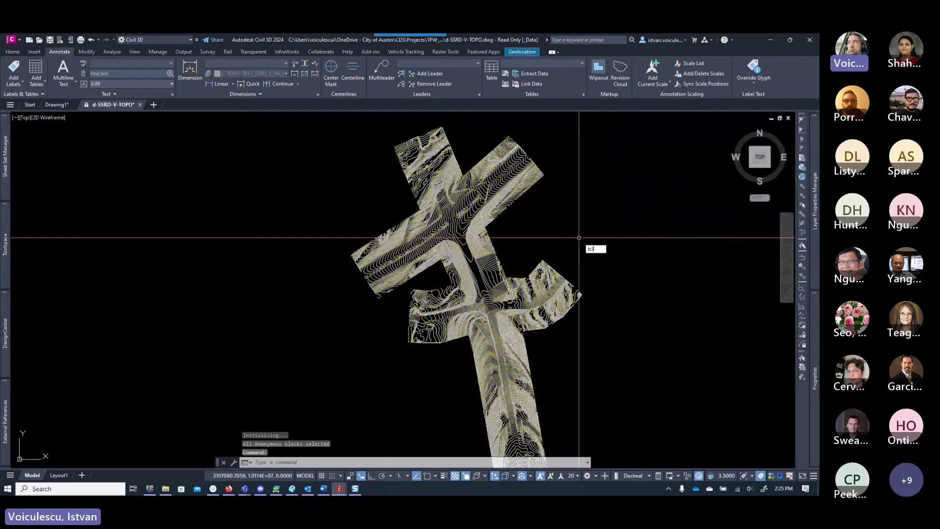
key("Return")
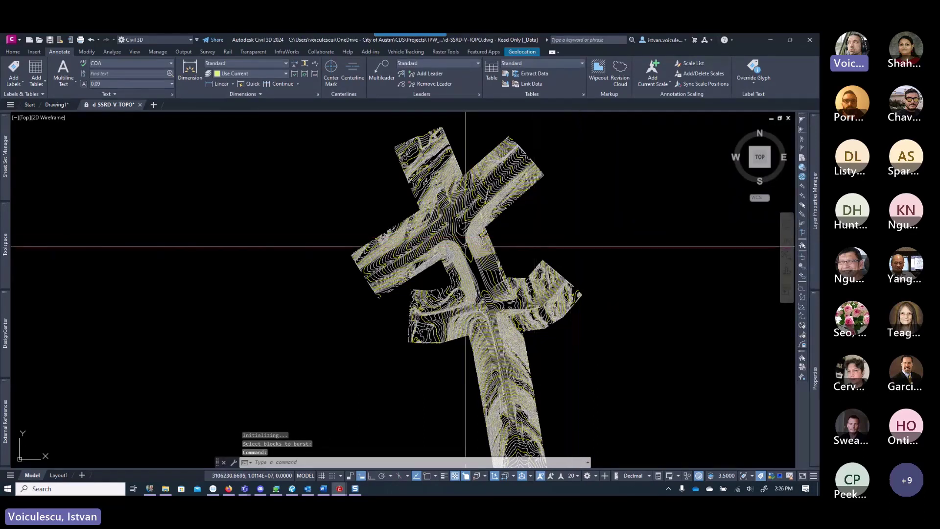
- Zoom in on the contour labels to inspect the burst MText, such as 654
scroll(414, 239, "up", 6)
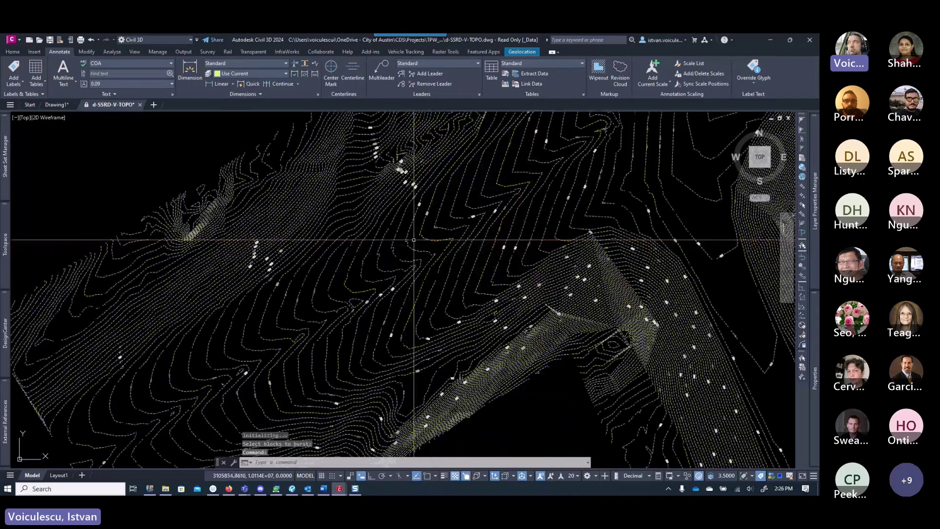
scroll(414, 239, "up", 8)
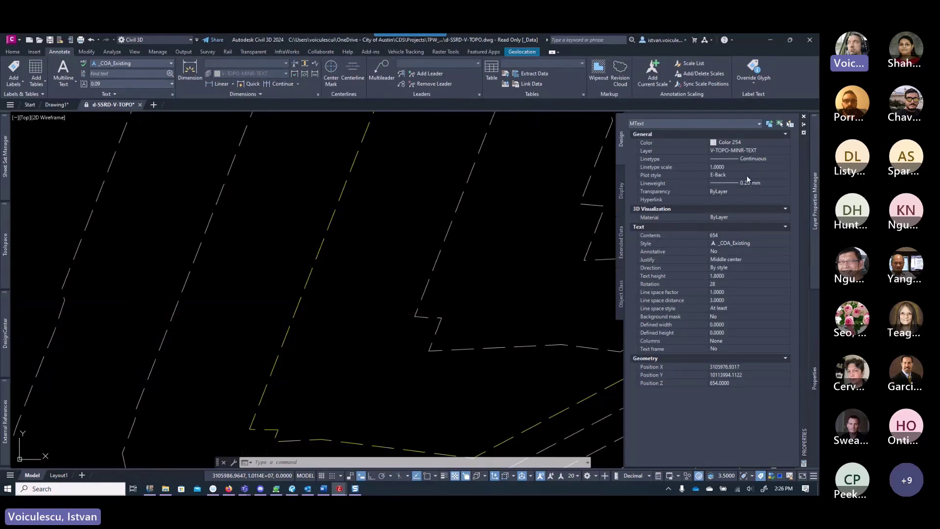
scroll(540, 277, "down", 6)
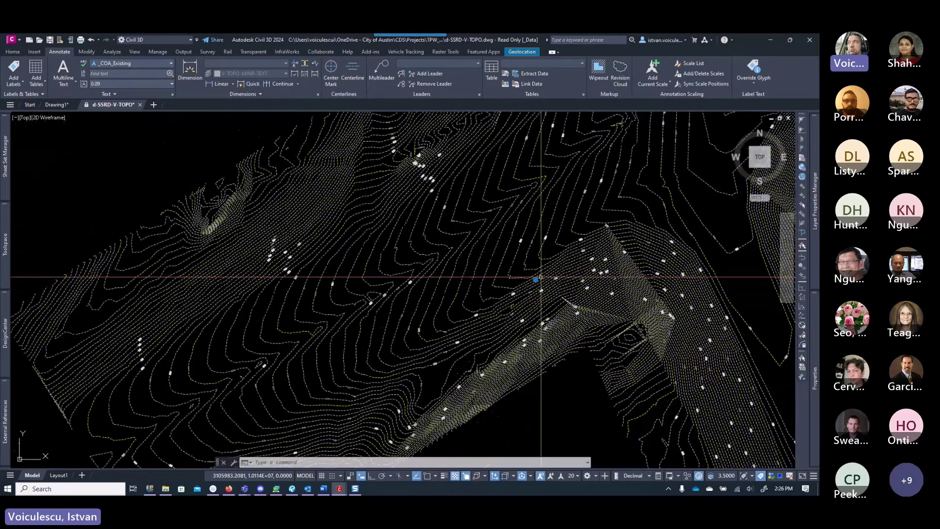
scroll(541, 277, "up", 5)
- Use Select Similar on an elevation label to select all 538 contour labels
right_click(581, 278)
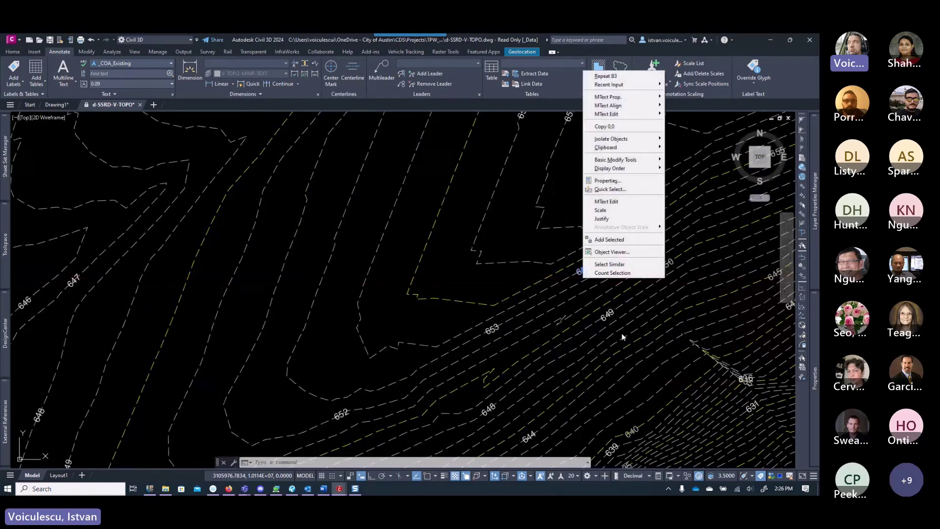
left_click(634, 265)
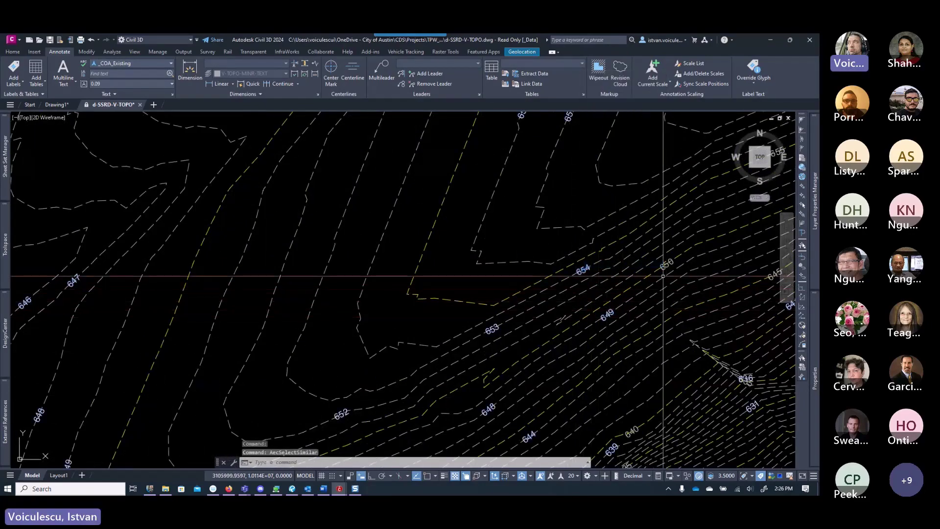
scroll(667, 254, "up", 4)
right_click(669, 256)
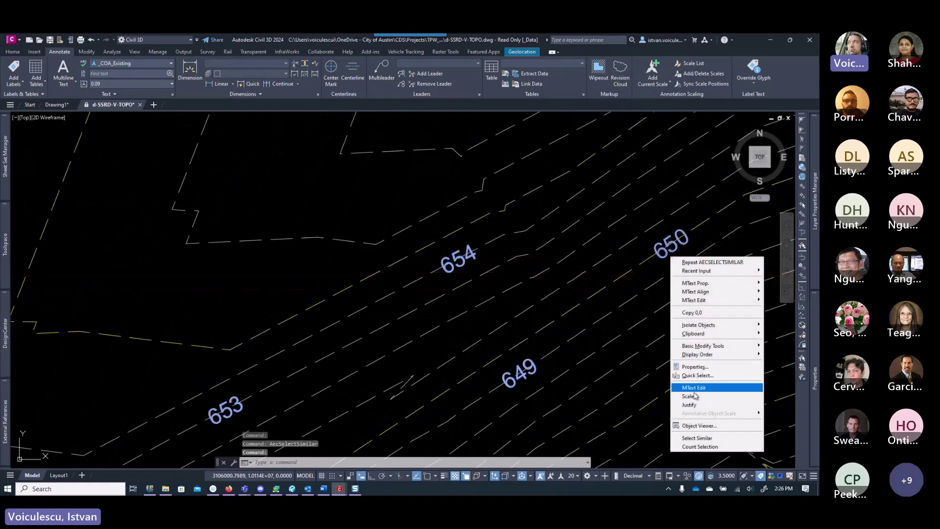
left_click(695, 438)
mouse_move(816, 392)
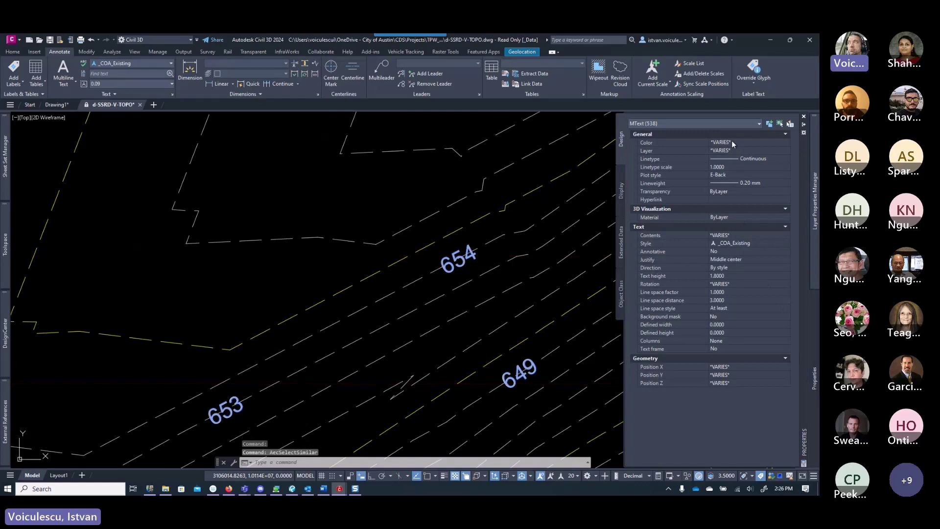
- Set the selected labels' colour and linetype to ByLayer in Properties
left_click(734, 142)
left_click(737, 140)
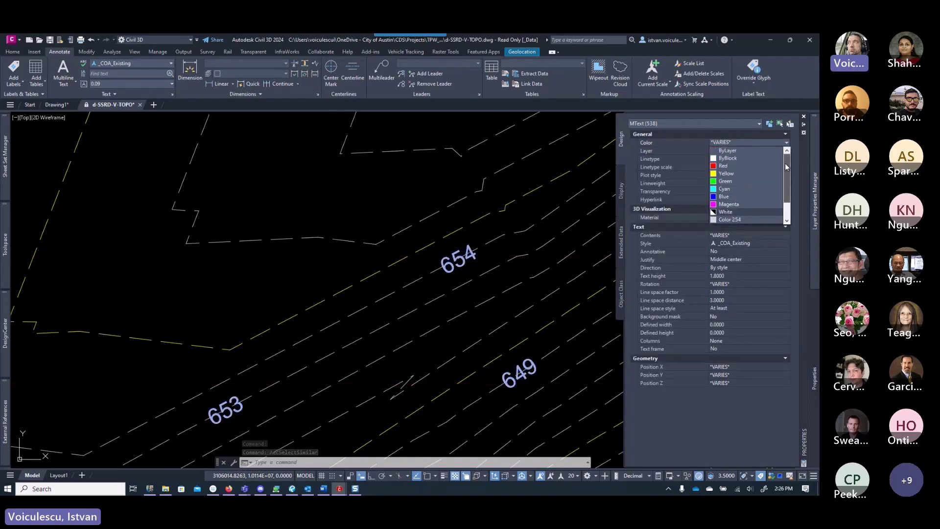
left_click(757, 147)
left_click(735, 152)
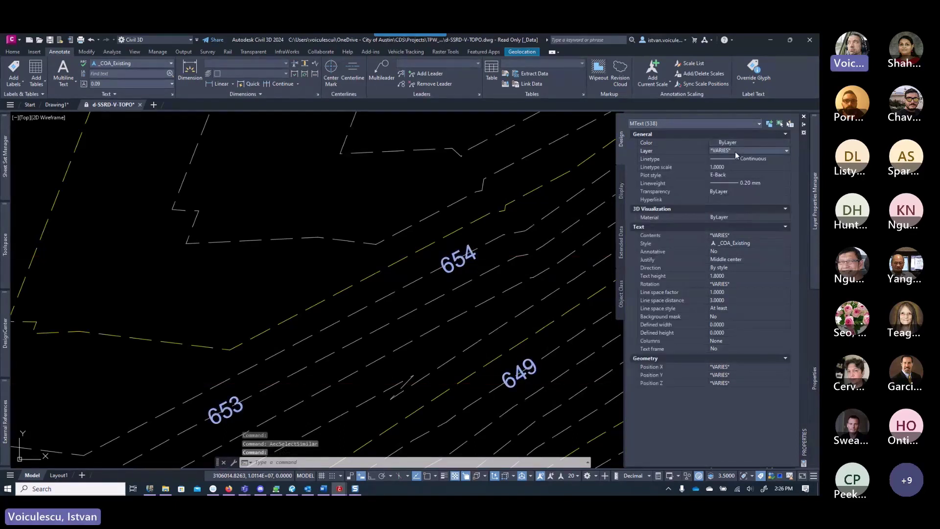
left_click(760, 160)
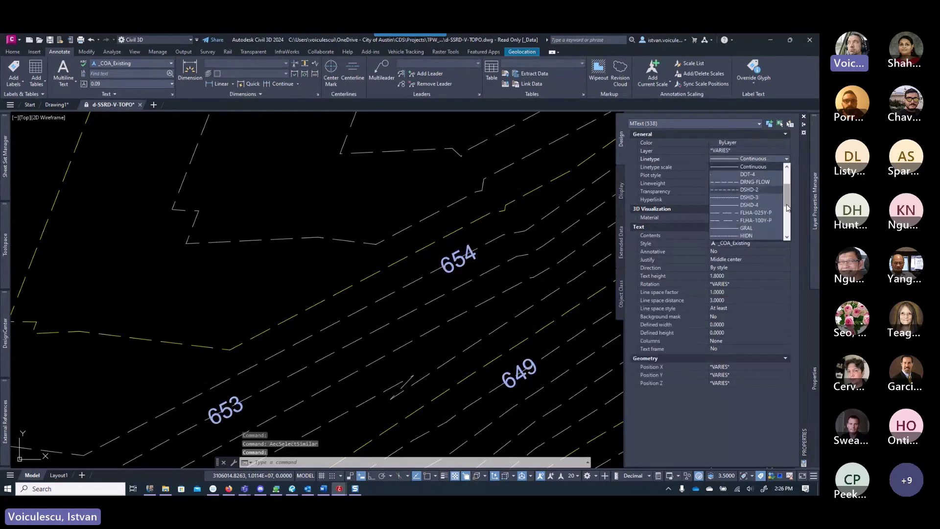
left_click(761, 167)
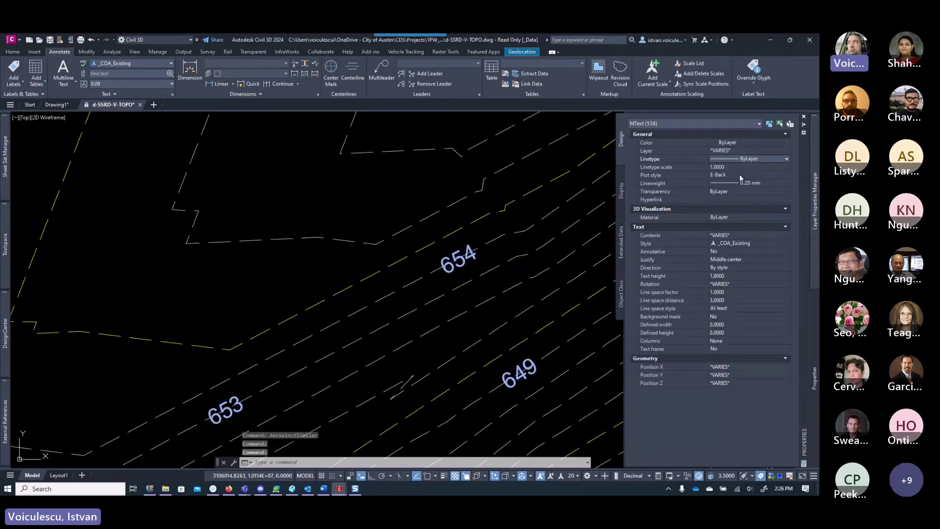
- Set the labels' plot style and lineweight to ByLayer, then clear the selection
left_click(739, 175)
left_click(739, 175)
scroll(783, 208, "up", 2)
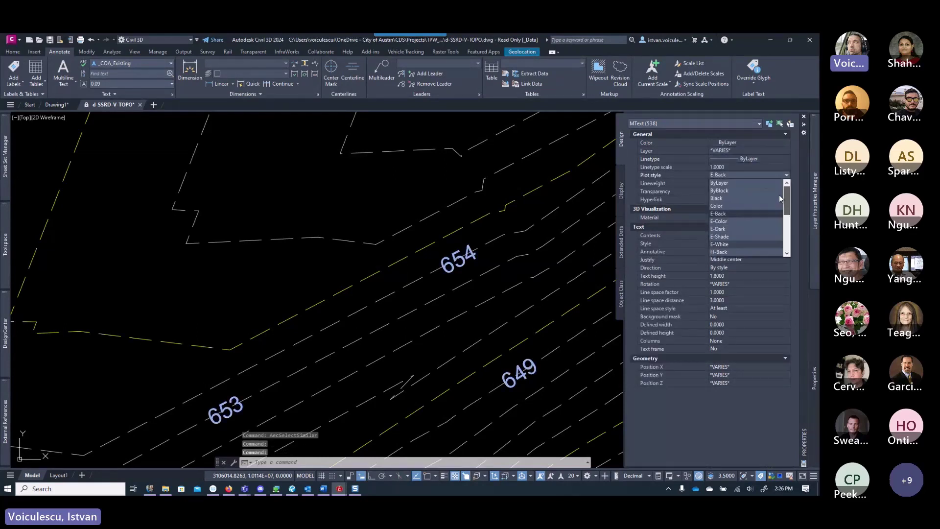
left_click(754, 183)
left_click(754, 183)
left_click(765, 182)
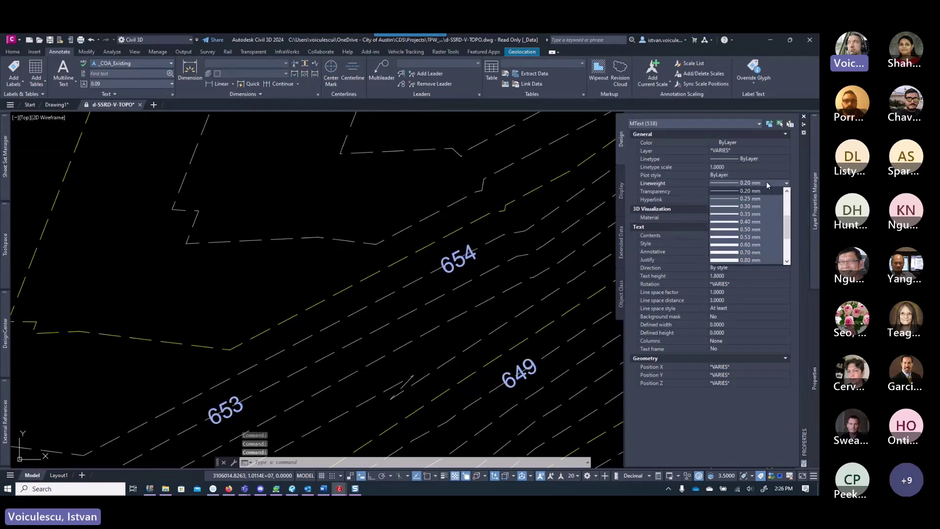
left_click(764, 191)
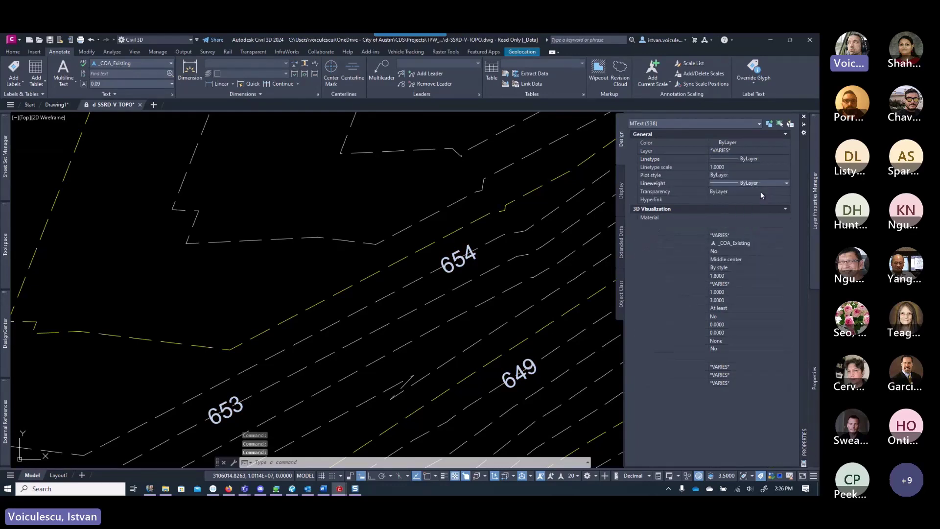
key("Escape")
key("Escape")
- Run SETBYLAYER on every object in the drawing with the default options
scroll(457, 263, "down", 4)
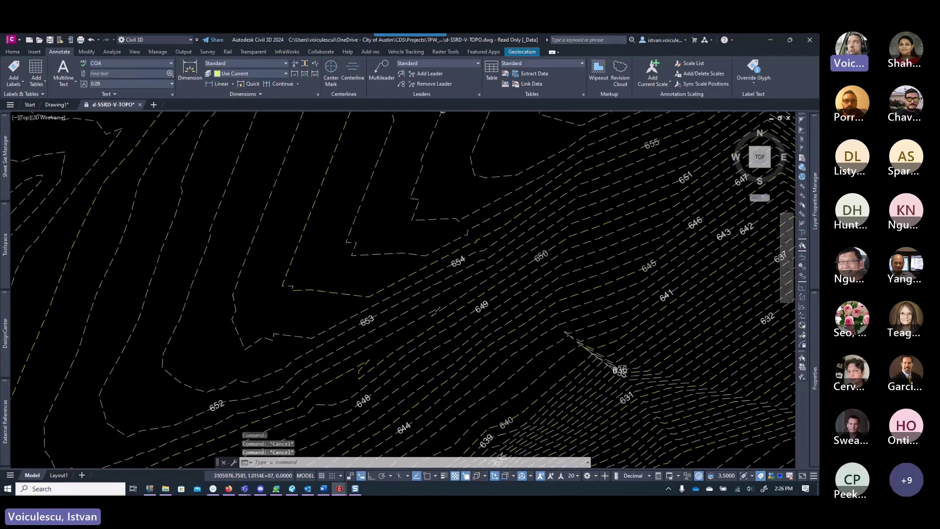
scroll(563, 245, "down", 6)
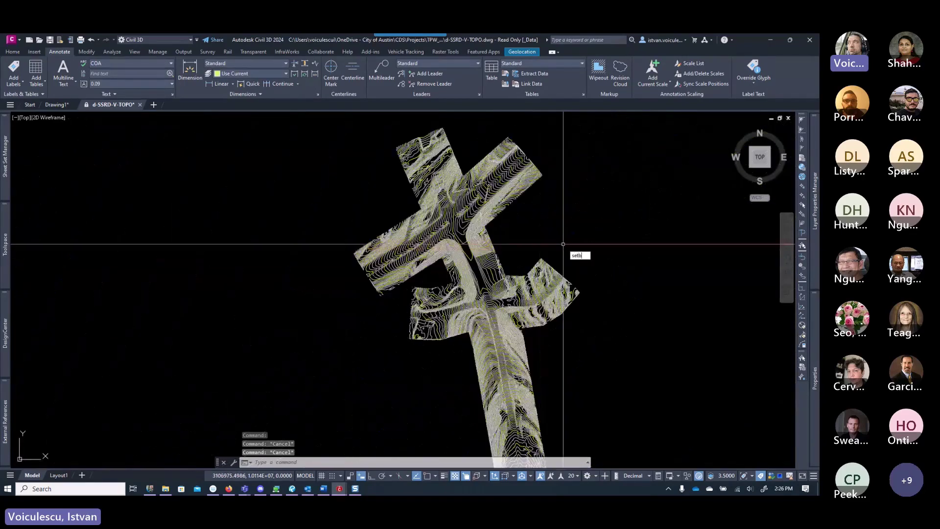
type("setby")
key("Return")
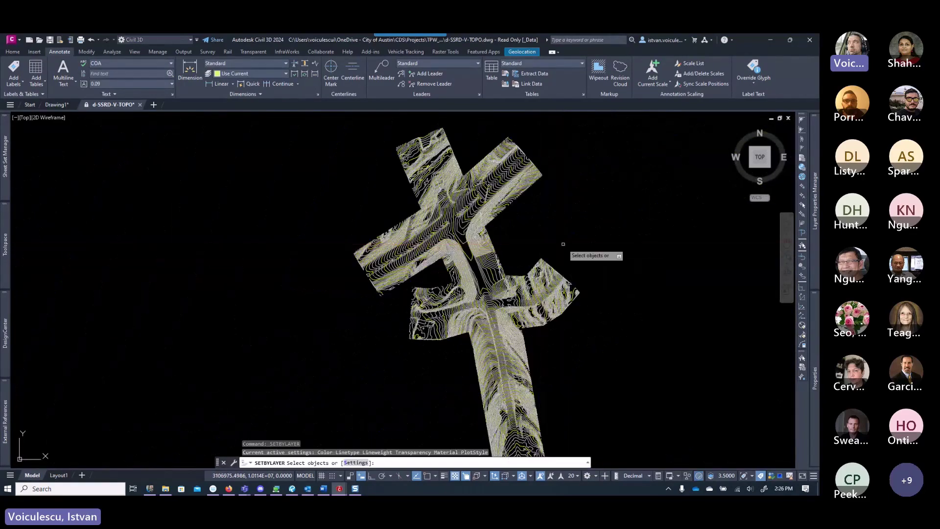
key("Return")
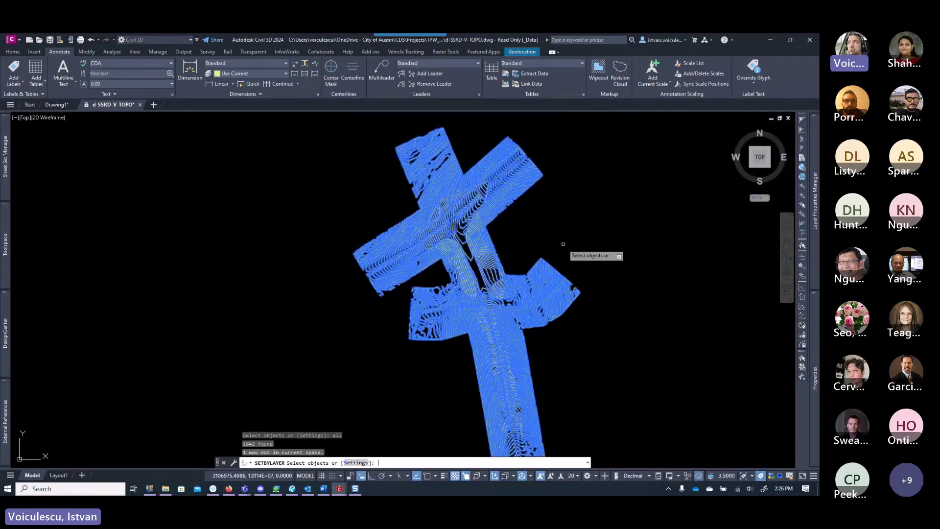
key("Return")
key("Return")
key("Return")
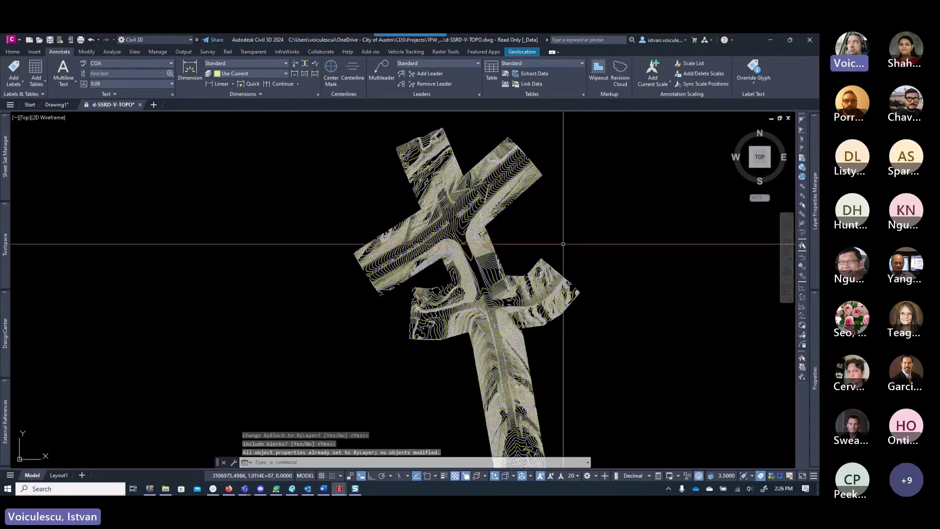
- Turn off selection cycling and crossing-select all contours and labels along the alignment
scroll(408, 252, "up", 2)
scroll(408, 252, "down", 6)
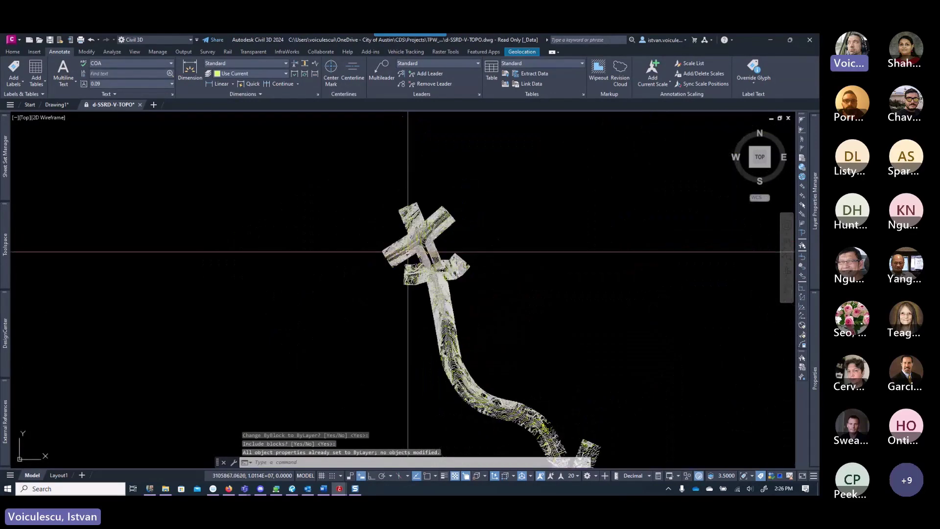
scroll(408, 251, "down", 2)
scroll(521, 384, "up", 6)
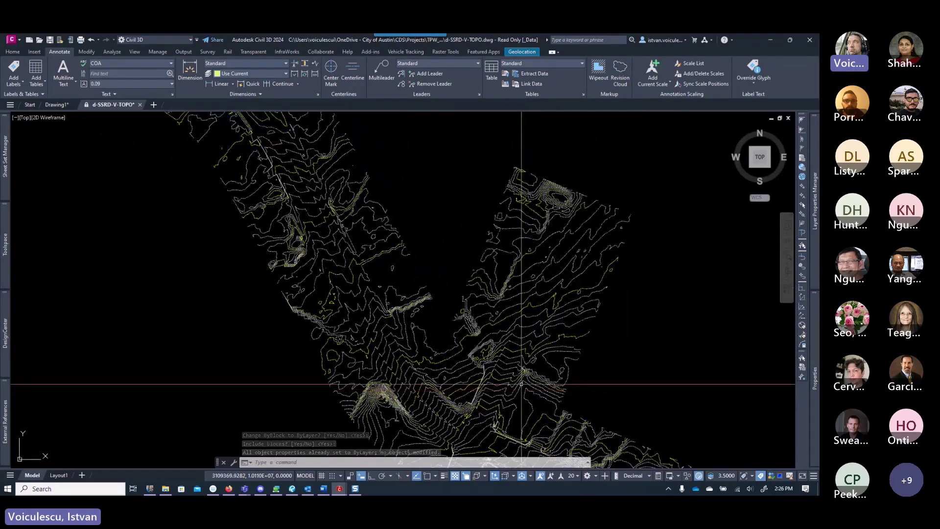
scroll(521, 383, "down", 5)
key("ctrl+w")
scroll(523, 233, "down", 2)
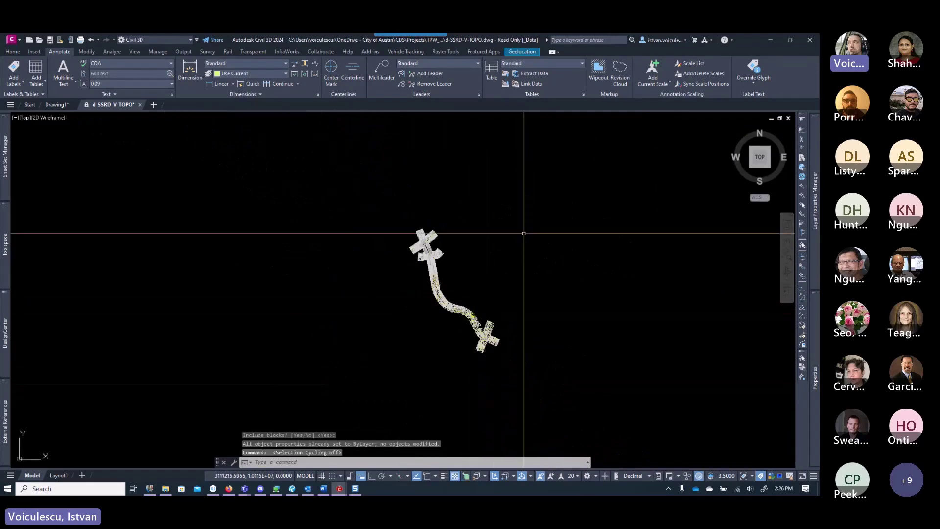
left_click(551, 180)
left_click(360, 384)
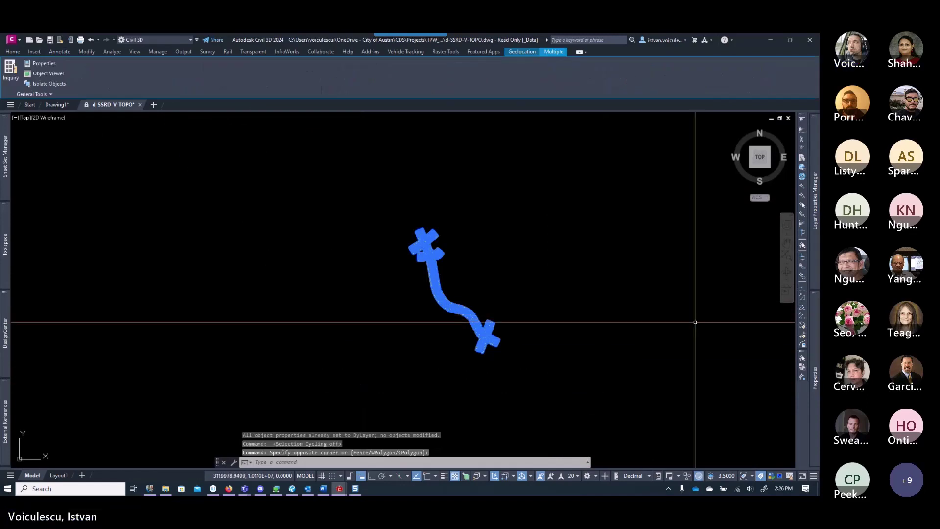
- Check the 1839 selected objects in Properties, then copy them with base point 0,0
key("ctrl+1")
left_click(672, 124)
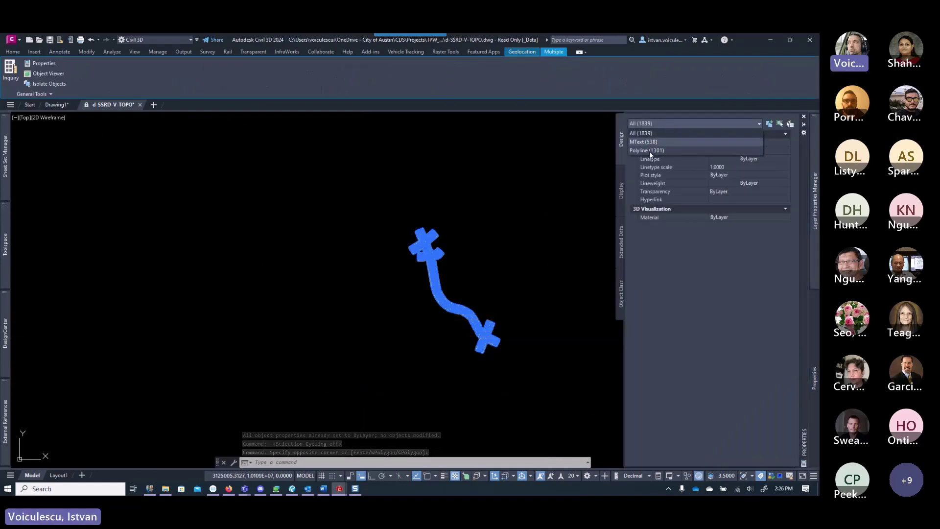
left_click(494, 243)
right_click(493, 236)
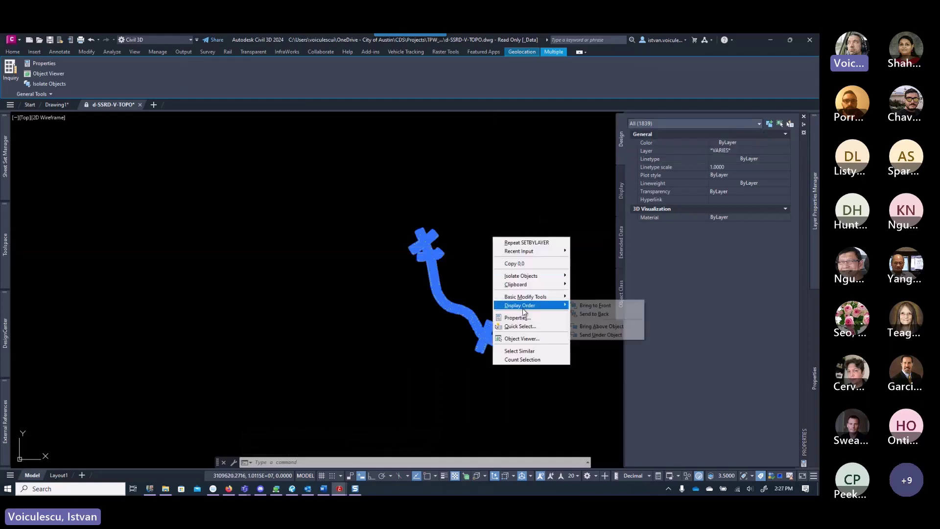
left_click(529, 263)
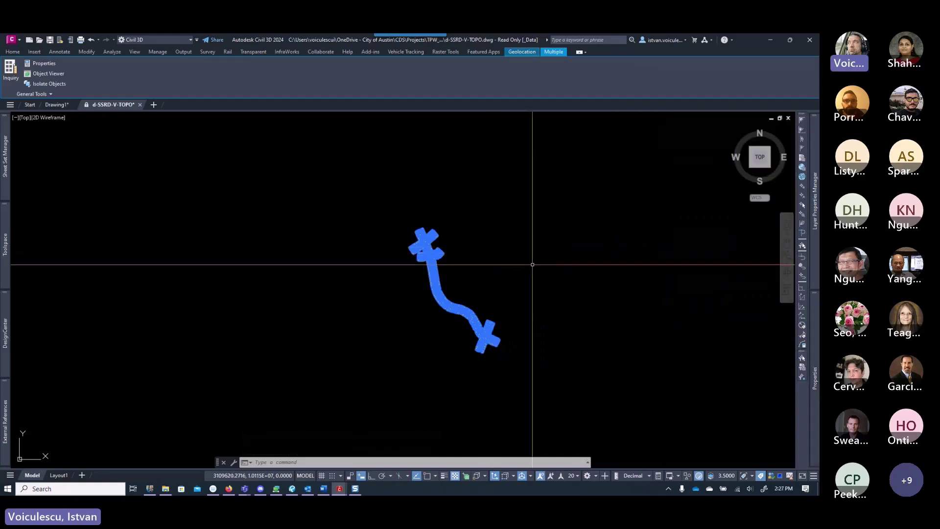
key("Escape")
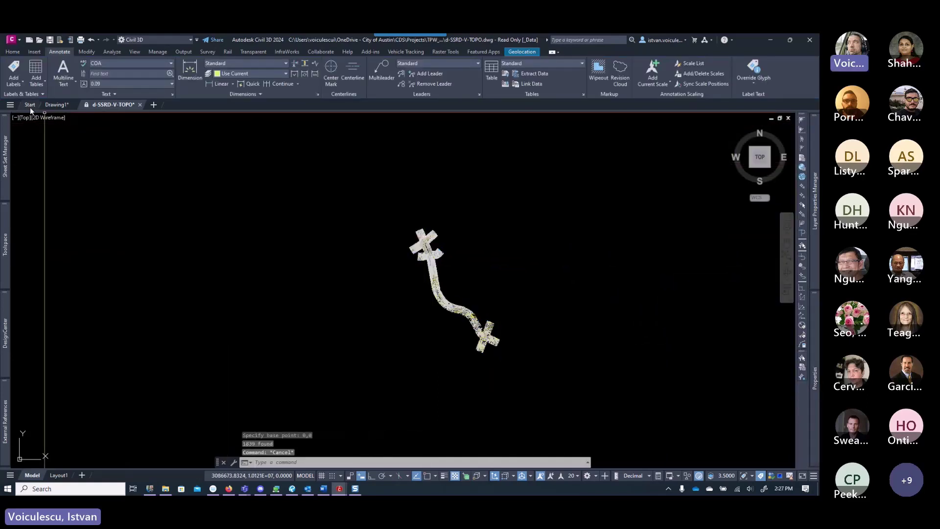
- Create a new drawing from the 00_Base_Files\x-PROJ-V-TOPO.dwt template
left_click(30, 105)
left_click(91, 185)
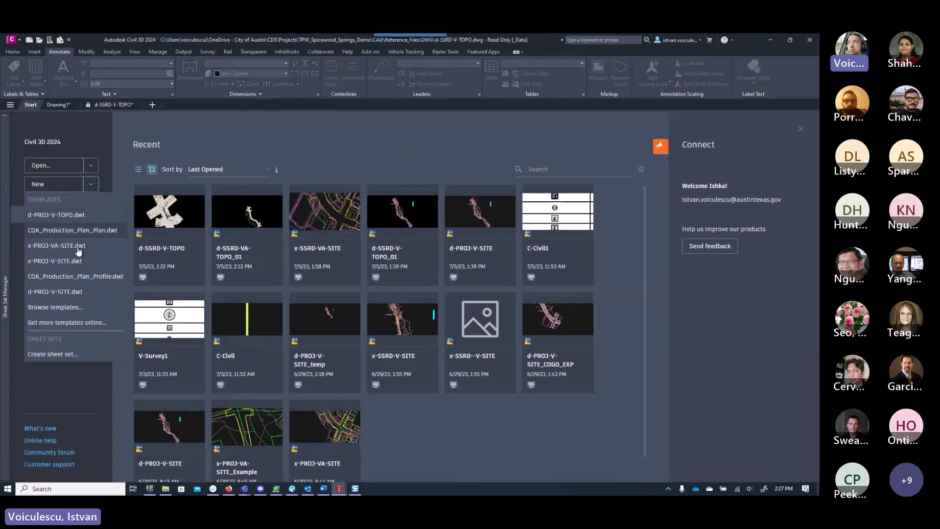
left_click(55, 307)
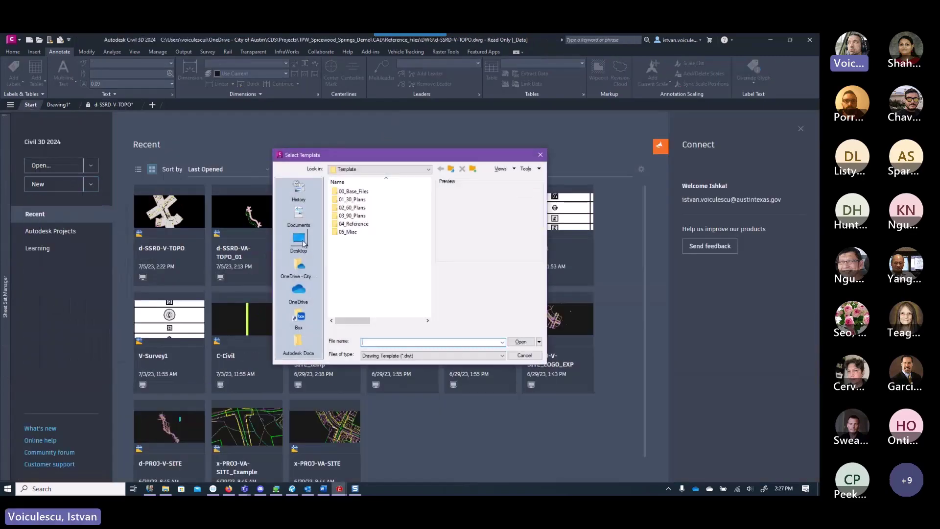
double_click(354, 191)
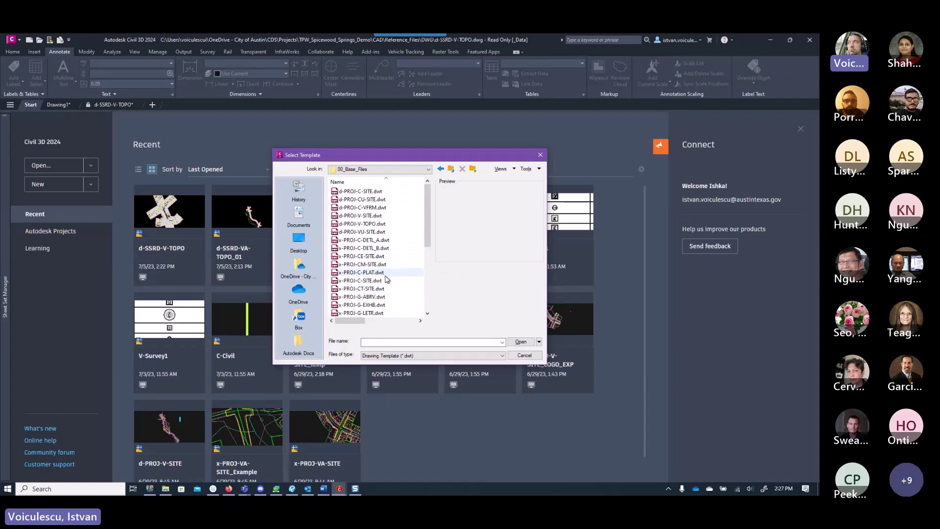
scroll(385, 284, "down", 6)
left_click(363, 288)
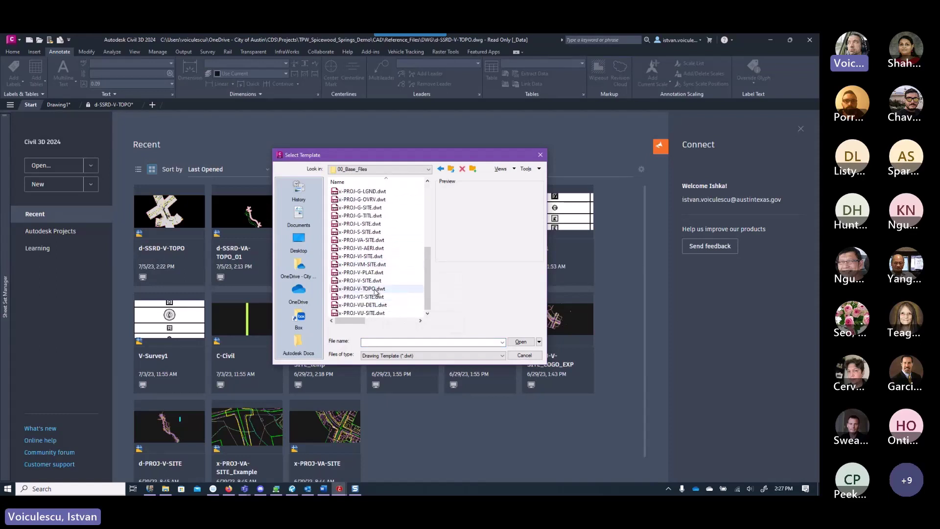
left_click(522, 341)
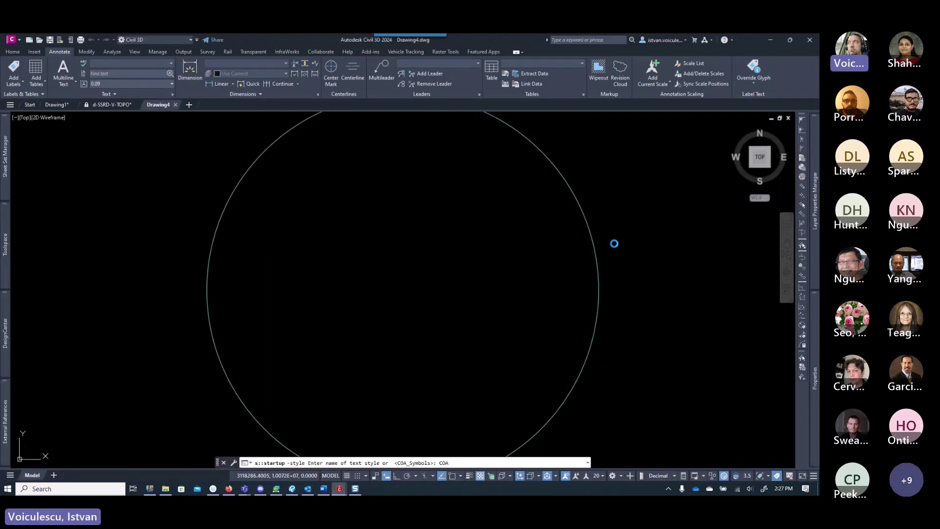
- Erase the template's placeholder circle, paste the copied contours at 0,0, and zoom extents
left_click(624, 212)
left_click(562, 252)
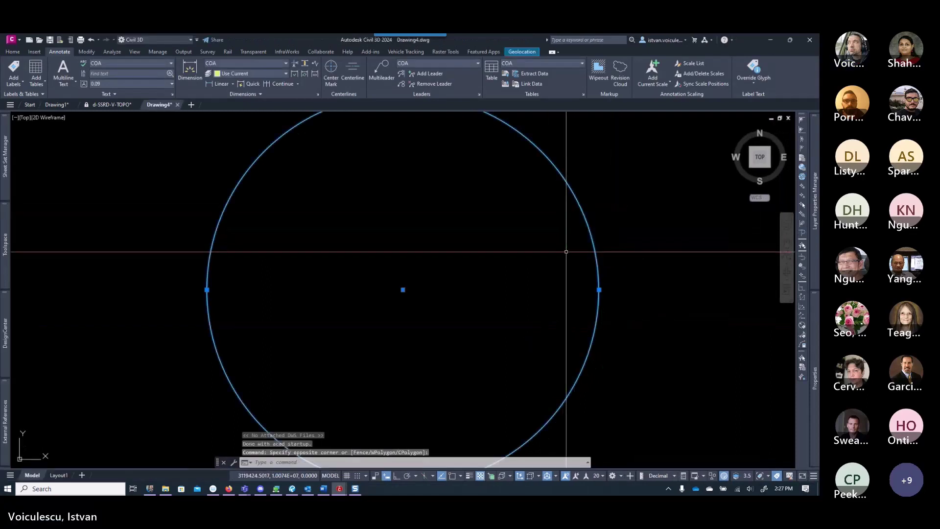
key("Delete")
right_click(573, 186)
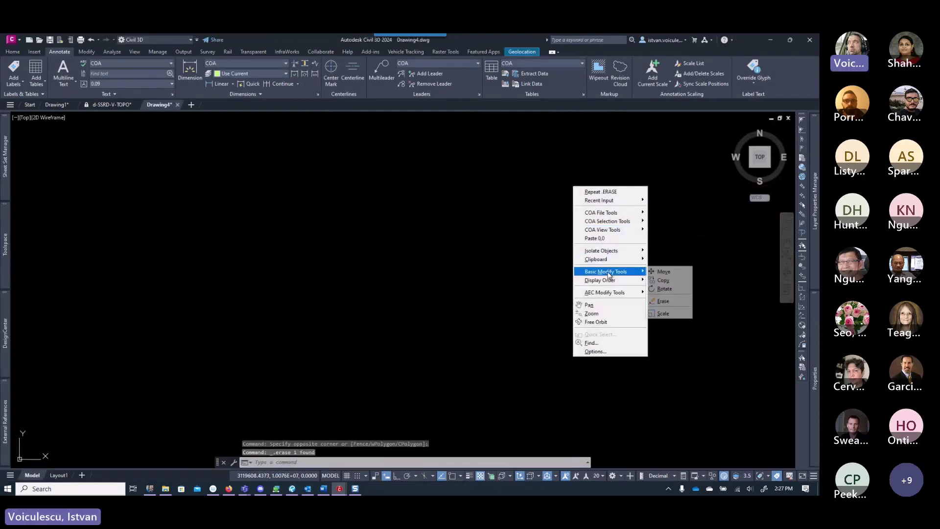
key("Escape")
left_click(610, 246)
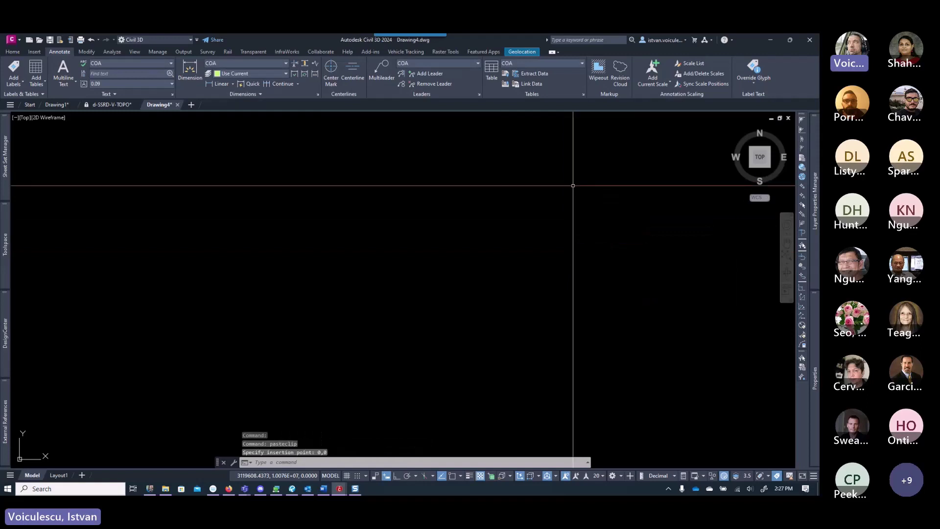
middle_click(554, 296)
middle_click(553, 296)
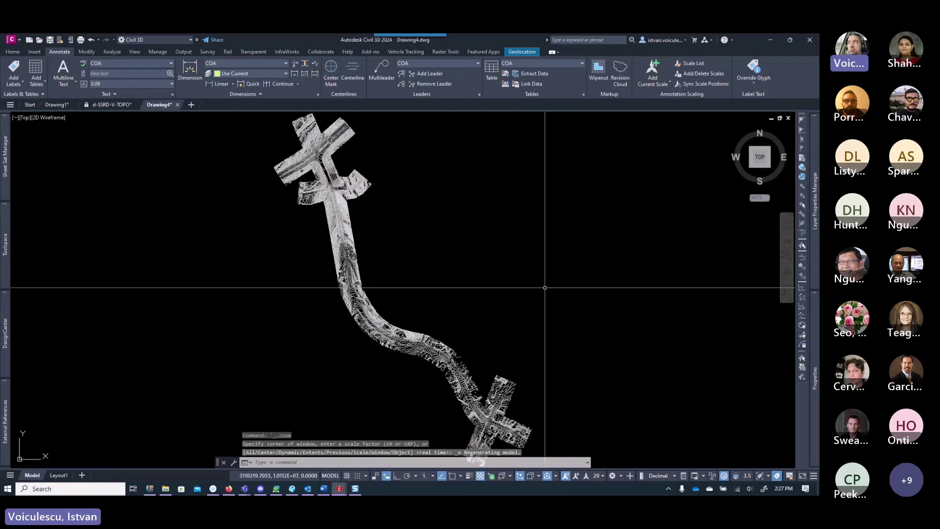
- Save the new drawing as x-SSRD-V-TOPO.dwg
left_click(50, 40)
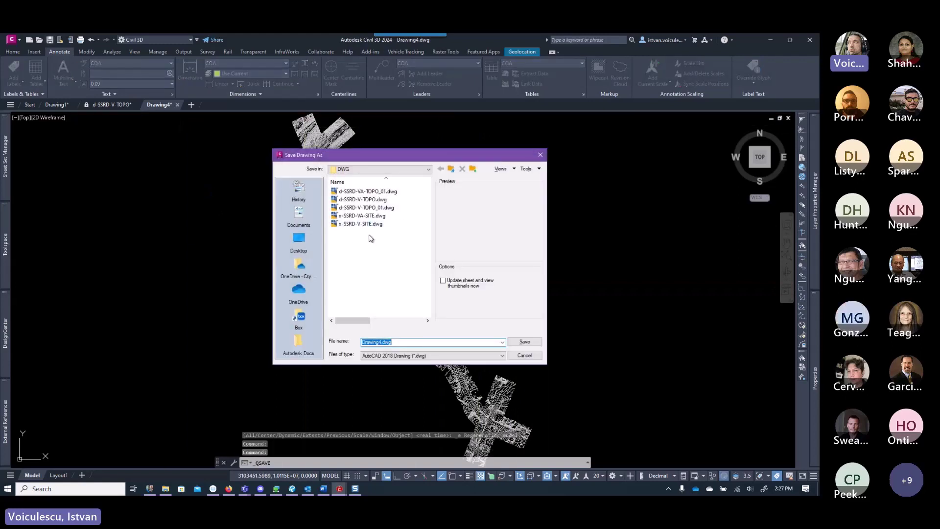
left_click(361, 200)
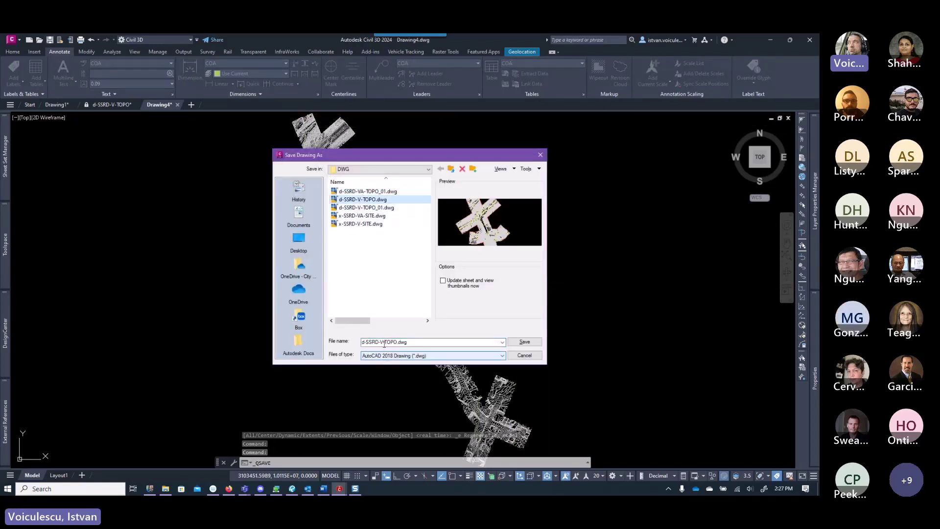
double_click(385, 344)
left_click(363, 342)
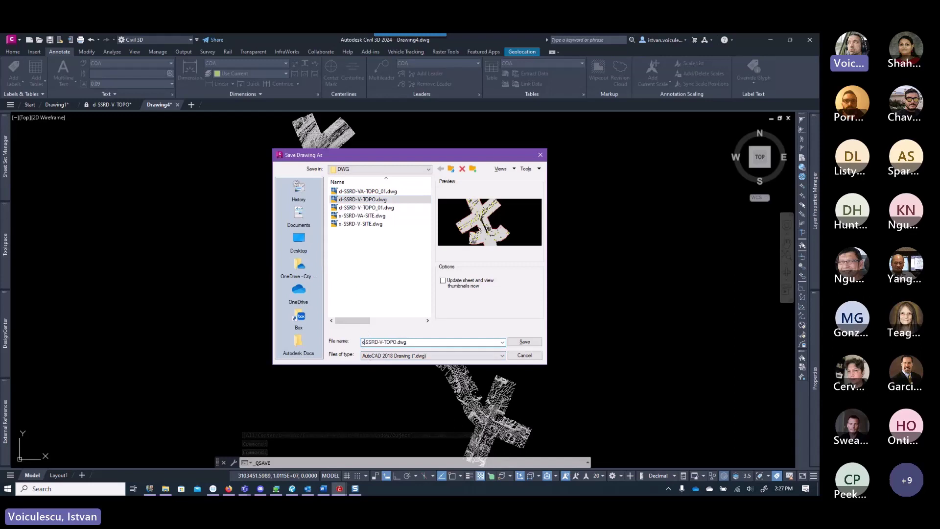
left_click(525, 343)
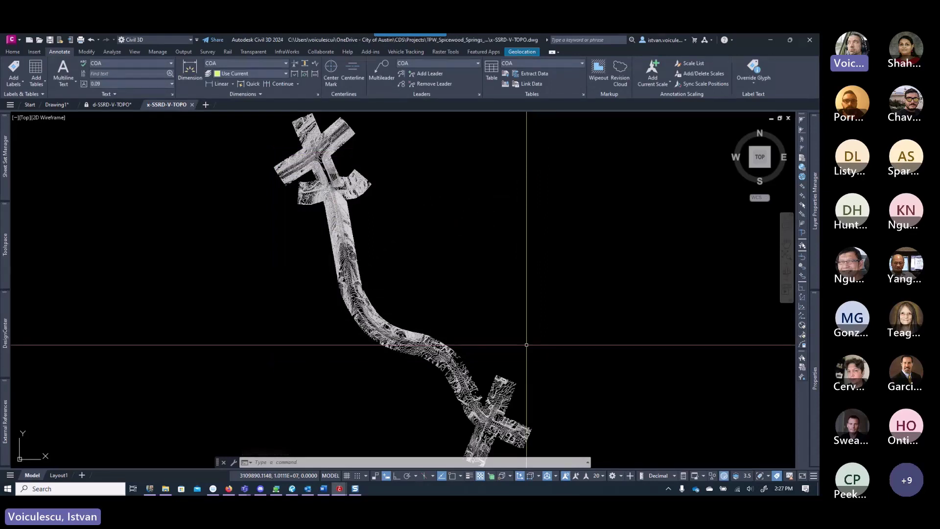
- Zoom and pan to inspect the pasted contours along the road corridor
scroll(319, 243, "up", 8)
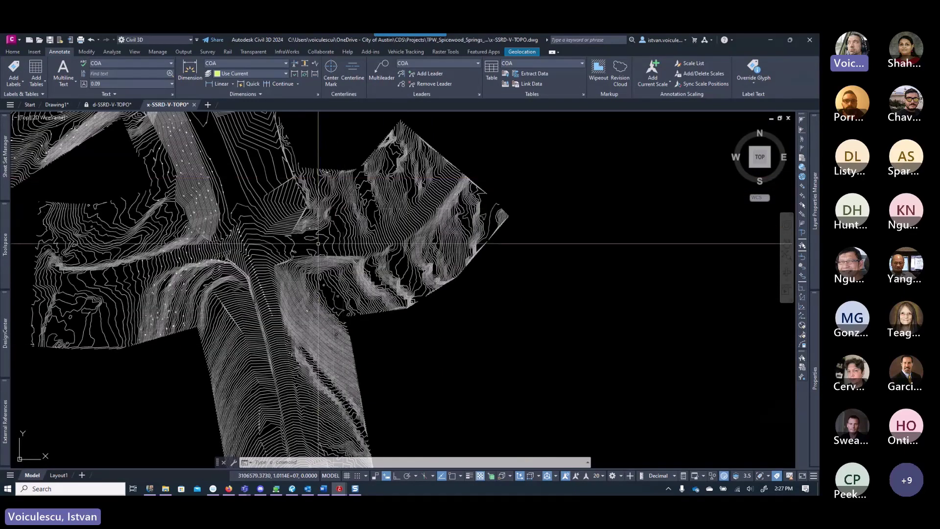
scroll(318, 243, "down", 10)
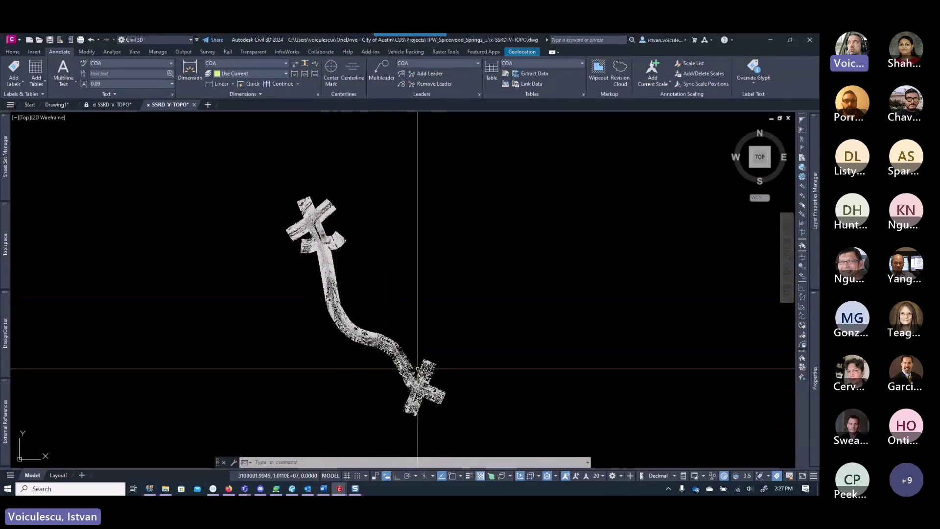
middle_click_drag(418, 369, 404, 350)
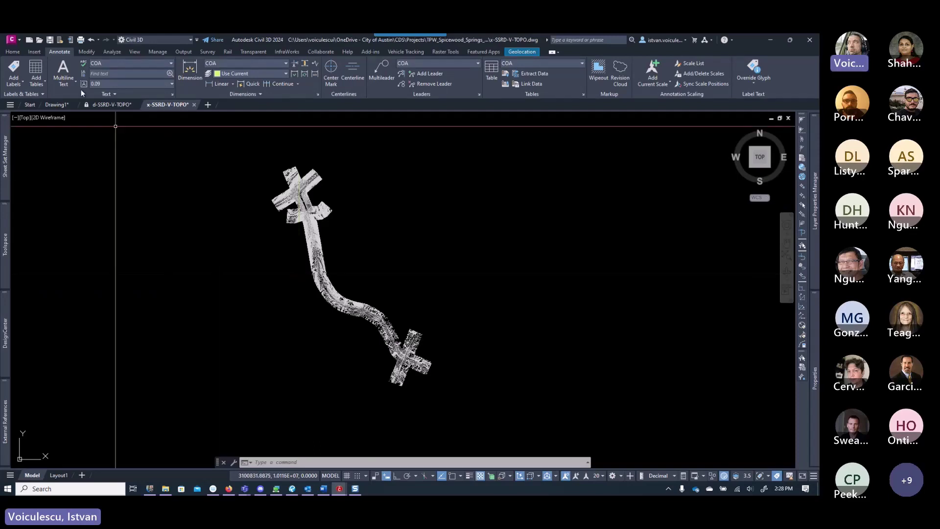
- Save x-SSRD-V-TOPO.dwg, zoom extents, and return to the d-SSRD-V-TOPO drawing
left_click(49, 39)
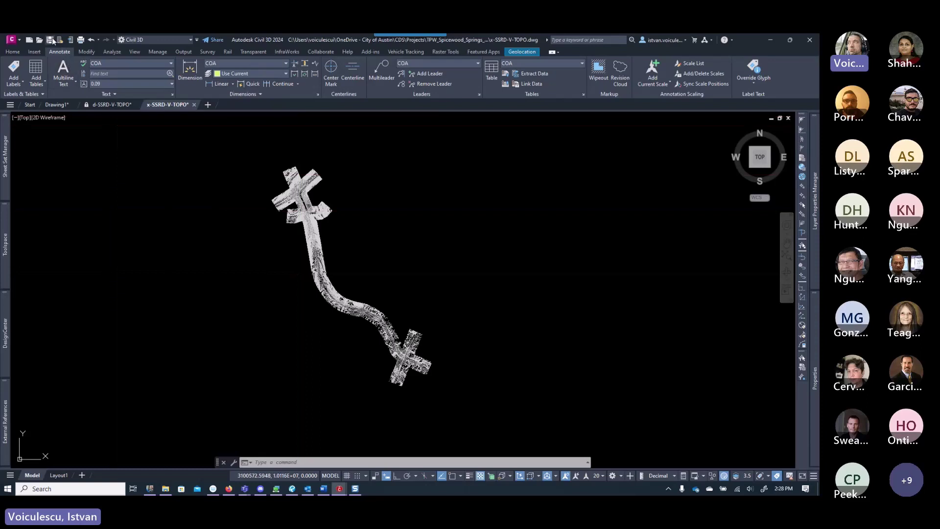
middle_click(361, 272)
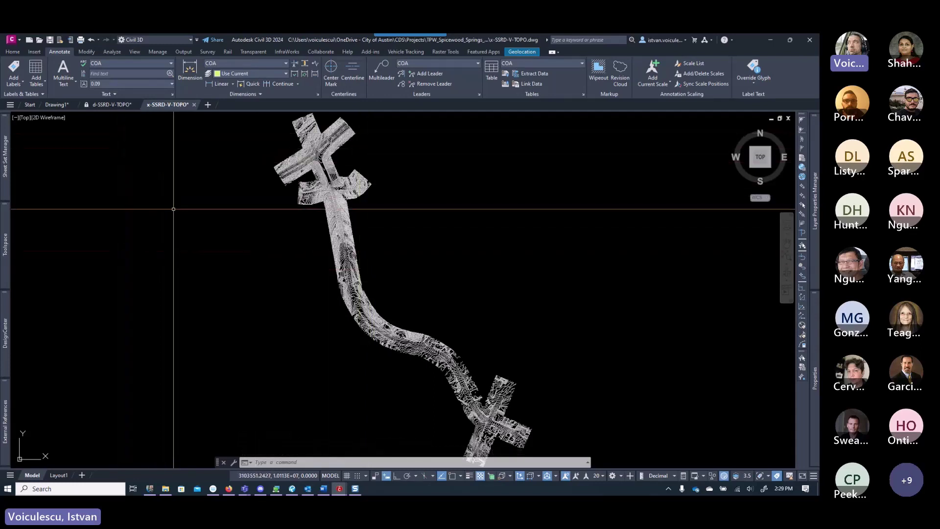
left_click(113, 105)
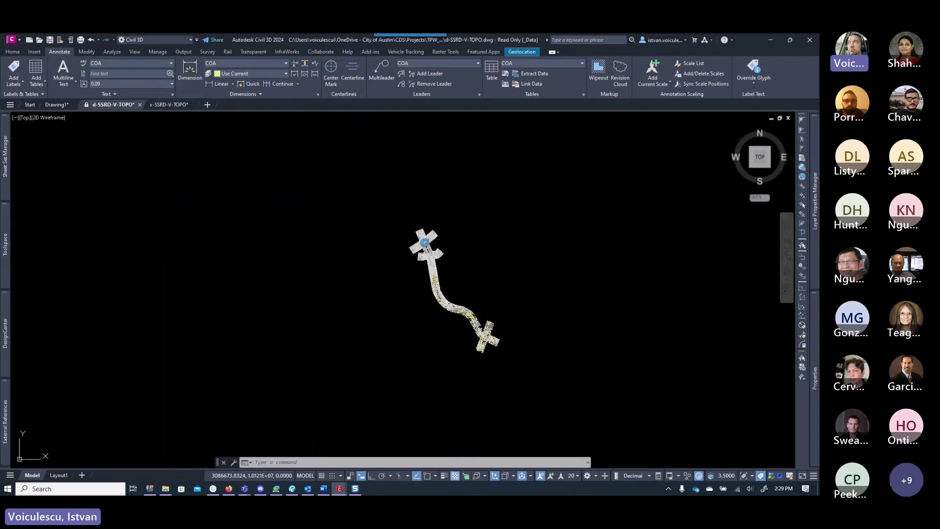
- Close x-SSRD-V-TOPO after its save prompt, then close d-SSRD-V-TOPO discarding changes
left_click(167, 104)
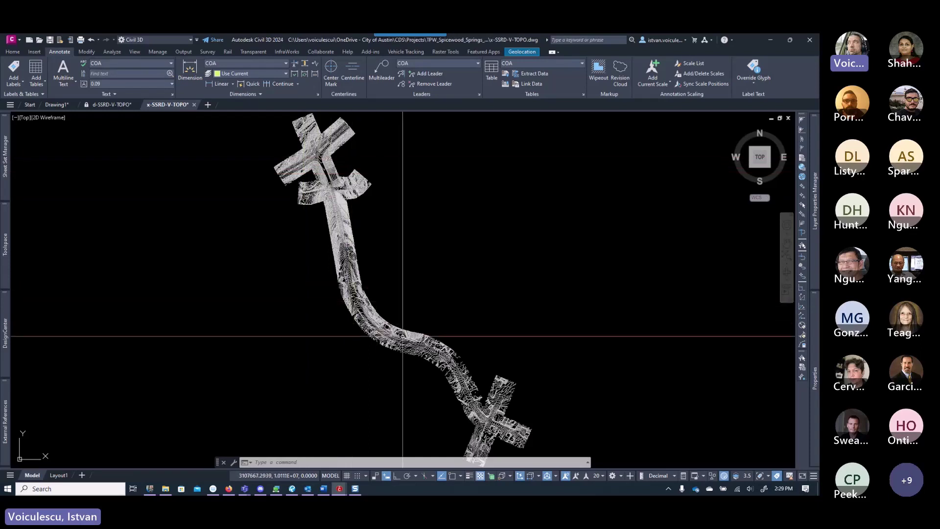
left_click(193, 105)
left_click(404, 279)
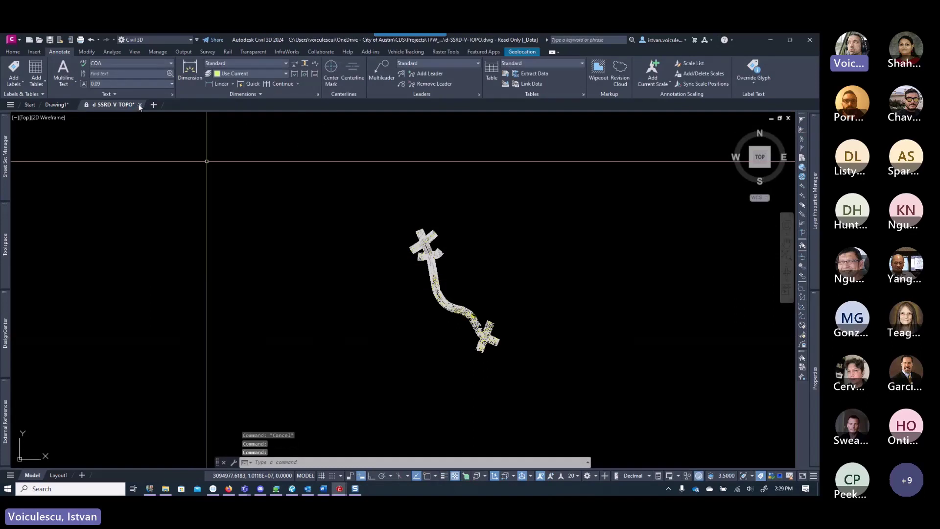
left_click(140, 105)
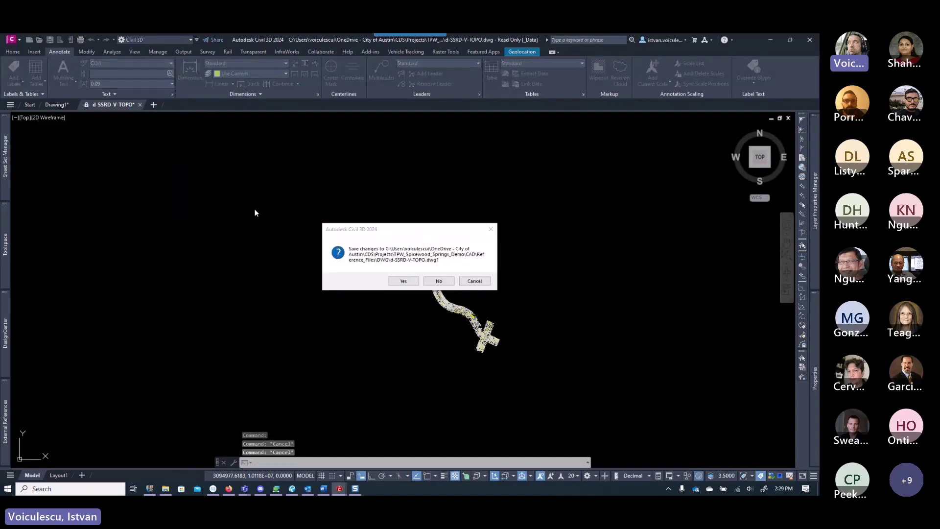
left_click(444, 286)
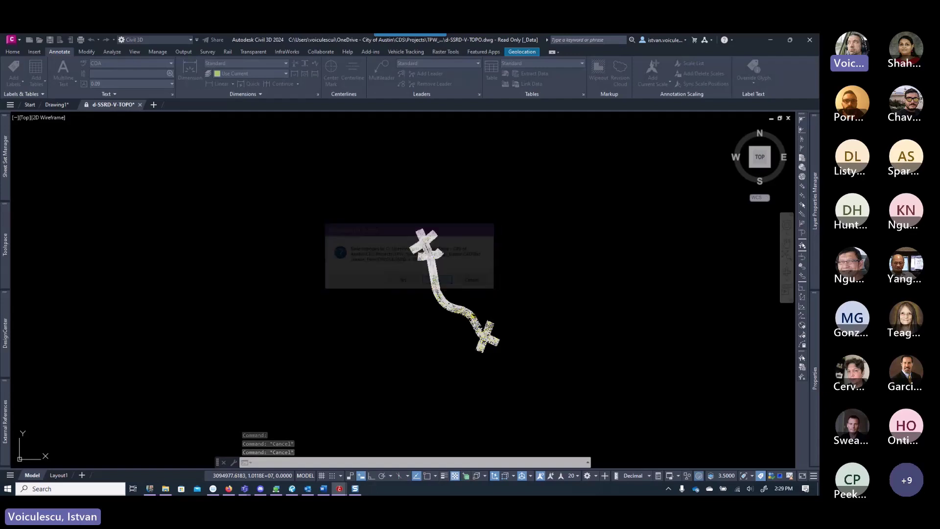